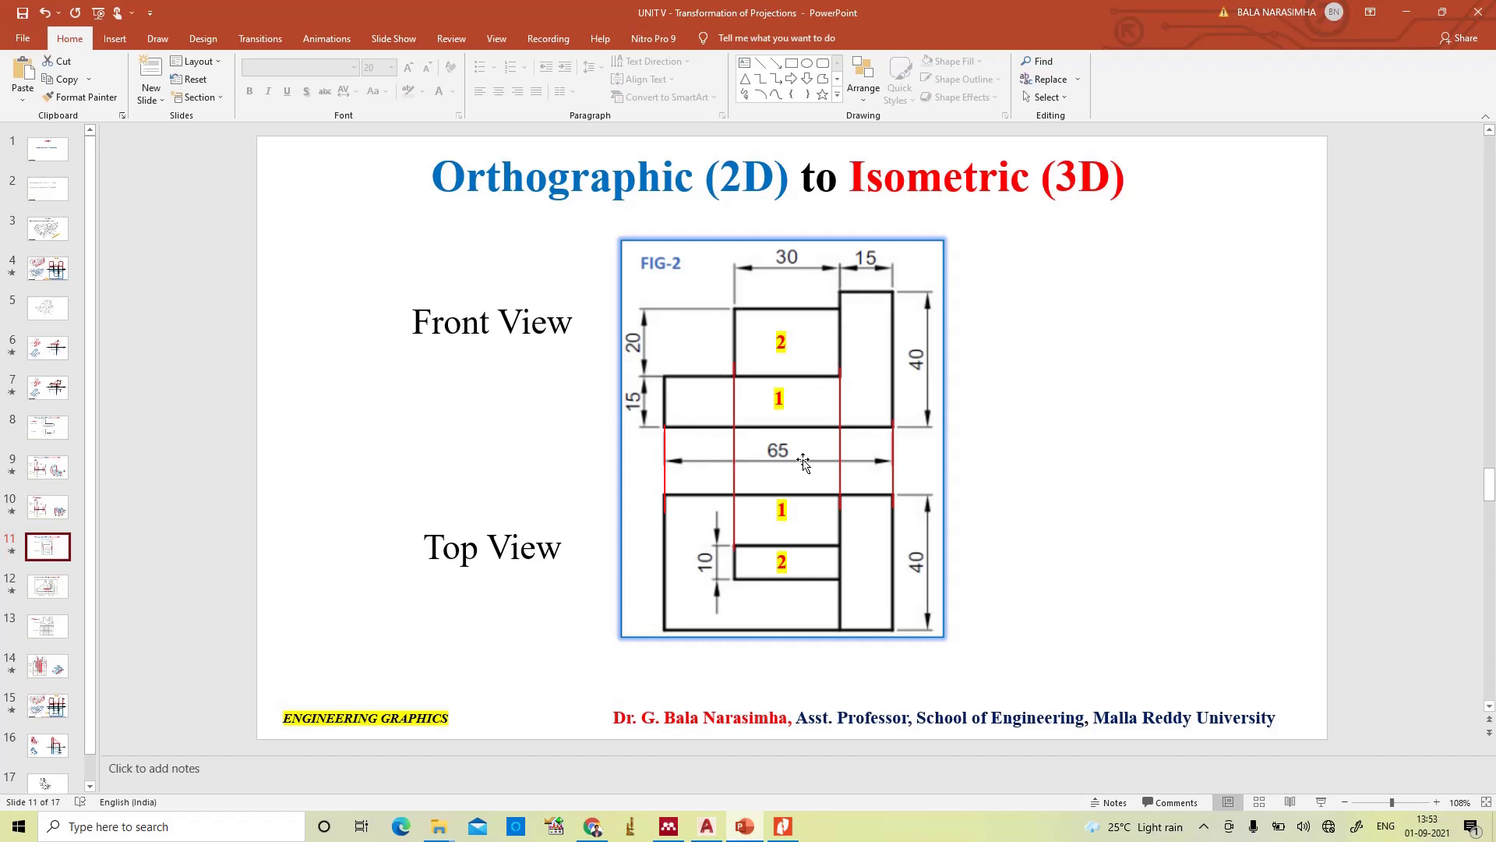
- Switch from the PowerPoint reference slide to the AutoCAD Drawing9 window
{"action": "left_click", "coordinate": [706, 827]}
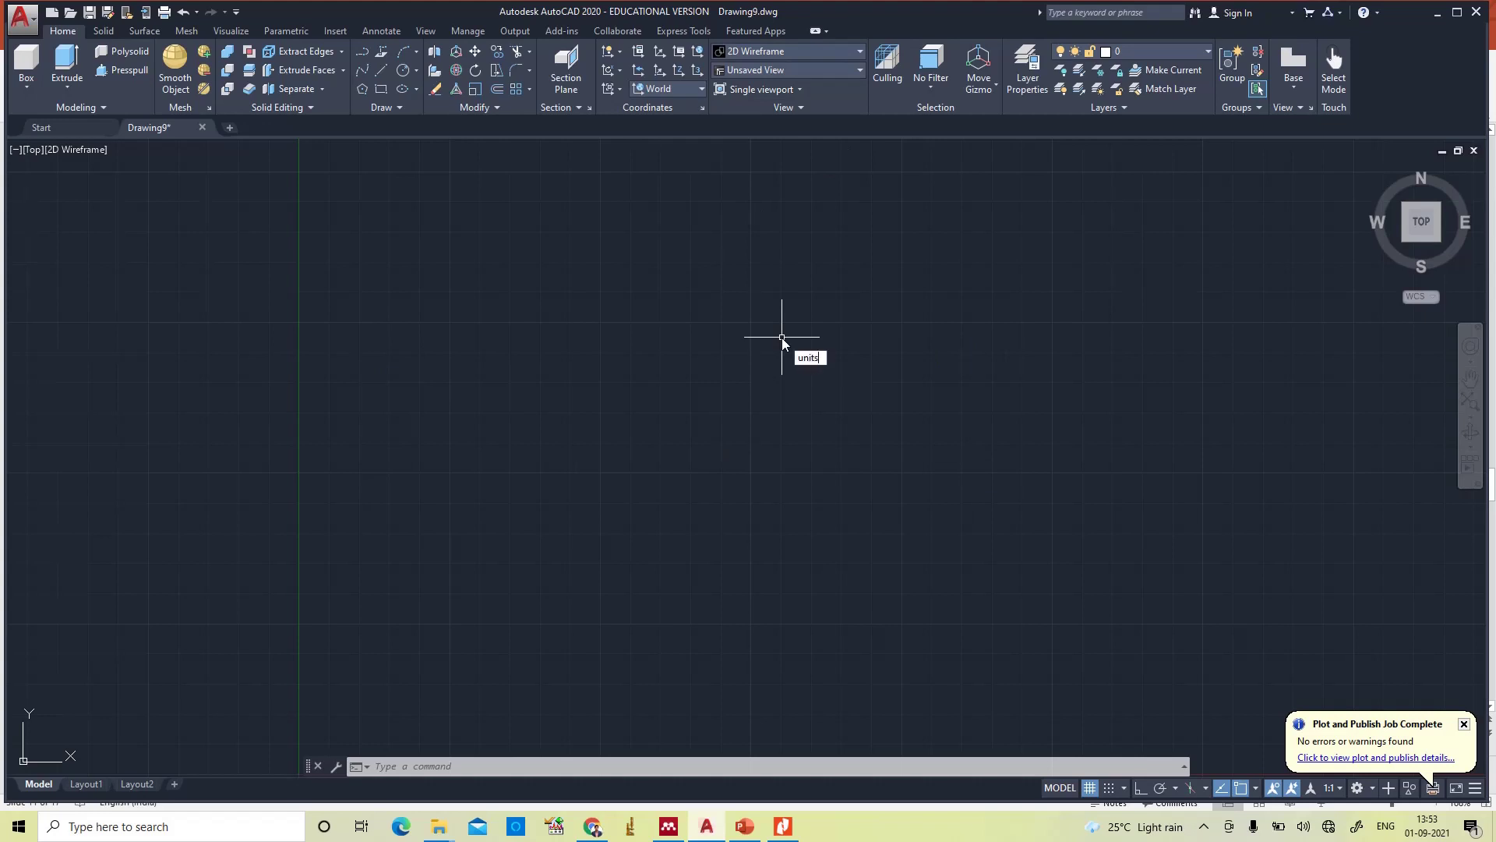
- Accept the millimetre units and set the drawing limits from 0,0 to 297,210
{"action": "key", "text": "Return"}
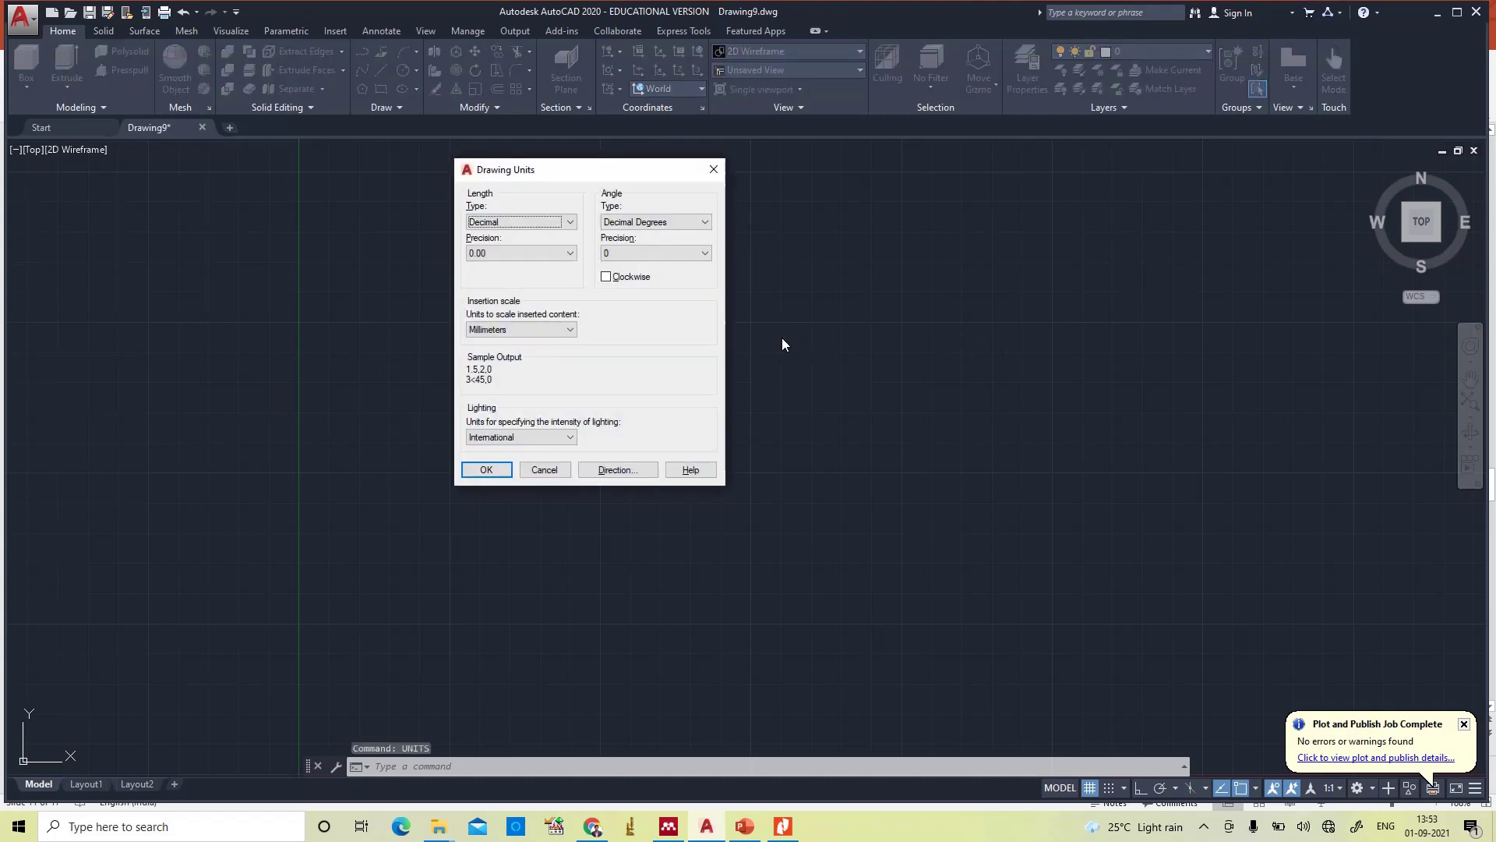
{"action": "left_click", "coordinate": [489, 468]}
{"action": "type", "text": "limi"}
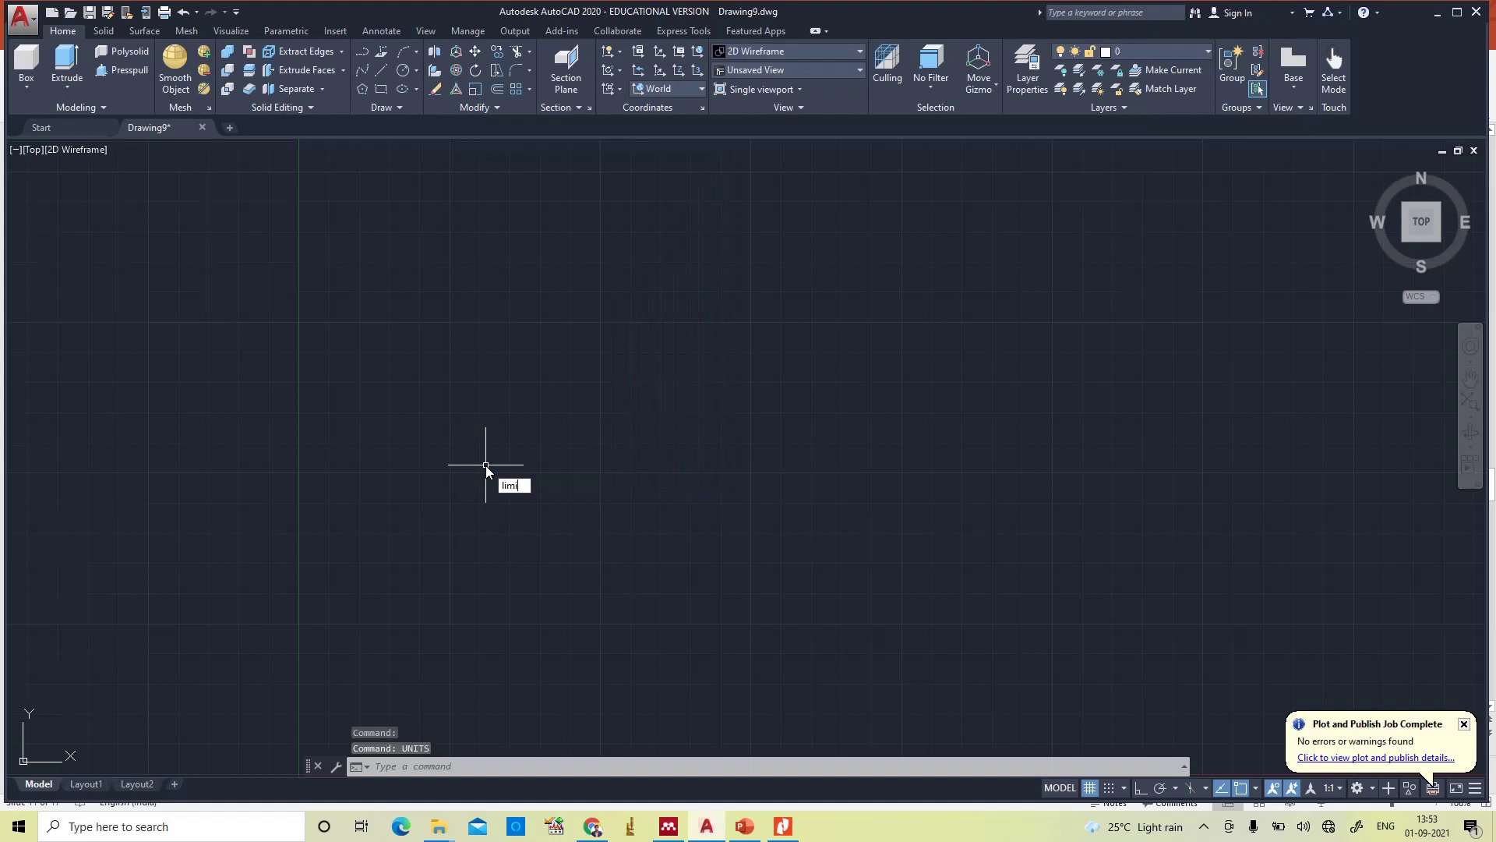
{"action": "type", "text": "limits"}
{"action": "key", "text": "Return"}
{"action": "type", "text": "0,0"}
{"action": "key", "text": "Return"}
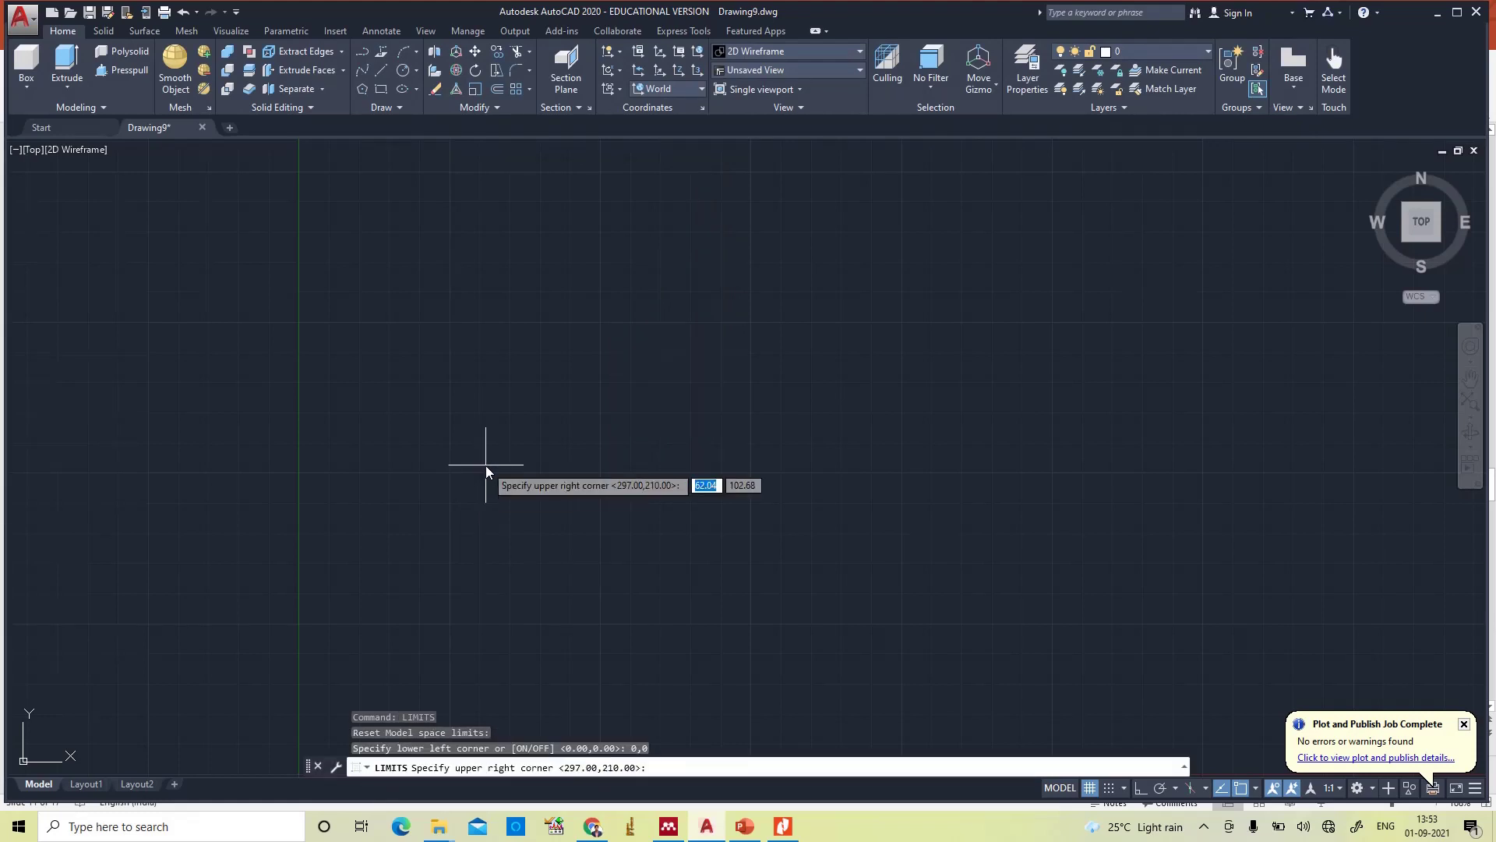
{"action": "type", "text": "297,210"}
{"action": "key", "text": "Return"}
- Zoom to the full limits and switch to the Front view
{"action": "type", "text": "z"}
{"action": "key", "text": "Return"}
{"action": "type", "text": "a"}
{"action": "key", "text": "Return"}
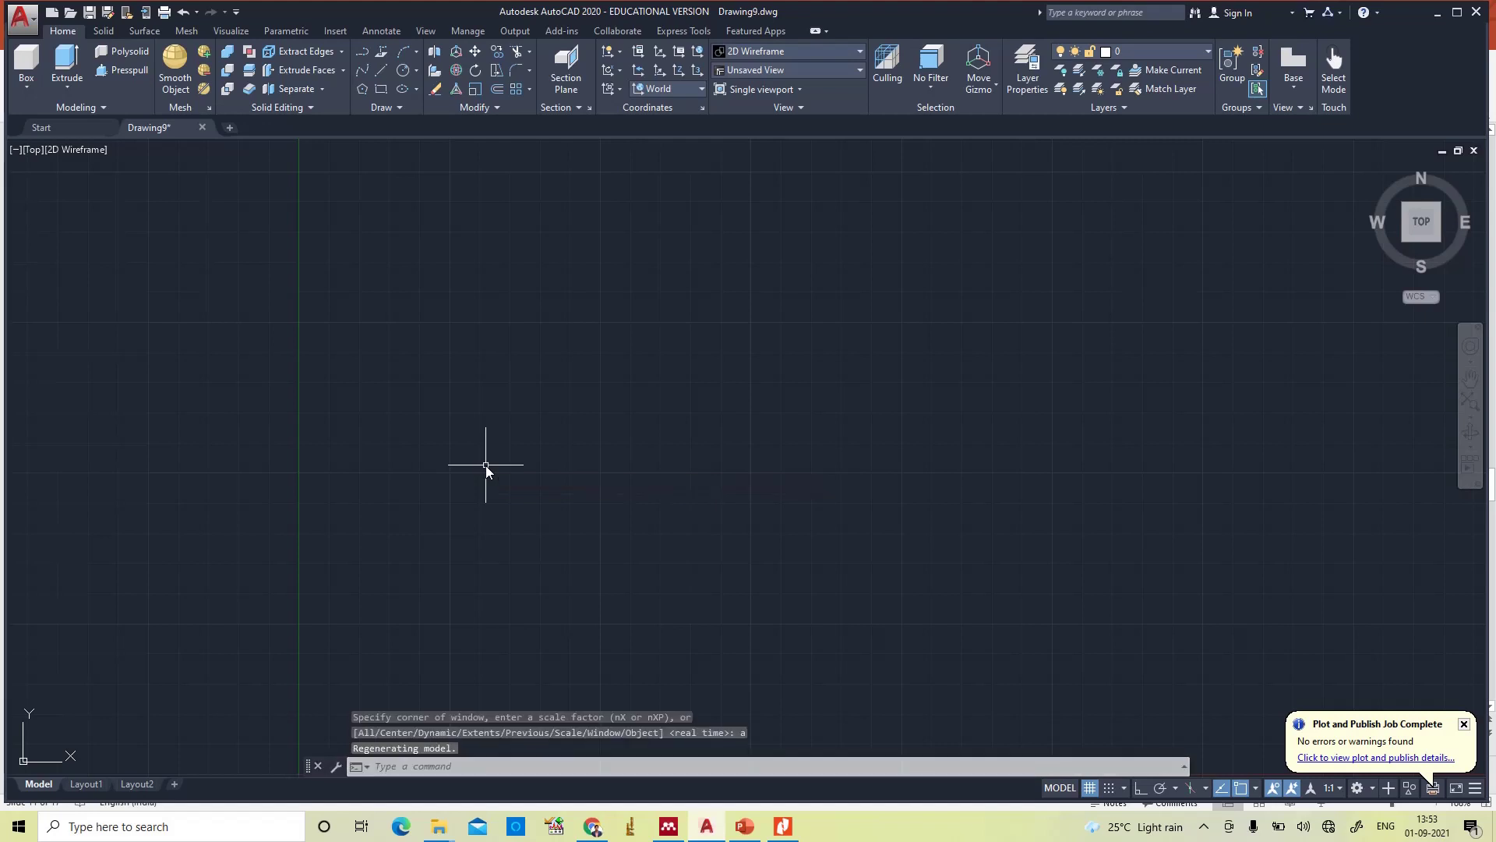
{"action": "left_click", "coordinate": [741, 73]}
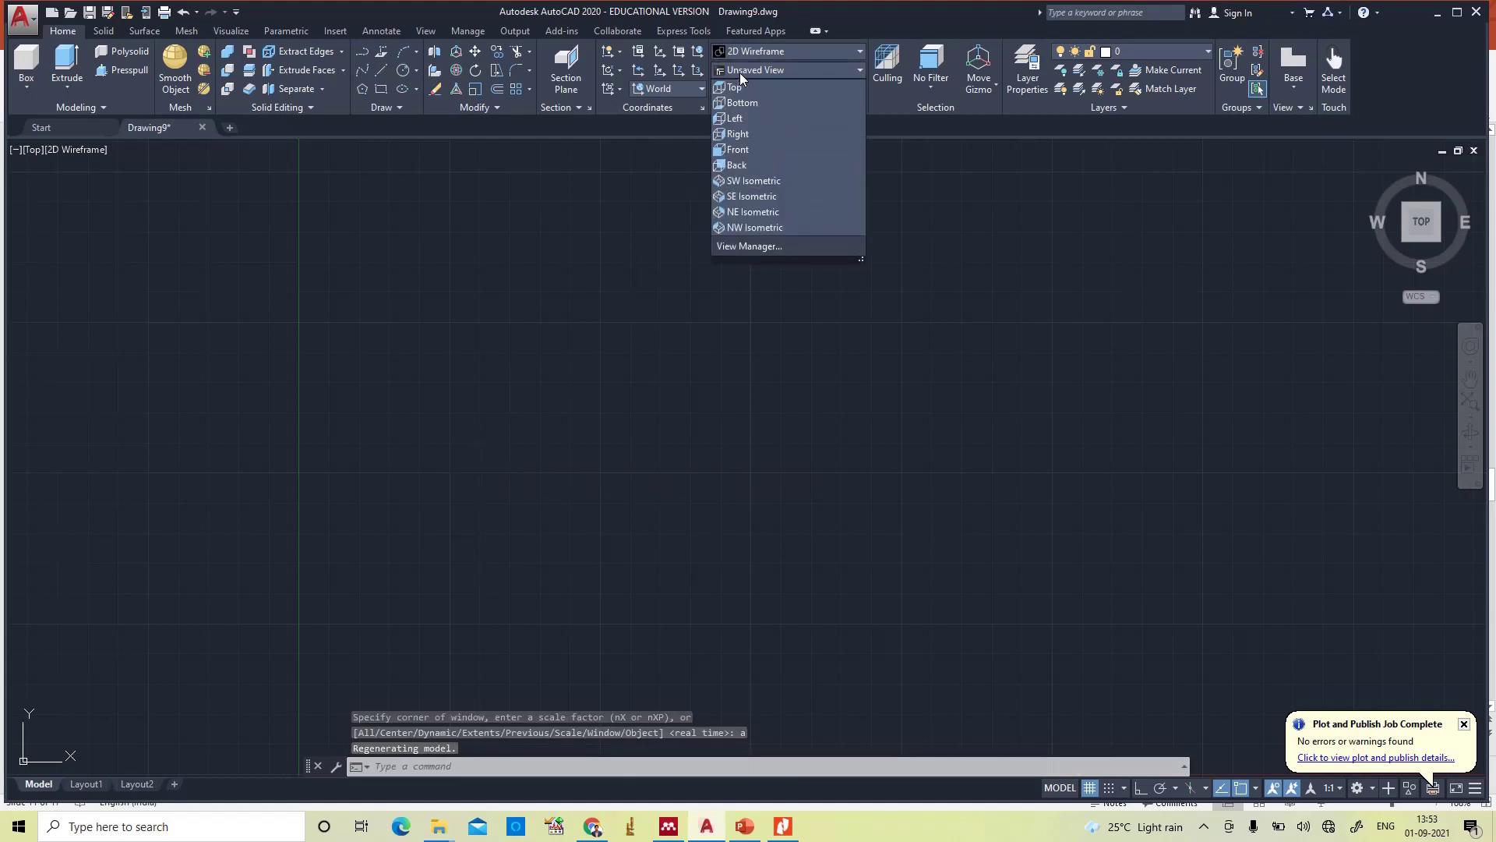
{"action": "left_click", "coordinate": [750, 149]}
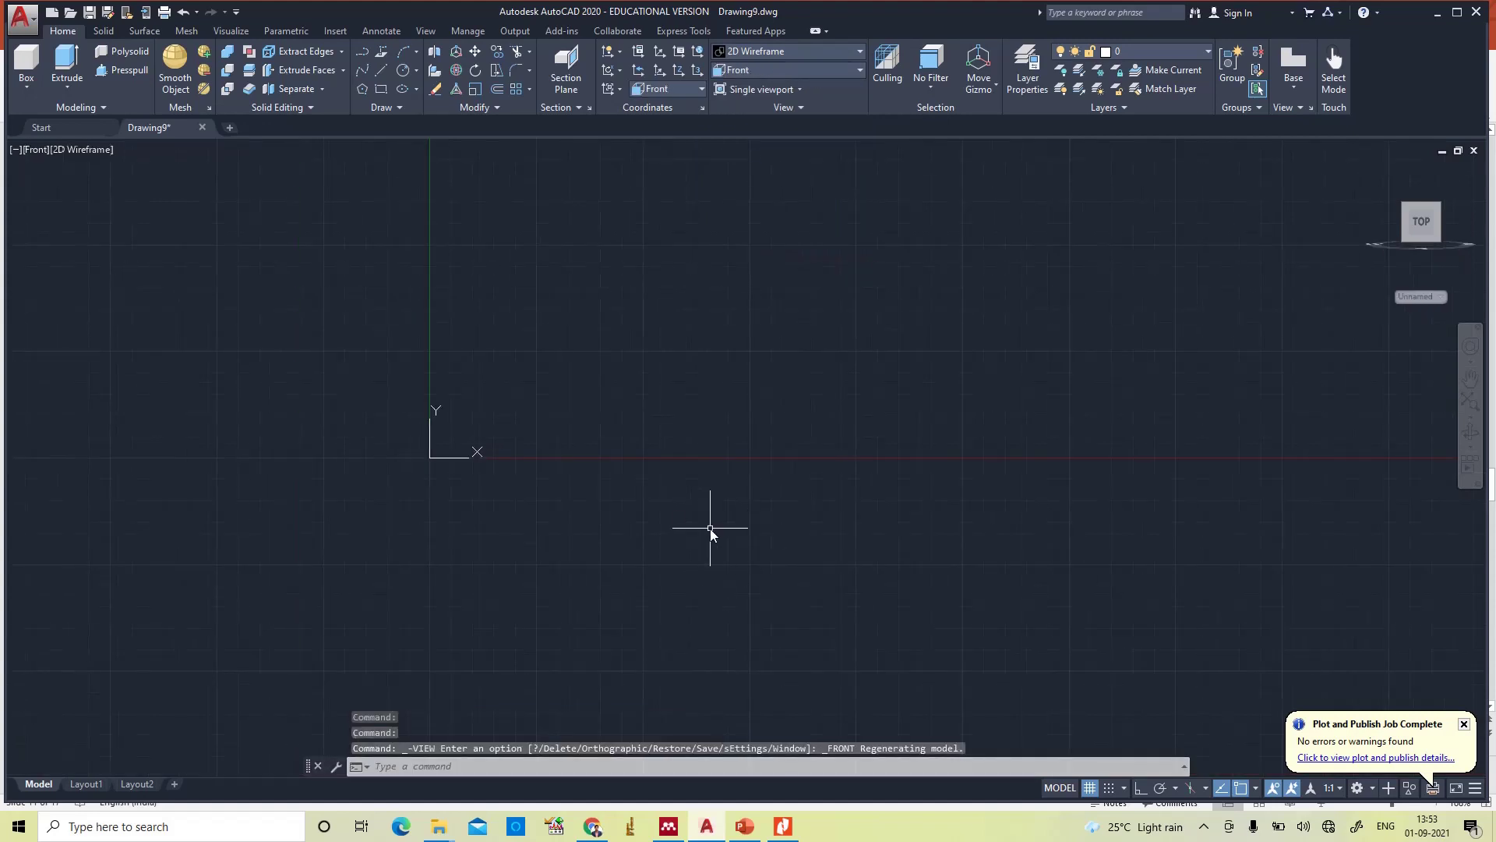
- Start a polyline at the outline's corner with Ortho on, undoing a mistaken 60 segment
{"action": "type", "text": "pl"}
{"action": "key", "text": "Return"}
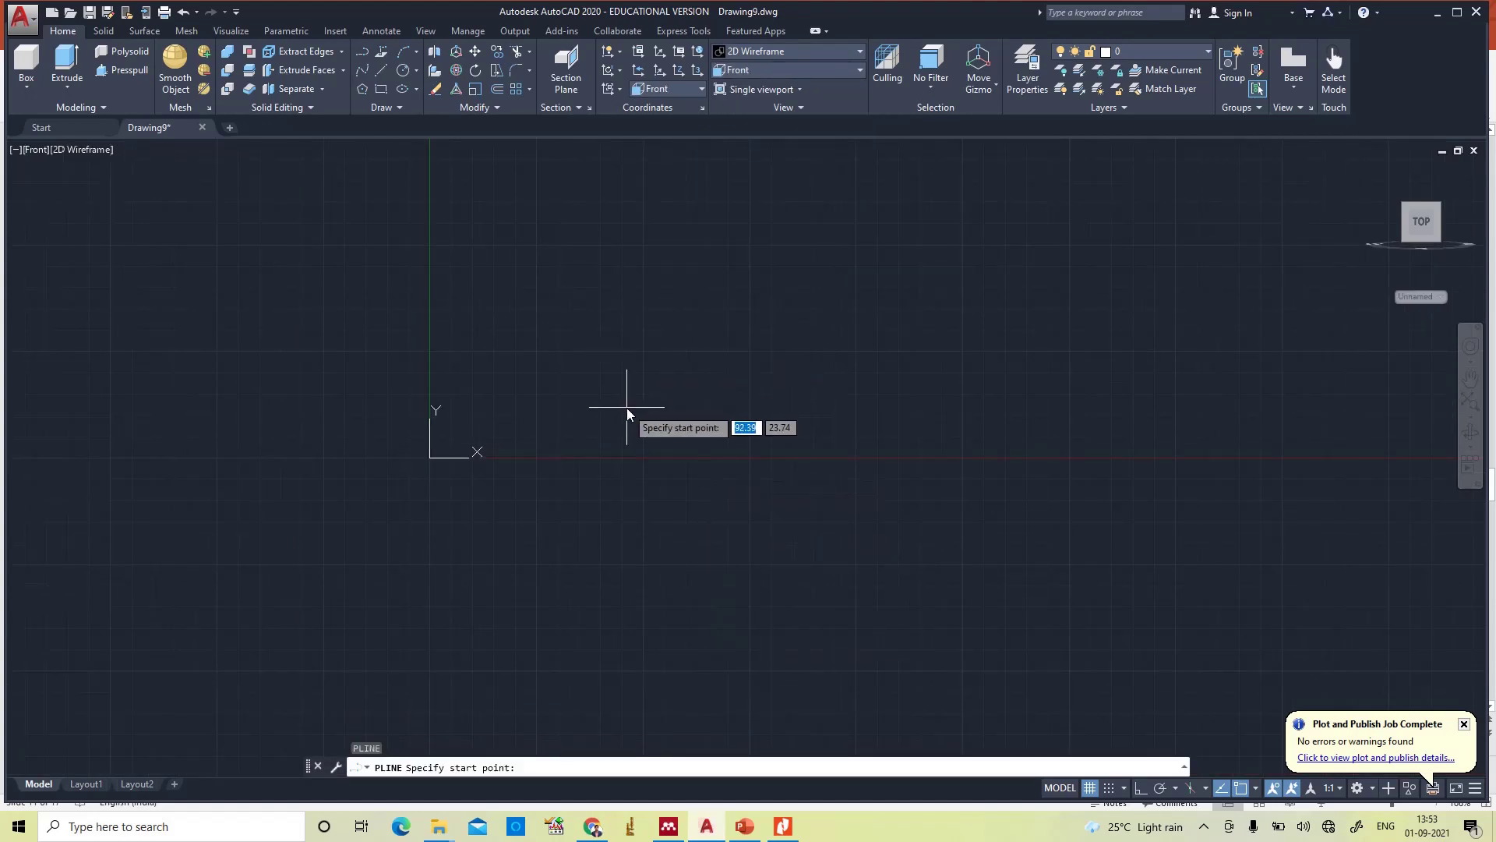
{"action": "left_click", "coordinate": [627, 407]}
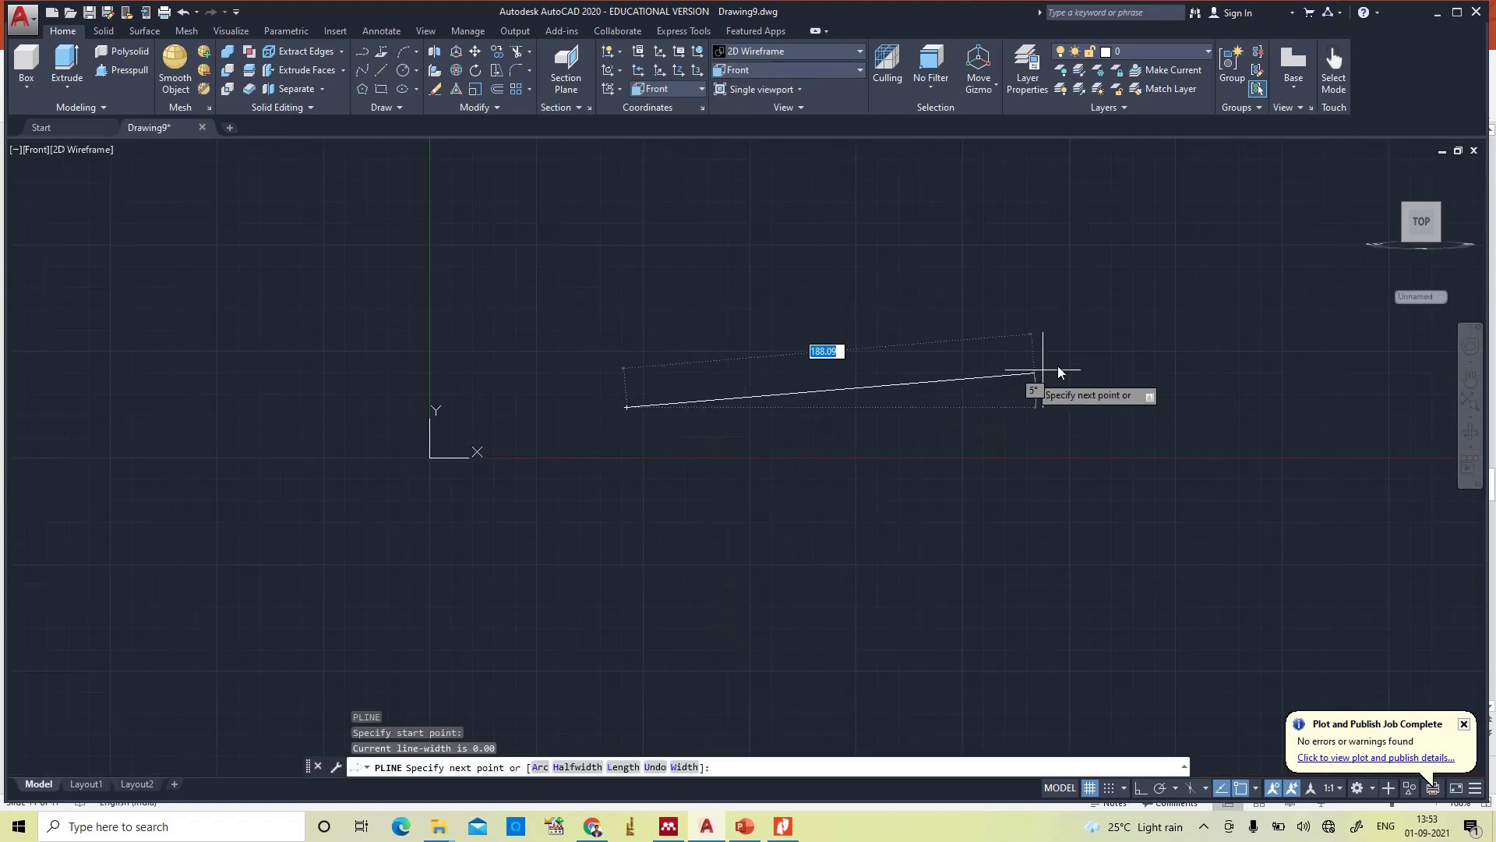
{"action": "left_click", "coordinate": [1144, 791]}
{"action": "type", "text": "60"}
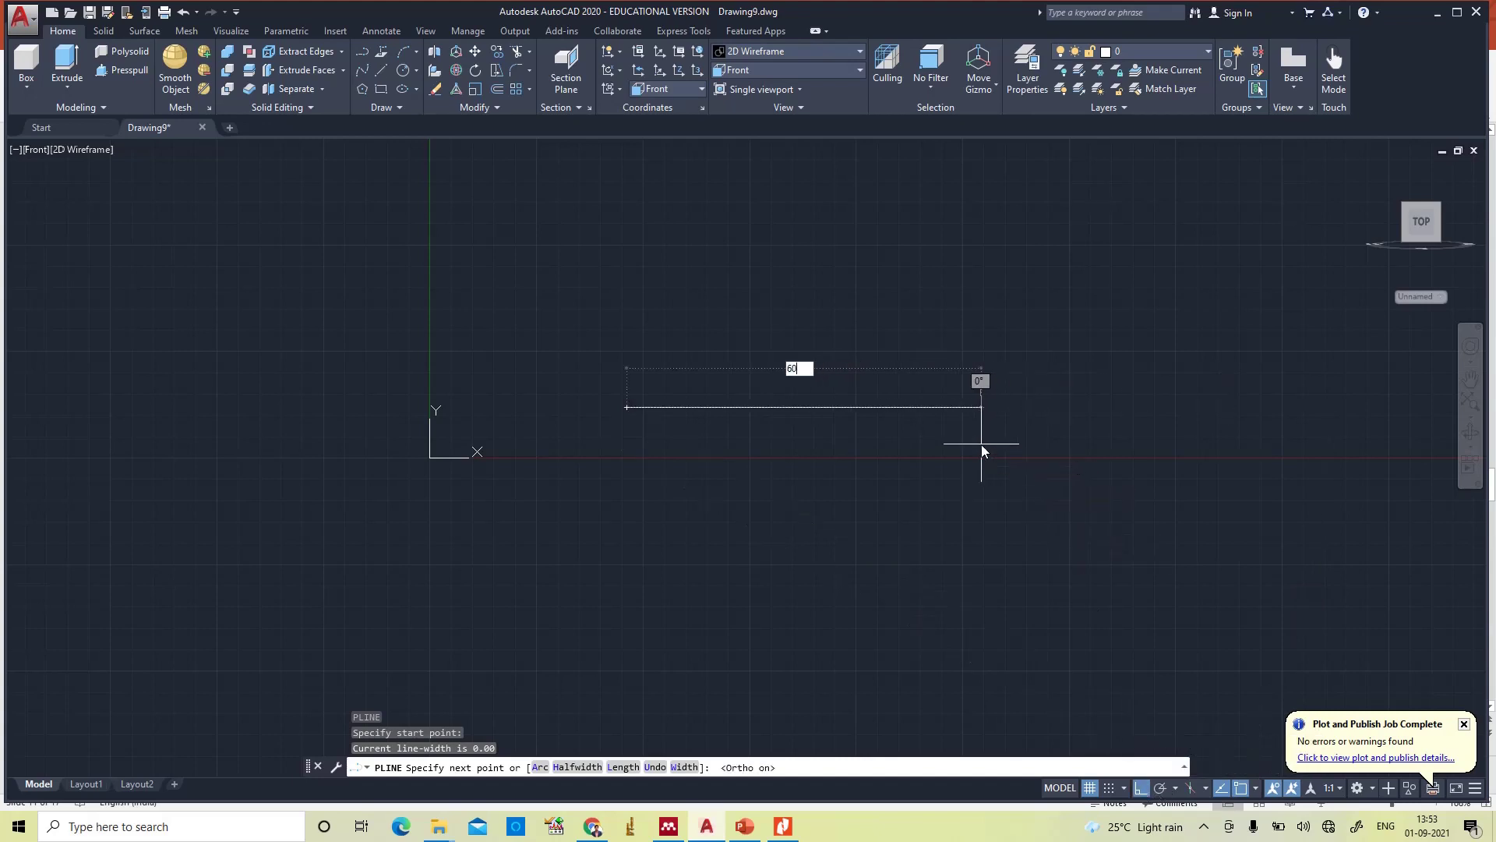
{"action": "key", "text": "Return"}
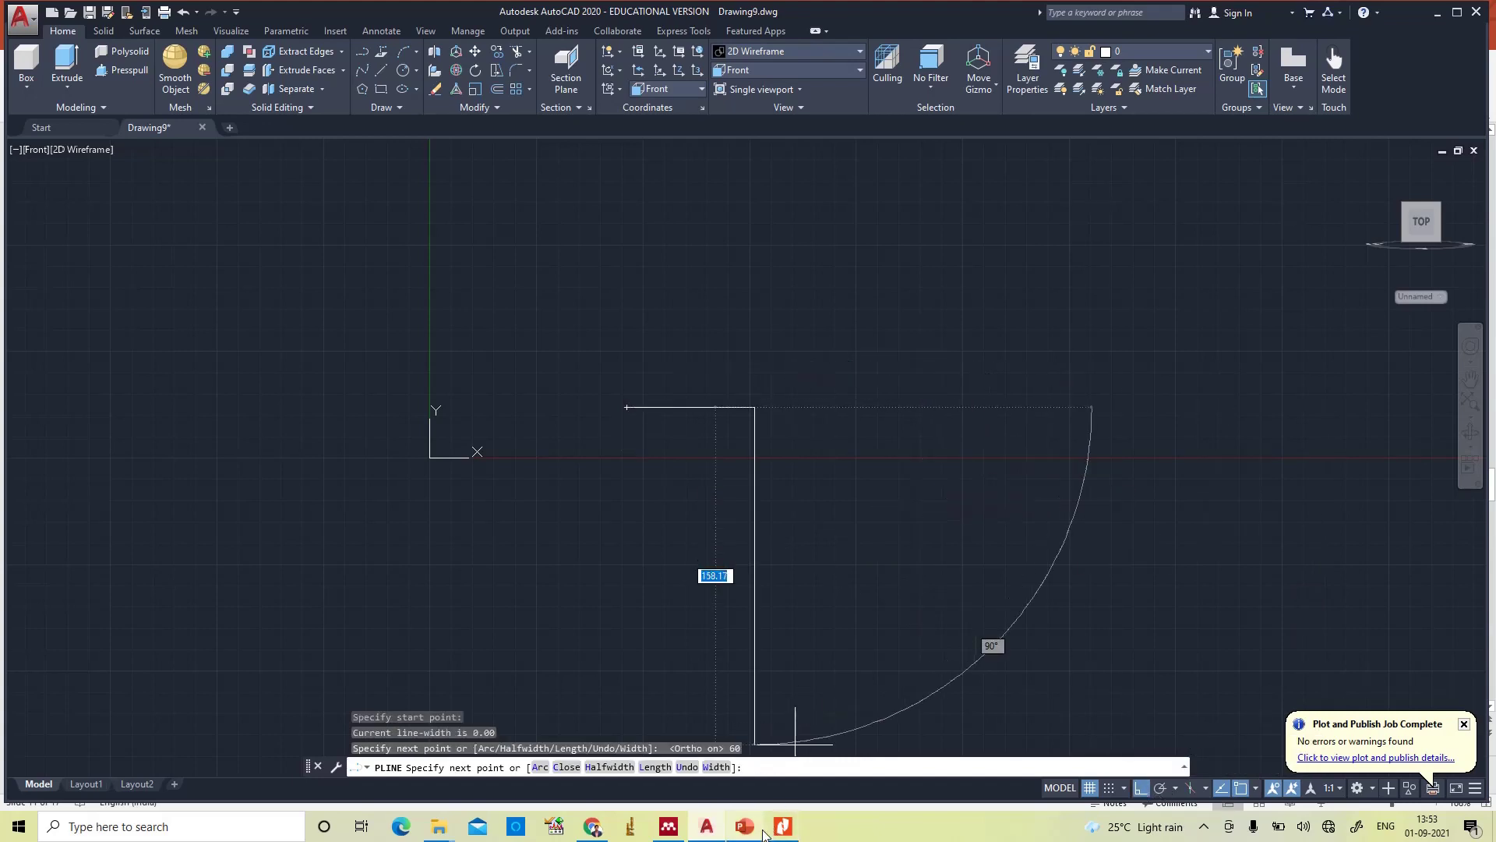
{"action": "mouse_move", "coordinate": [745, 826]}
{"action": "mouse_move", "coordinate": [732, 762]}
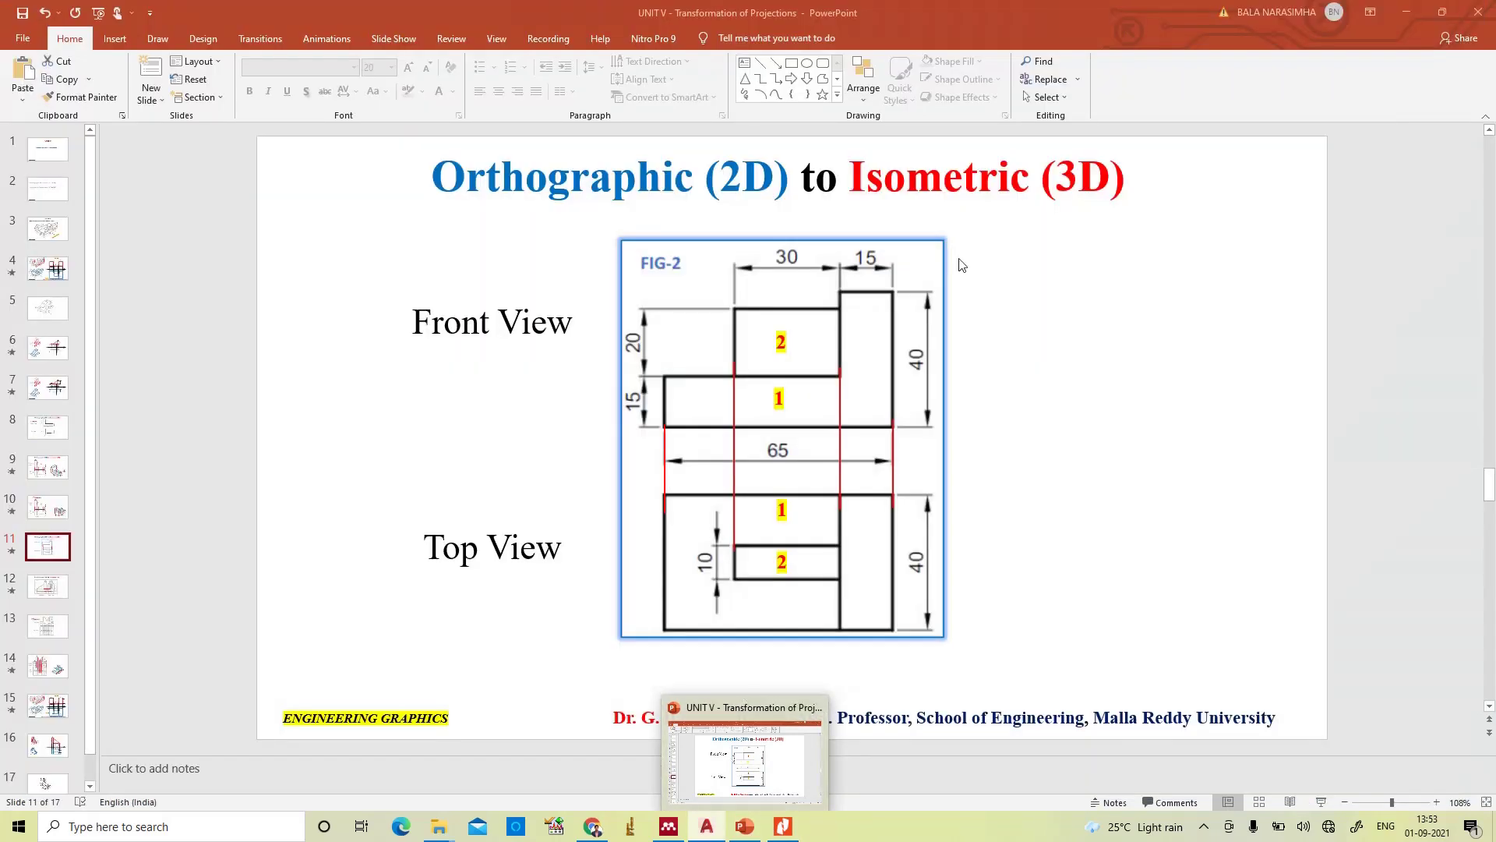
{"action": "key", "text": "ctrl+z"}
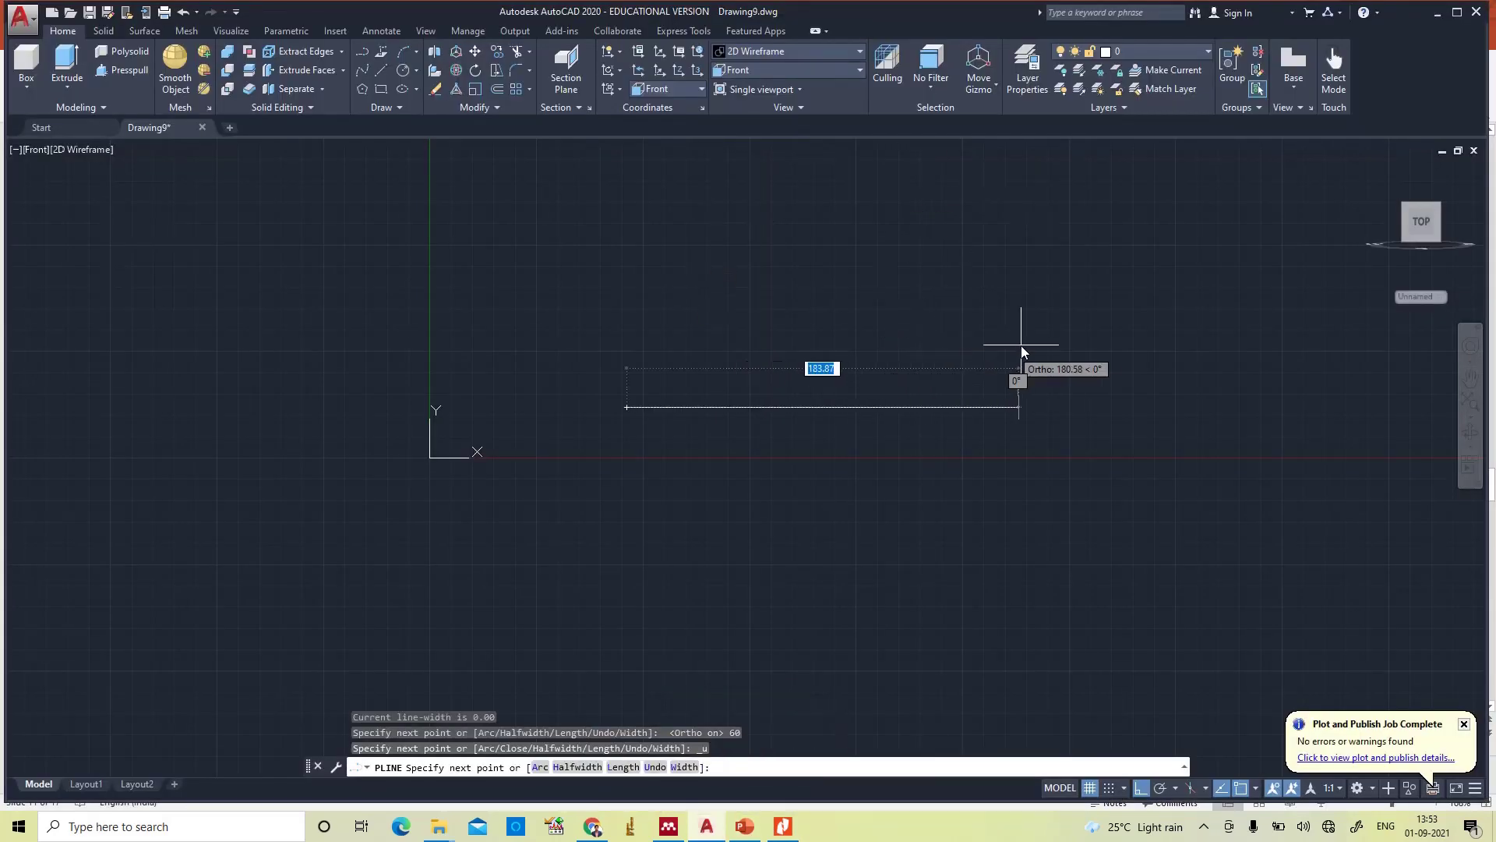
- Draw the 65 base, 40 upright and 15 top segments of the outline
{"action": "type", "text": "65"}
{"action": "key", "text": "Return"}
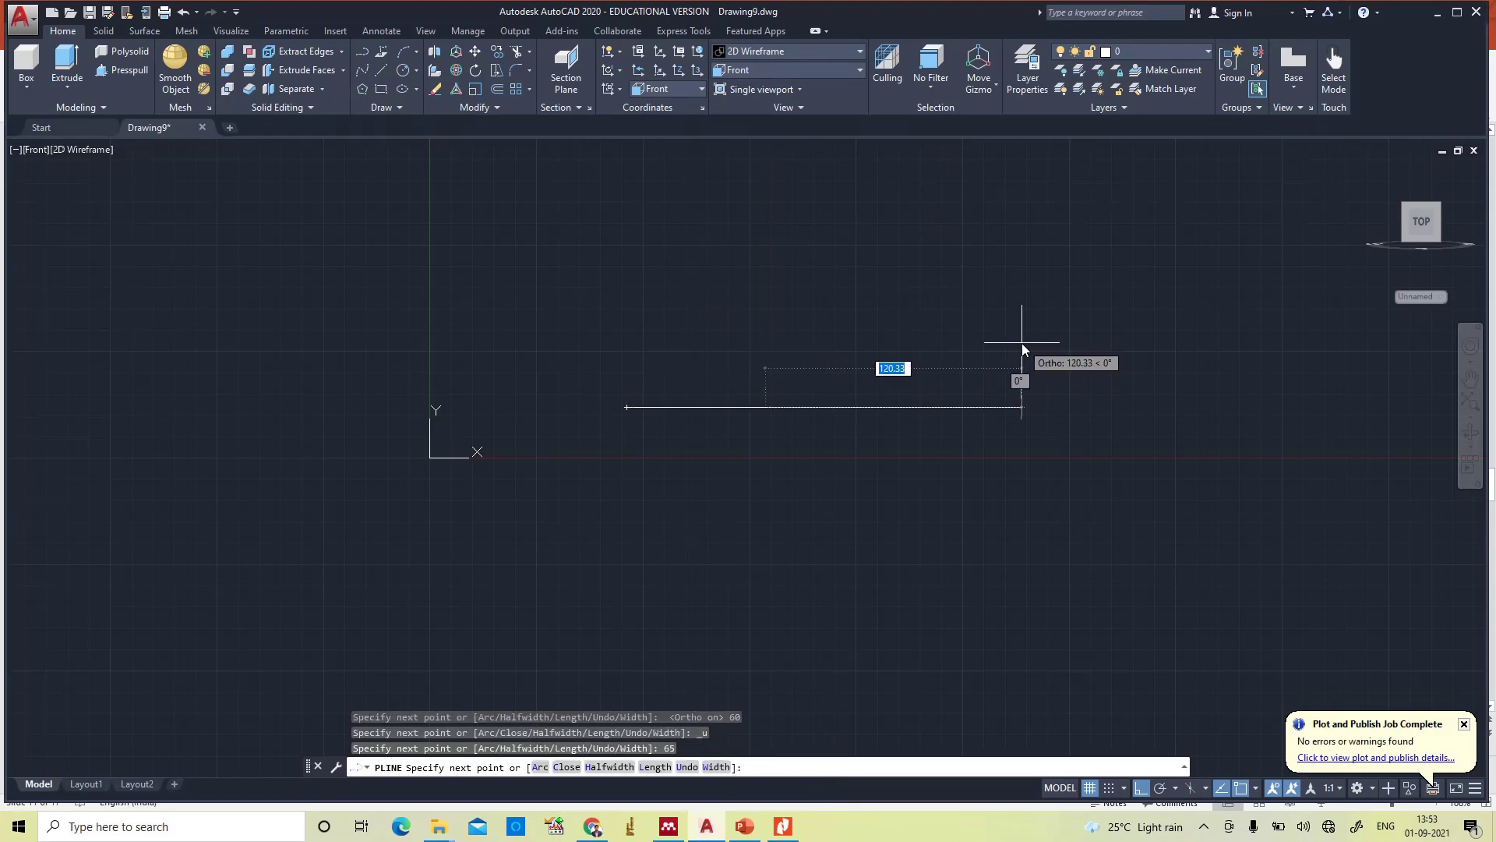
{"action": "type", "text": "40"}
{"action": "key", "text": "Return"}
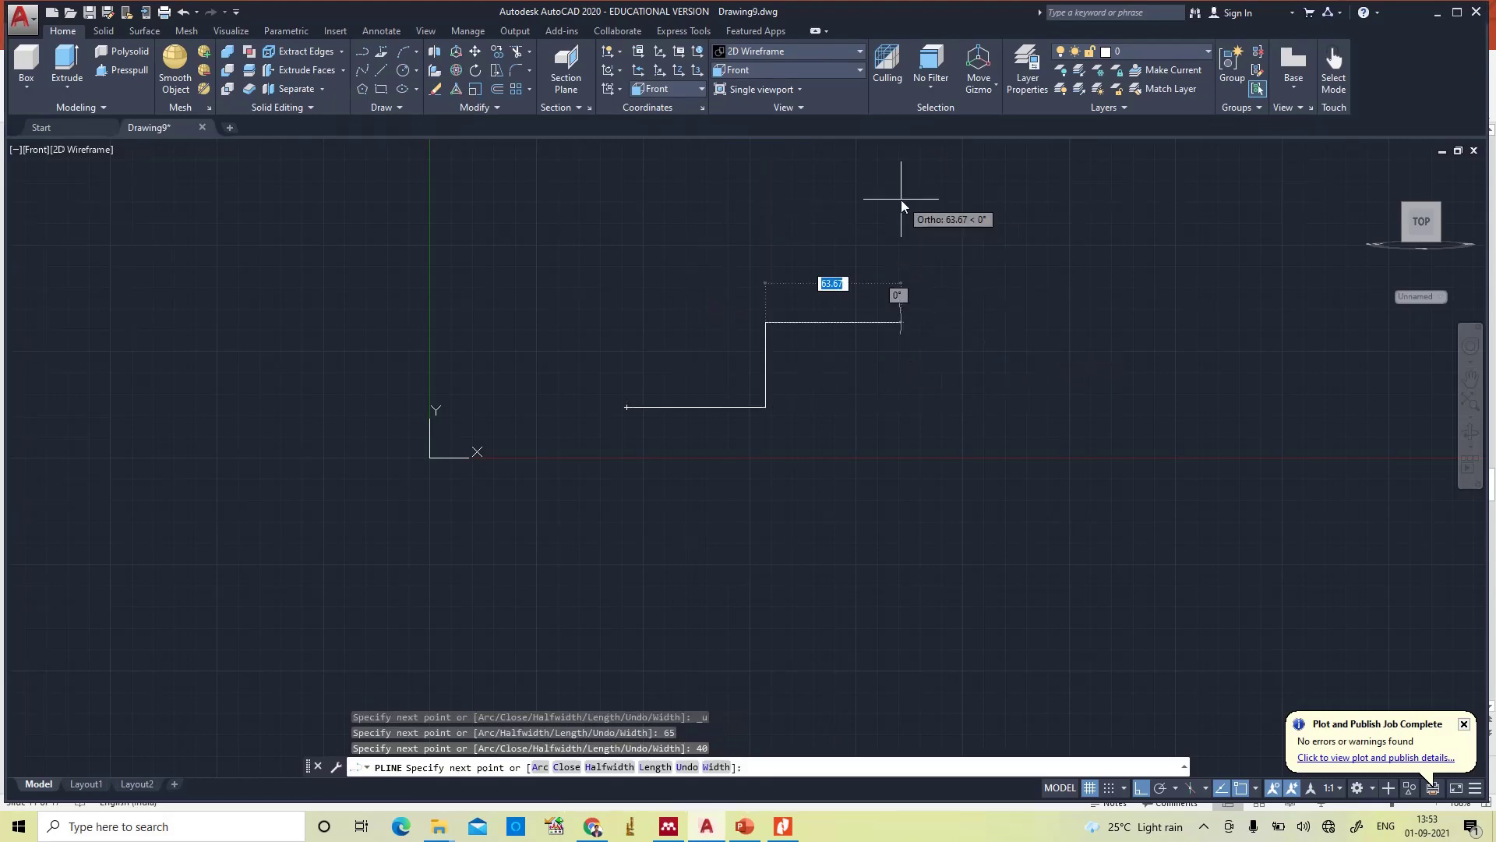
{"action": "type", "text": "1"}
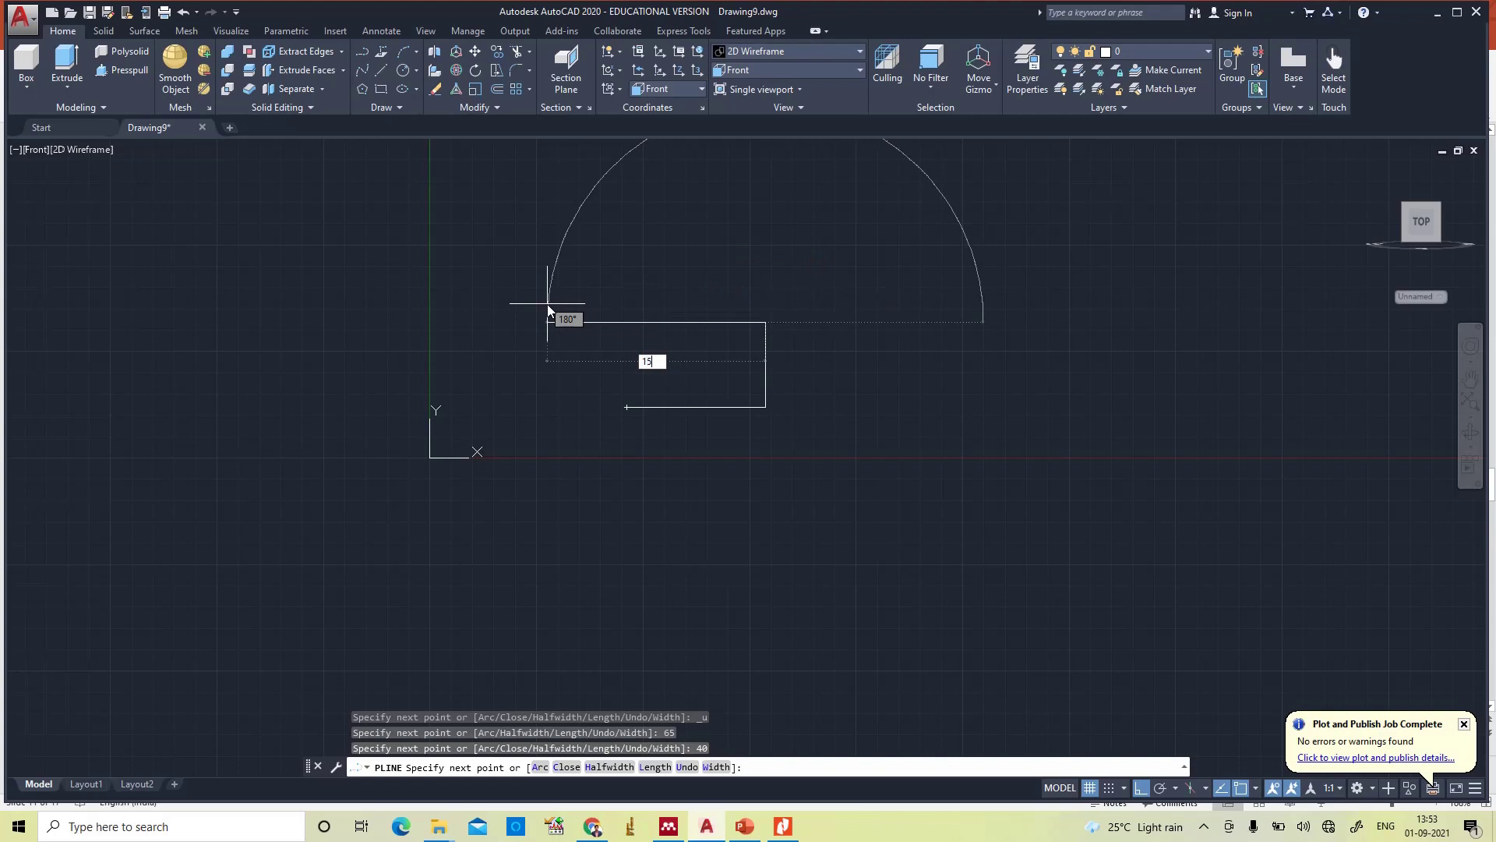
{"action": "type", "text": "5"}
{"action": "key", "text": "Return"}
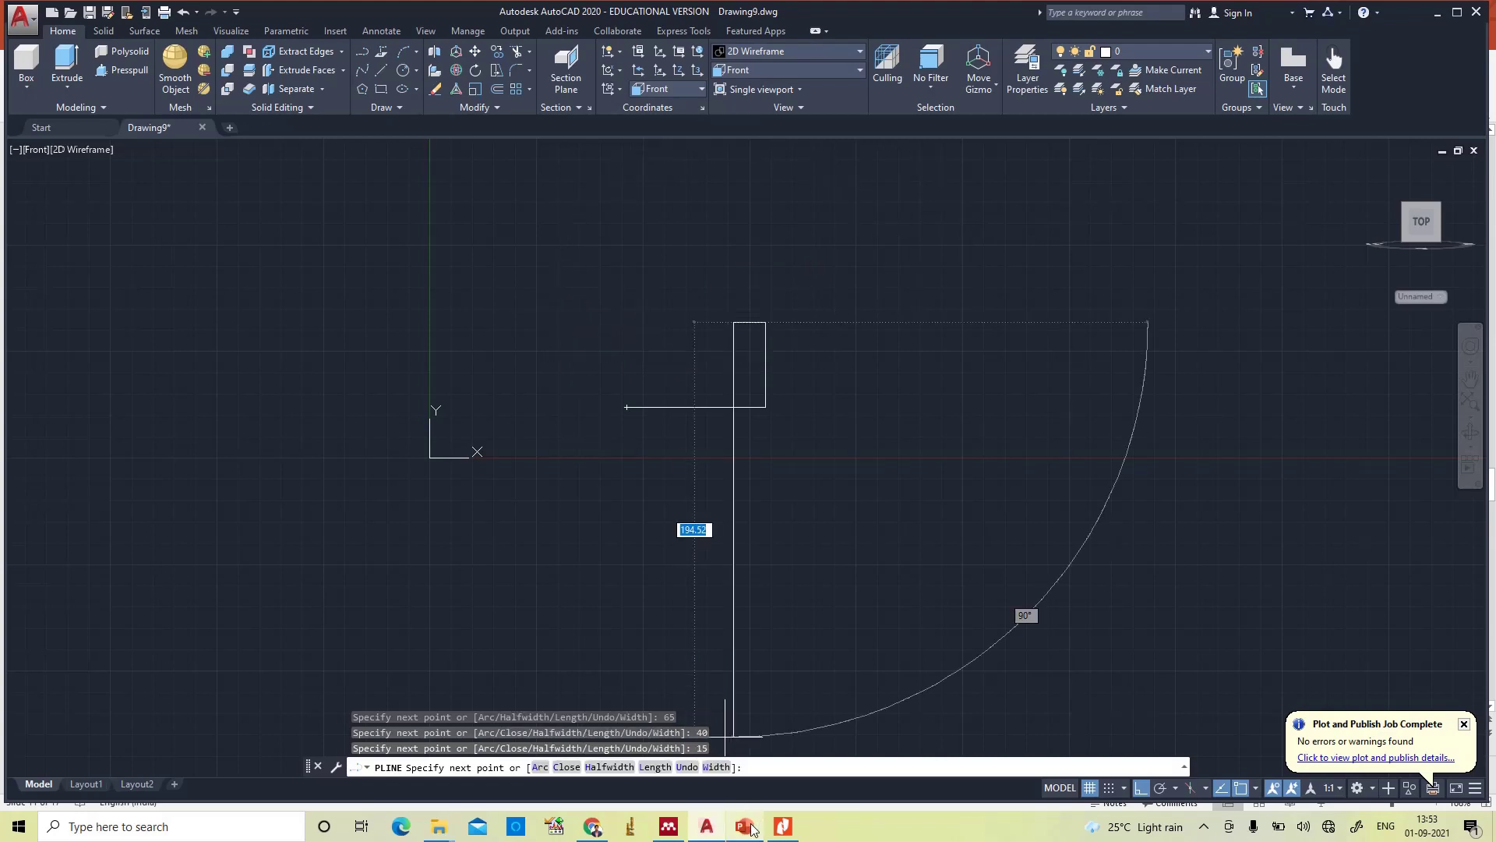
- Complete the outline with the 25 down, 50 left and closing 15 segments
{"action": "left_click", "coordinate": [734, 776]}
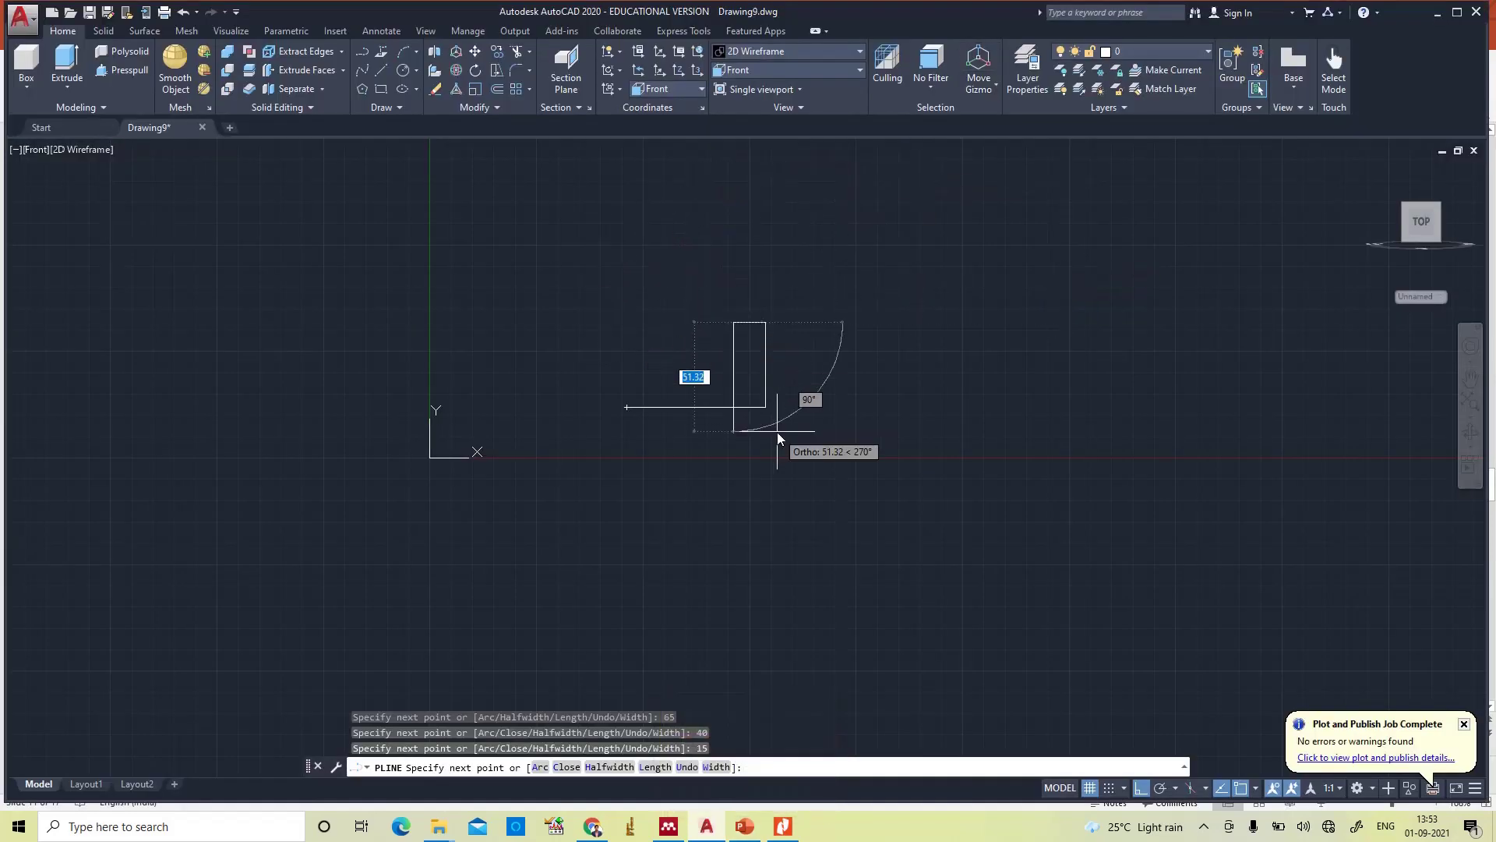
{"action": "type", "text": "25"}
{"action": "key", "text": "Return"}
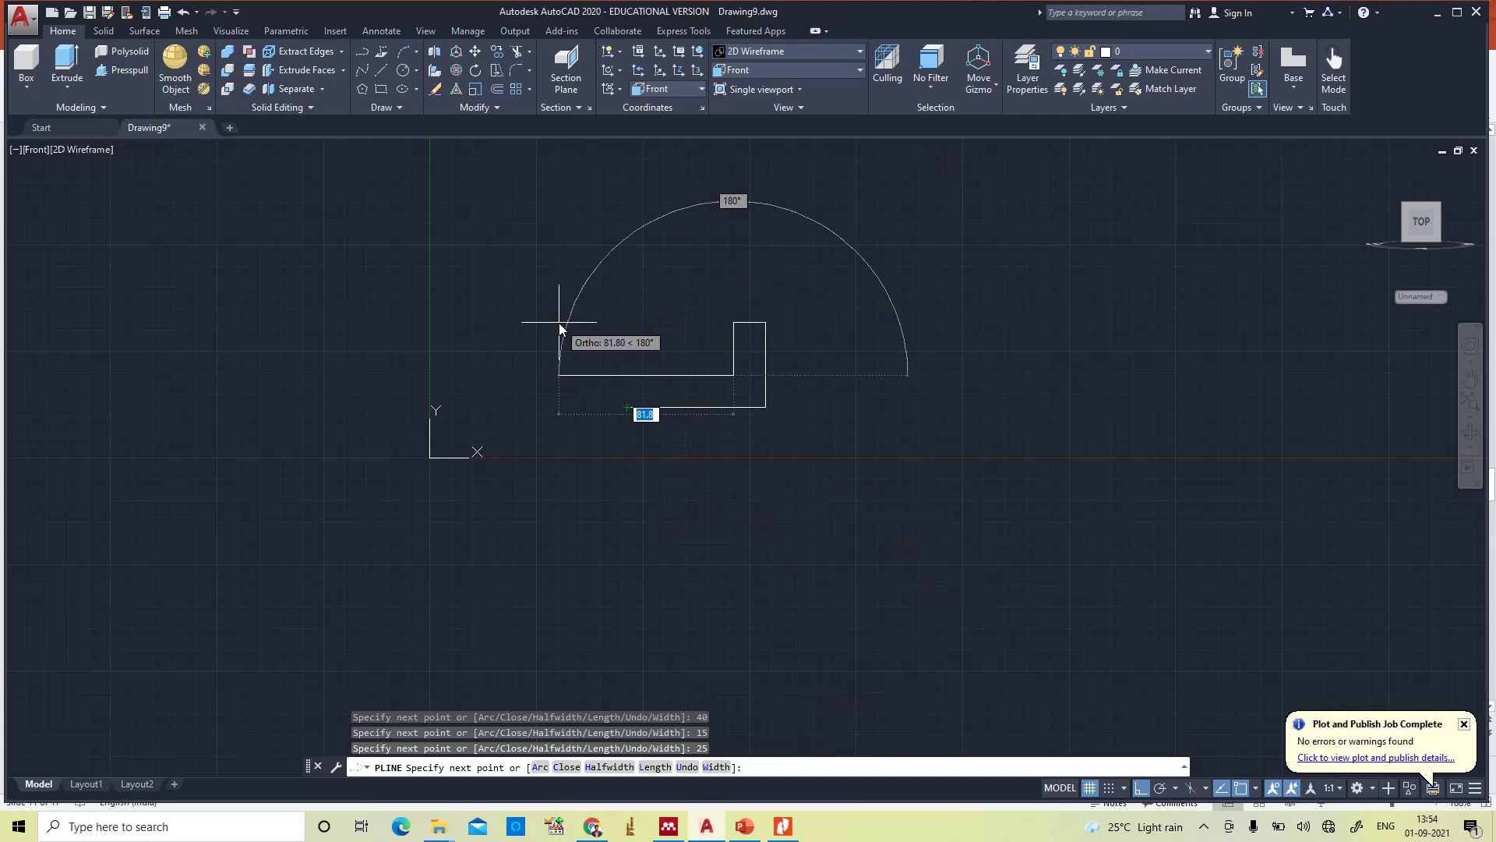
{"action": "type", "text": "50"}
{"action": "key", "text": "Return"}
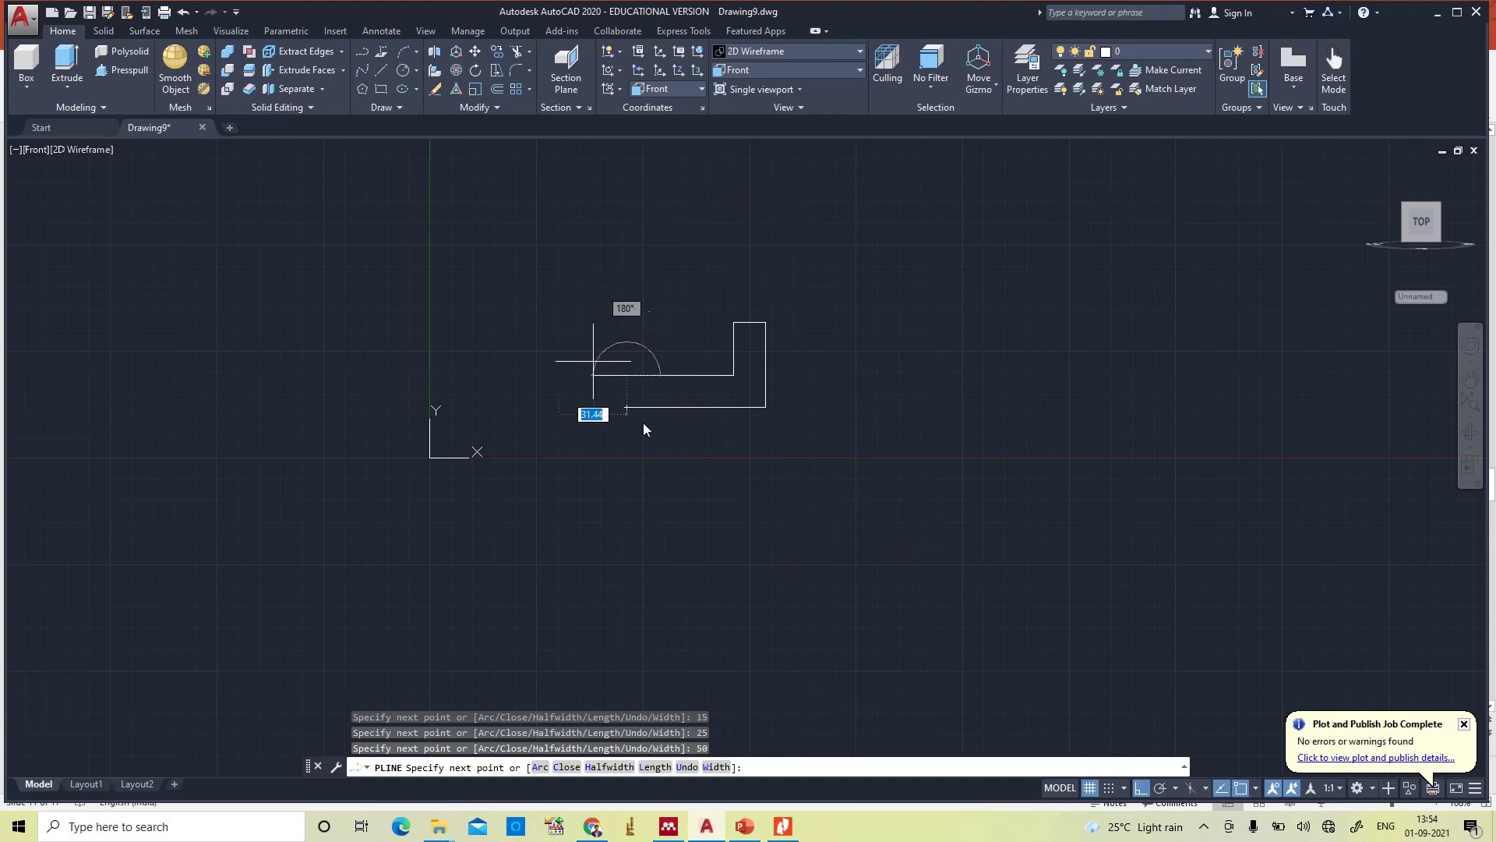
{"action": "type", "text": "15"}
{"action": "key", "text": "Return"}
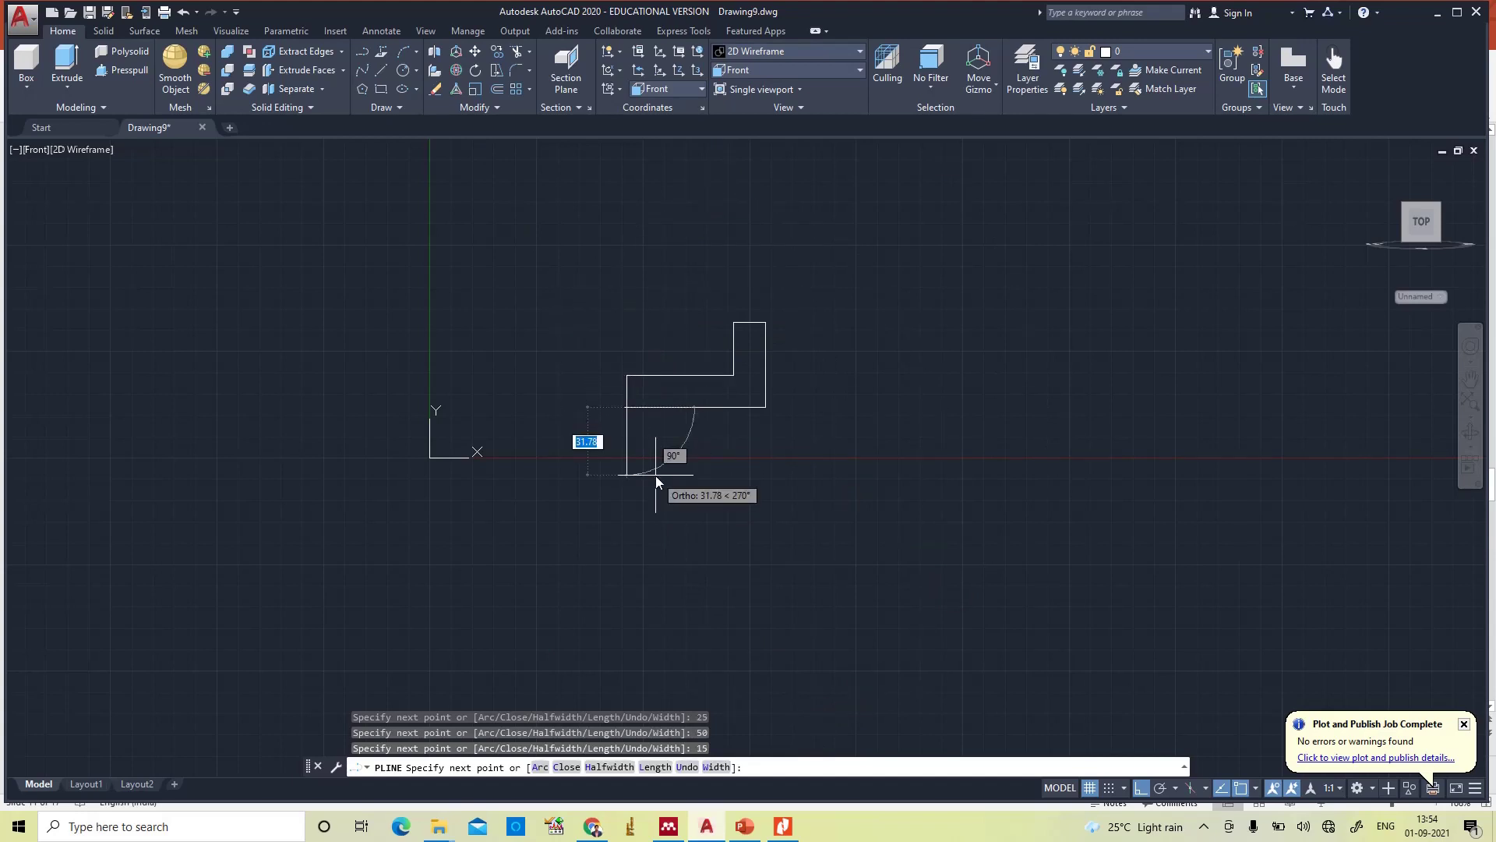
{"action": "key", "text": "Escape"}
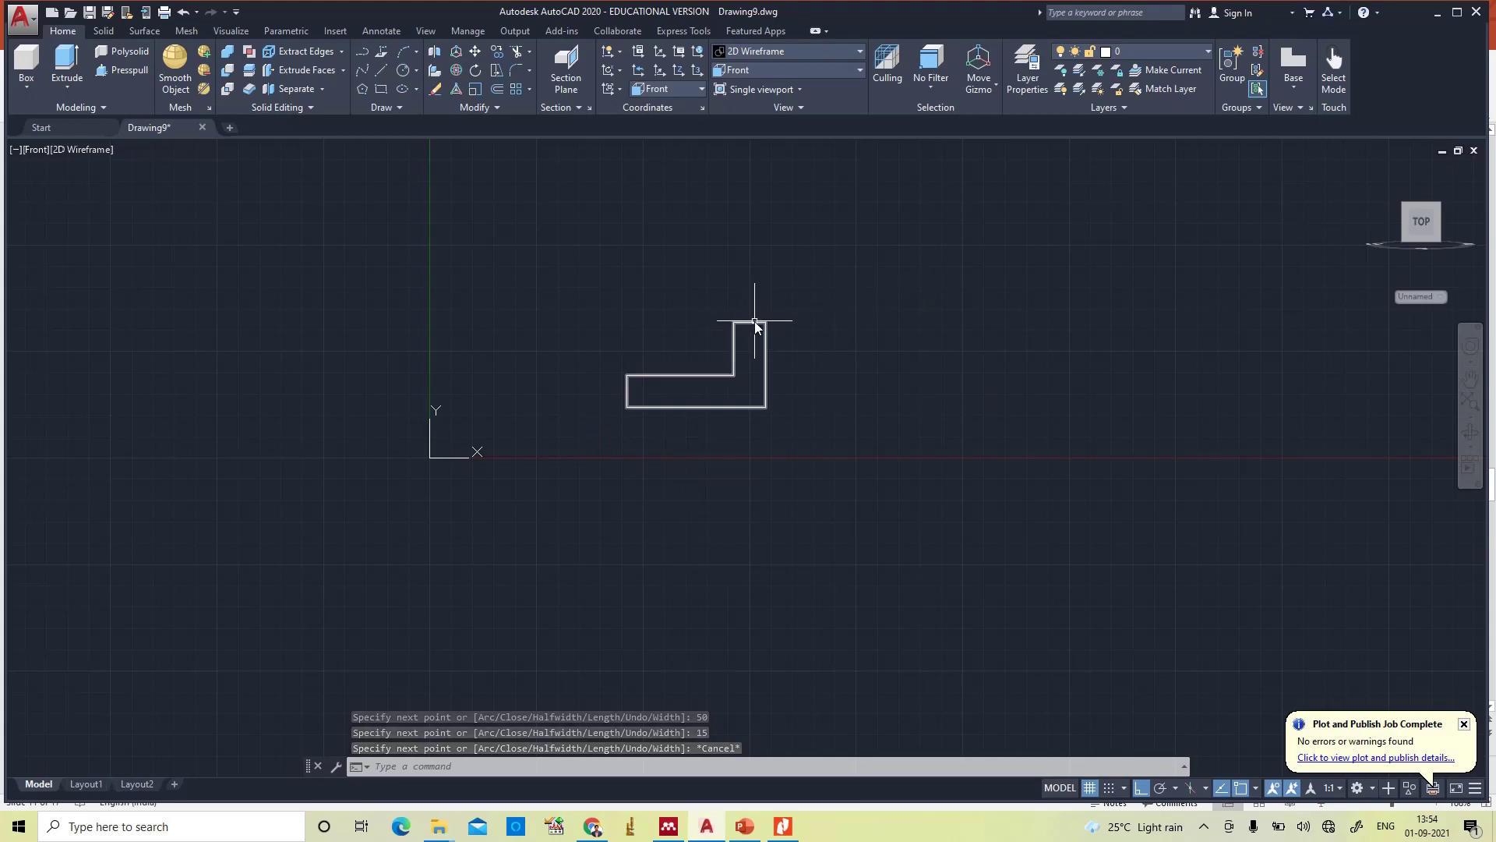
- Zoom to the whole drawing, recheck the reference slide, and switch to SW Isometric
{"action": "type", "text": "z"}
{"action": "key", "text": "Return"}
{"action": "type", "text": "a"}
{"action": "key", "text": "Return"}
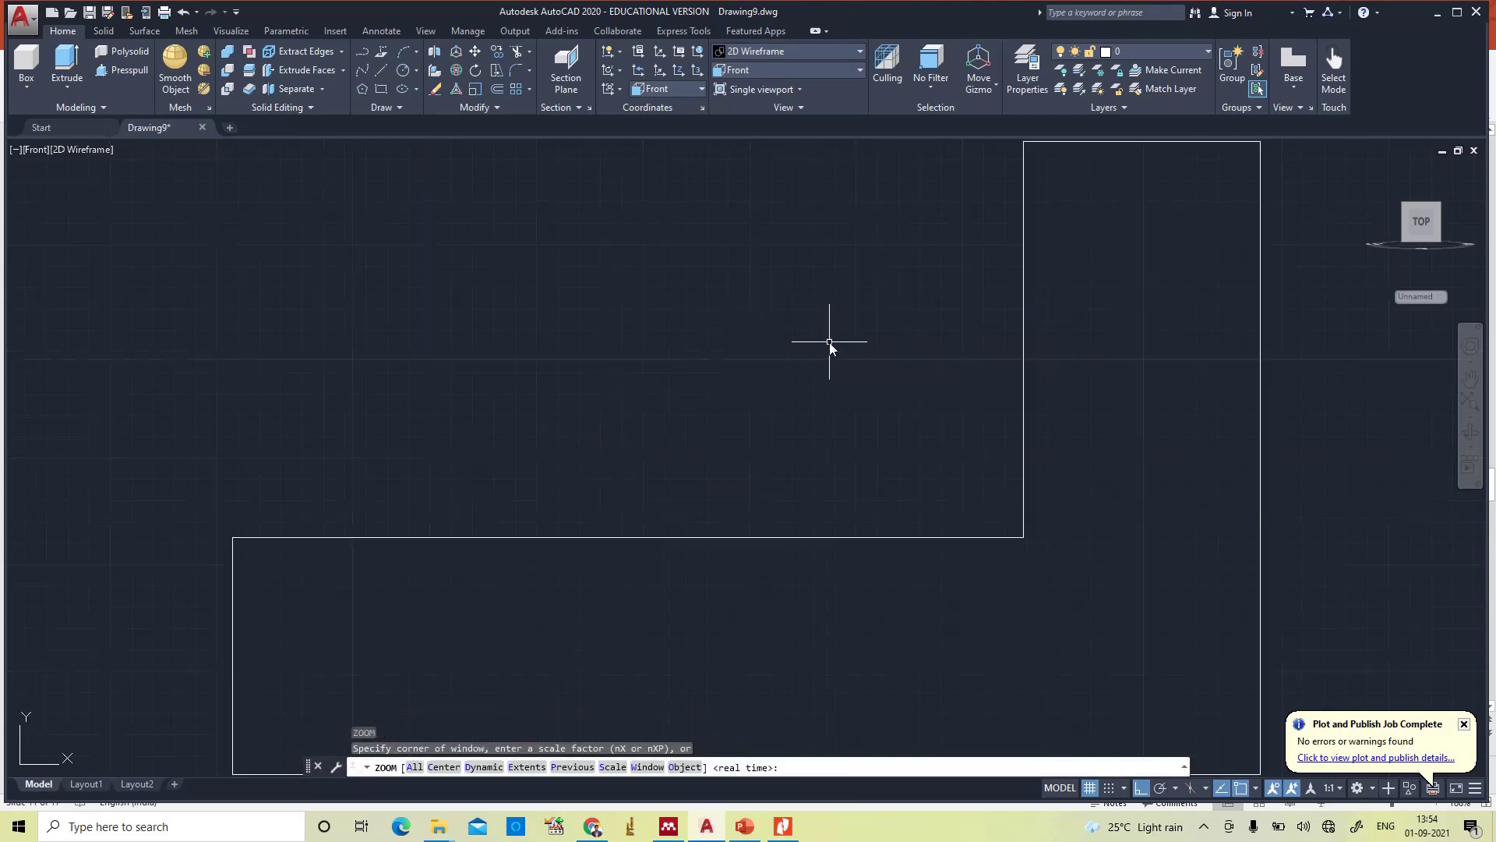
{"action": "scroll", "coordinate": [875, 367], "scroll_direction": "down", "scroll_amount": 2}
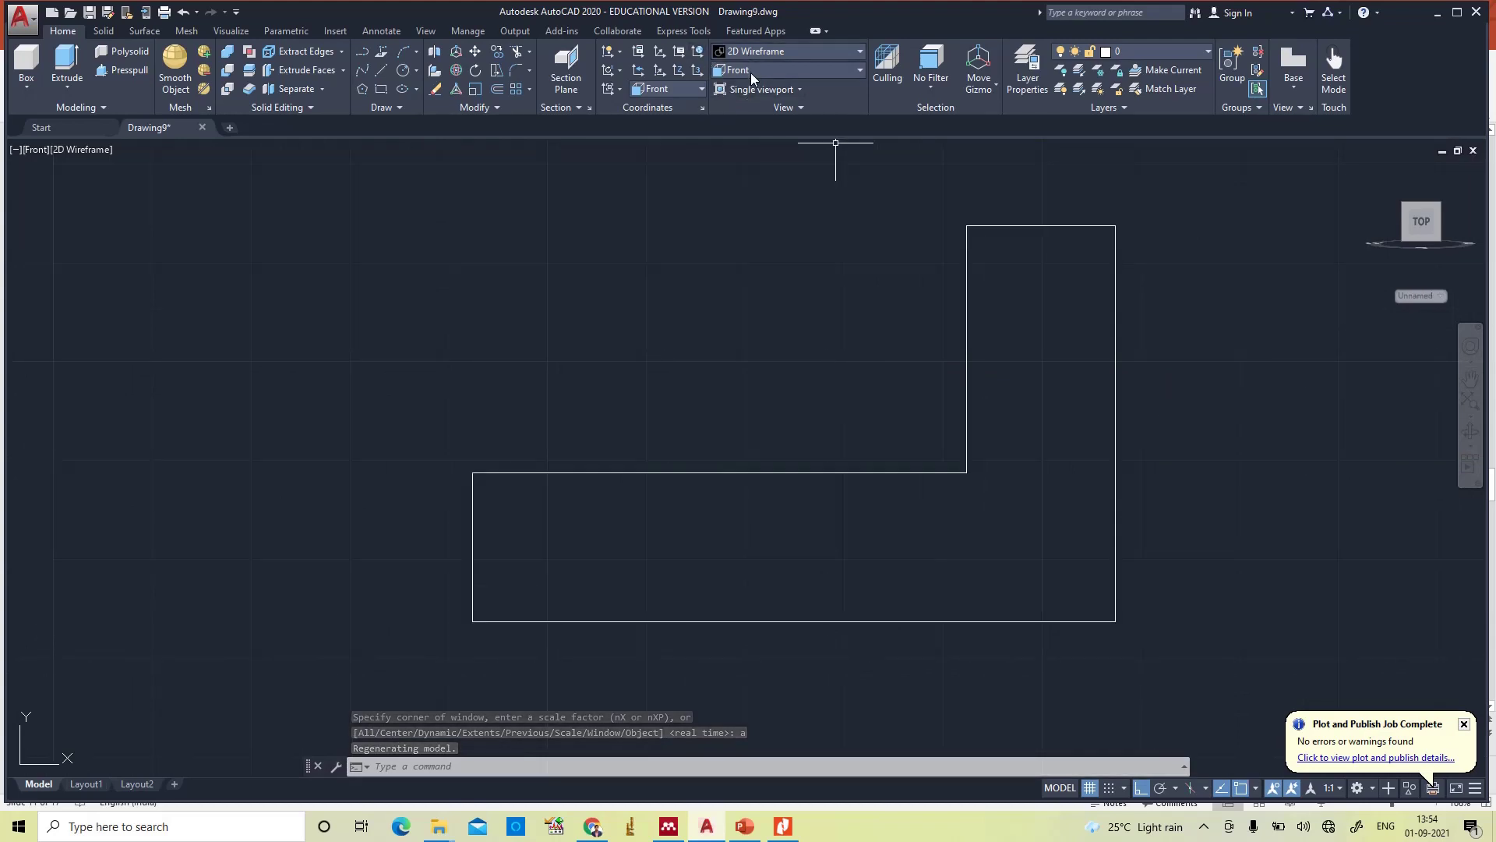
{"action": "left_click", "coordinate": [745, 827]}
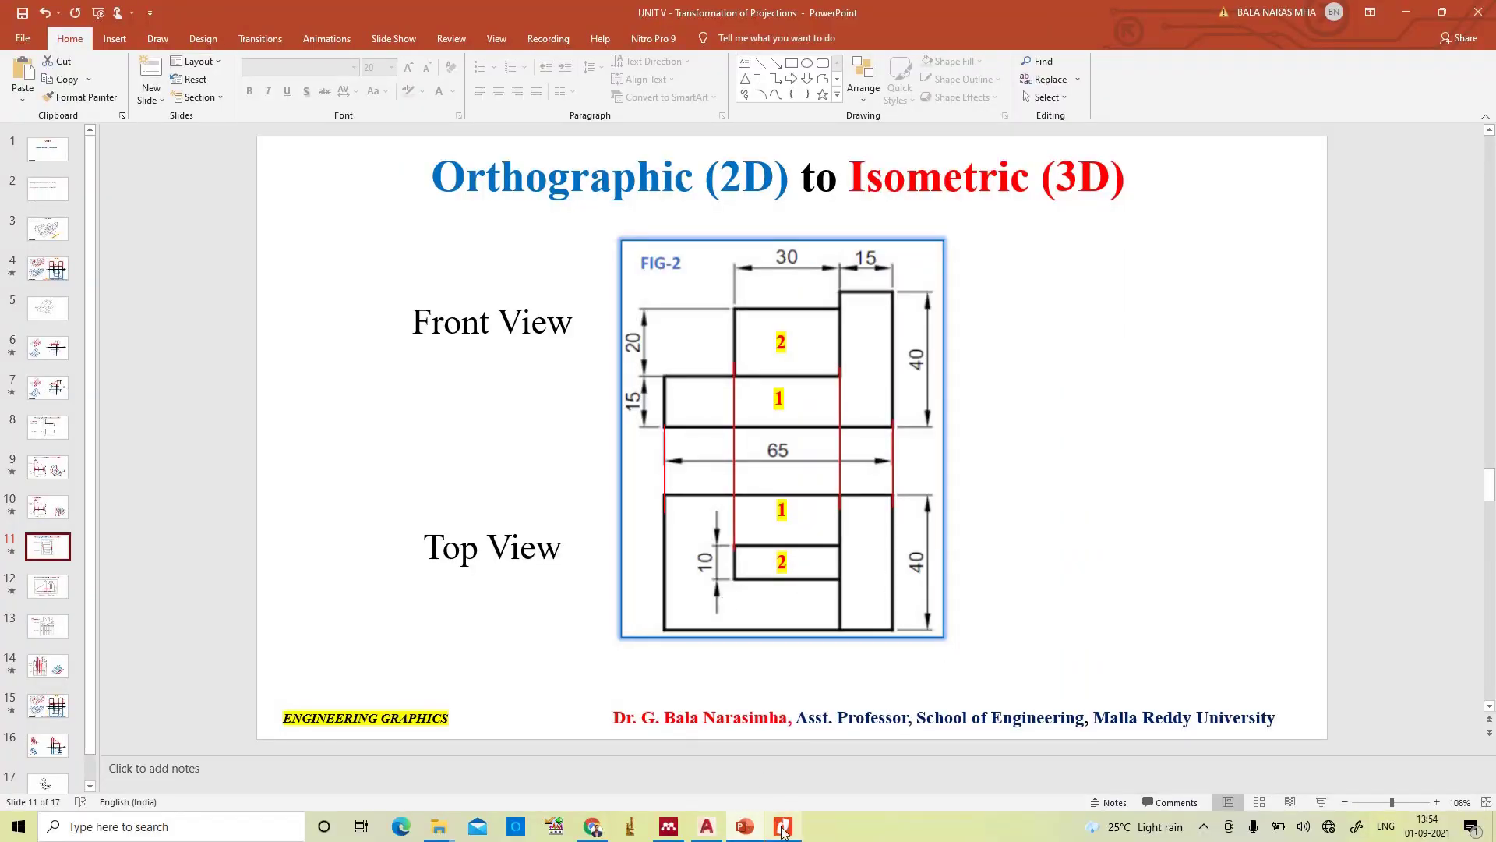
{"action": "left_click", "coordinate": [713, 827]}
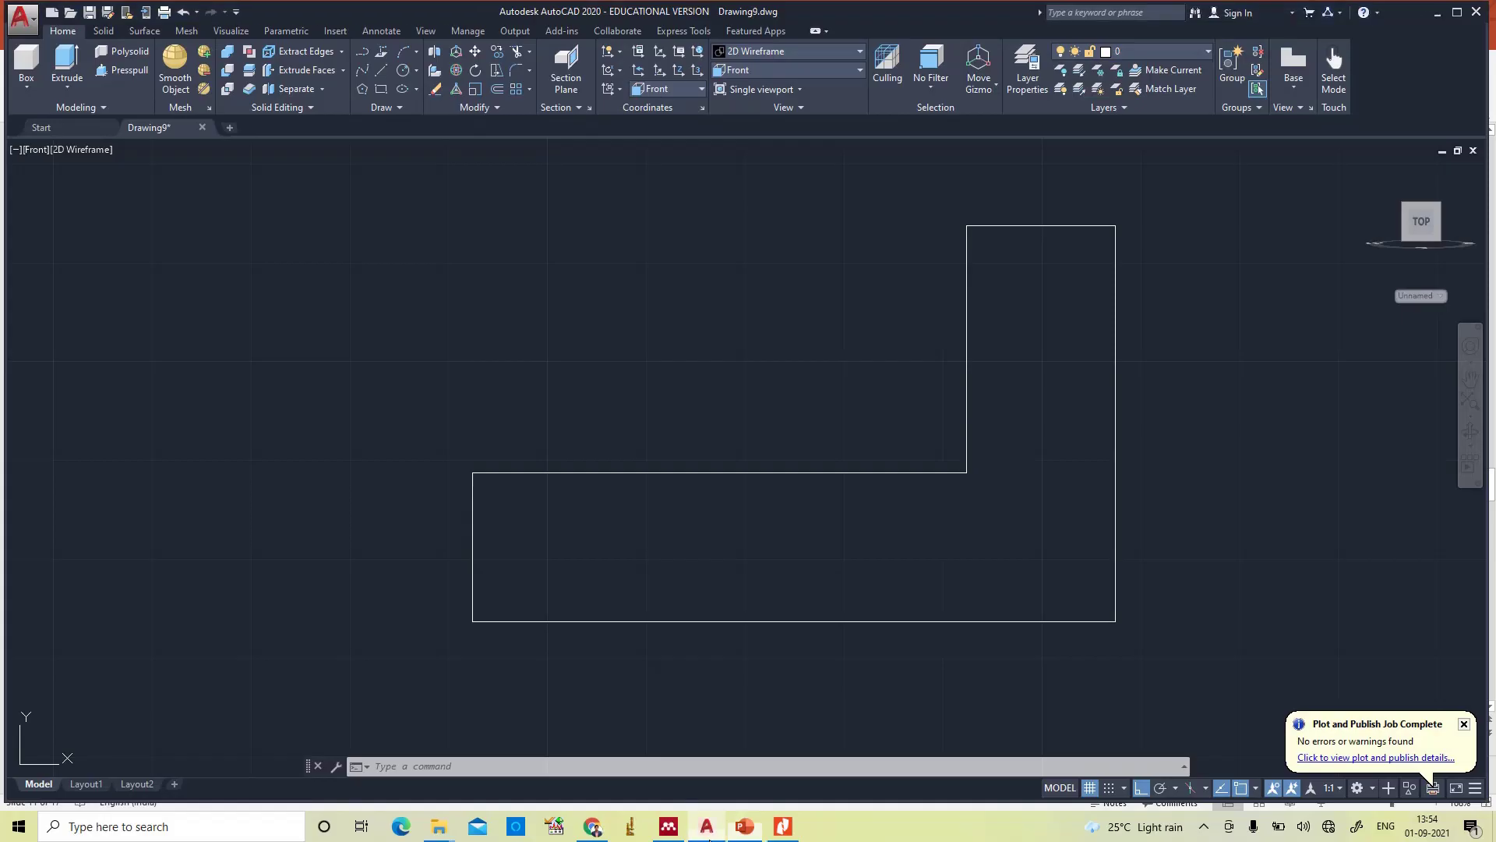
{"action": "left_click", "coordinate": [789, 74]}
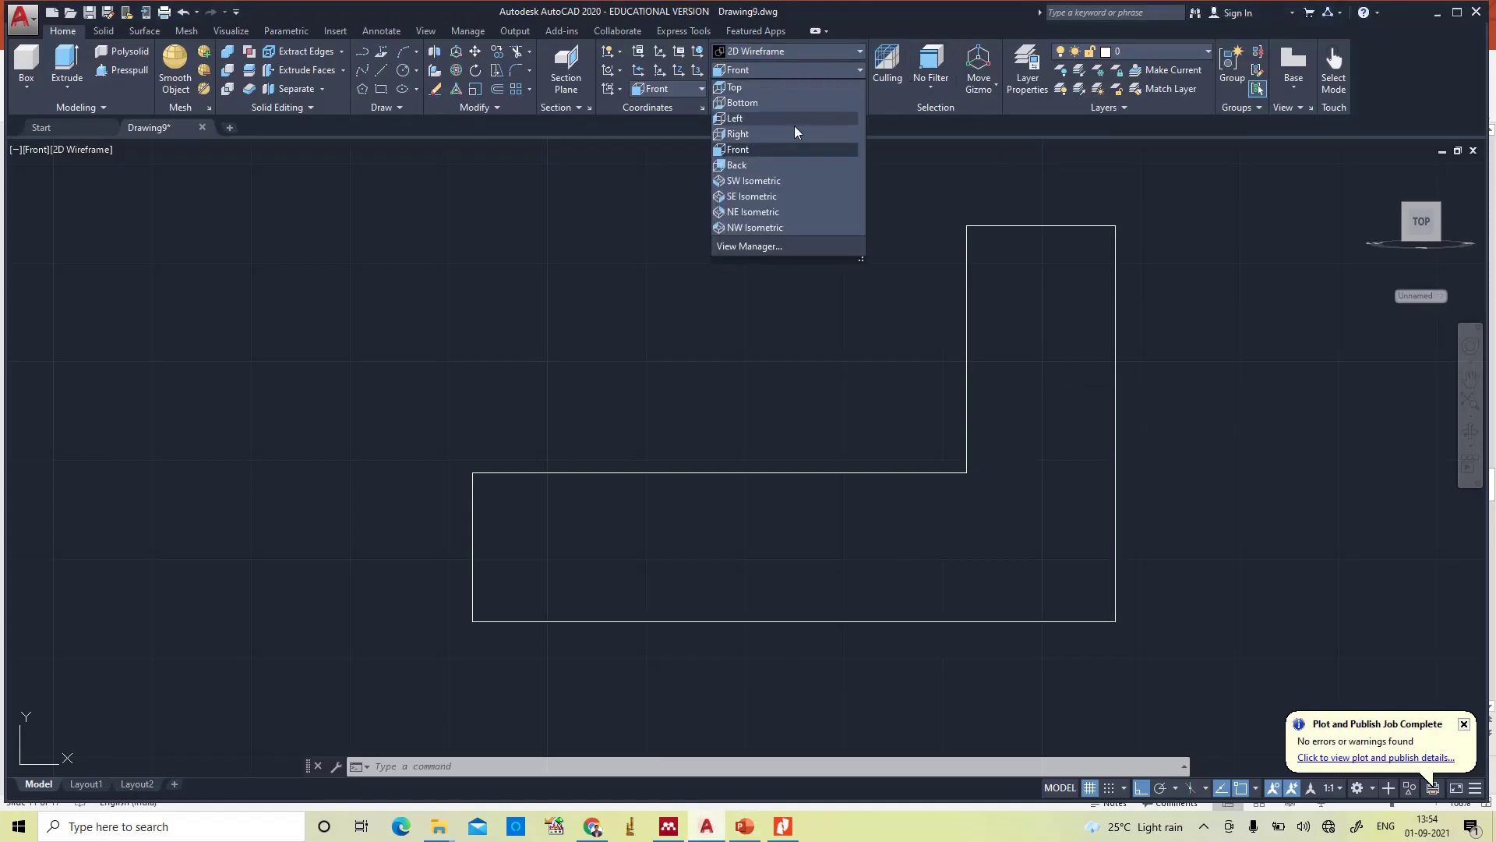
{"action": "left_click", "coordinate": [781, 178]}
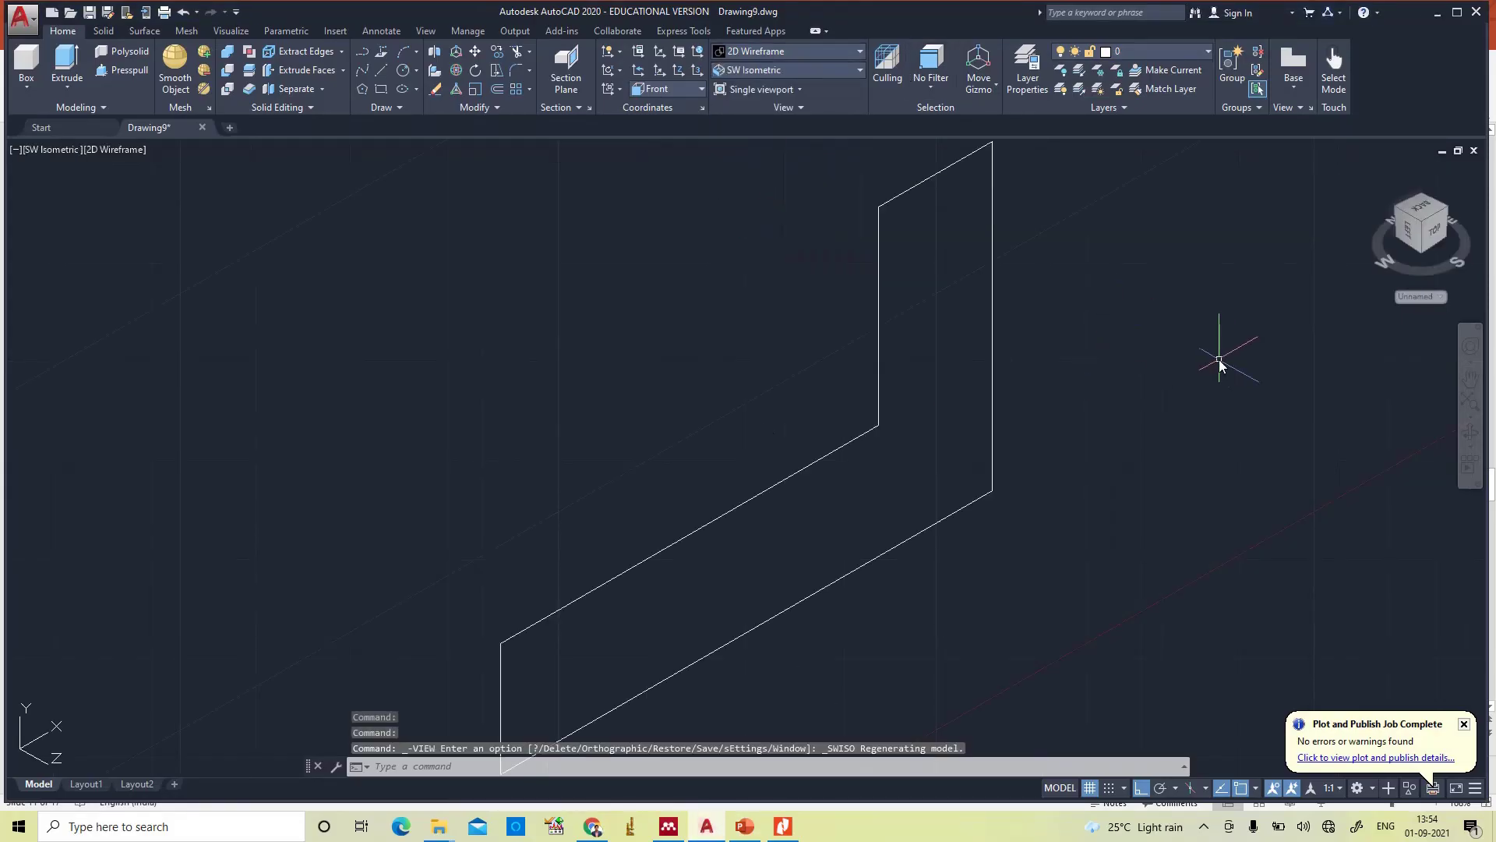
- Extrude the stepped profile 40 units into a solid with EXT
{"action": "type", "text": "ext"}
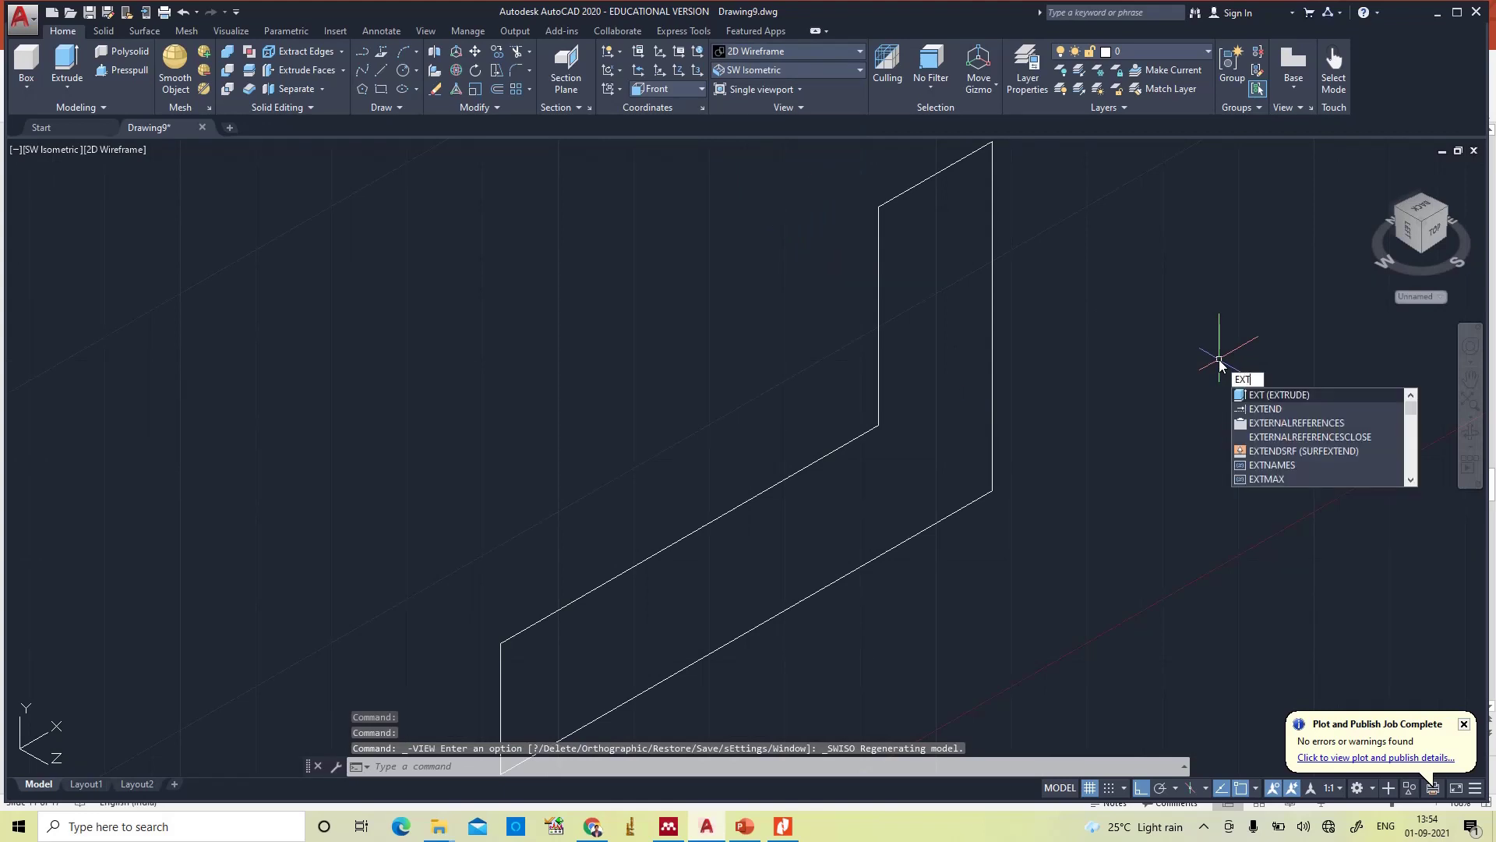
{"action": "key", "text": "Return"}
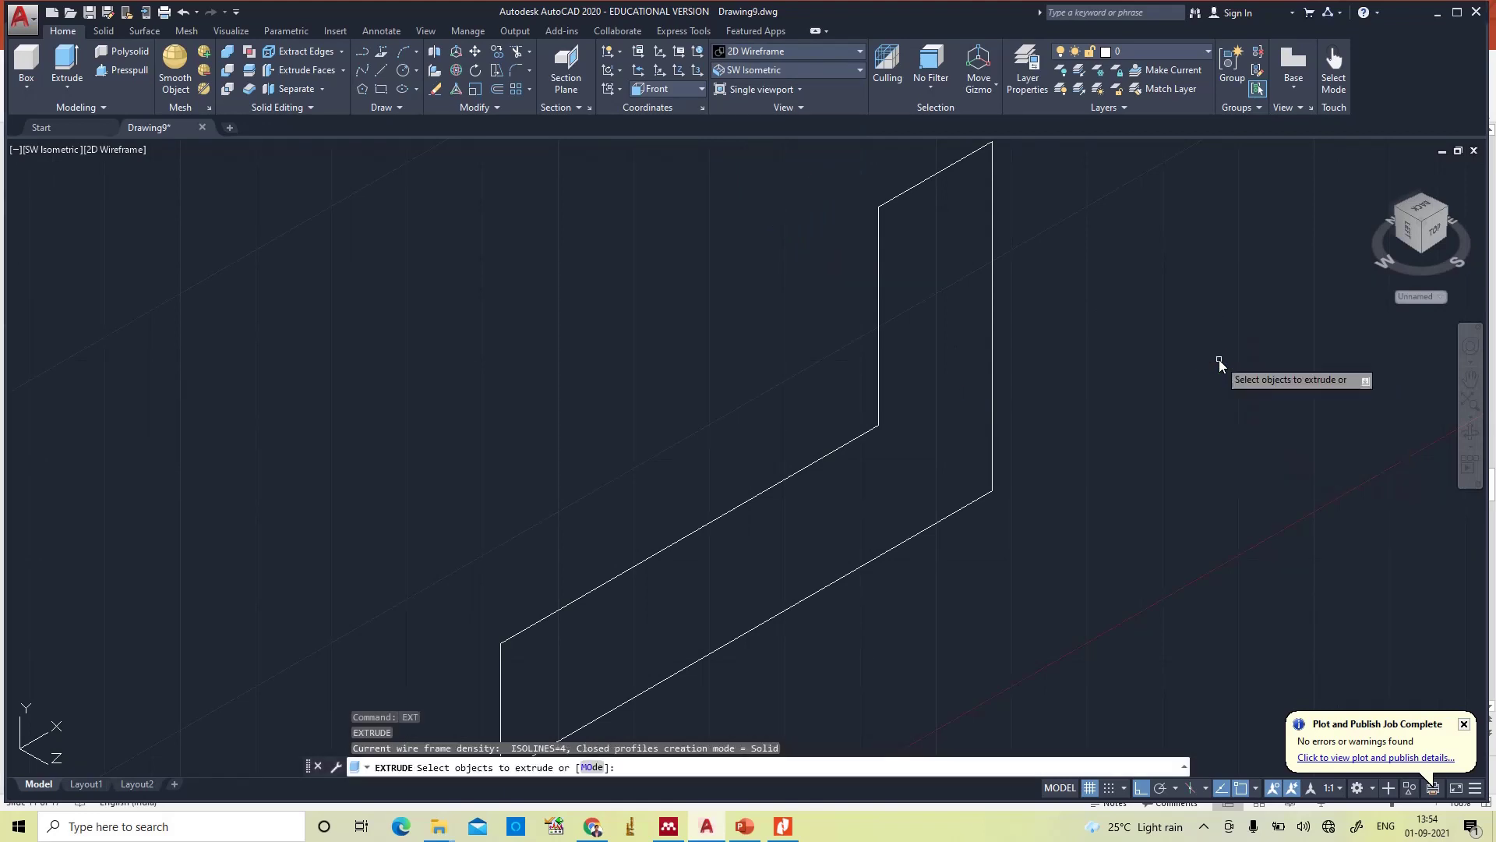
{"action": "left_click", "coordinate": [993, 311]}
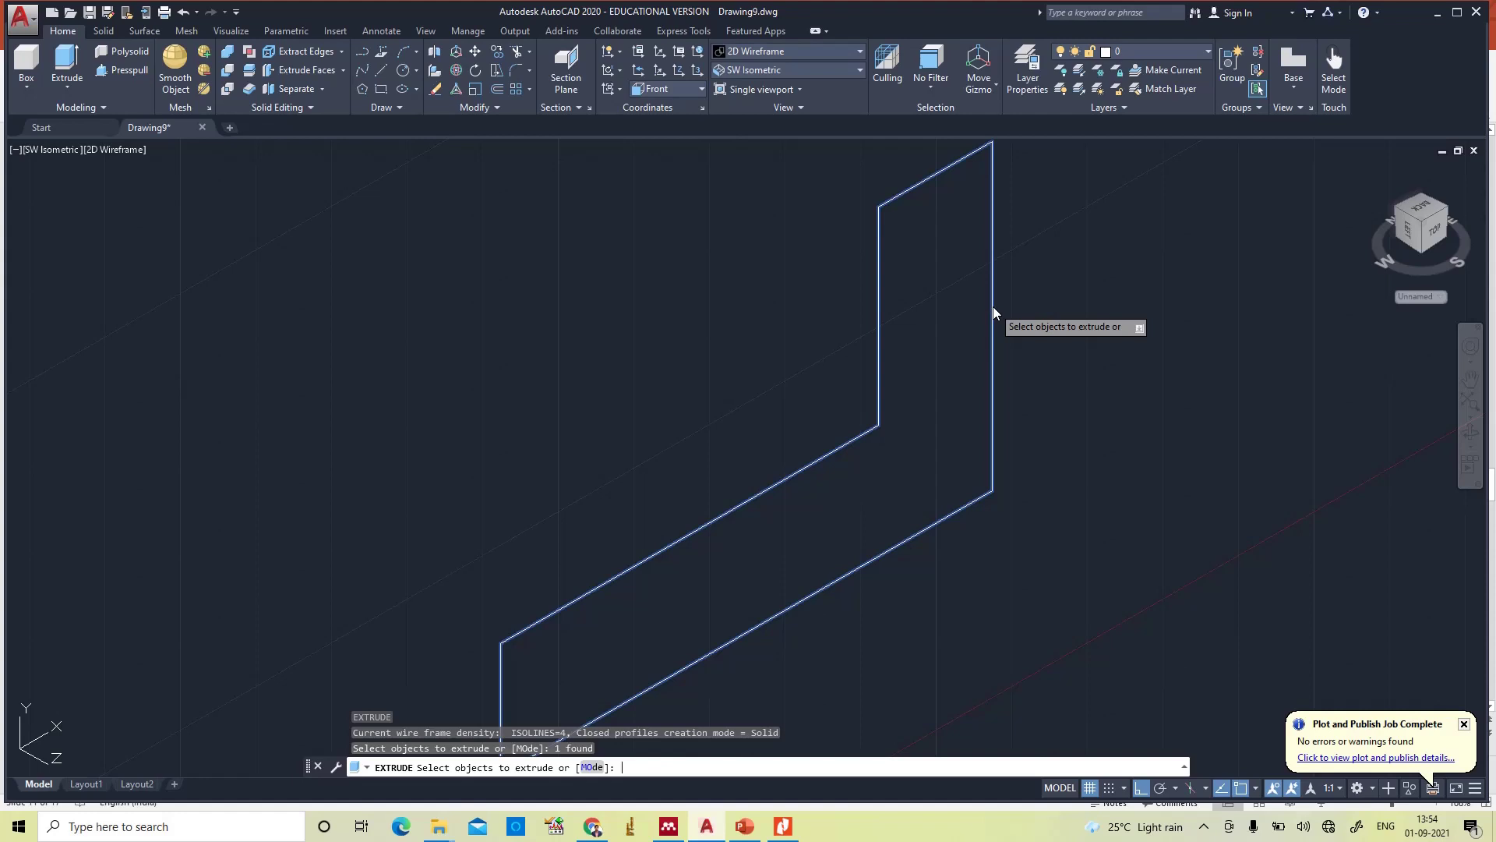
{"action": "key", "text": "Return"}
{"action": "type", "text": "4"}
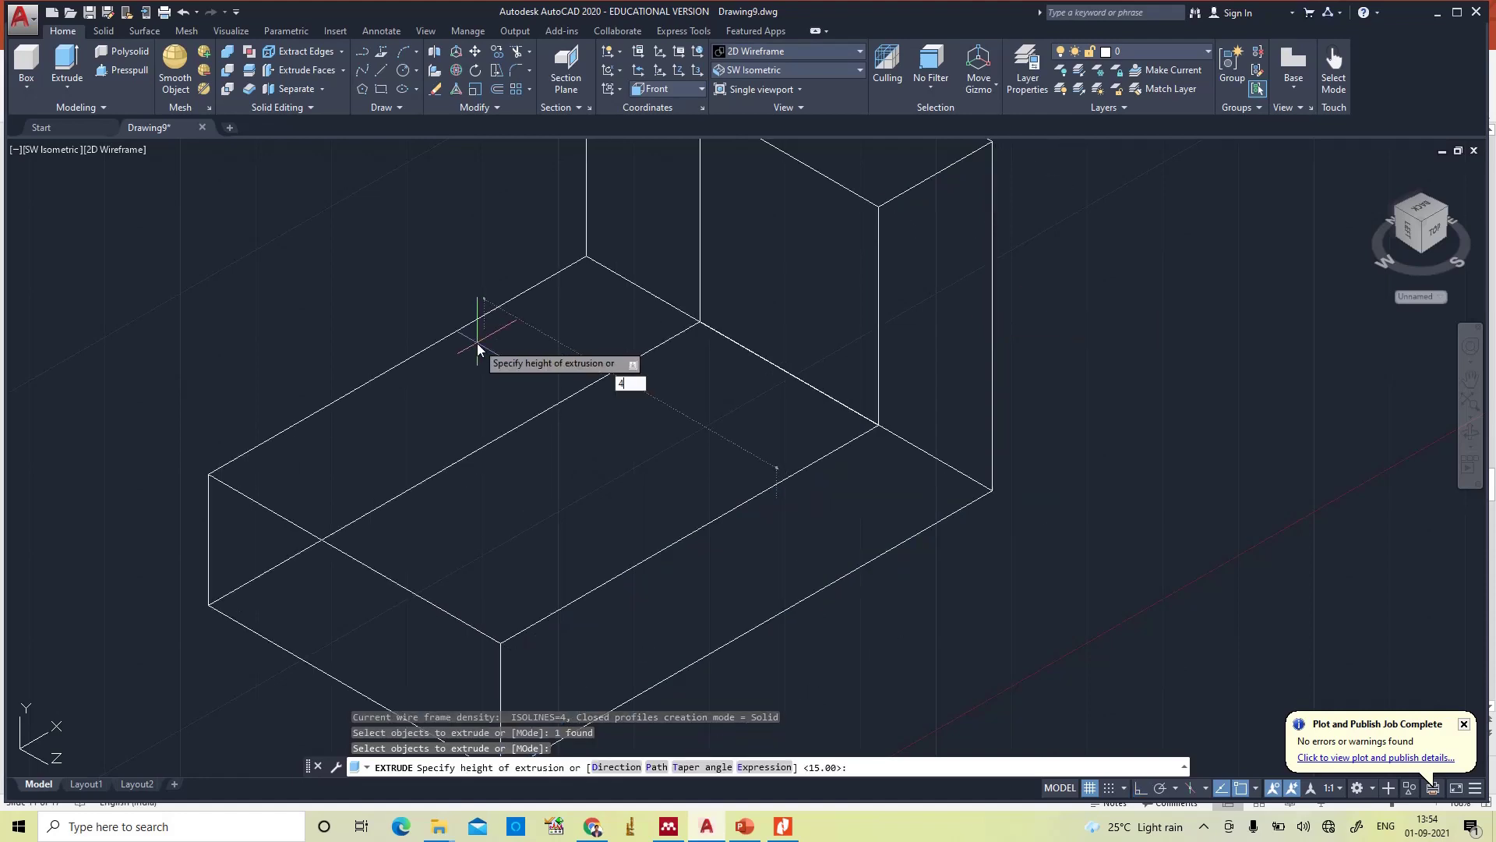
{"action": "type", "text": "0"}
{"action": "key", "text": "Return"}
- Fit the solid in view, compare SE and SW Isometric, then return to the reference slide
{"action": "type", "text": "z"}
{"action": "key", "text": "Return"}
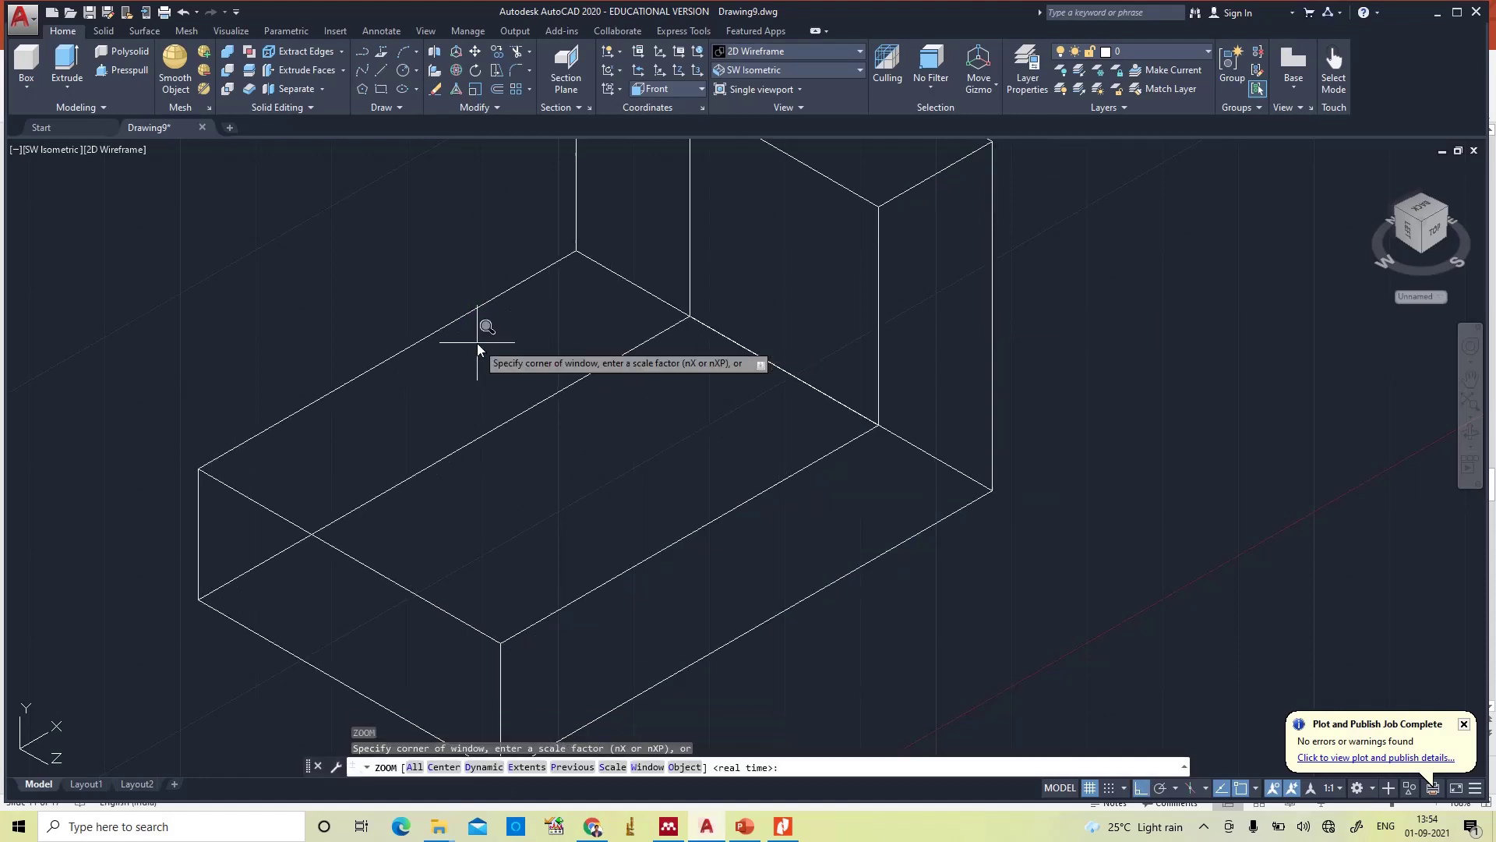
{"action": "type", "text": "a"}
{"action": "key", "text": "Return"}
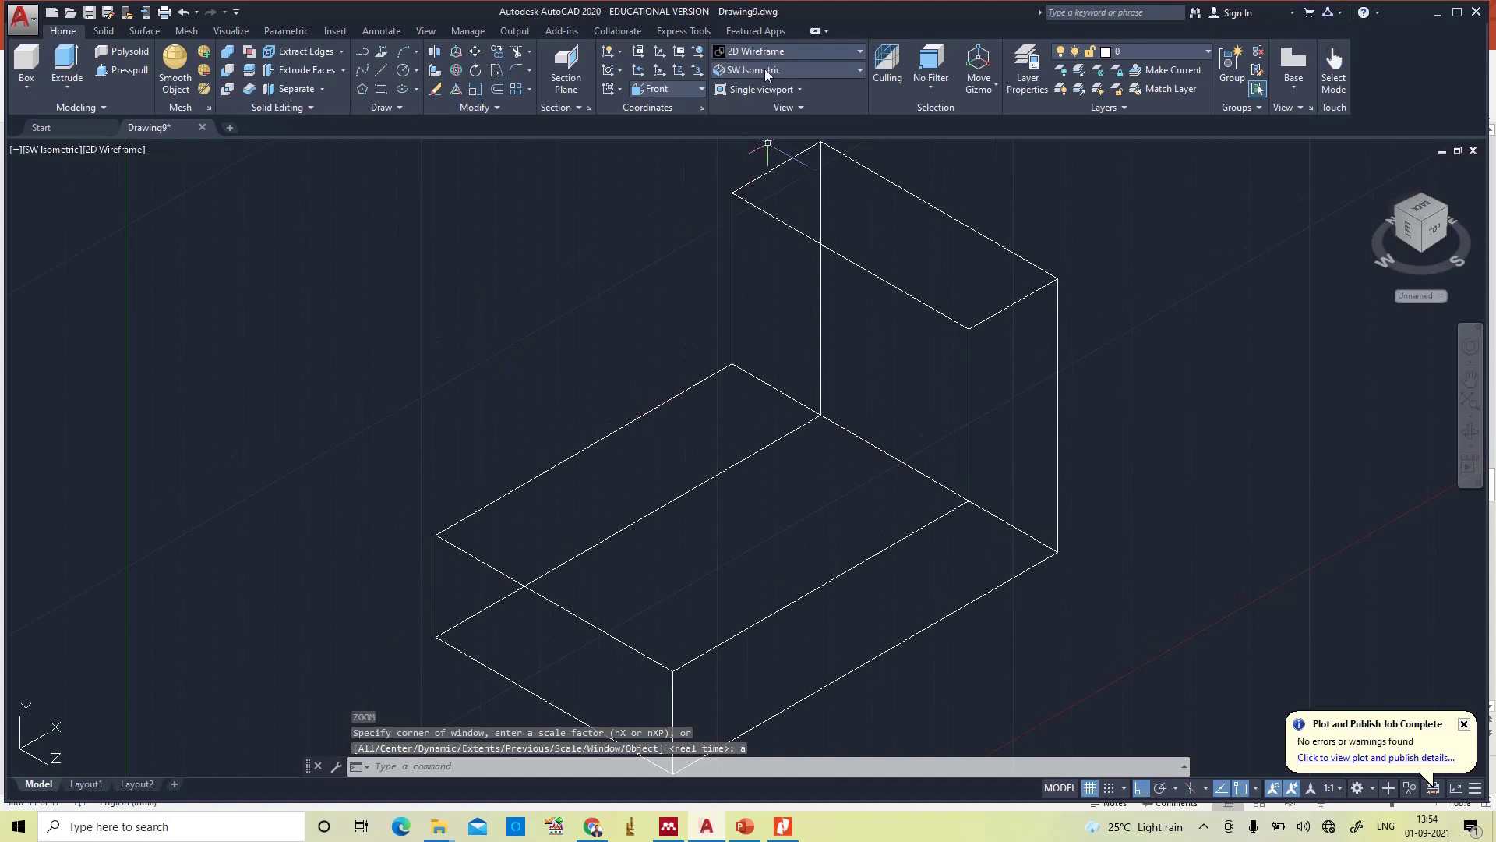
{"action": "left_click", "coordinate": [764, 68]}
{"action": "left_click", "coordinate": [755, 195]}
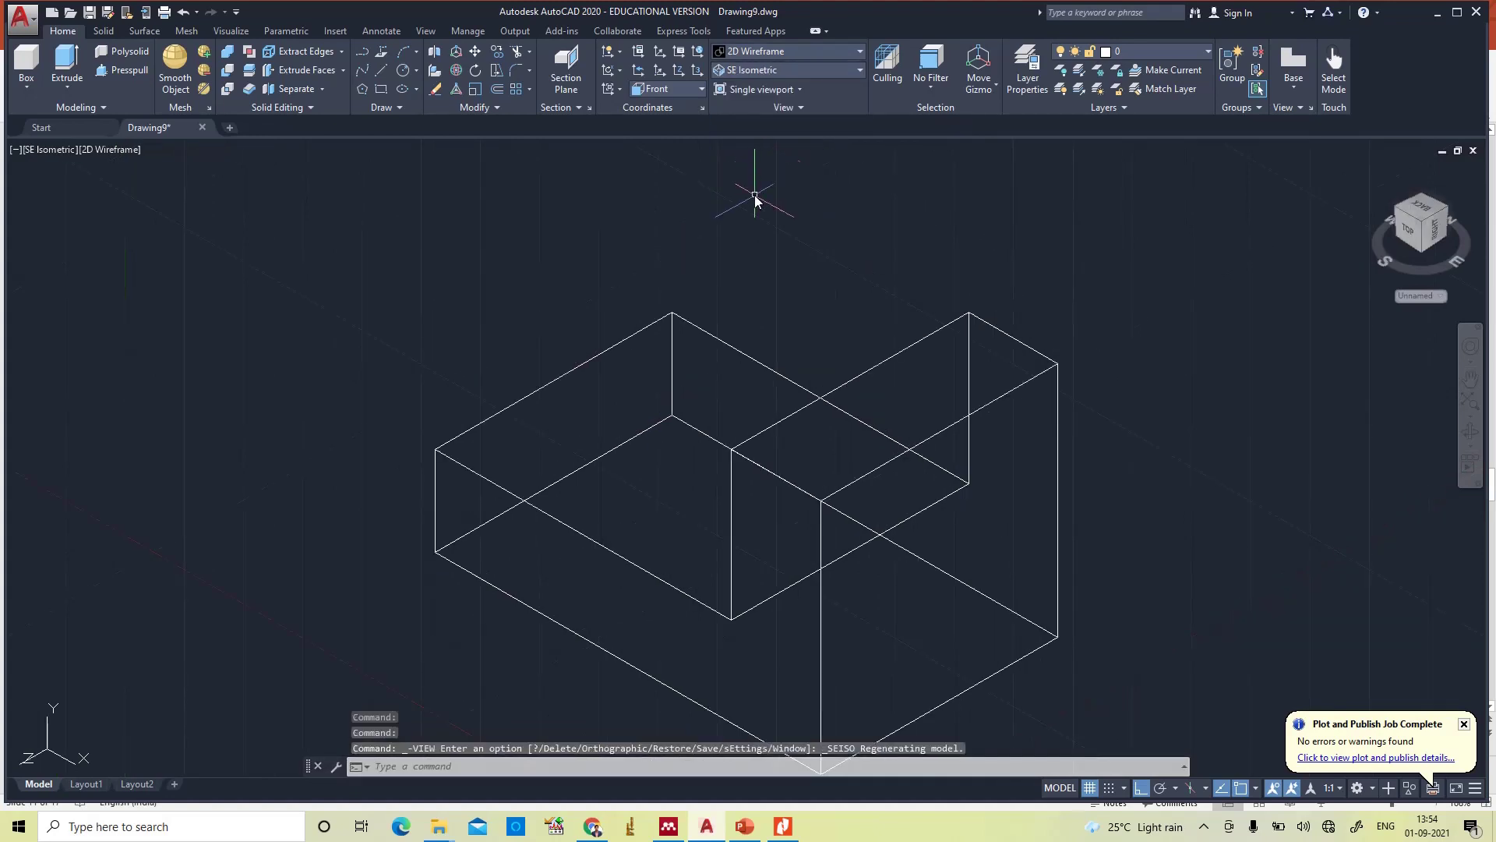
{"action": "left_click", "coordinate": [756, 70]}
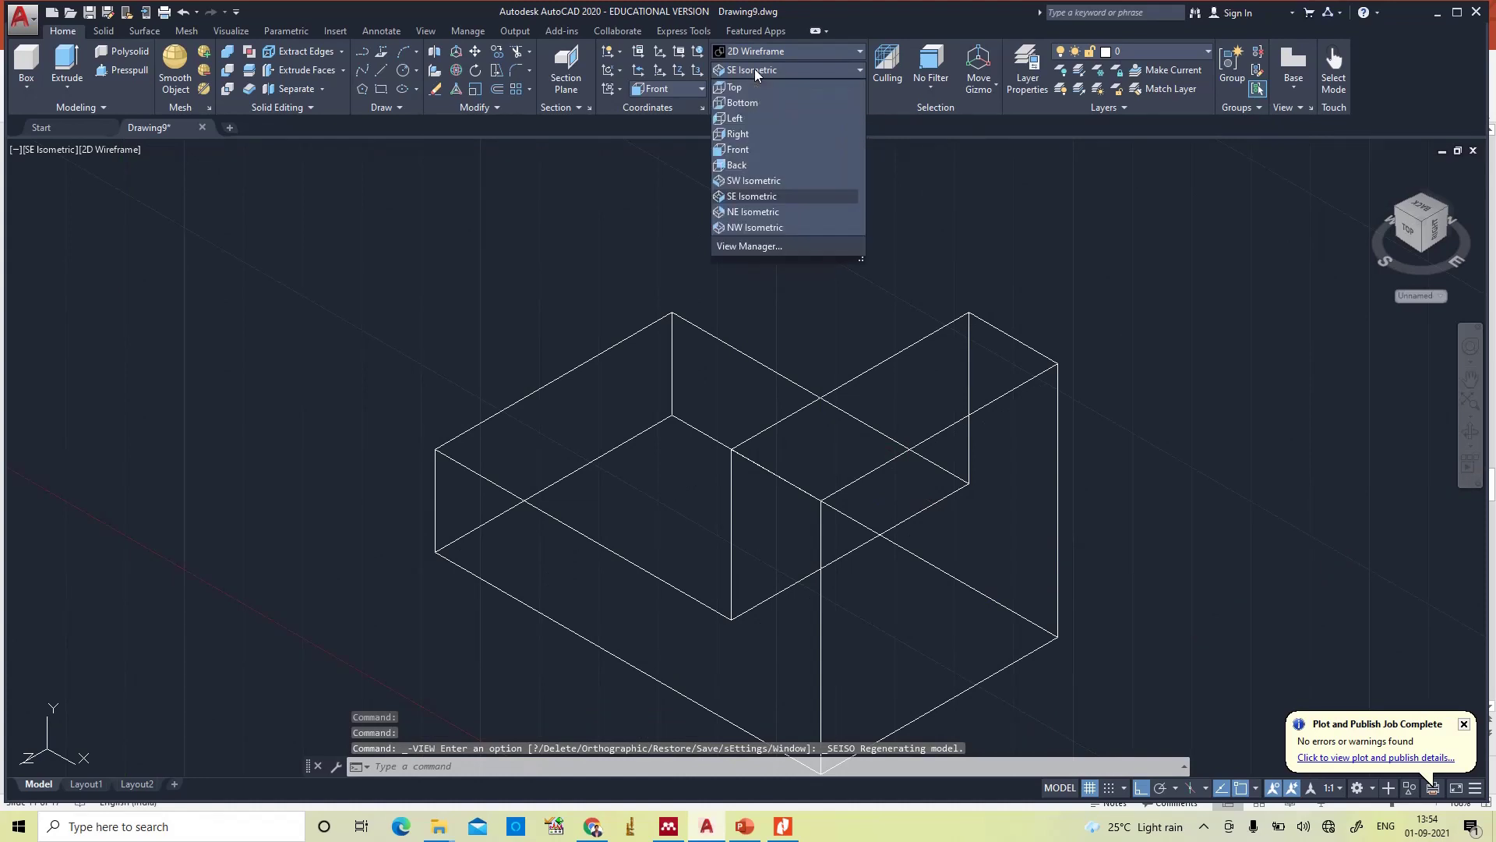
{"action": "left_click", "coordinate": [741, 183]}
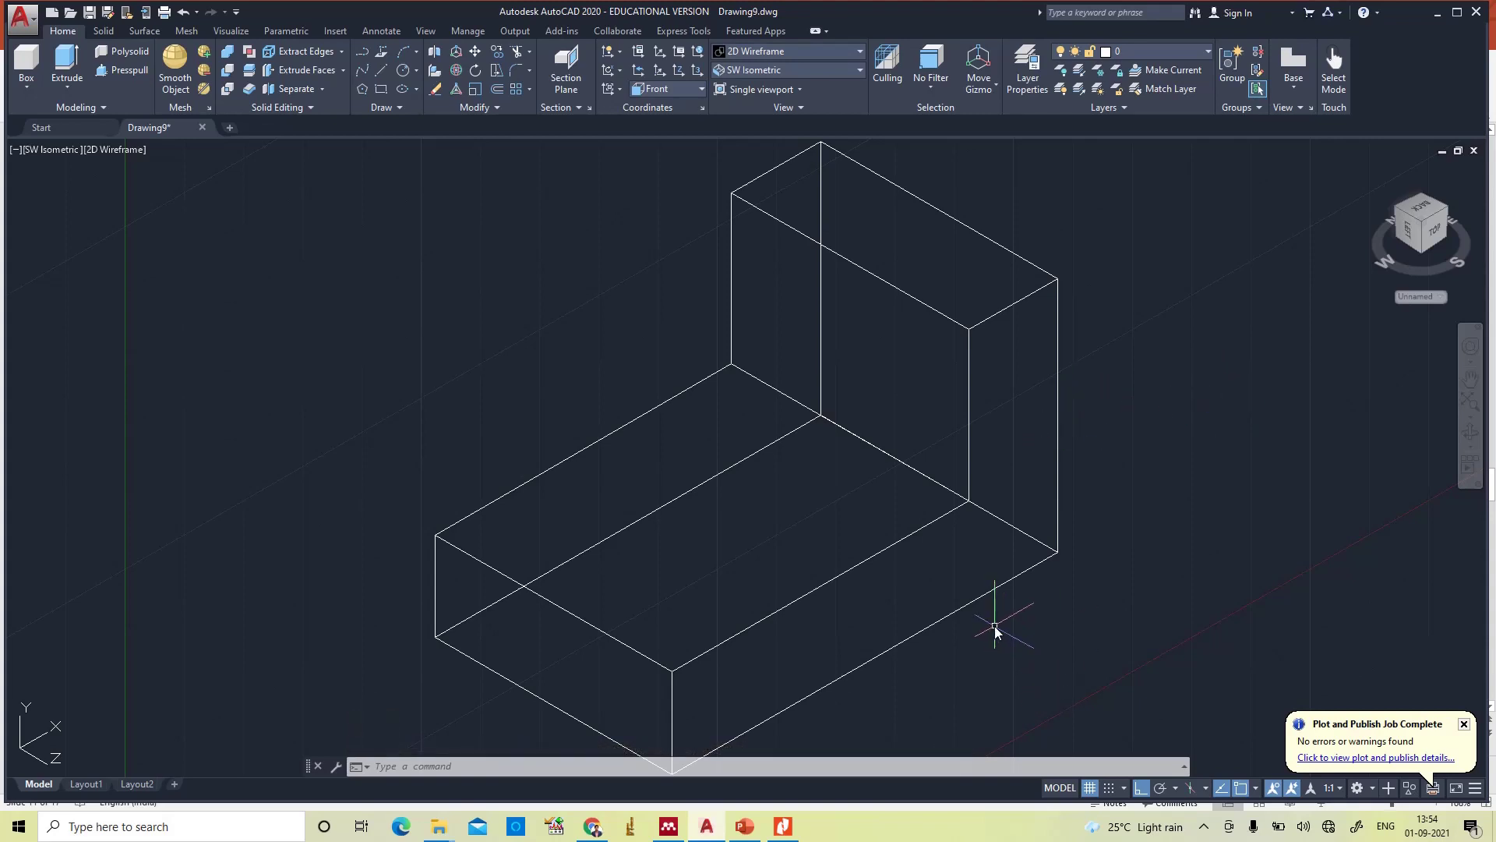
{"action": "left_click", "coordinate": [745, 826]}
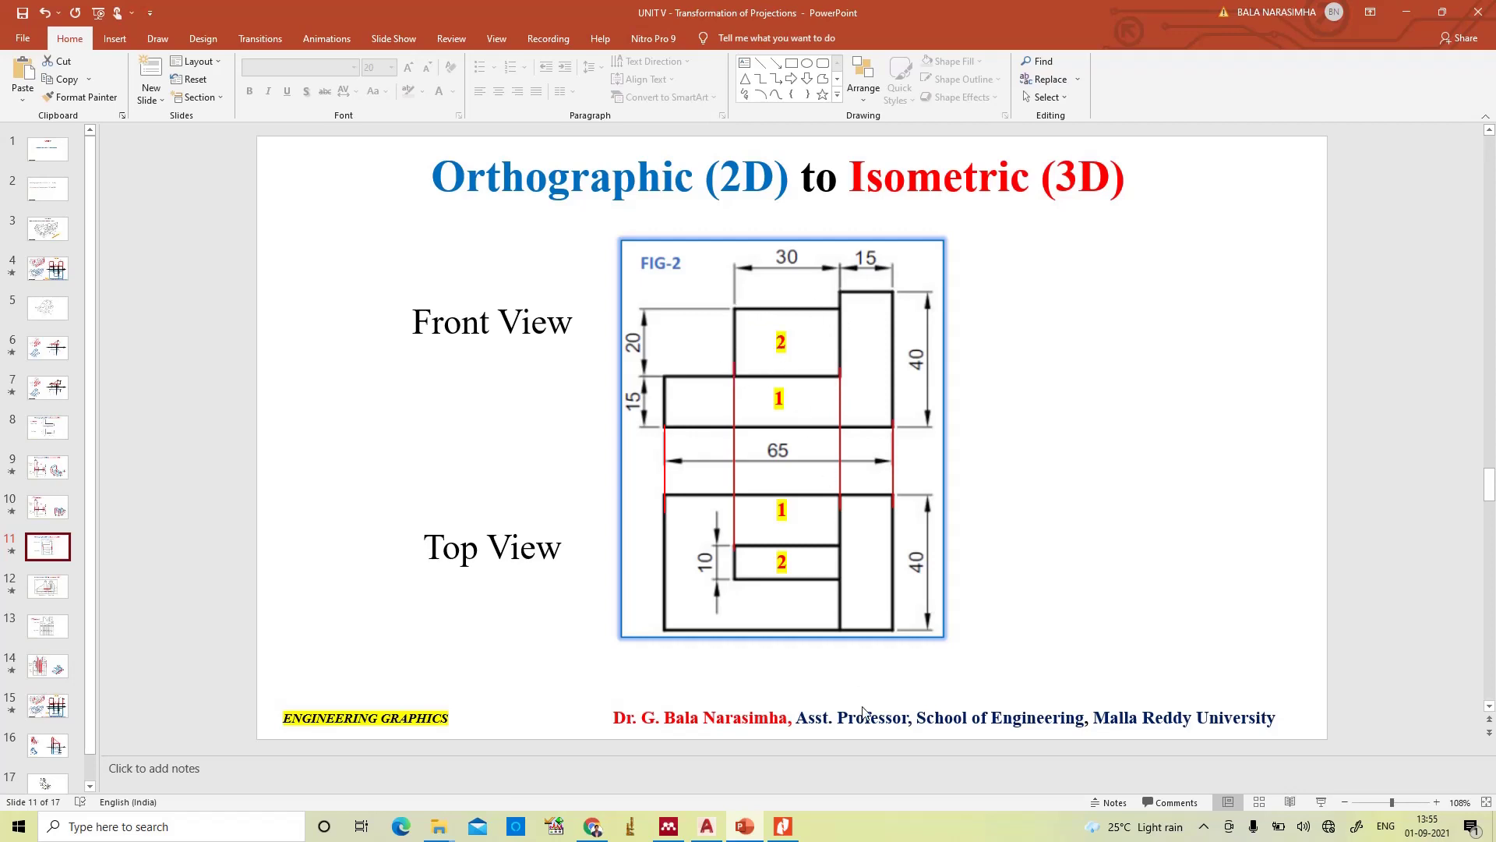
- Draw a guide line across the lower step's top face from front edge to inner corner
{"action": "left_click", "coordinate": [707, 826]}
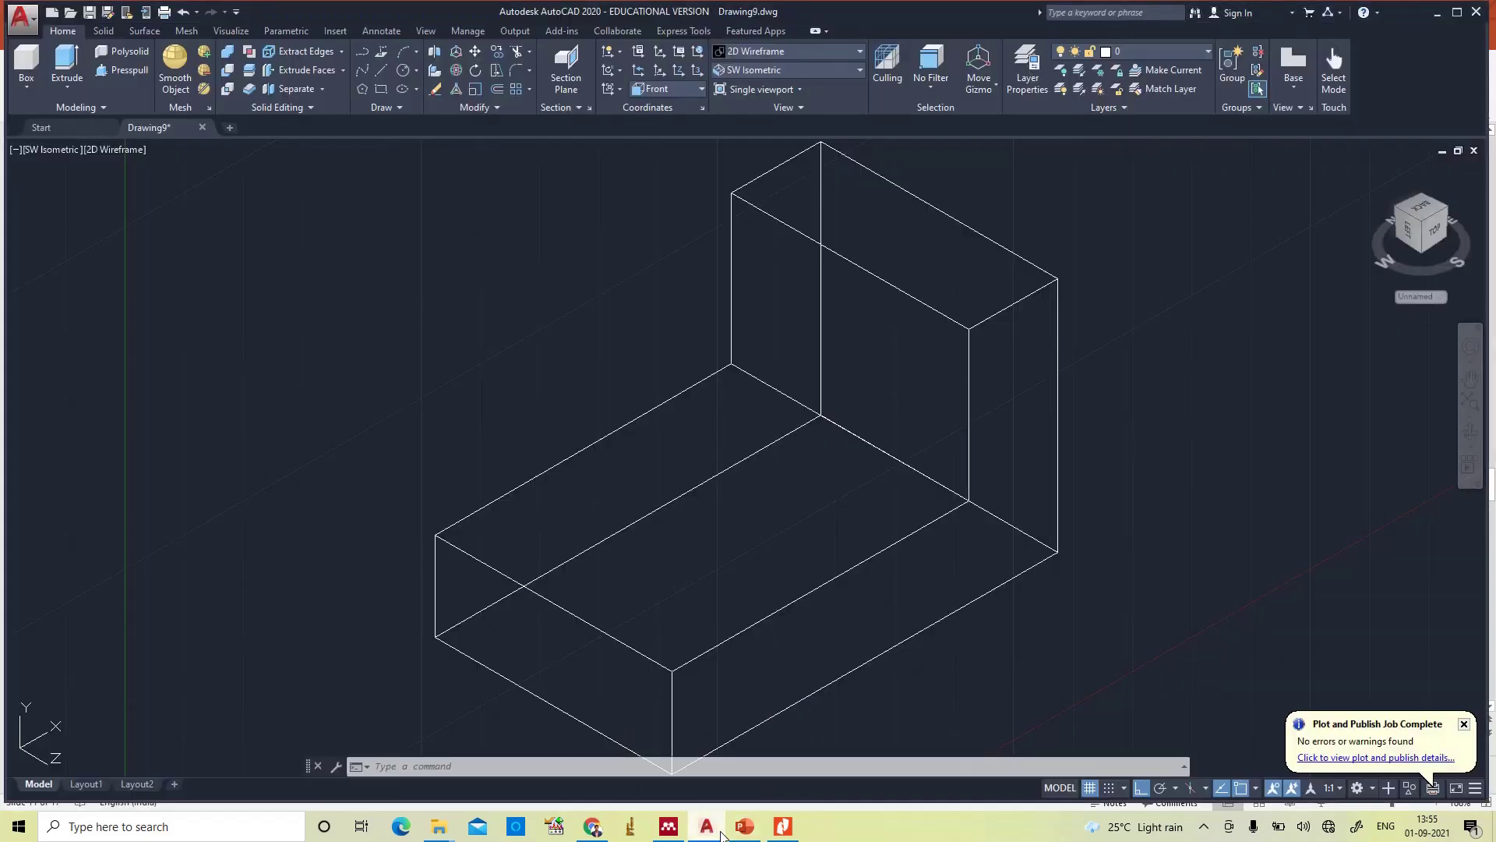
{"action": "type", "text": "l"}
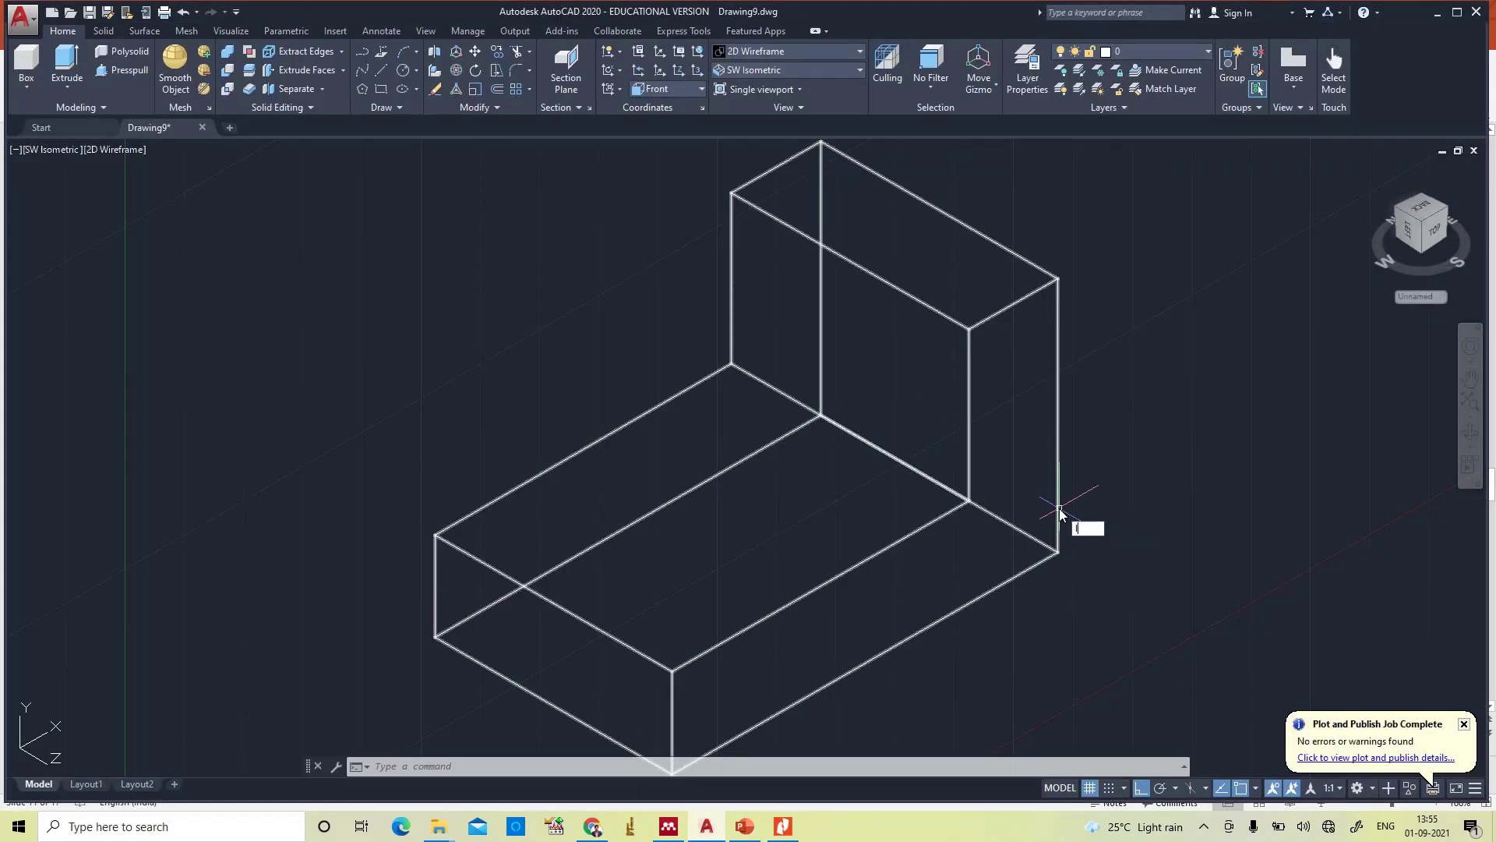
{"action": "key", "text": "Return"}
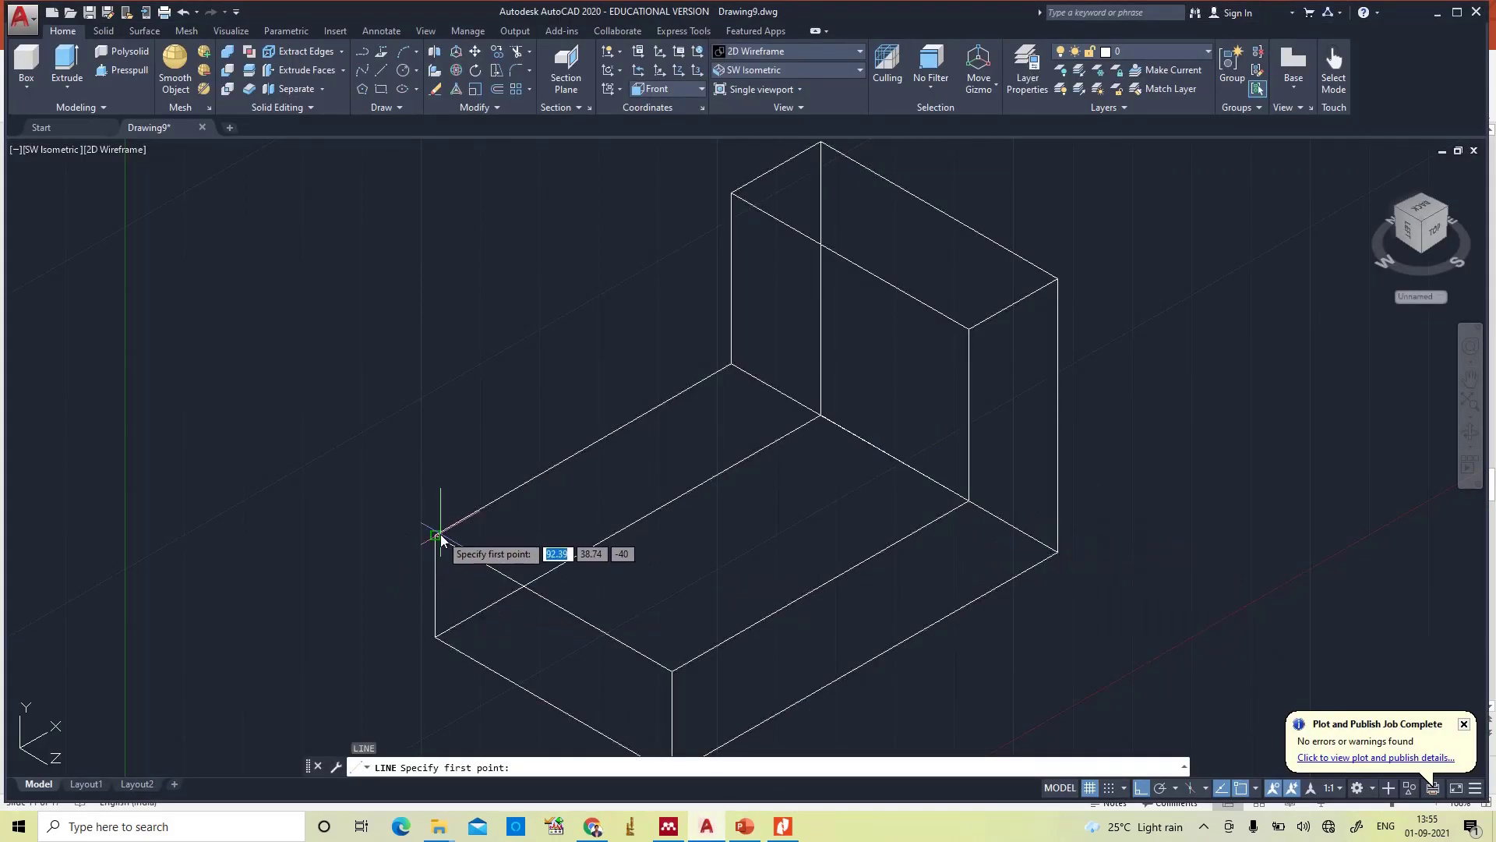
{"action": "left_click", "coordinate": [554, 604]}
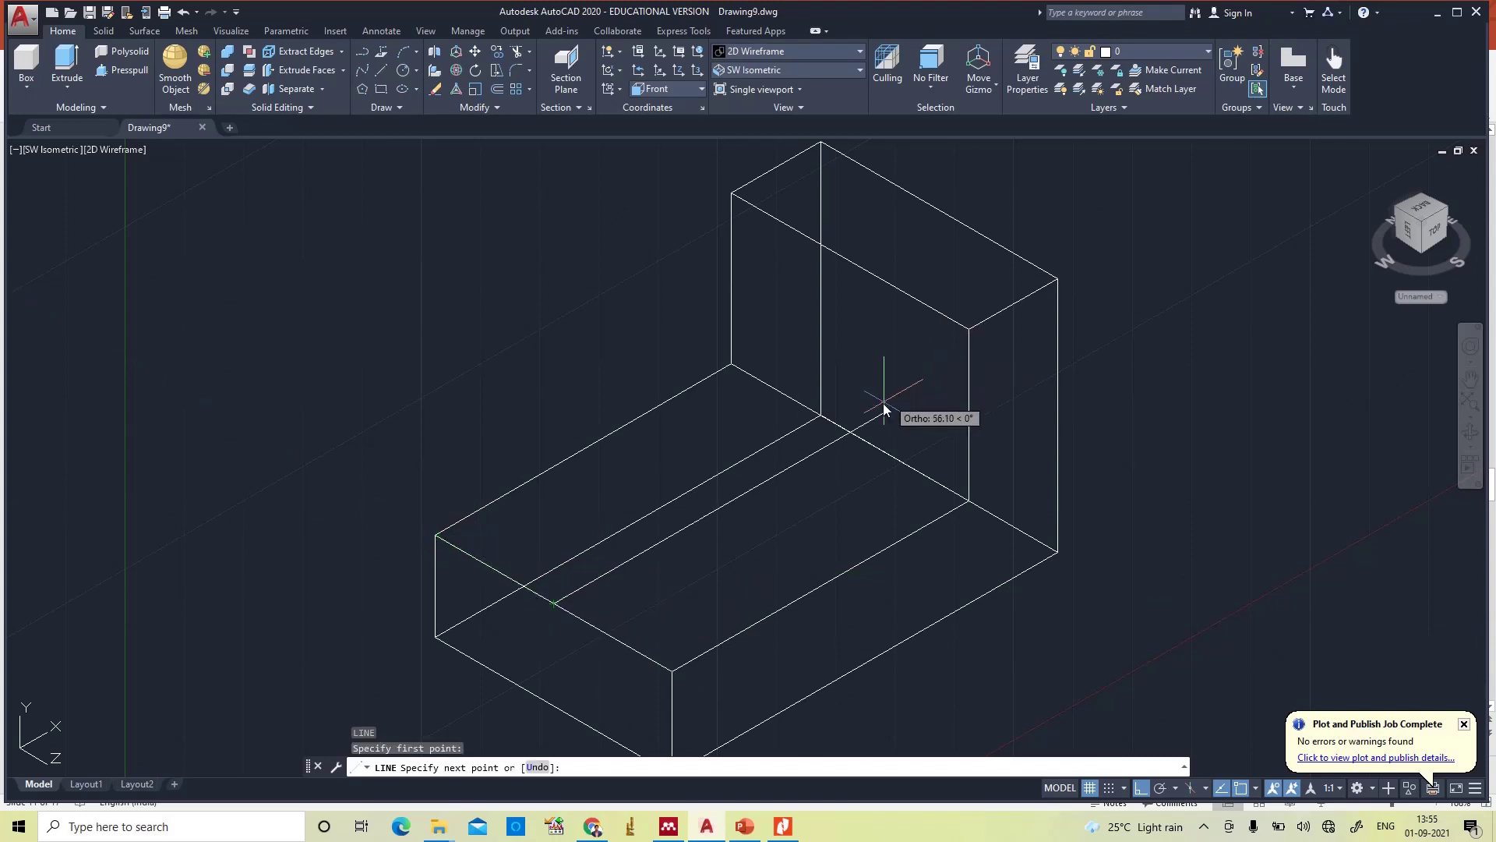
{"action": "left_click", "coordinate": [851, 434]}
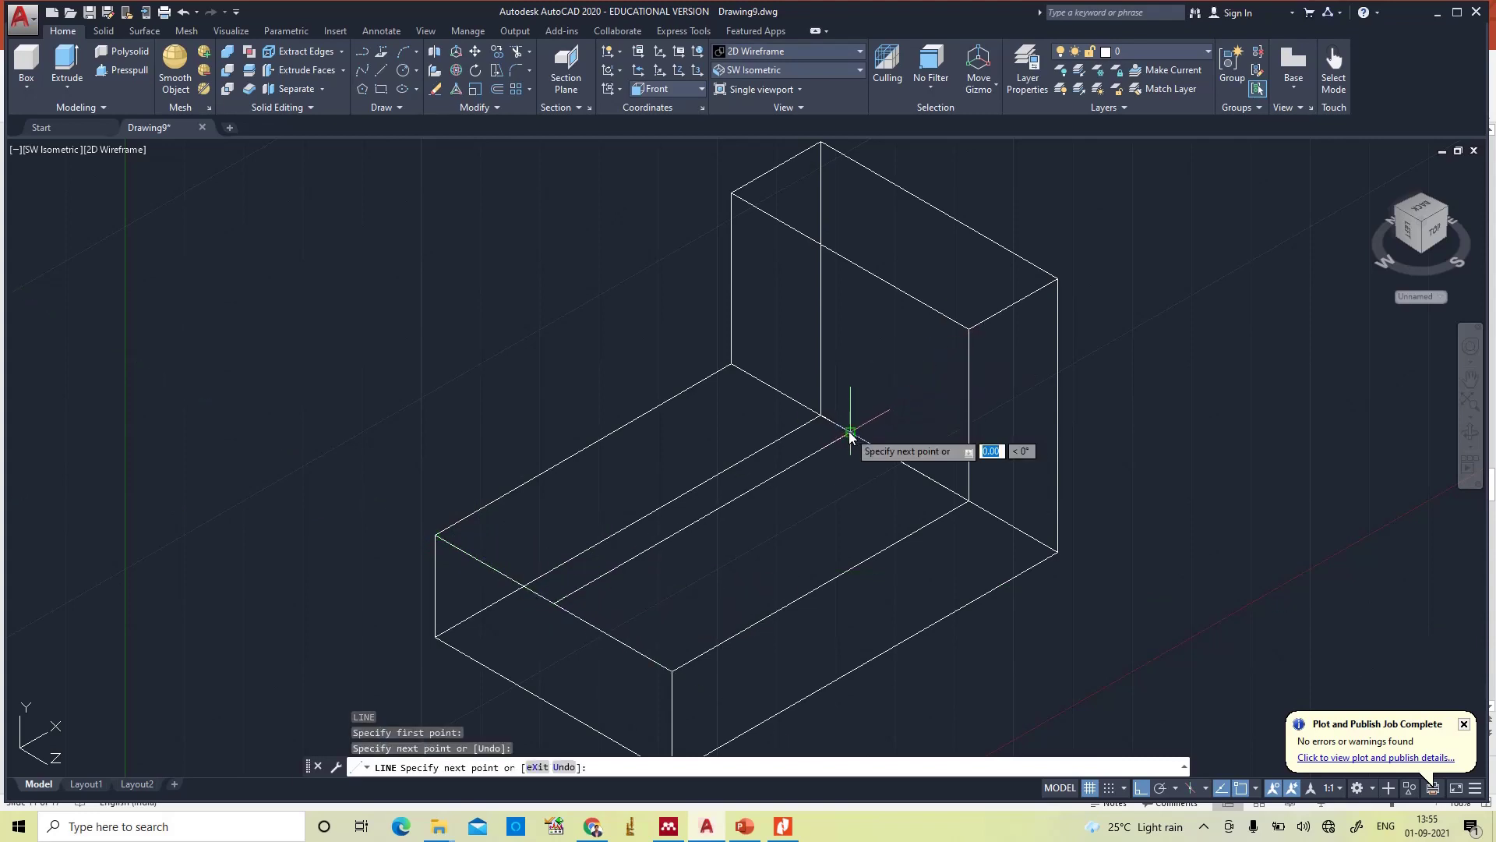
{"action": "key", "text": "Escape"}
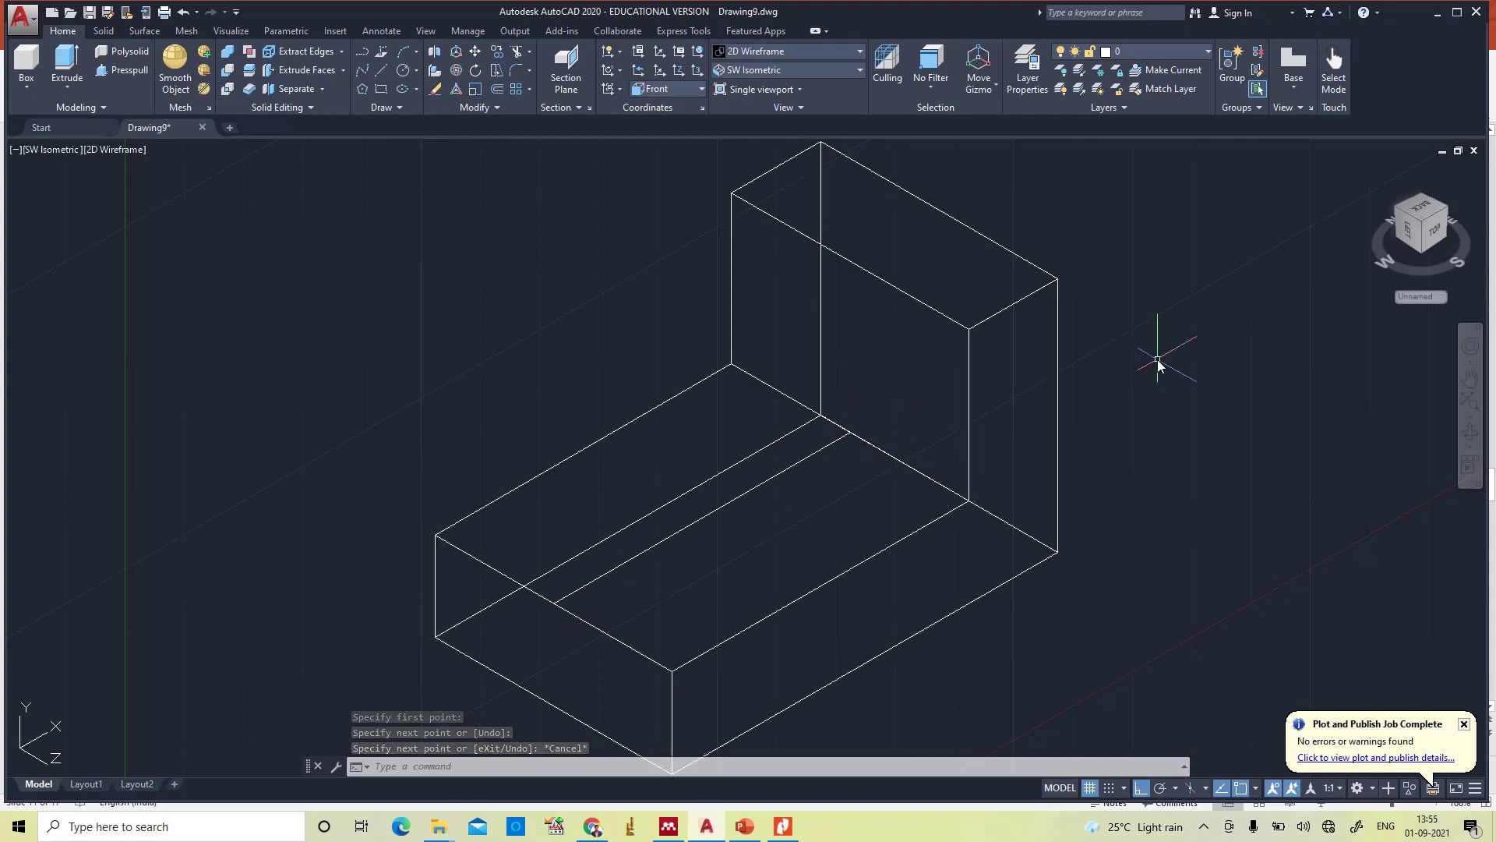
- Draw a 5-unit line from the lower step's inner corner and check it
{"action": "type", "text": "l"}
{"action": "key", "text": "Return"}
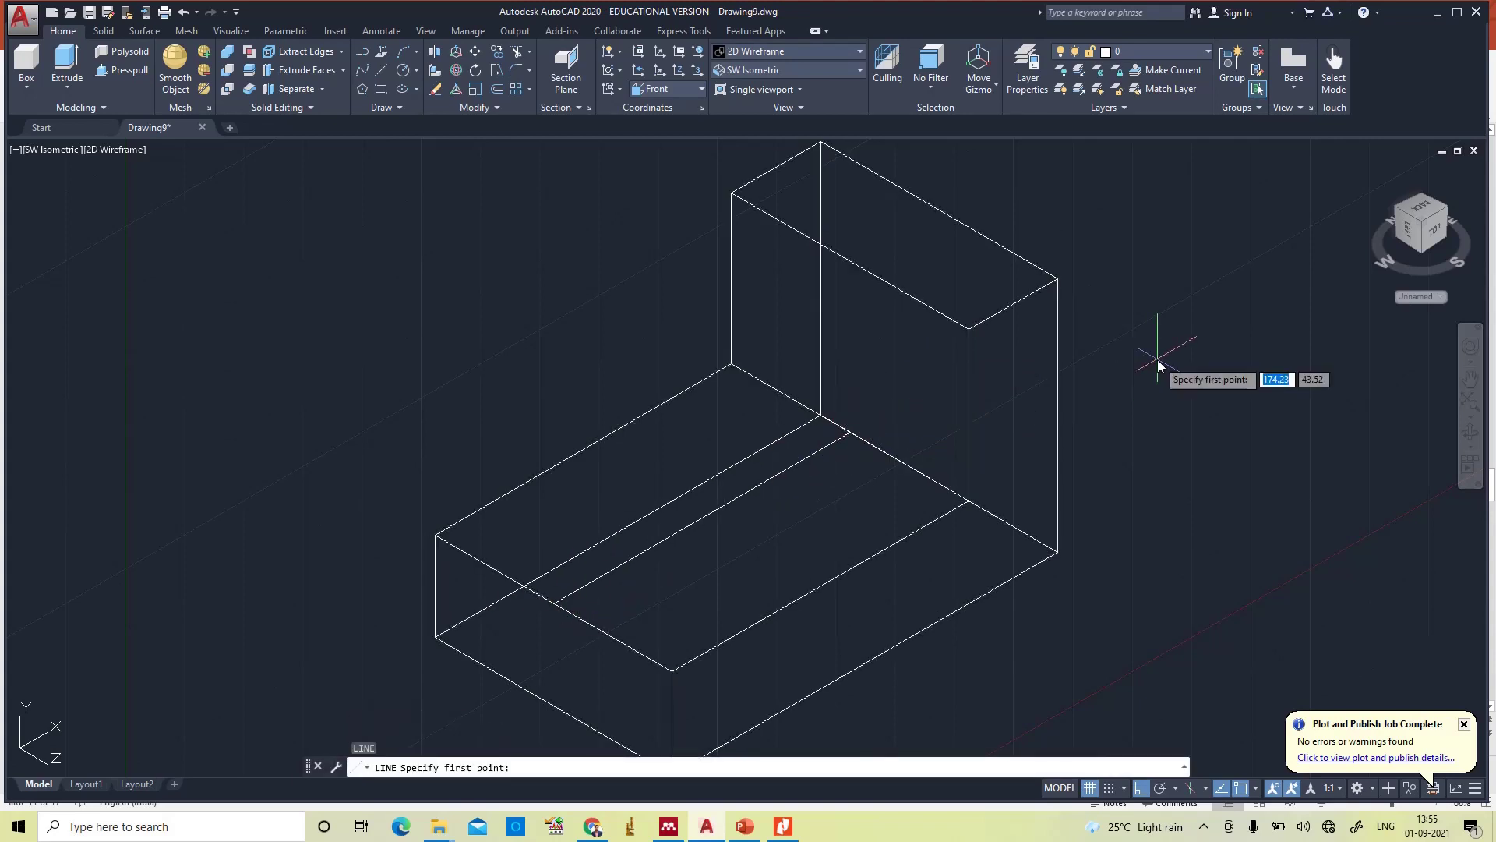
{"action": "left_click", "coordinate": [850, 434]}
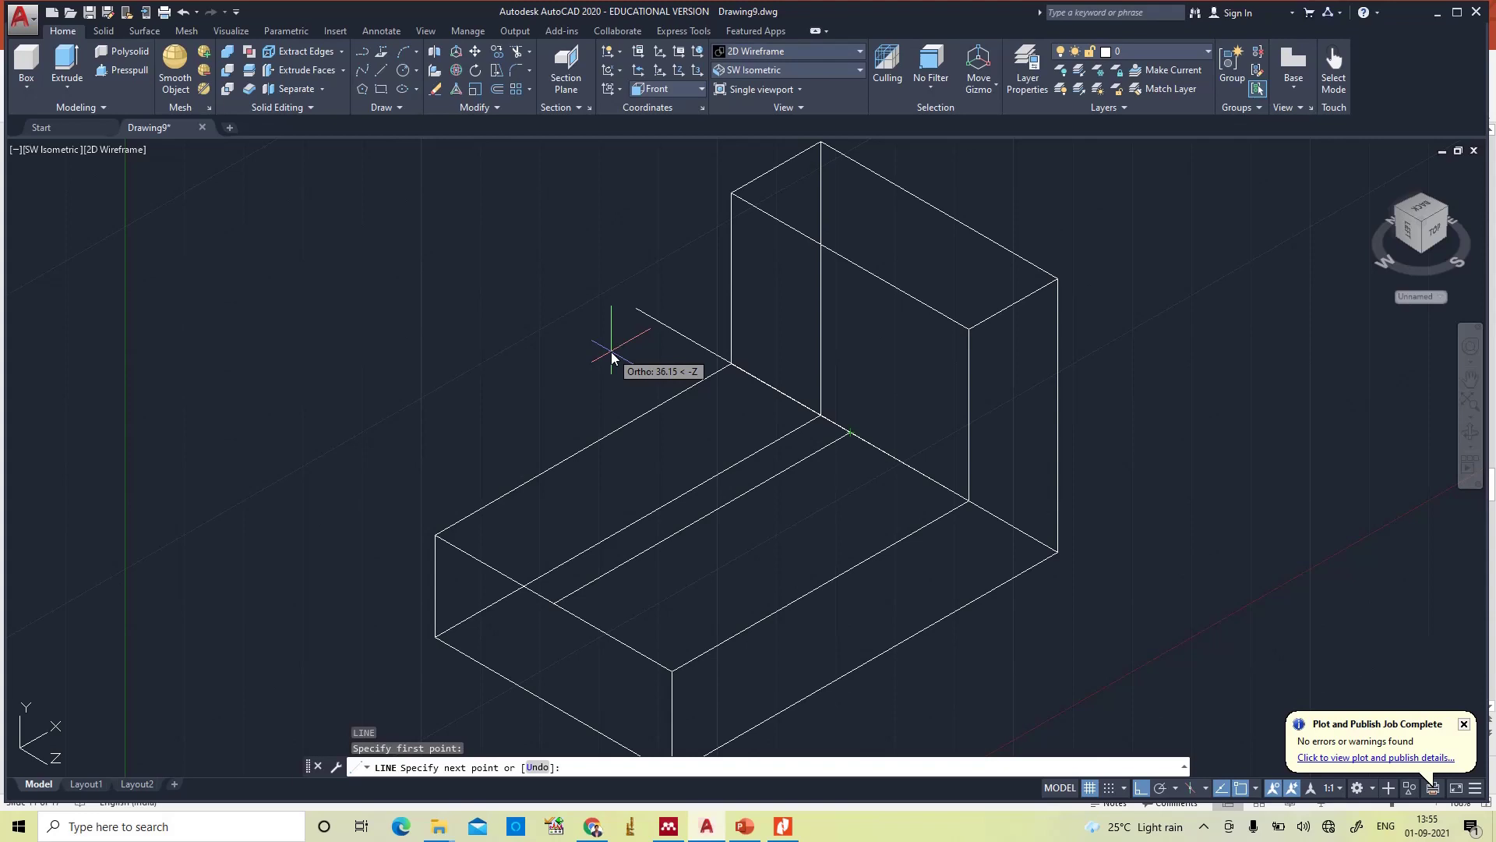
{"action": "left_click", "coordinate": [776, 671]}
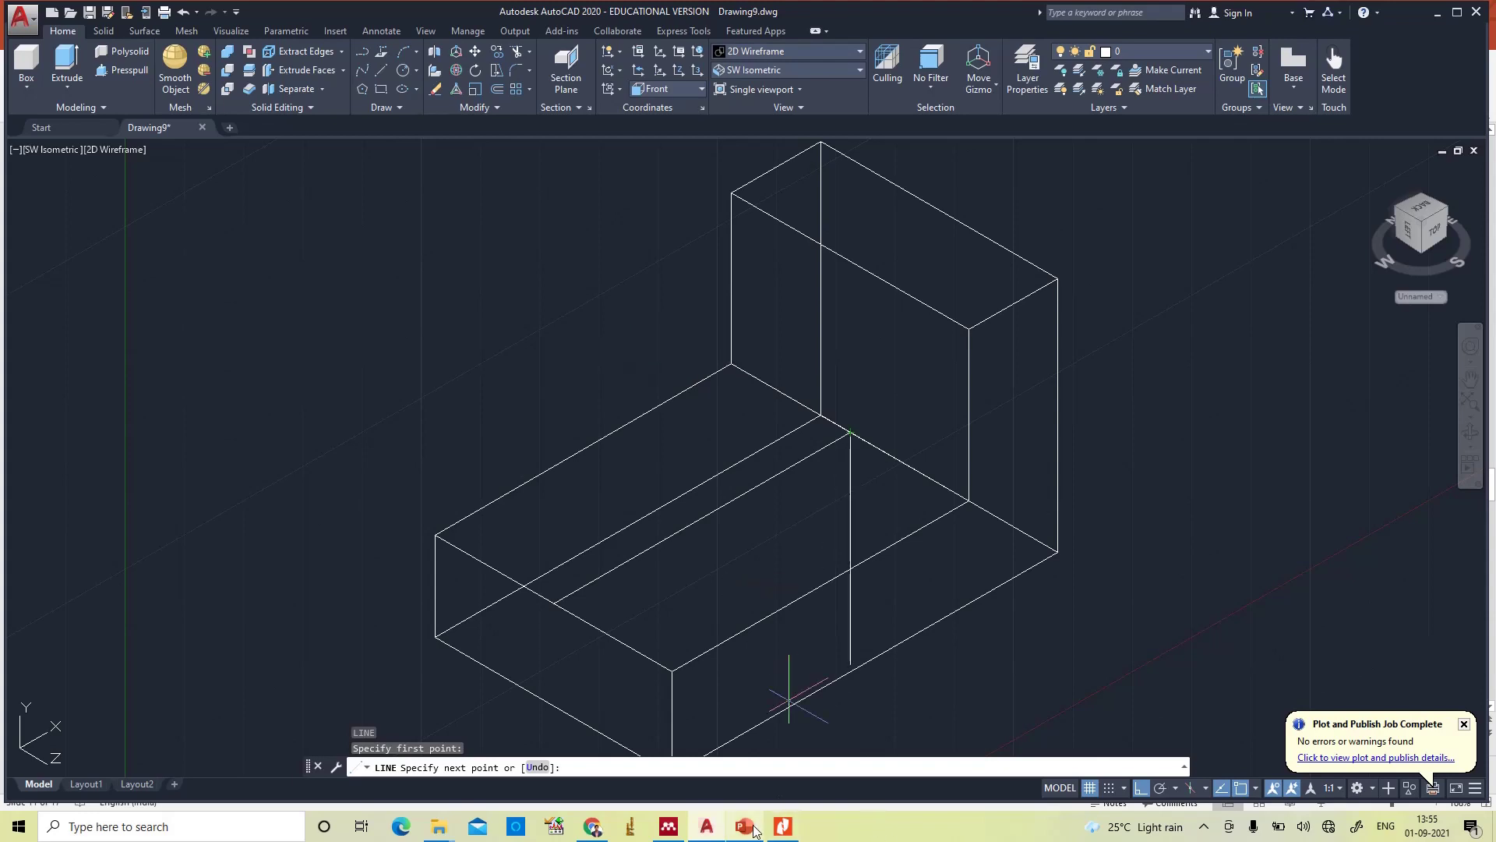
{"action": "mouse_move", "coordinate": [753, 830]}
{"action": "mouse_move", "coordinate": [753, 783]}
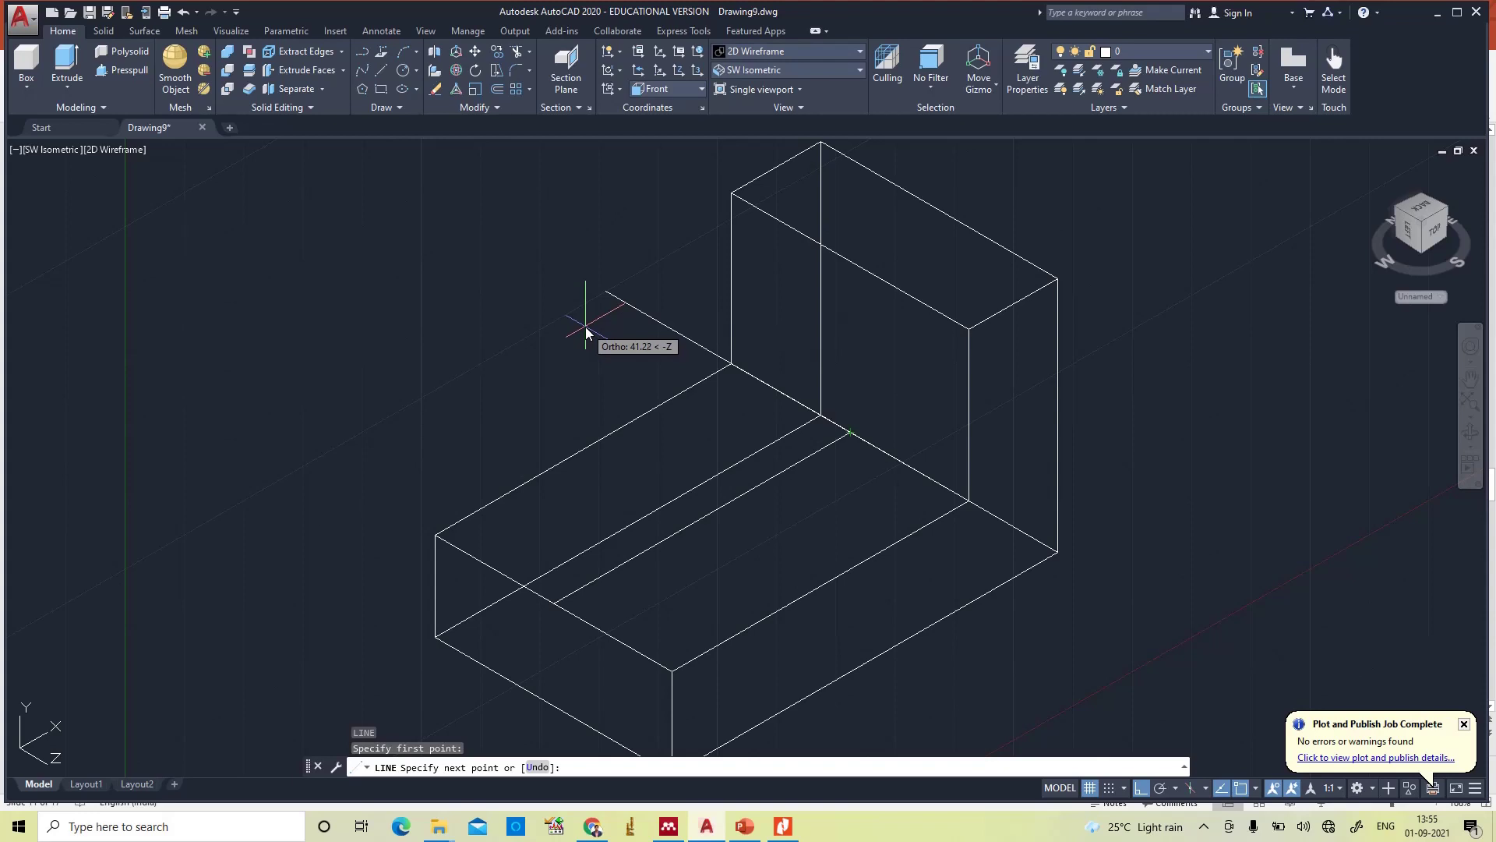
{"action": "type", "text": "5"}
{"action": "key", "text": "Return"}
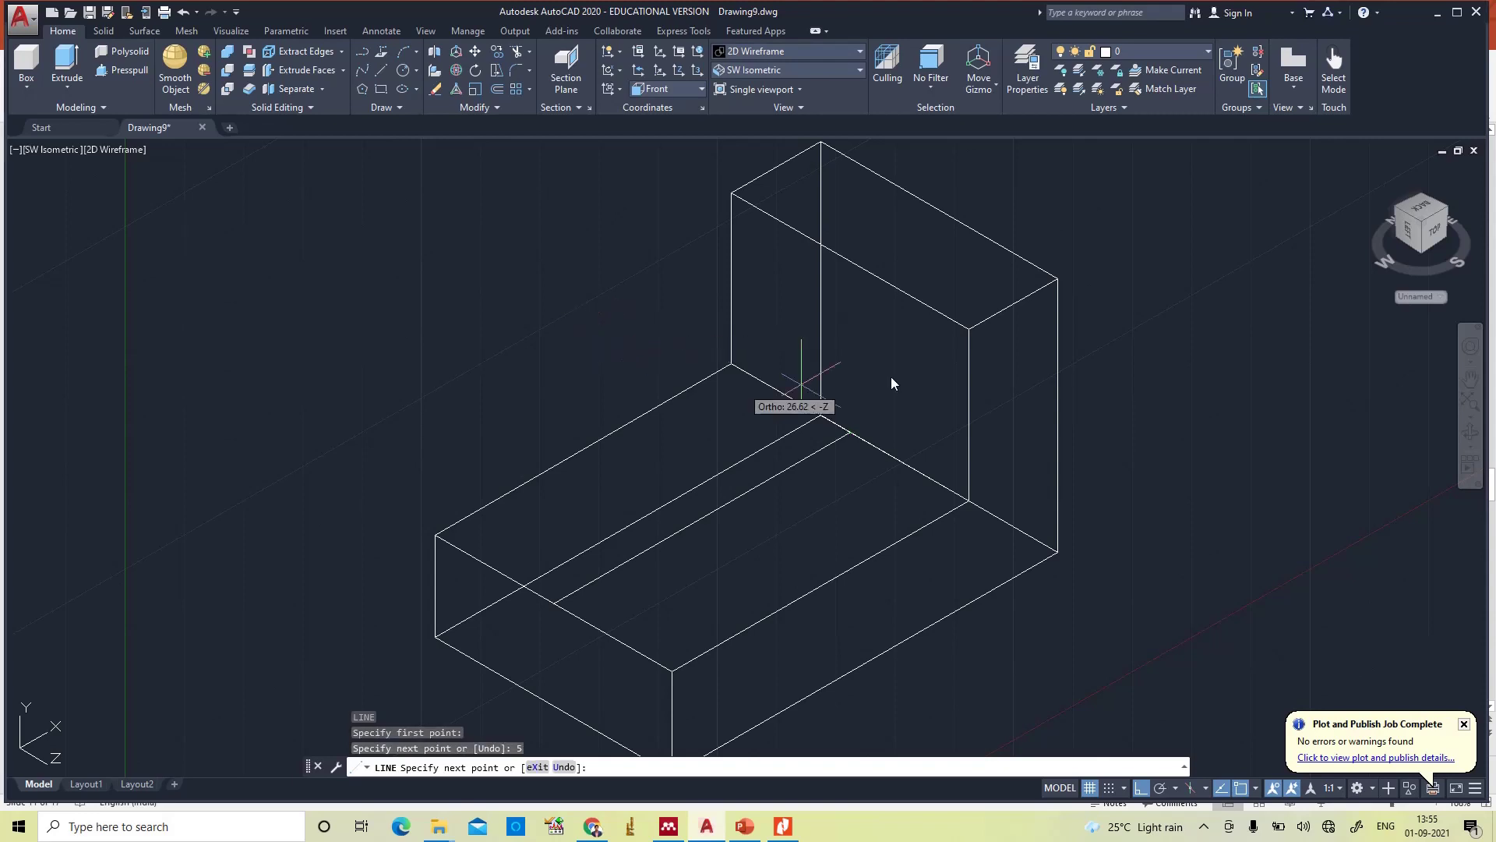
{"action": "key", "text": "Escape"}
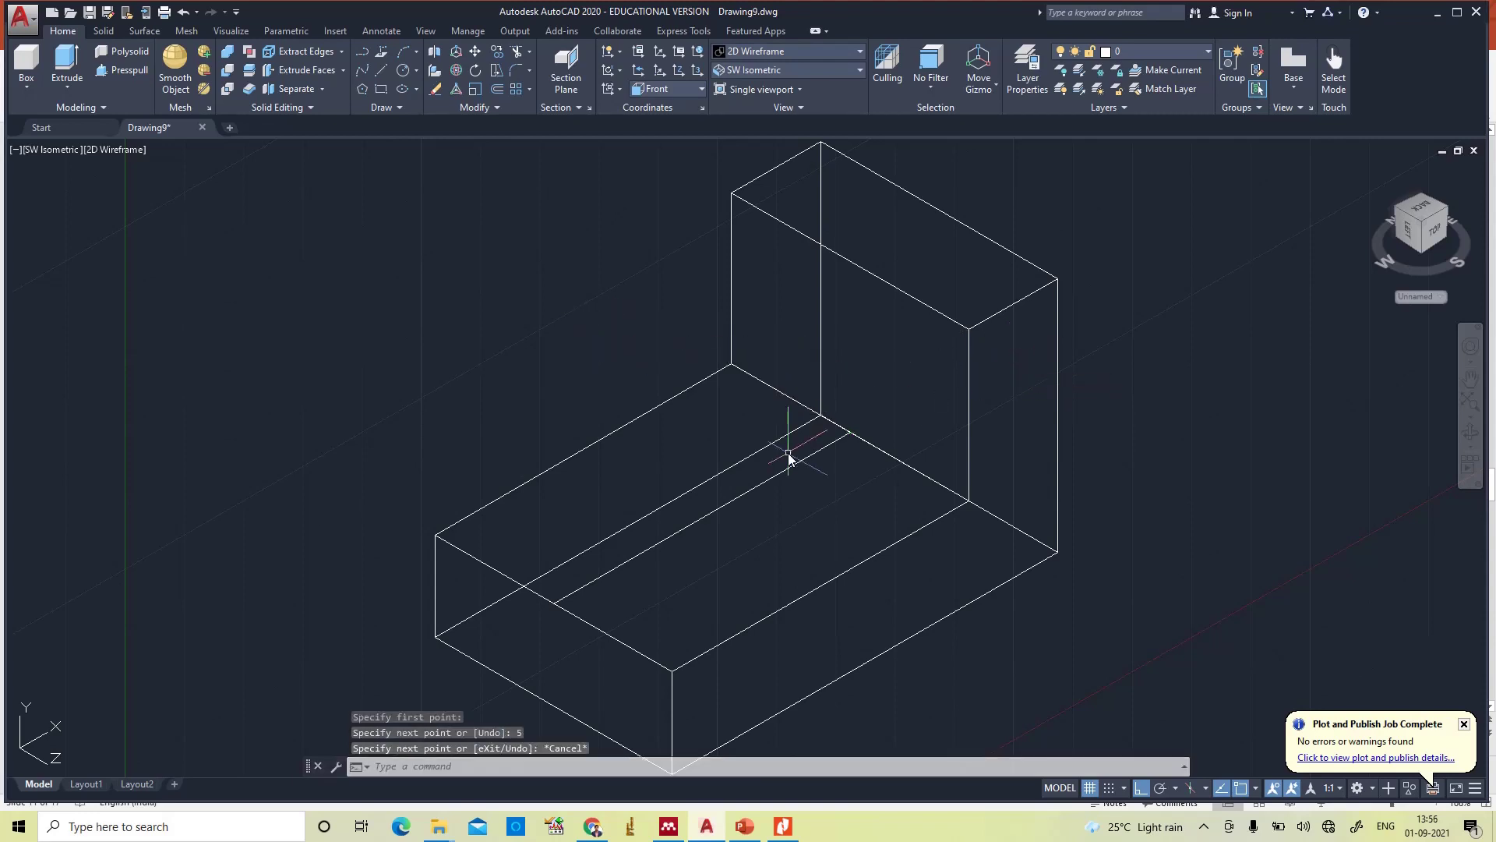
{"action": "left_click", "coordinate": [835, 423]}
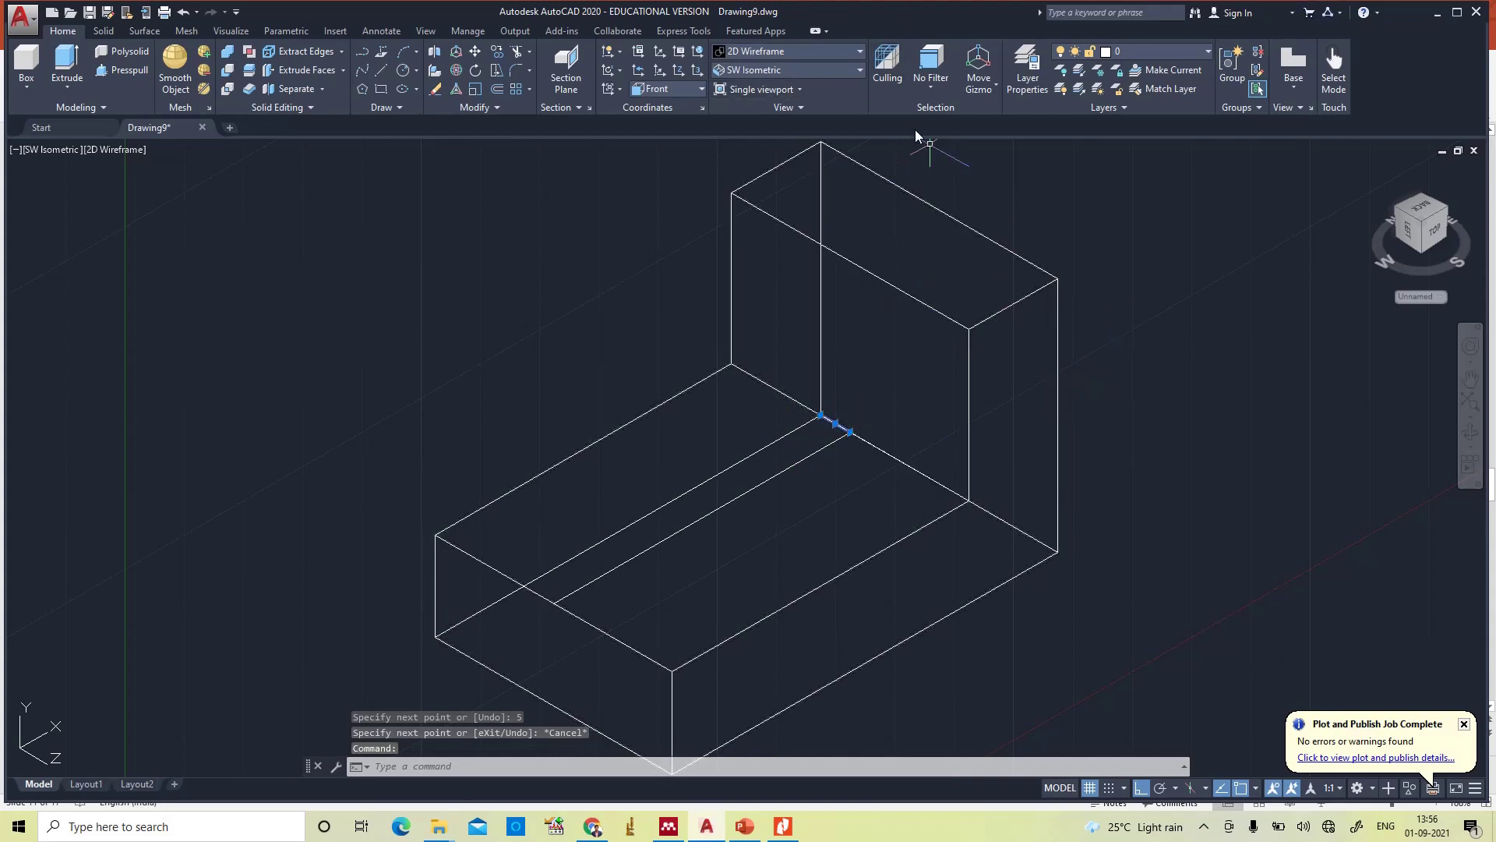
{"action": "key", "text": "Escape"}
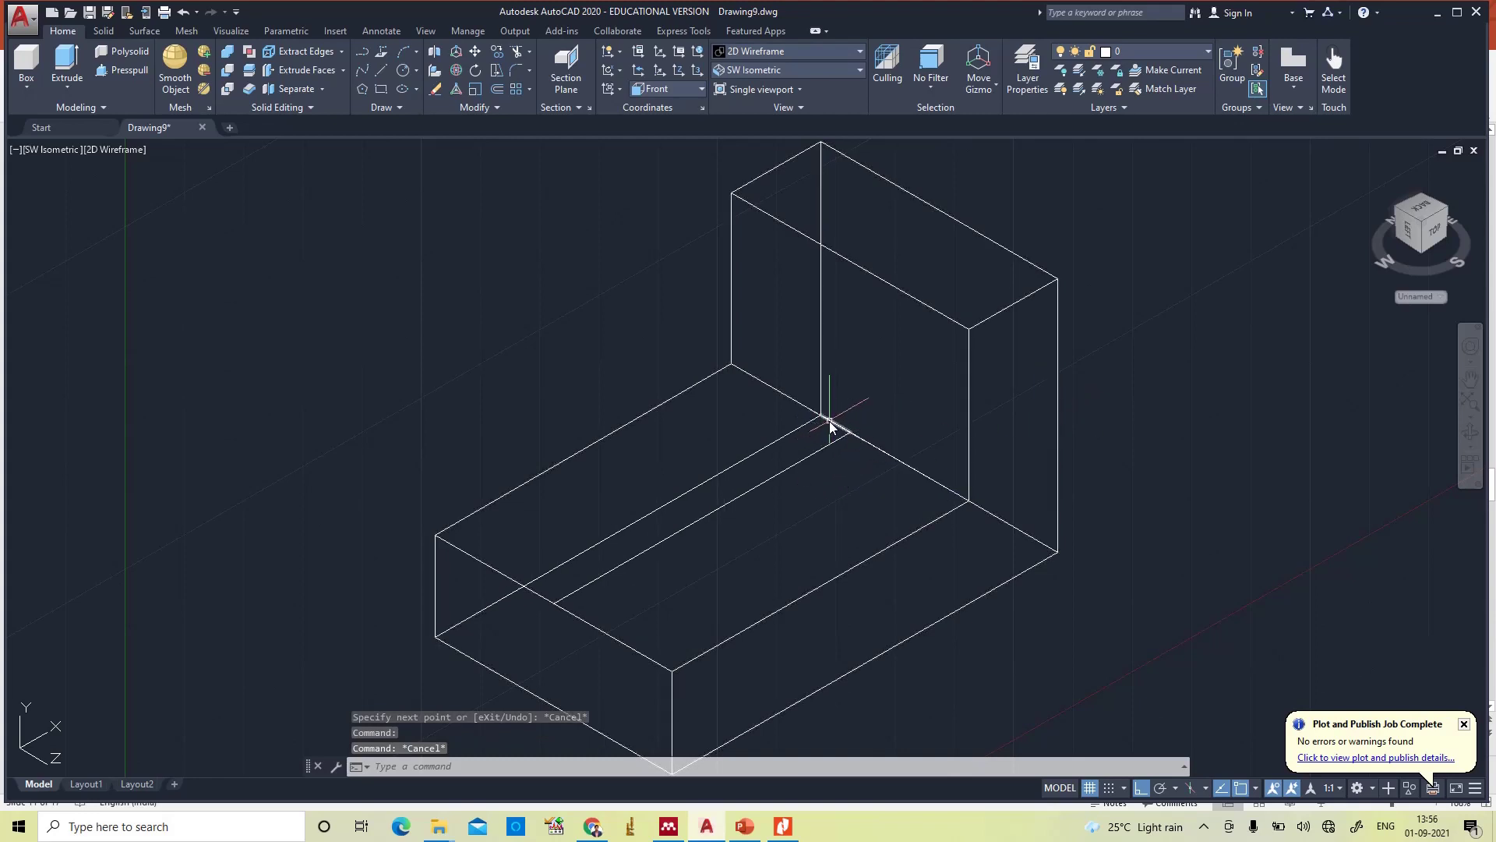
- Draw a closed 30 by 20 rectangular polyline starting at the inner corner
{"action": "type", "text": "pl"}
{"action": "key", "text": "Return"}
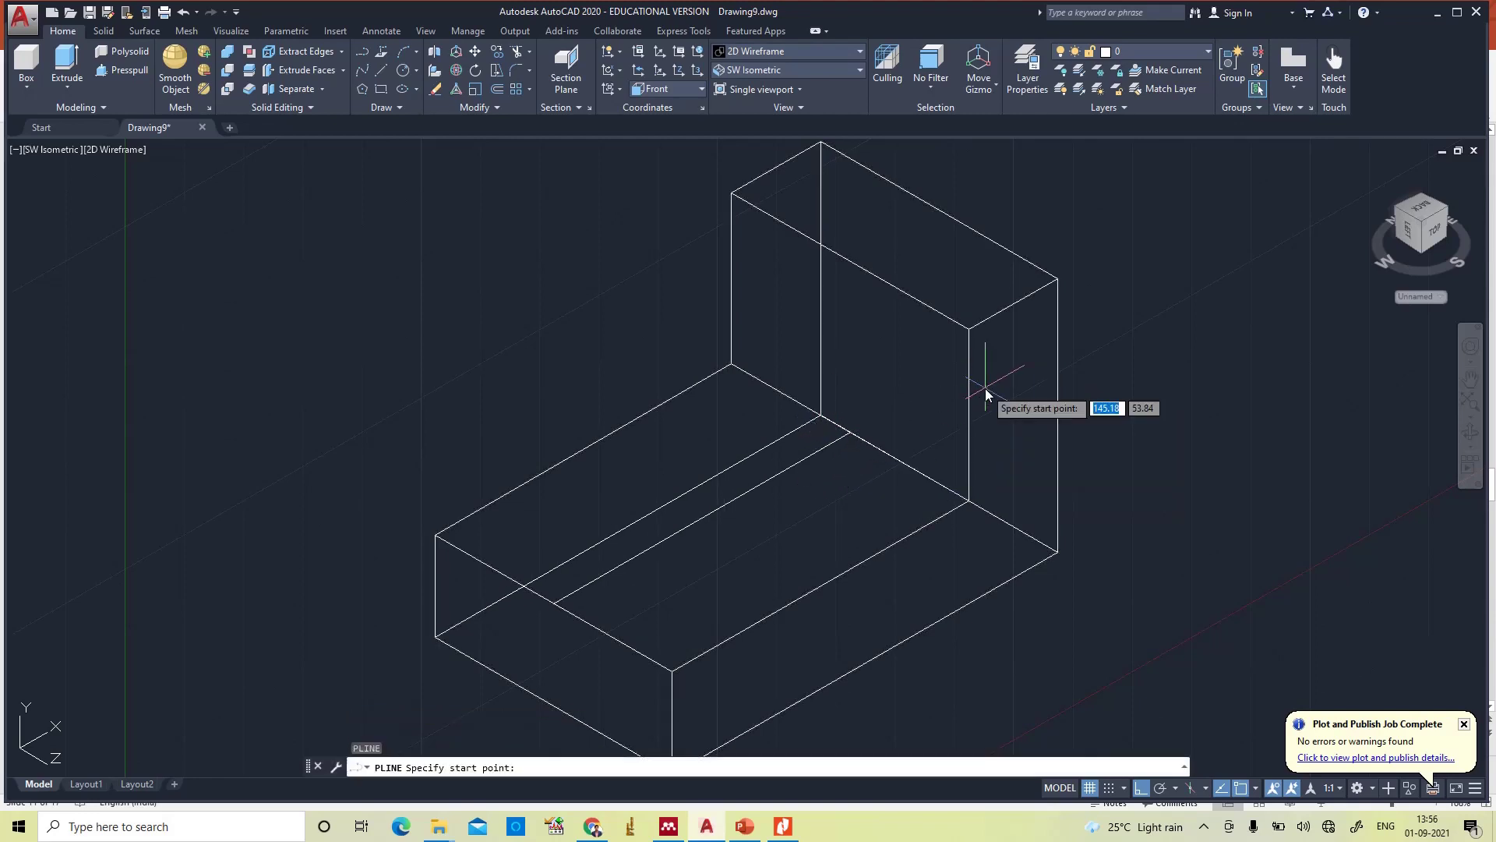
{"action": "left_click", "coordinate": [821, 416]}
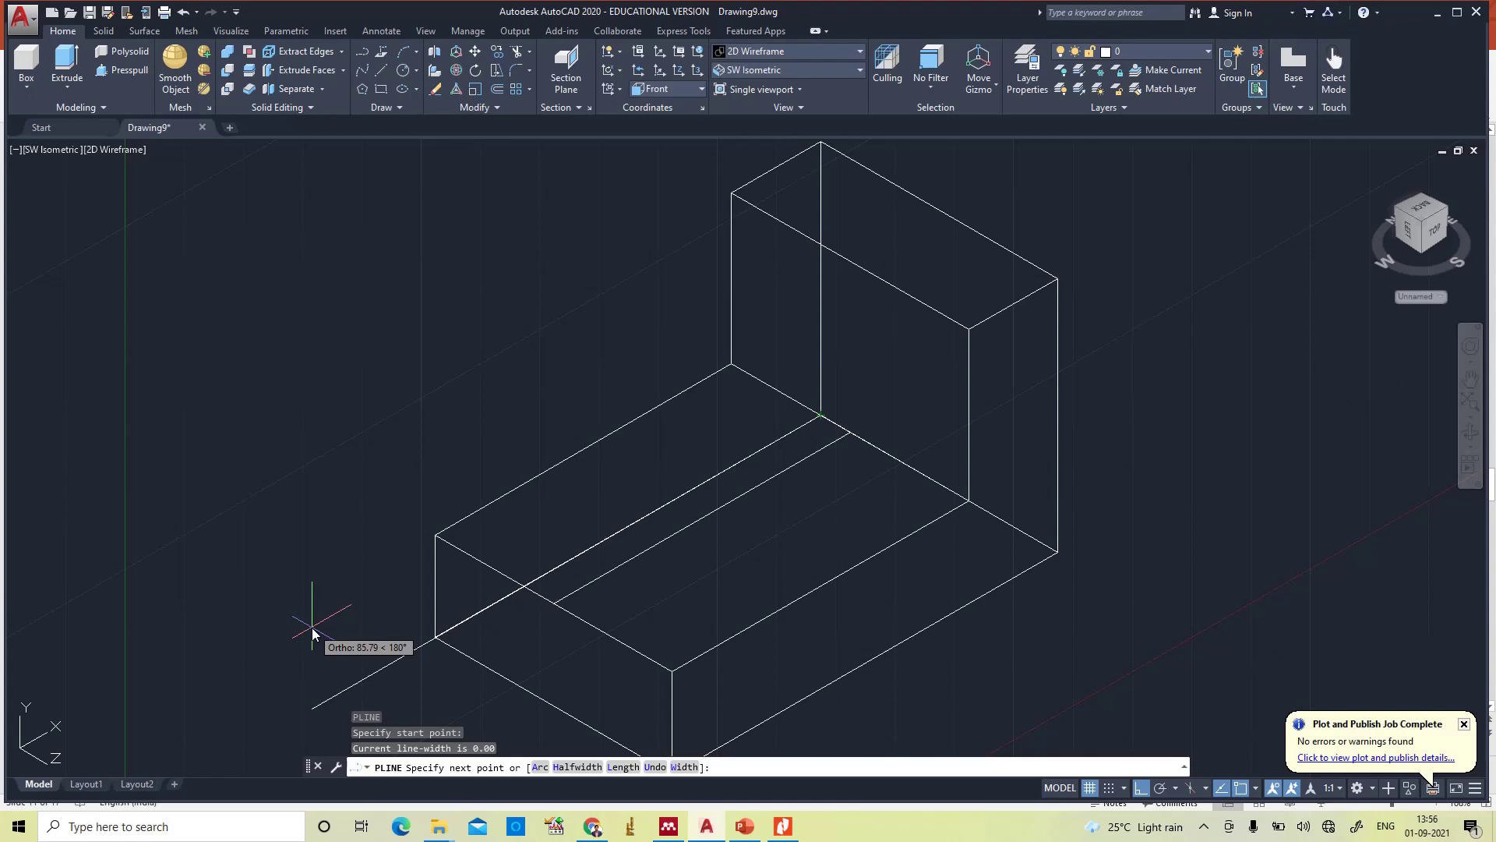
{"action": "type", "text": "30"}
{"action": "key", "text": "Return"}
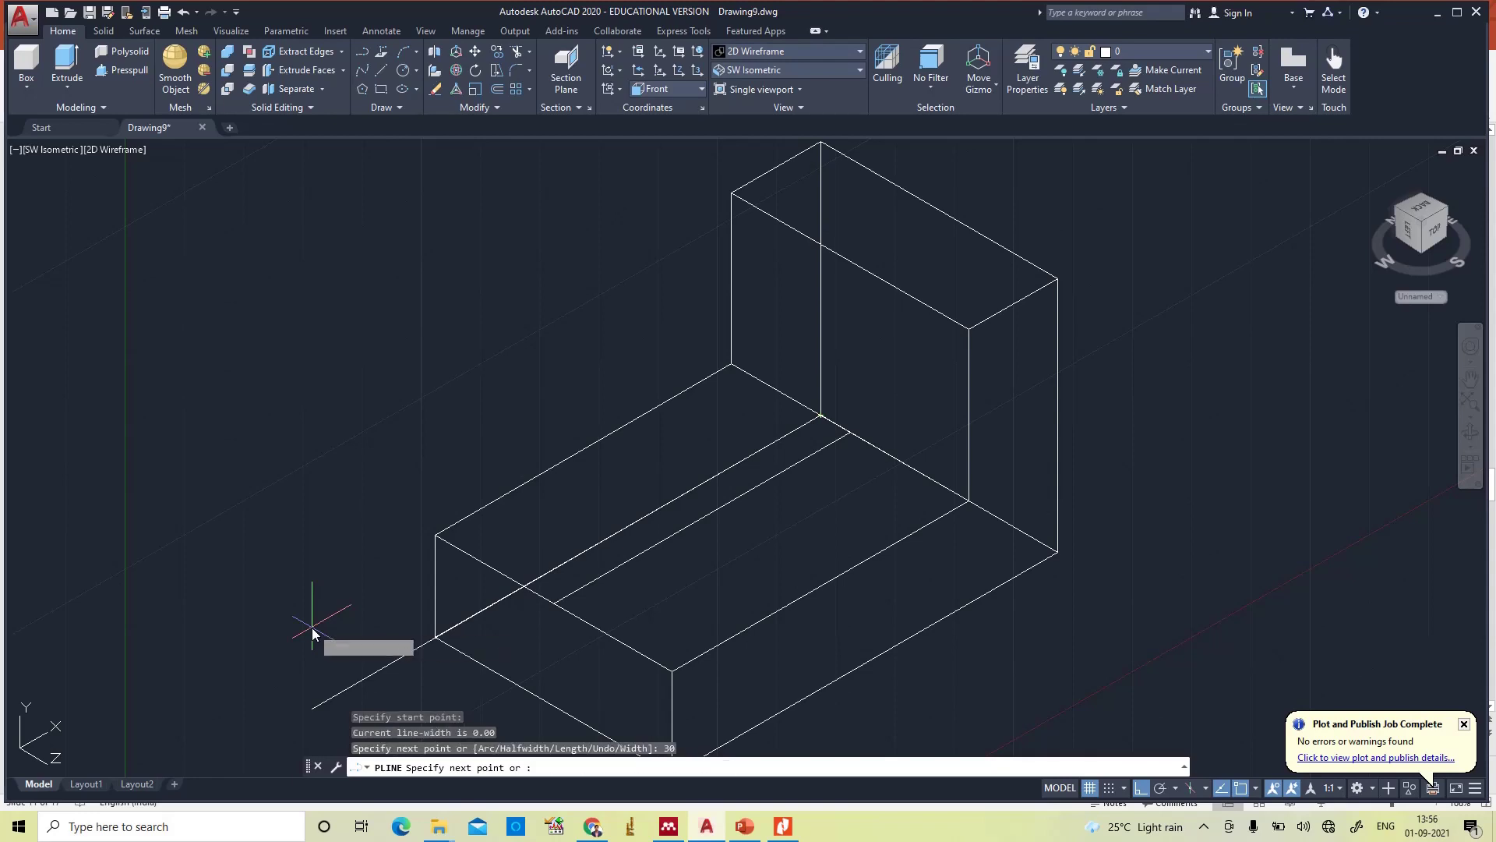
{"action": "type", "text": "20"}
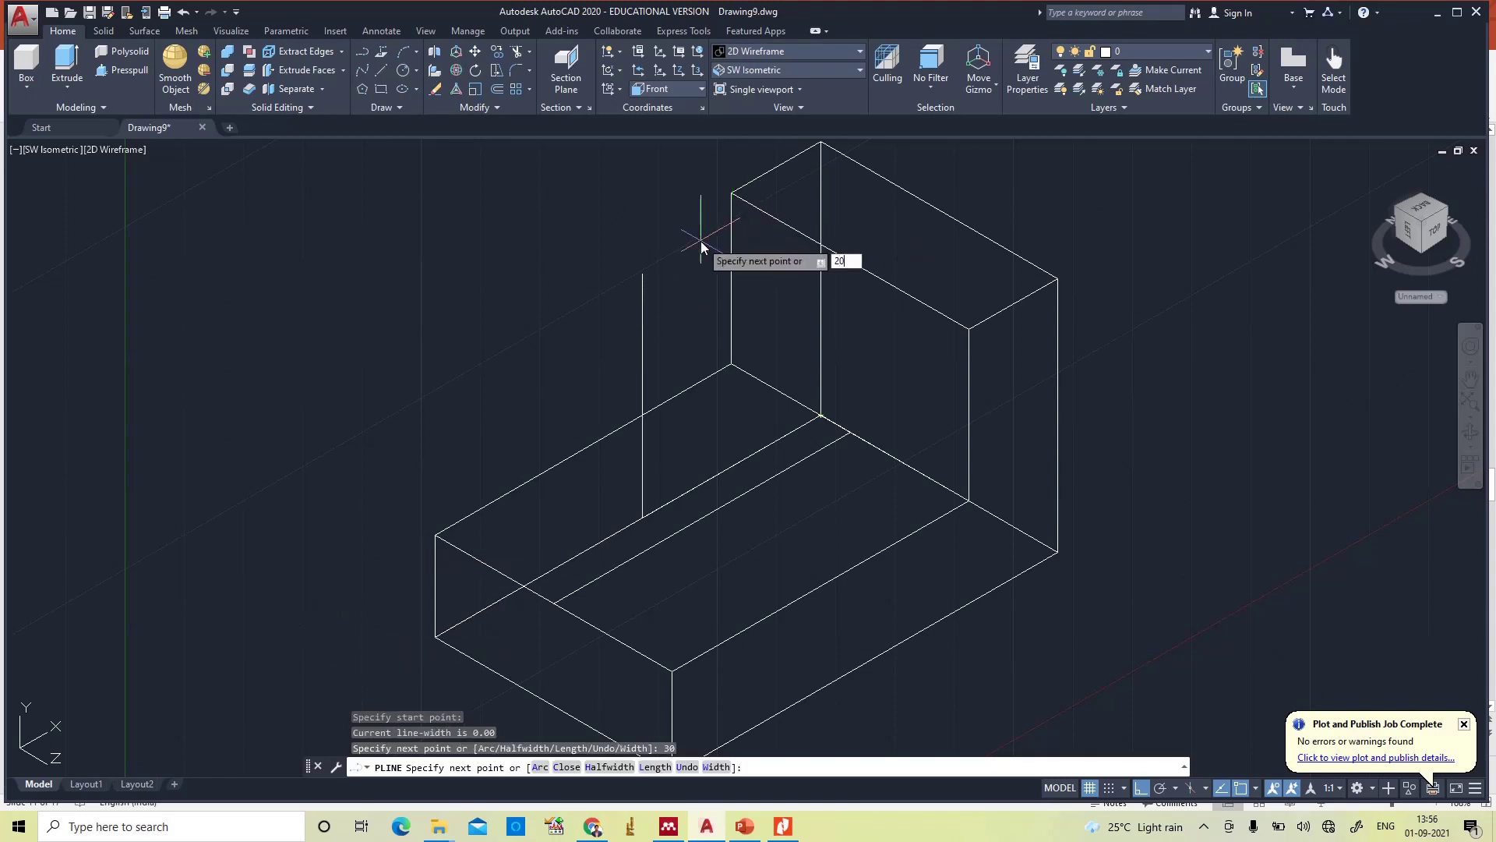
{"action": "key", "text": "Return"}
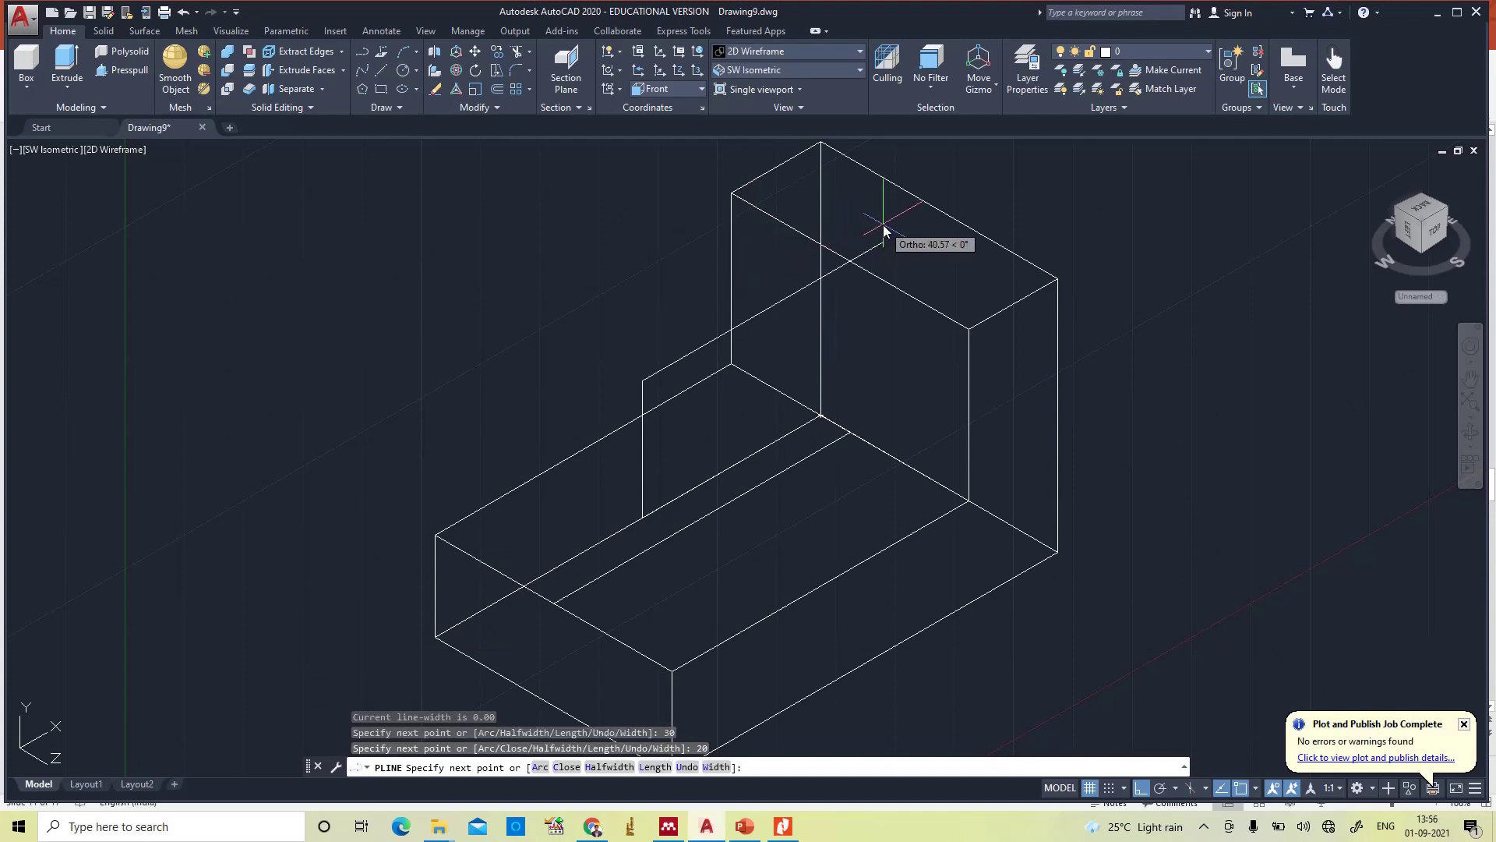
{"action": "type", "text": "30"}
{"action": "key", "text": "Return"}
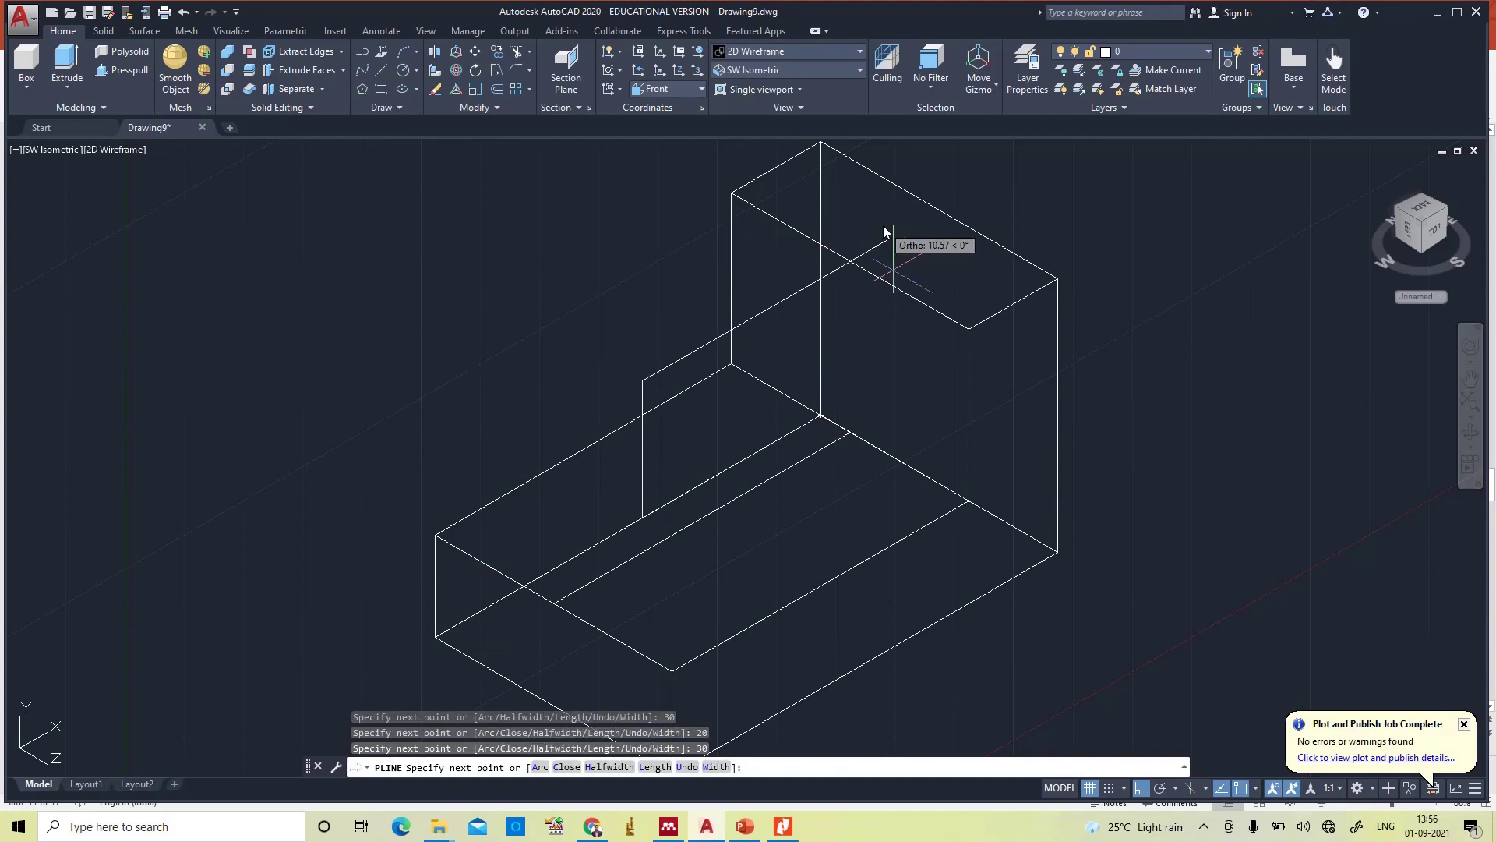
{"action": "type", "text": "20"}
{"action": "key", "text": "Return"}
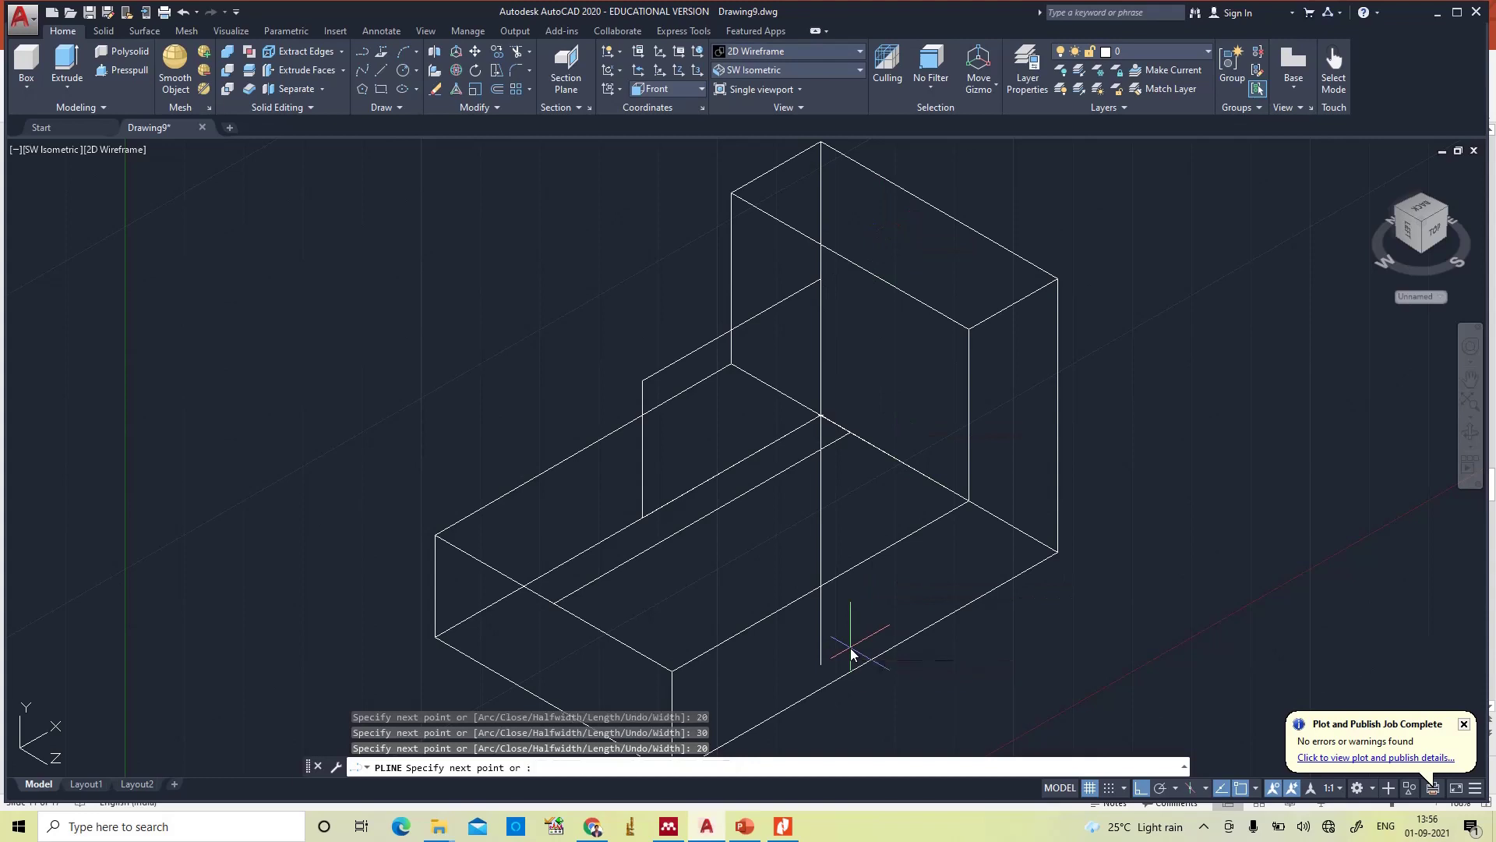
{"action": "key", "text": "Escape"}
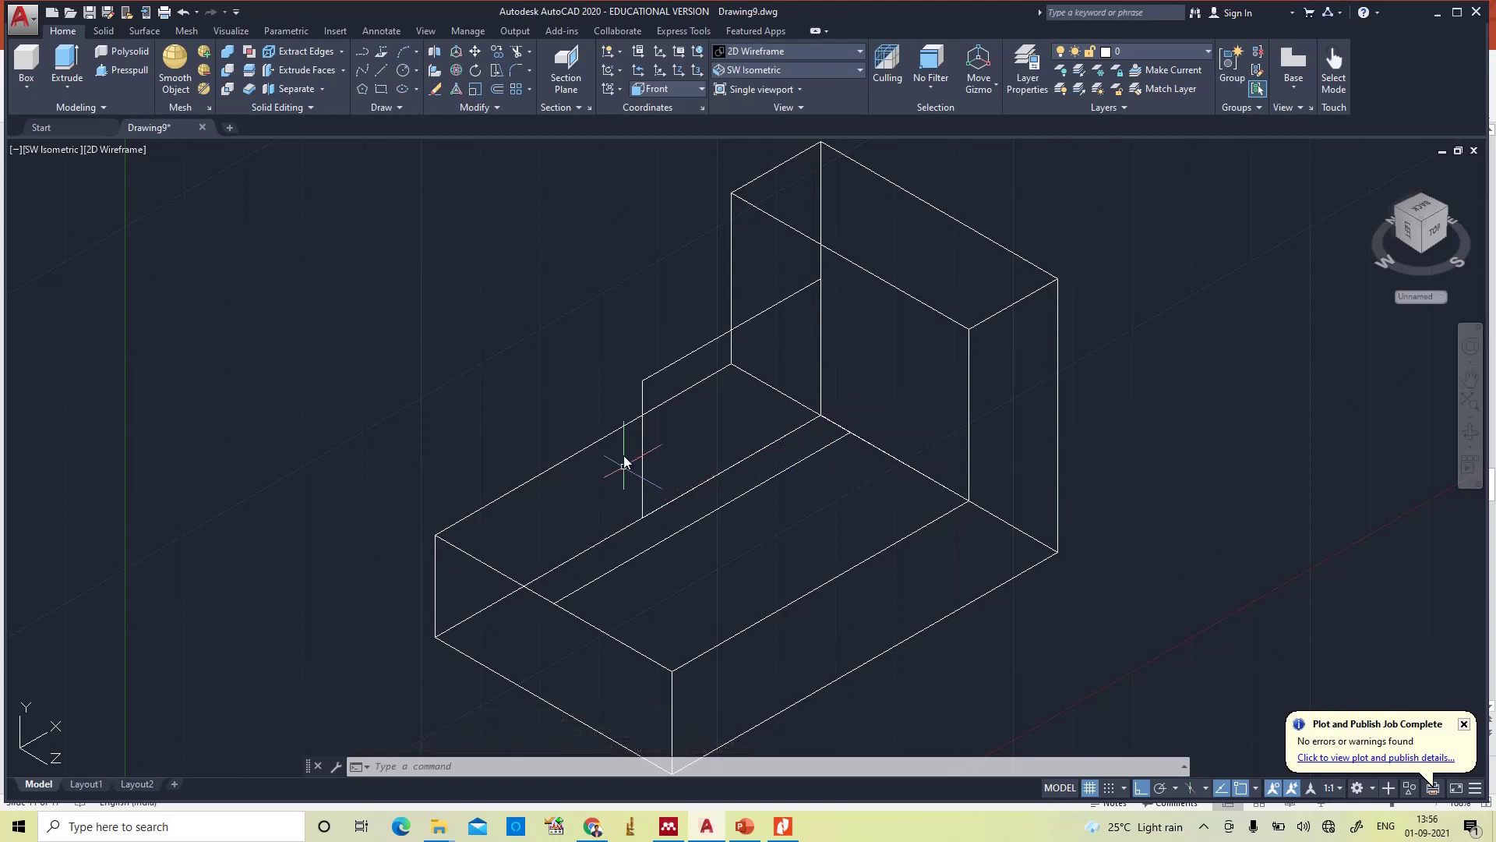
- Select the rectangle to confirm it is one closed profile, then deselect it
{"action": "left_click", "coordinate": [693, 356]}
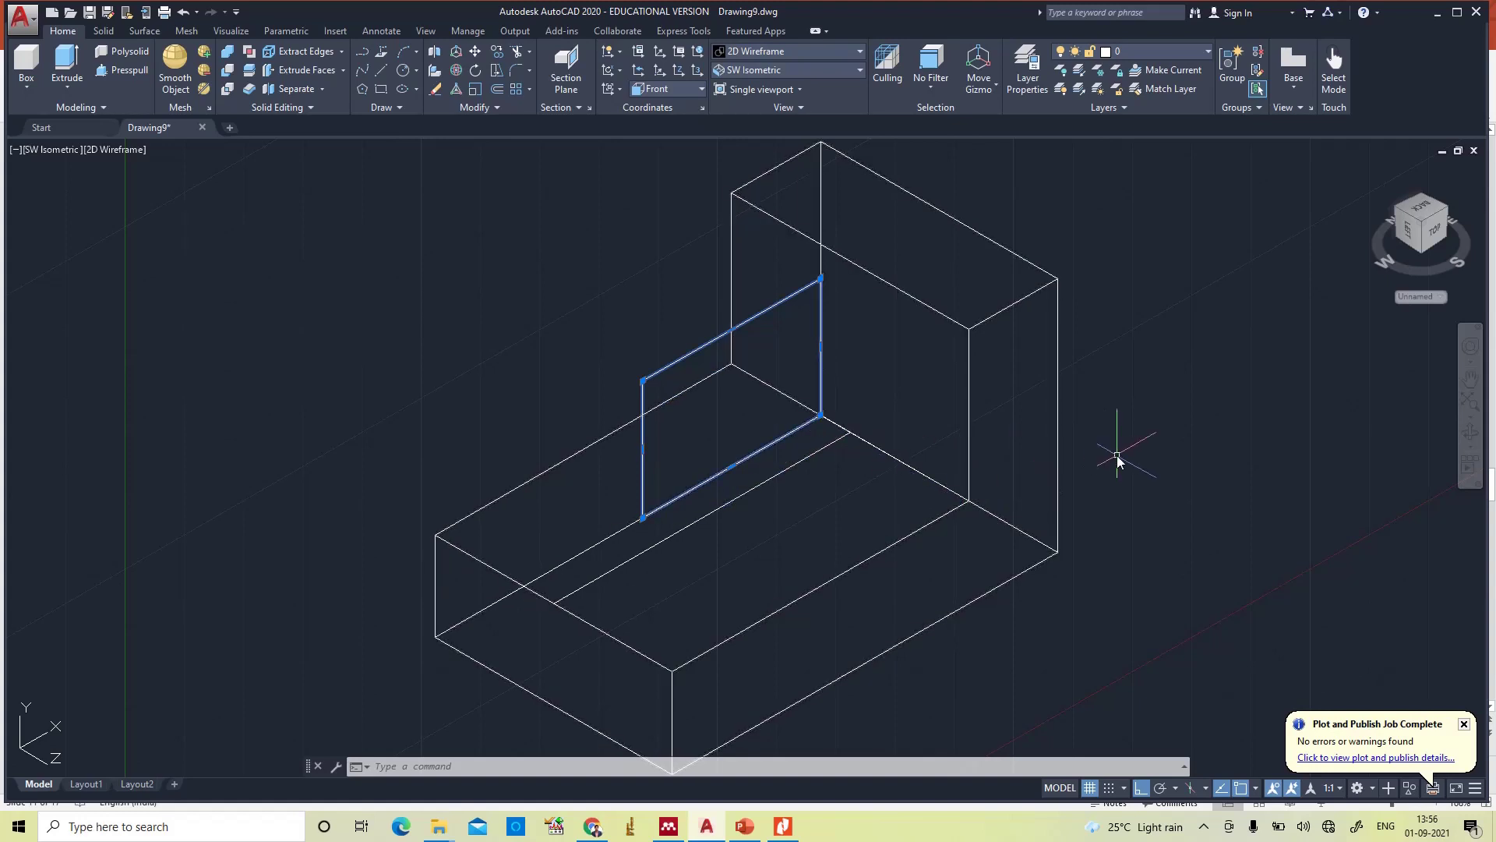
{"action": "key", "text": "Escape"}
{"action": "type", "text": "extt"}
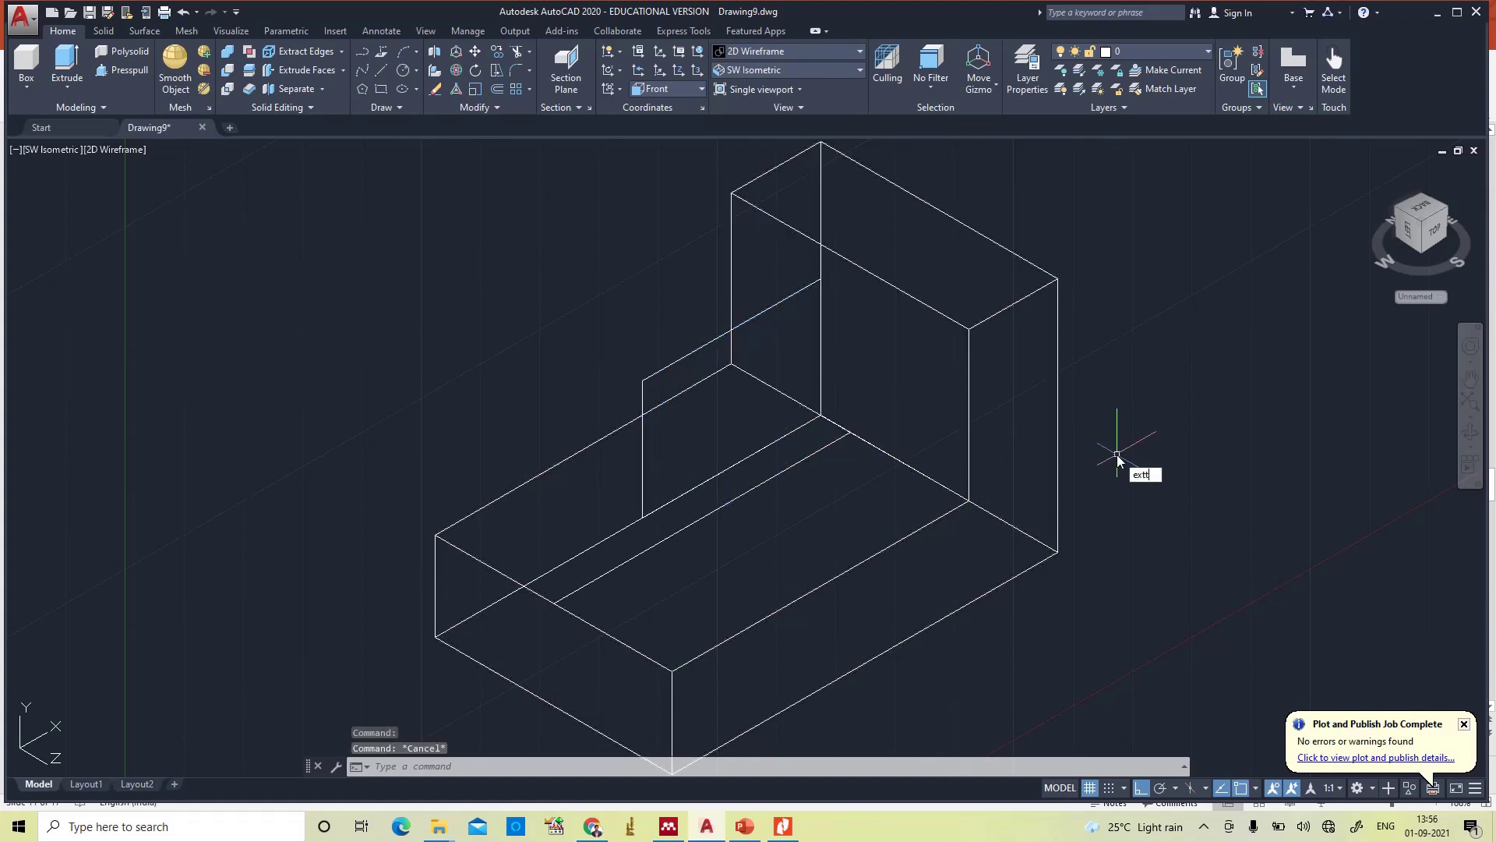
- Extrude the rectangle 10 units into a box and delete the leftover guide line
{"action": "key", "text": "Escape"}
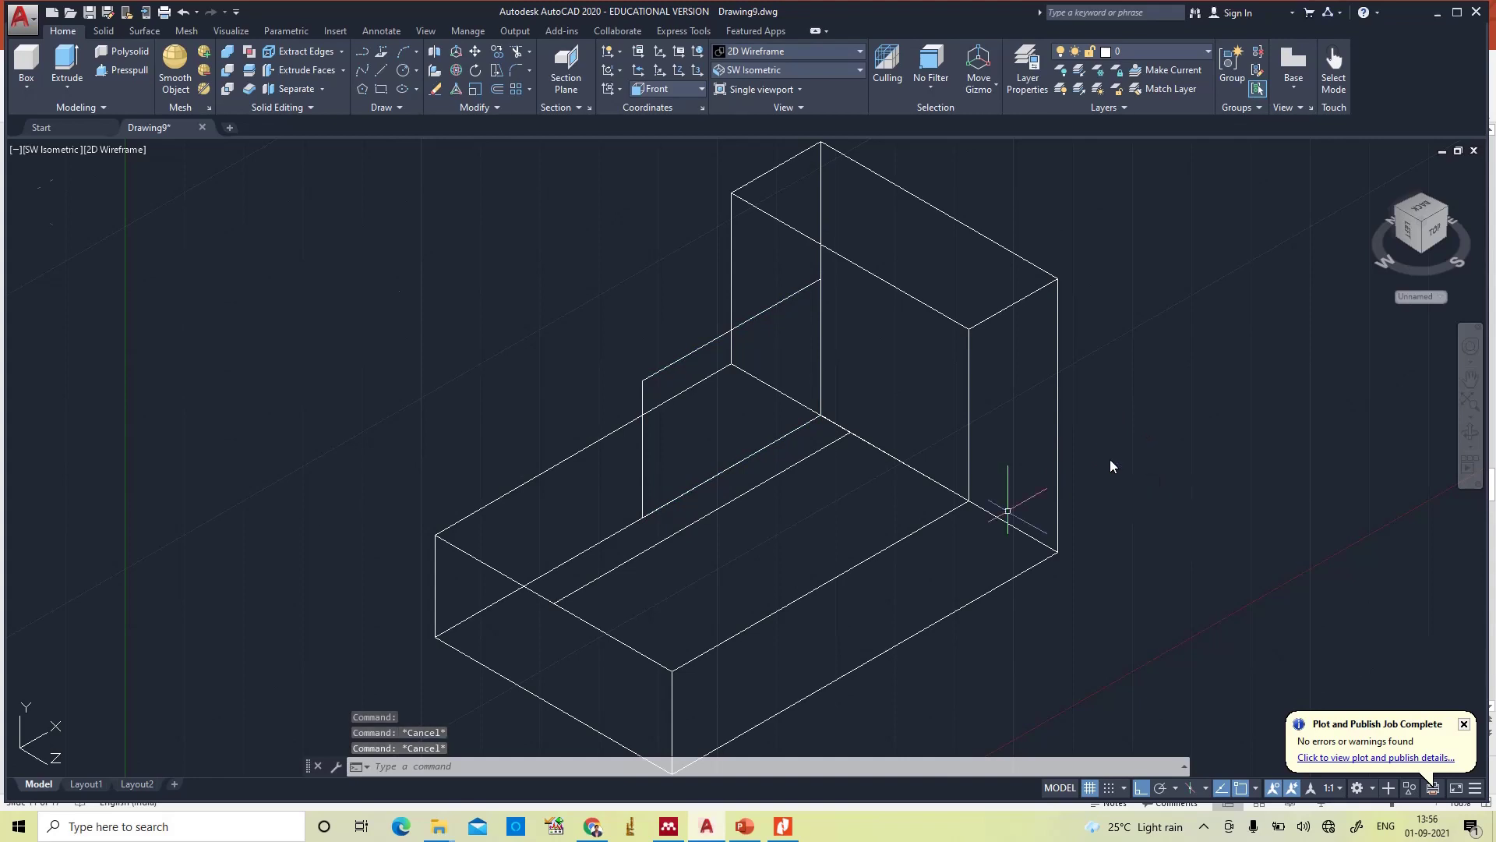
{"action": "left_click", "coordinate": [68, 66]}
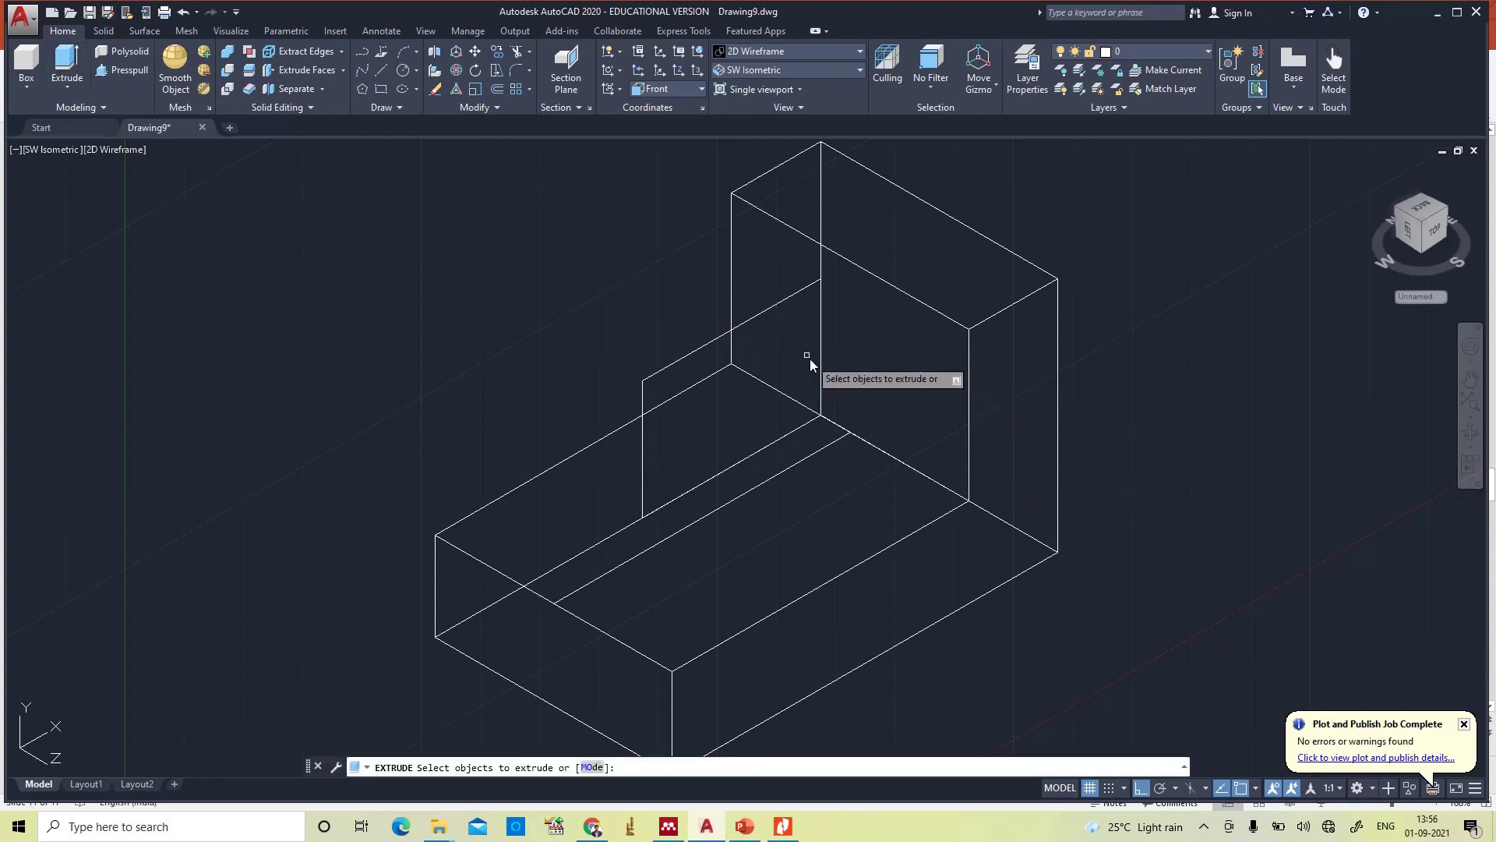
{"action": "left_click", "coordinate": [765, 311]}
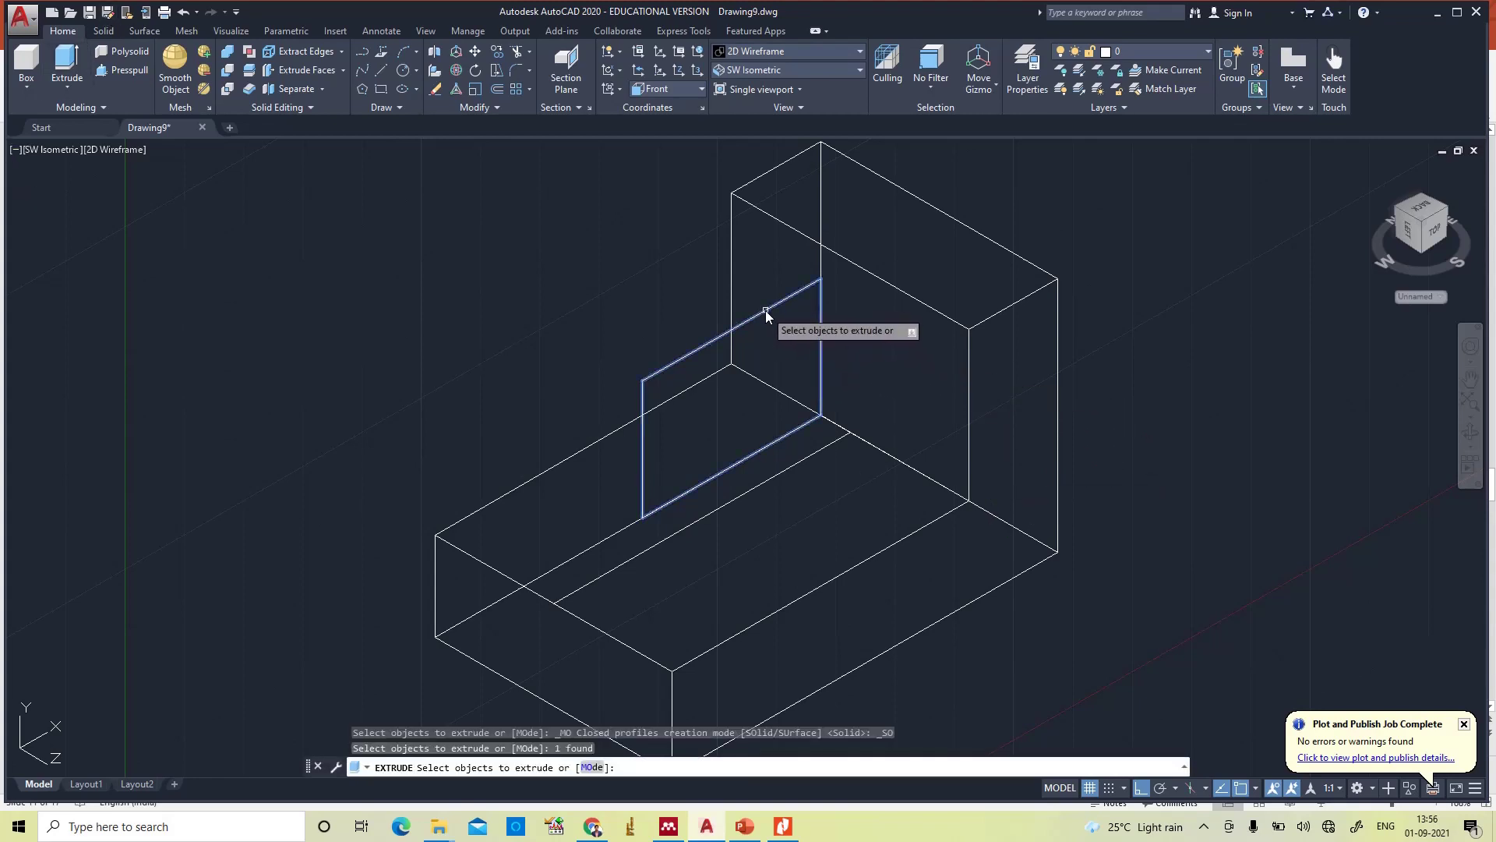
{"action": "key", "text": "Return"}
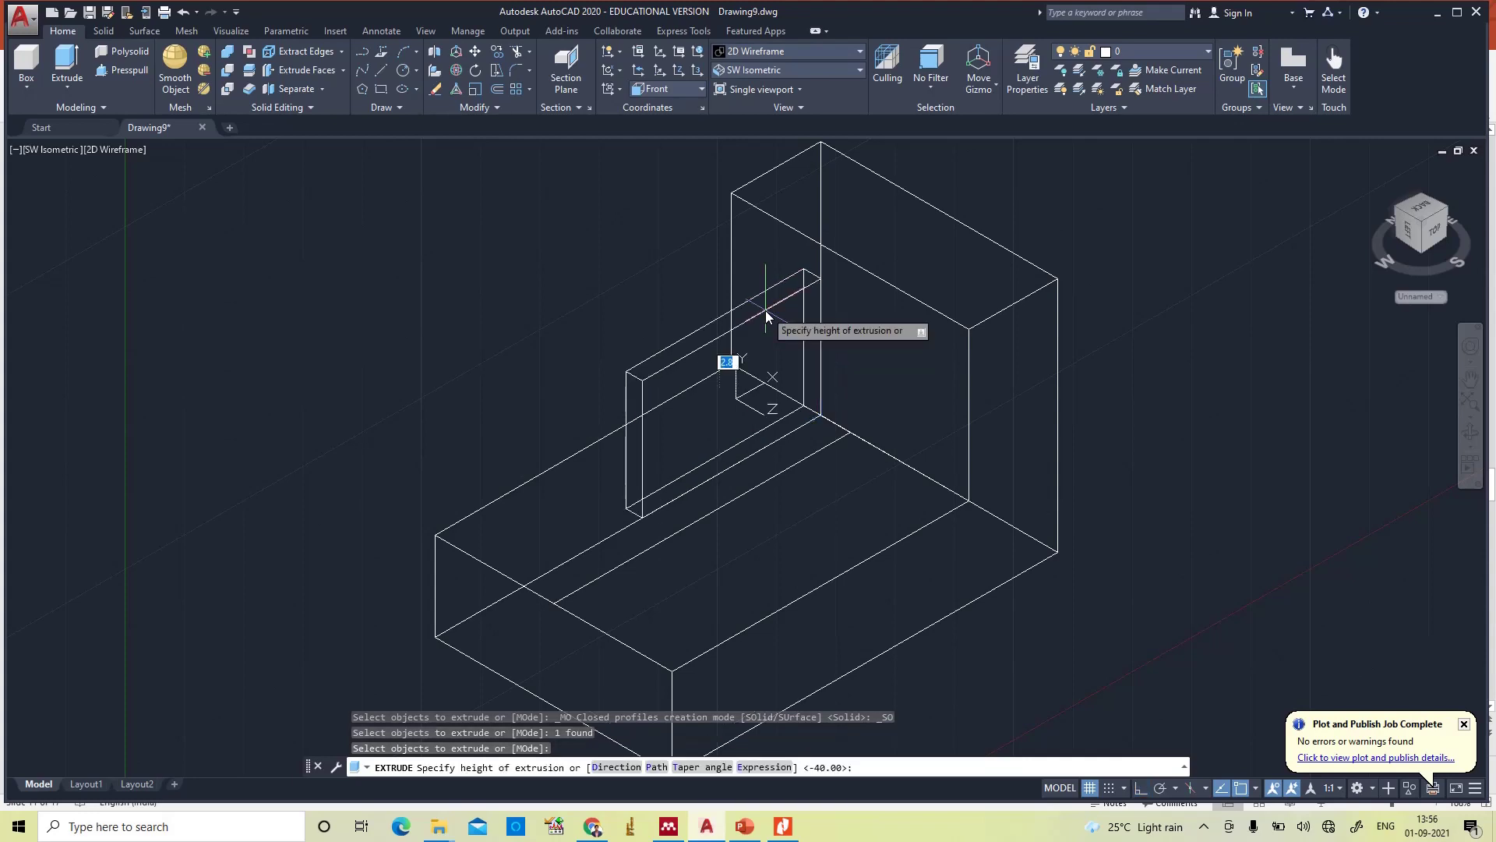
{"action": "type", "text": "10"}
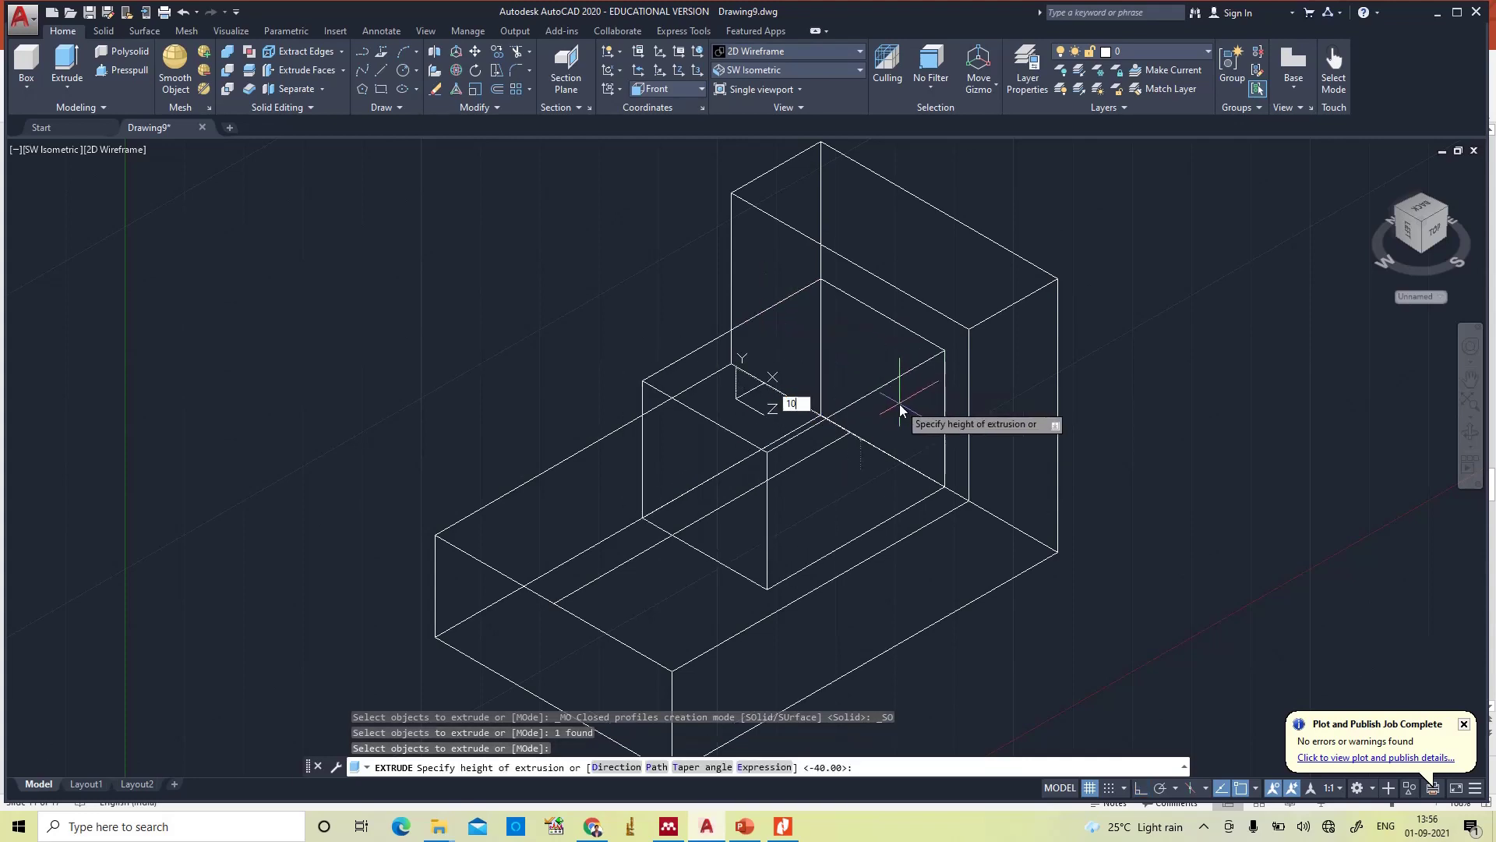
{"action": "key", "text": "Return"}
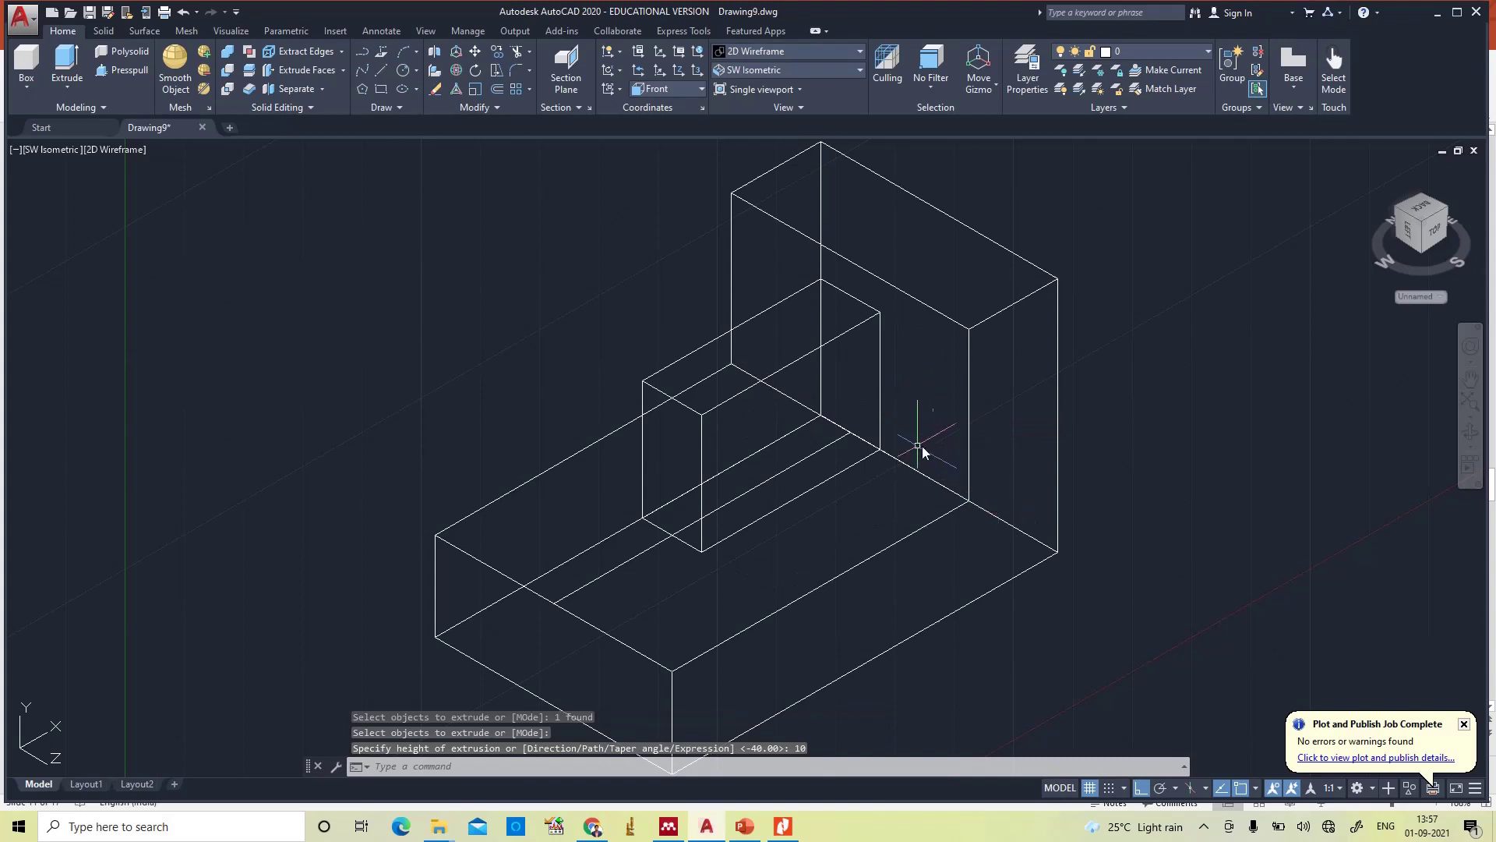
{"action": "left_click", "coordinate": [826, 449]}
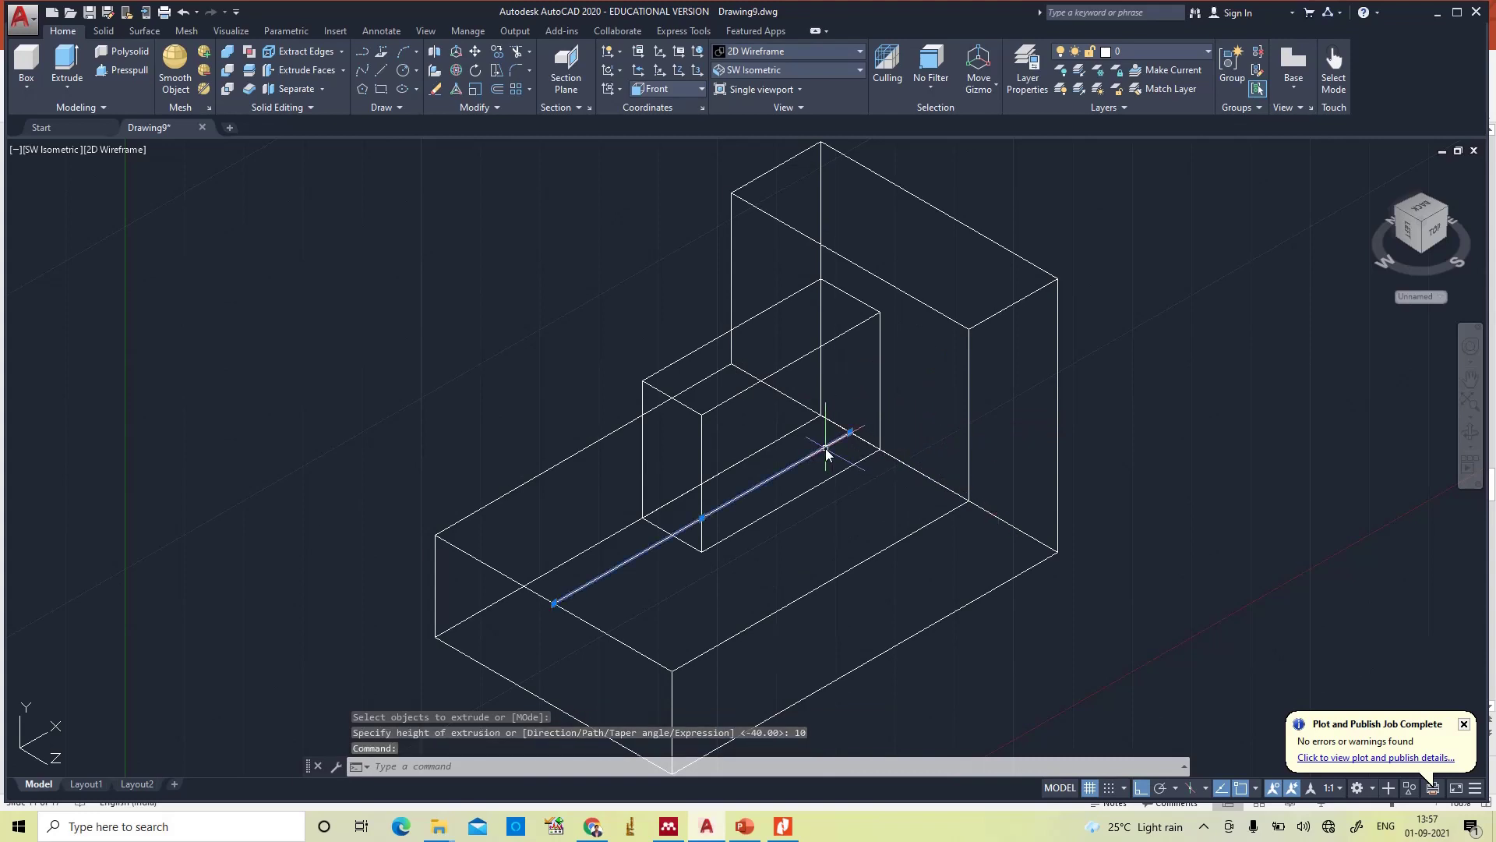
{"action": "key", "text": "Delete"}
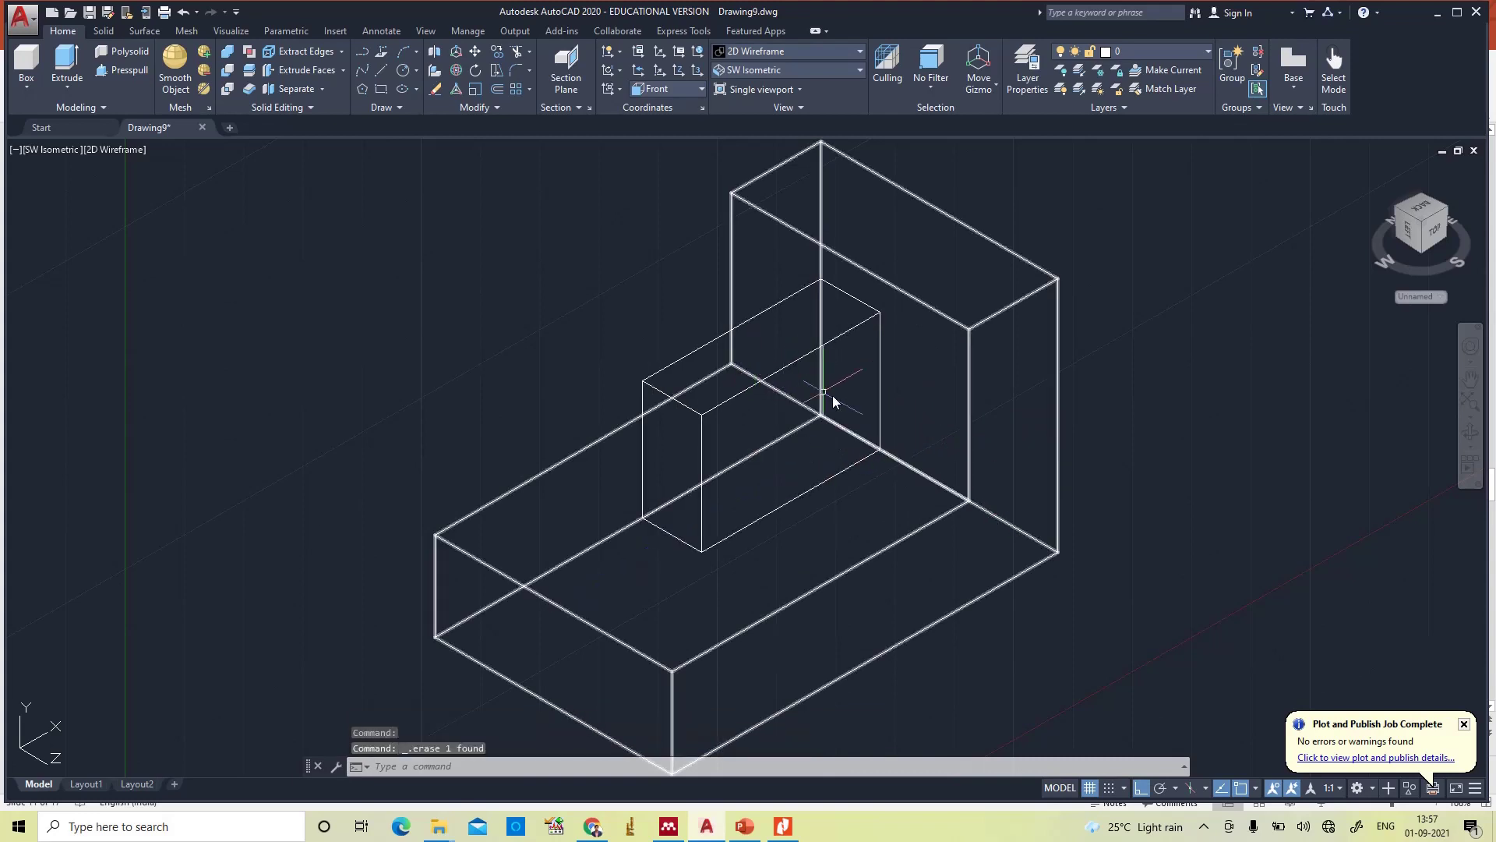
{"action": "left_click", "coordinate": [763, 70]}
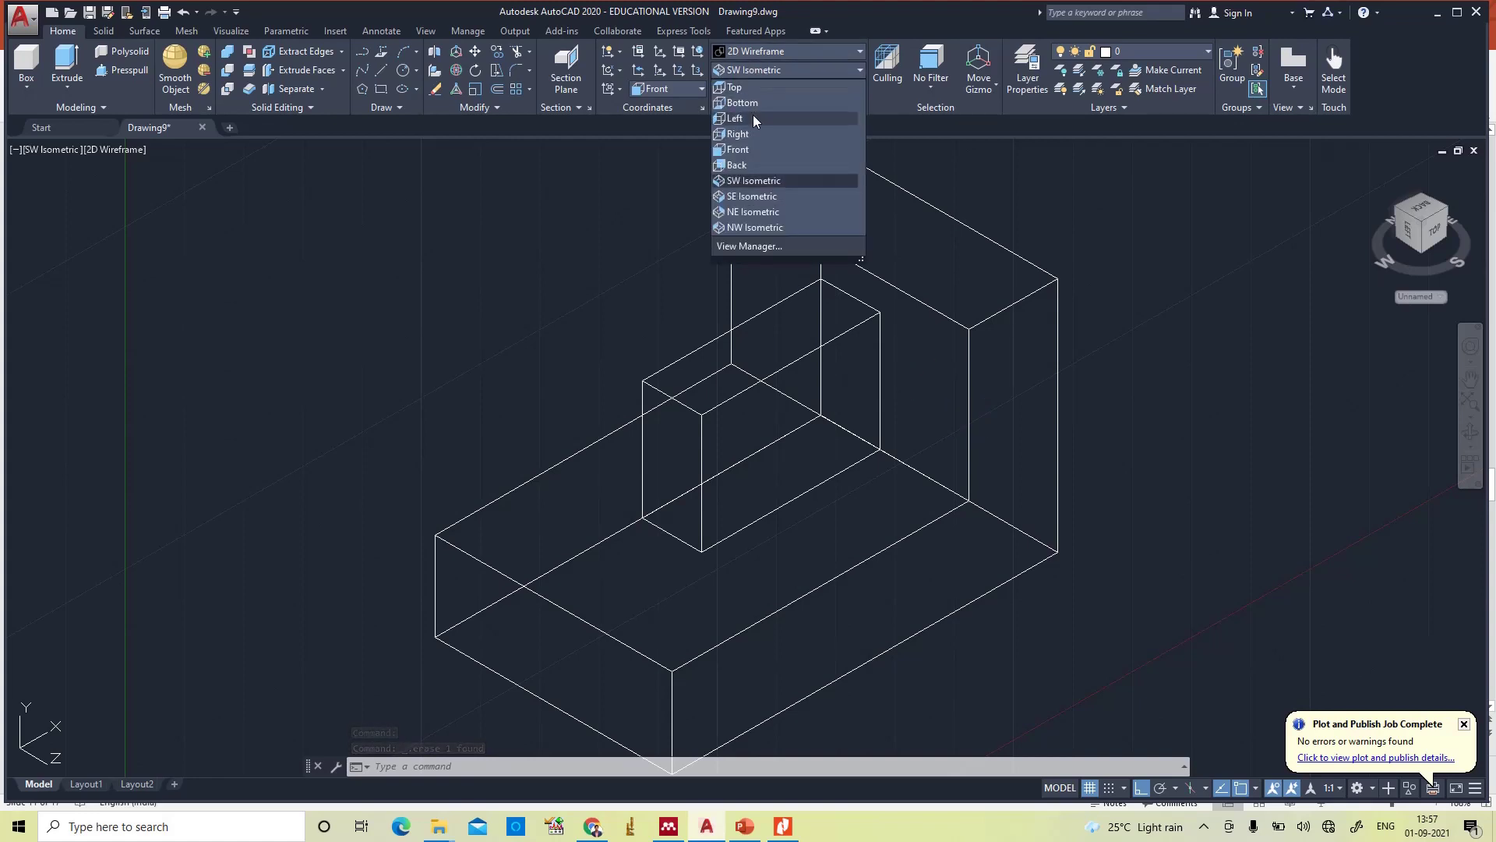
{"action": "left_click", "coordinate": [747, 149]}
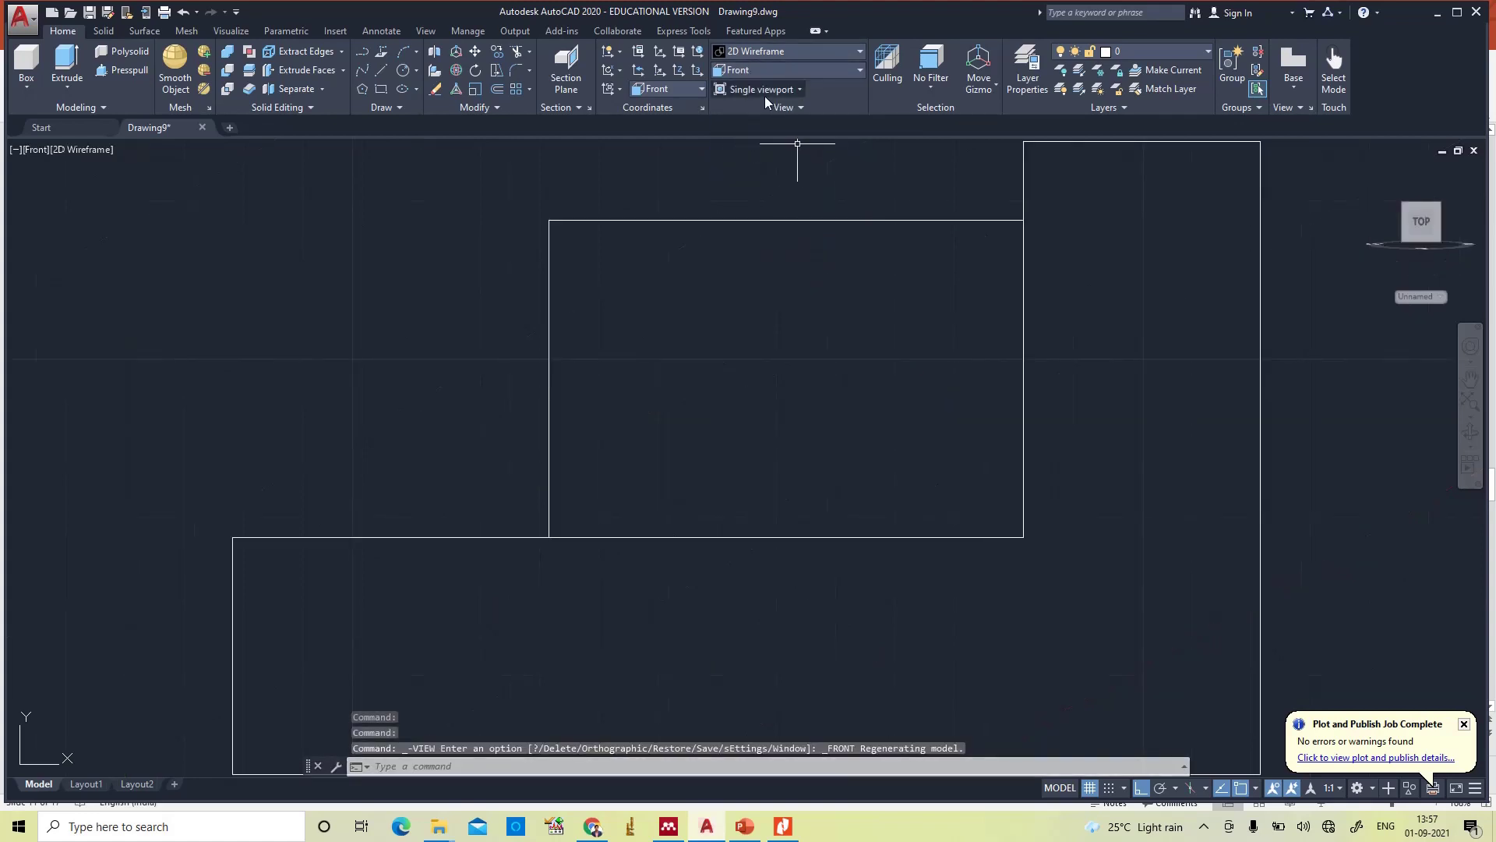
{"action": "left_click", "coordinate": [750, 73]}
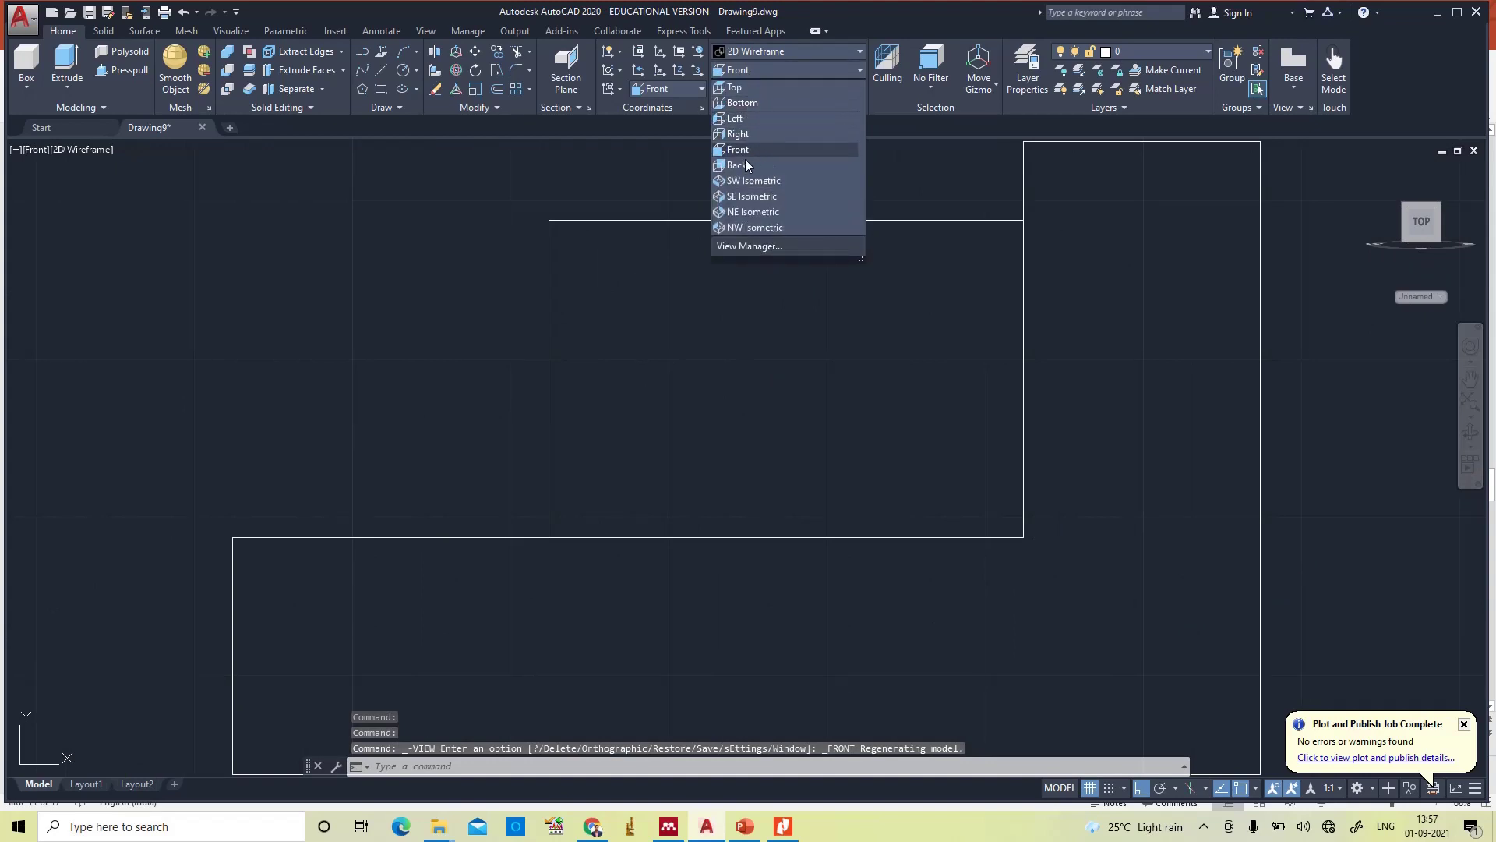
{"action": "left_click", "coordinate": [735, 121]}
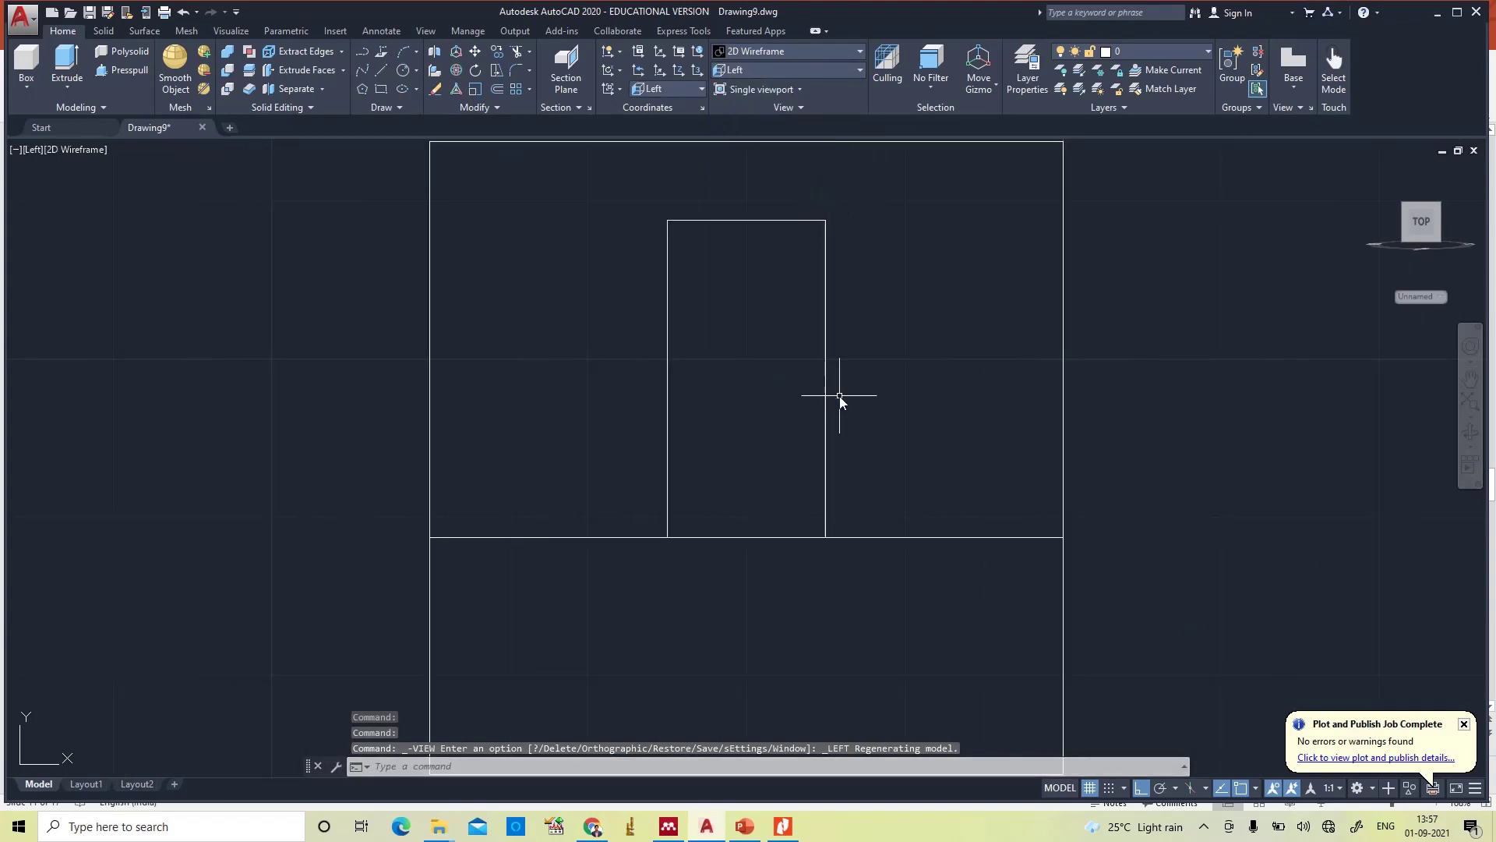
{"action": "left_click", "coordinate": [779, 69]}
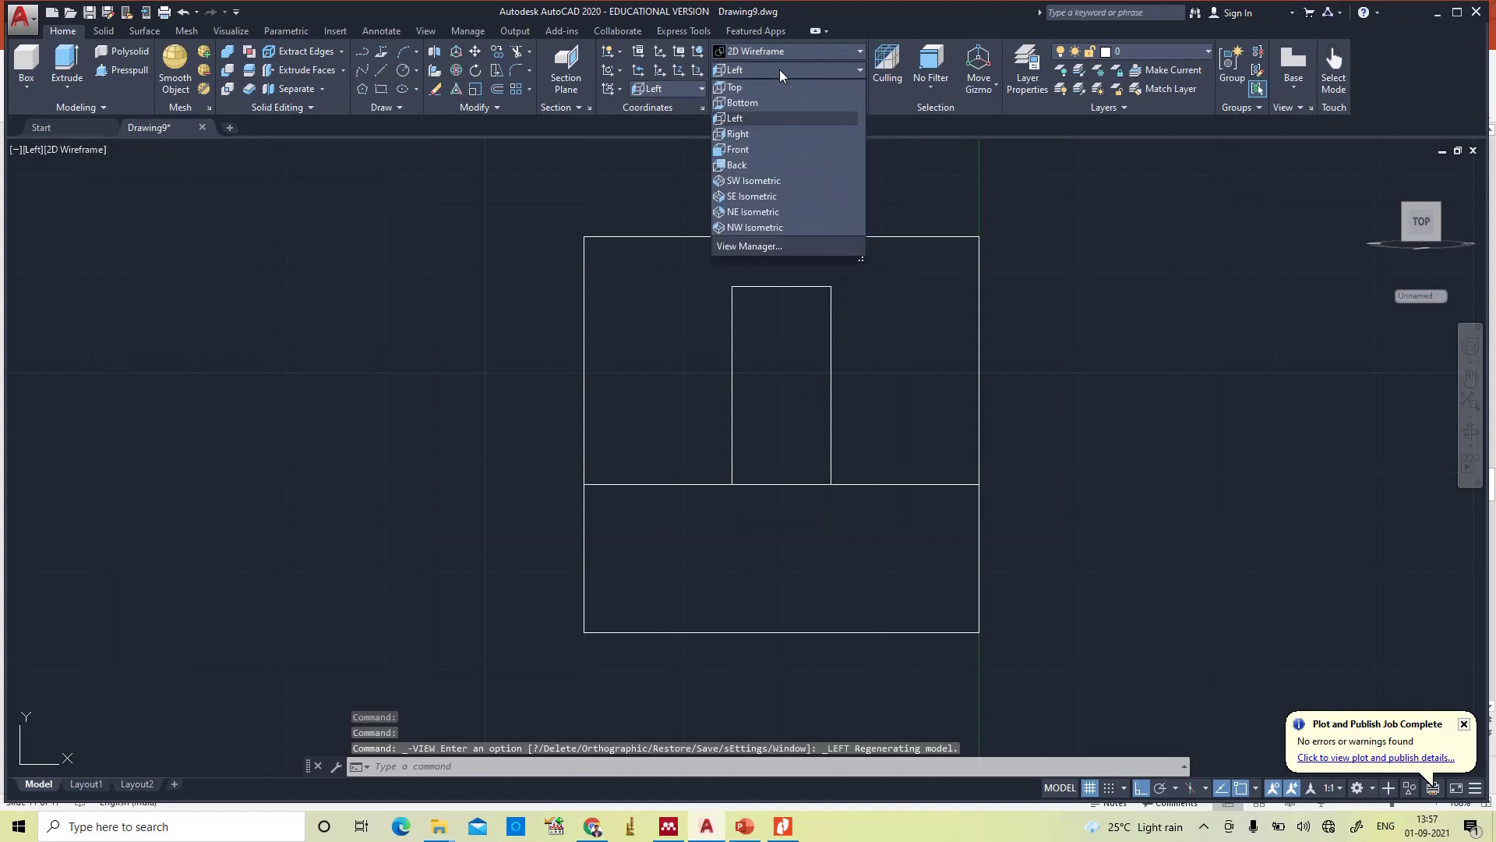
{"action": "left_click", "coordinate": [755, 134]}
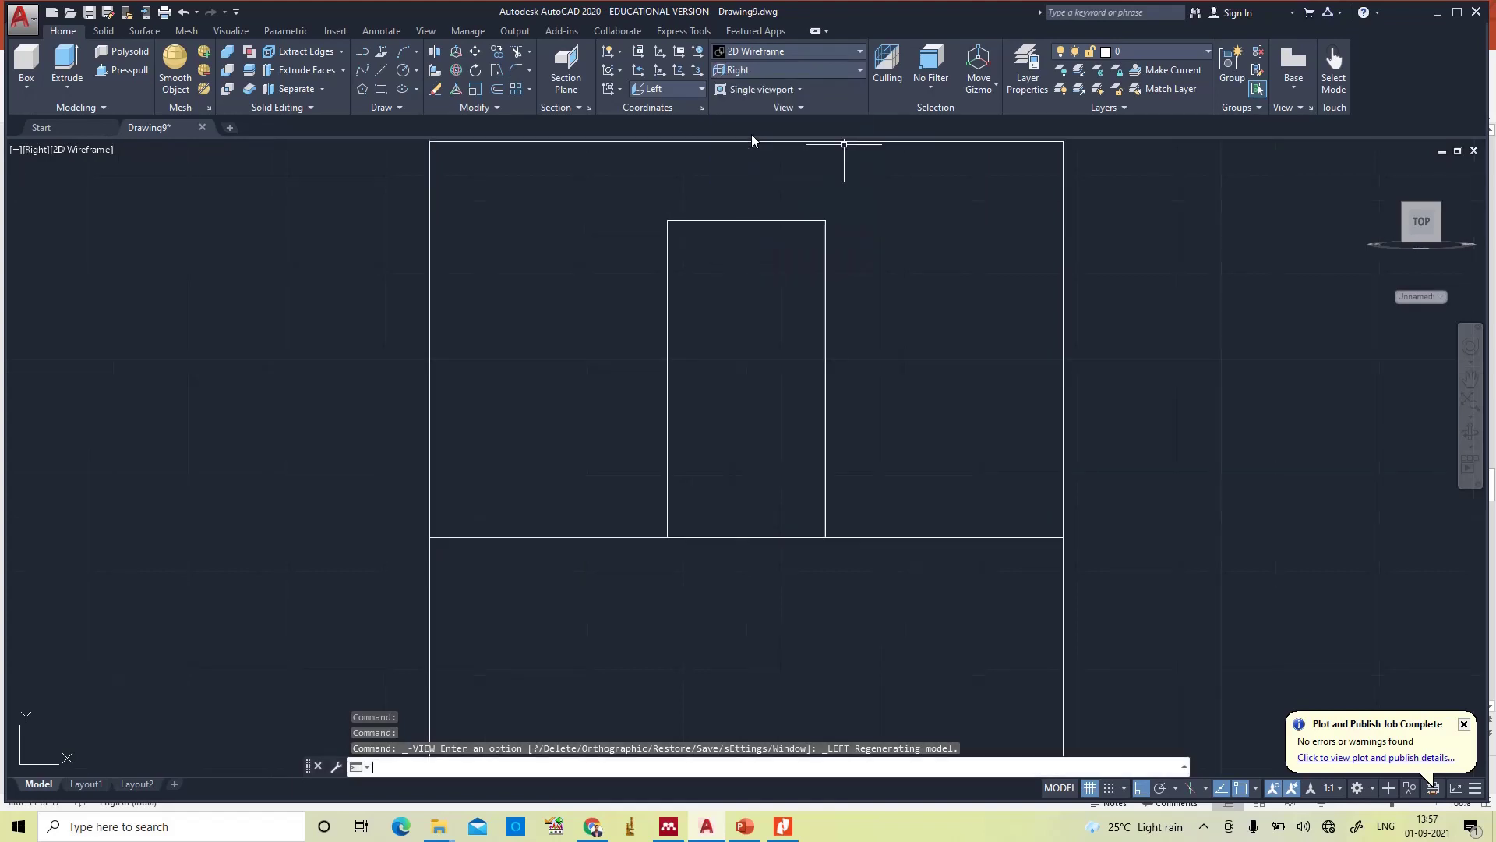
{"action": "left_click", "coordinate": [752, 72]}
{"action": "left_click", "coordinate": [745, 88]}
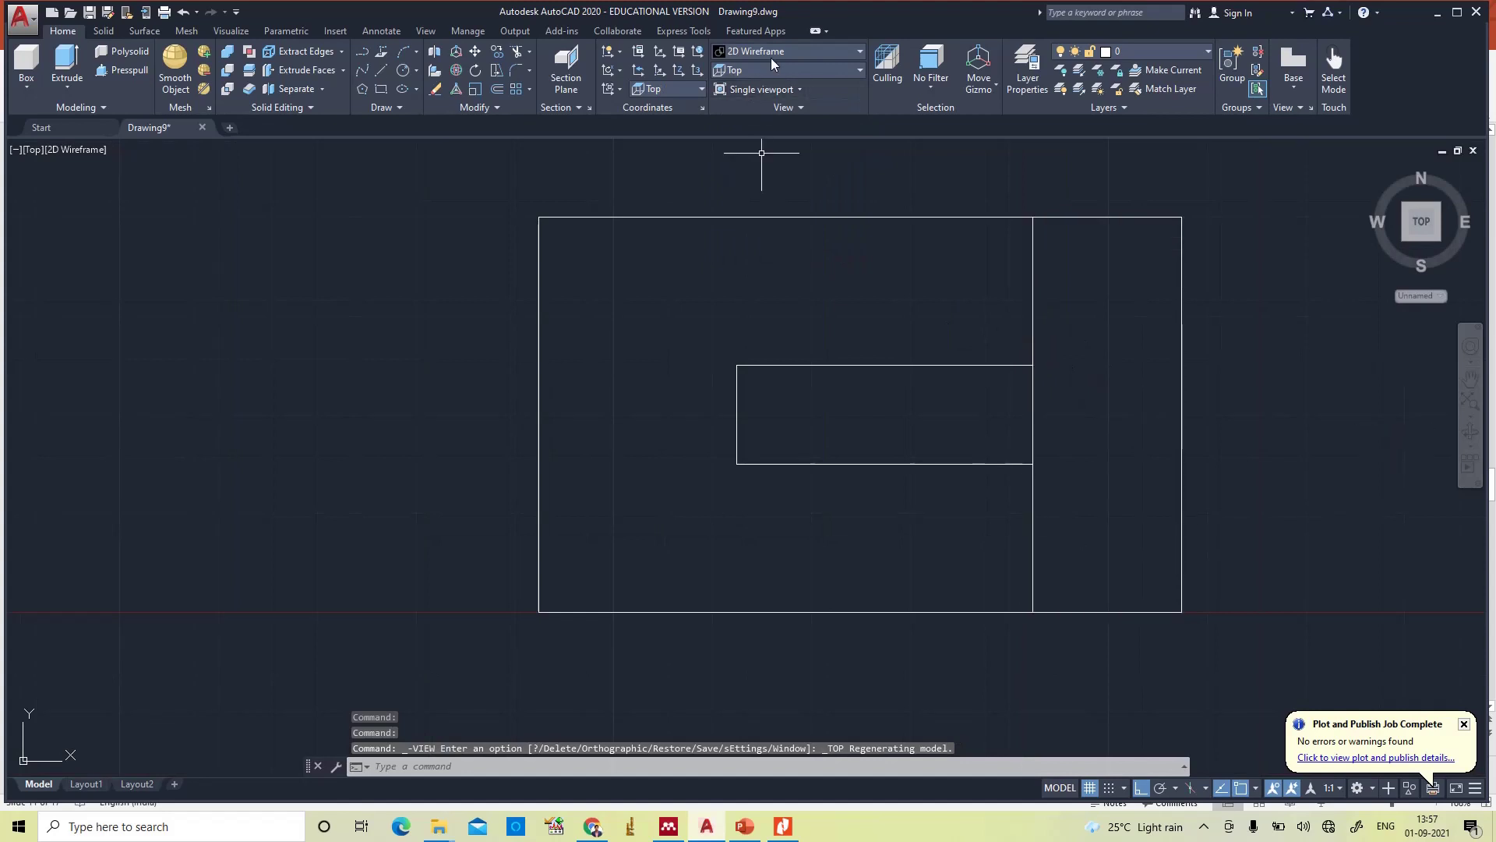
{"action": "left_click", "coordinate": [746, 72]}
{"action": "left_click", "coordinate": [759, 185]}
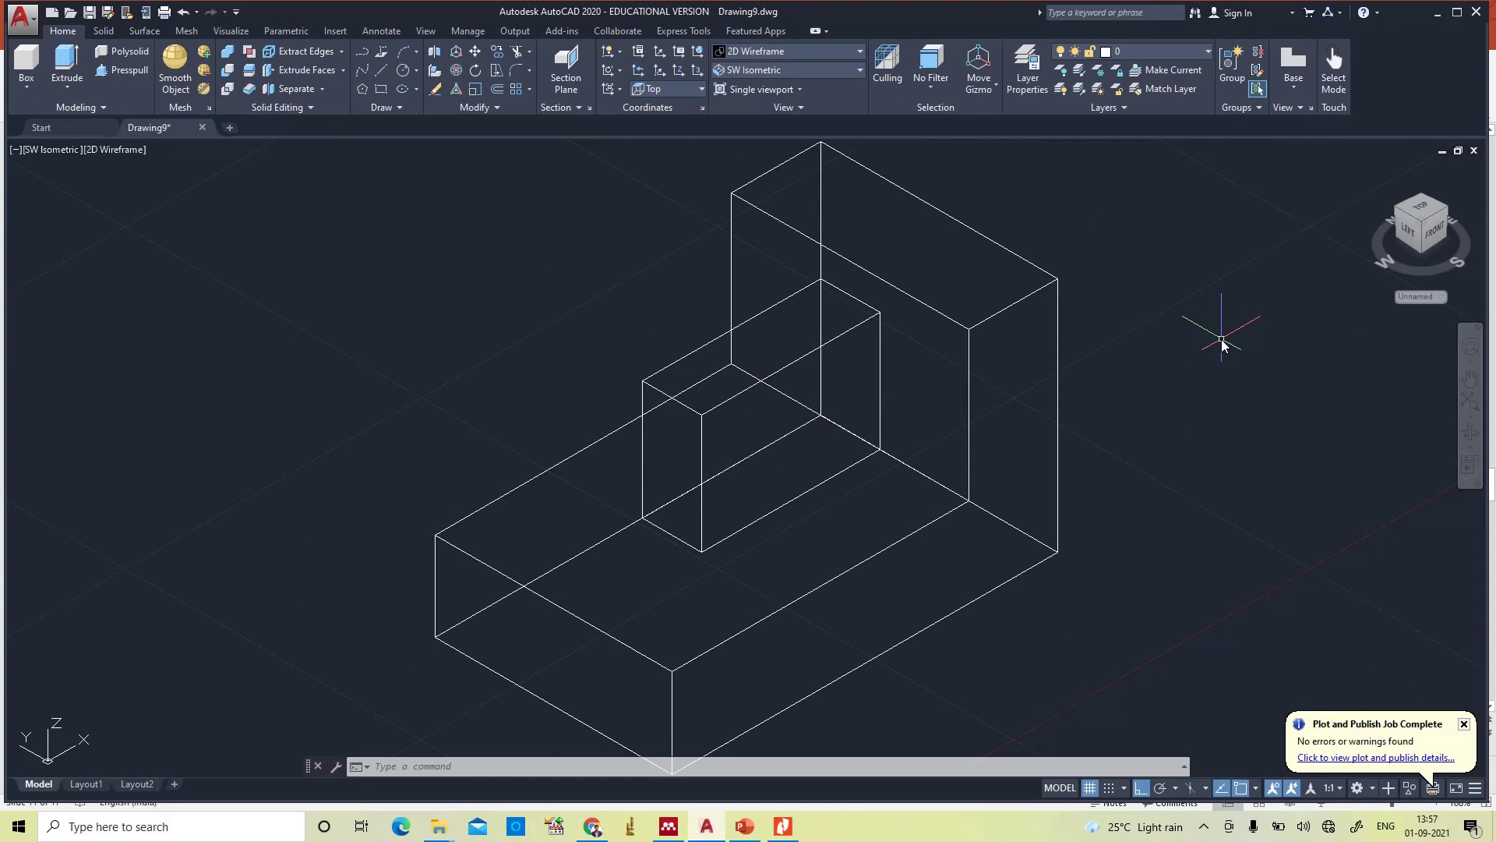
- Union the L-shaped solid with the small 10-unit box
{"action": "type", "text": "UNI"}
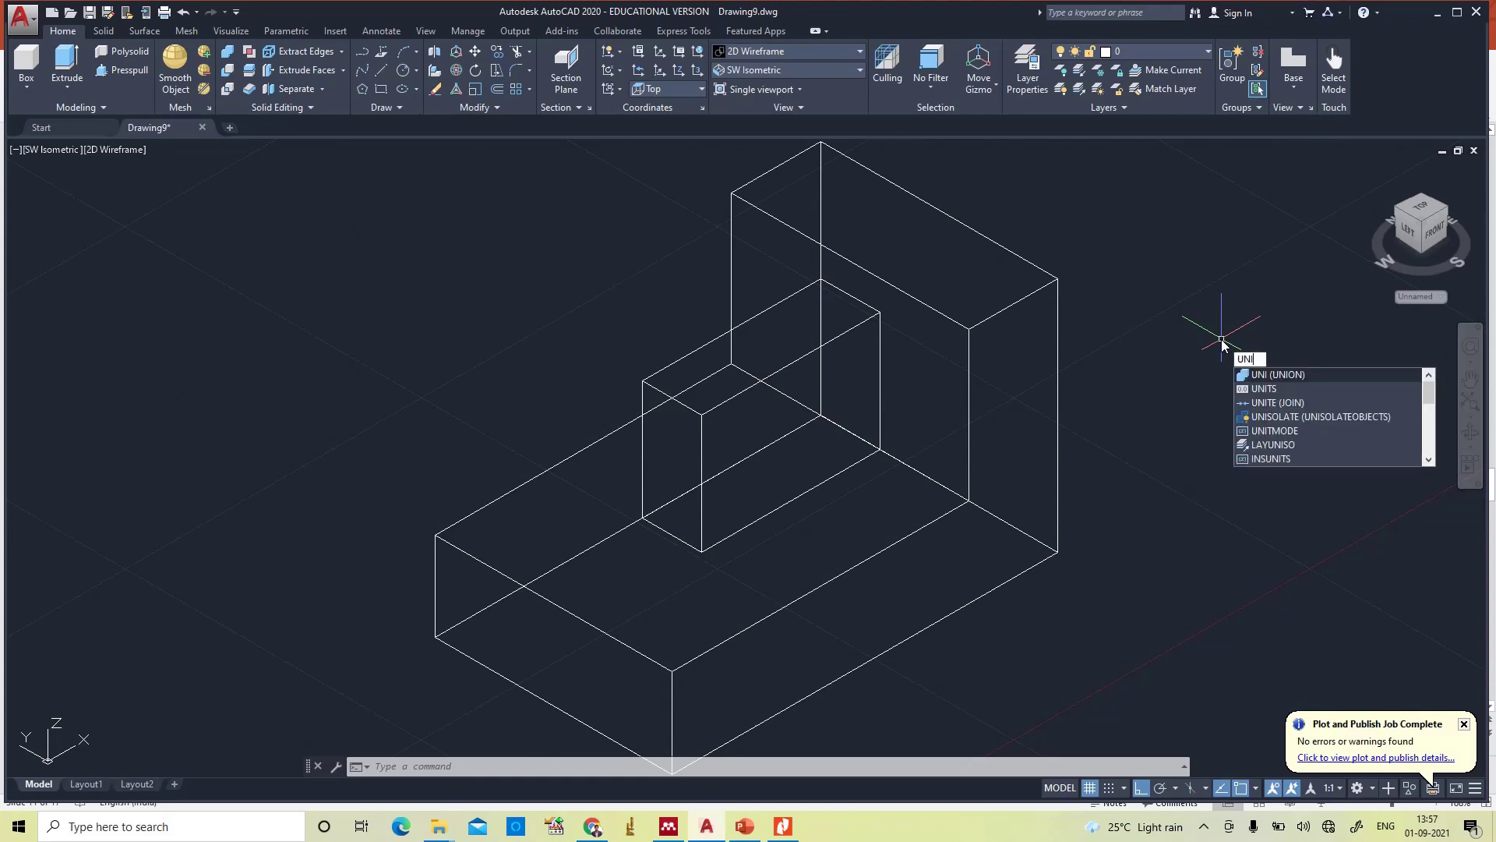
{"action": "key", "text": "Return"}
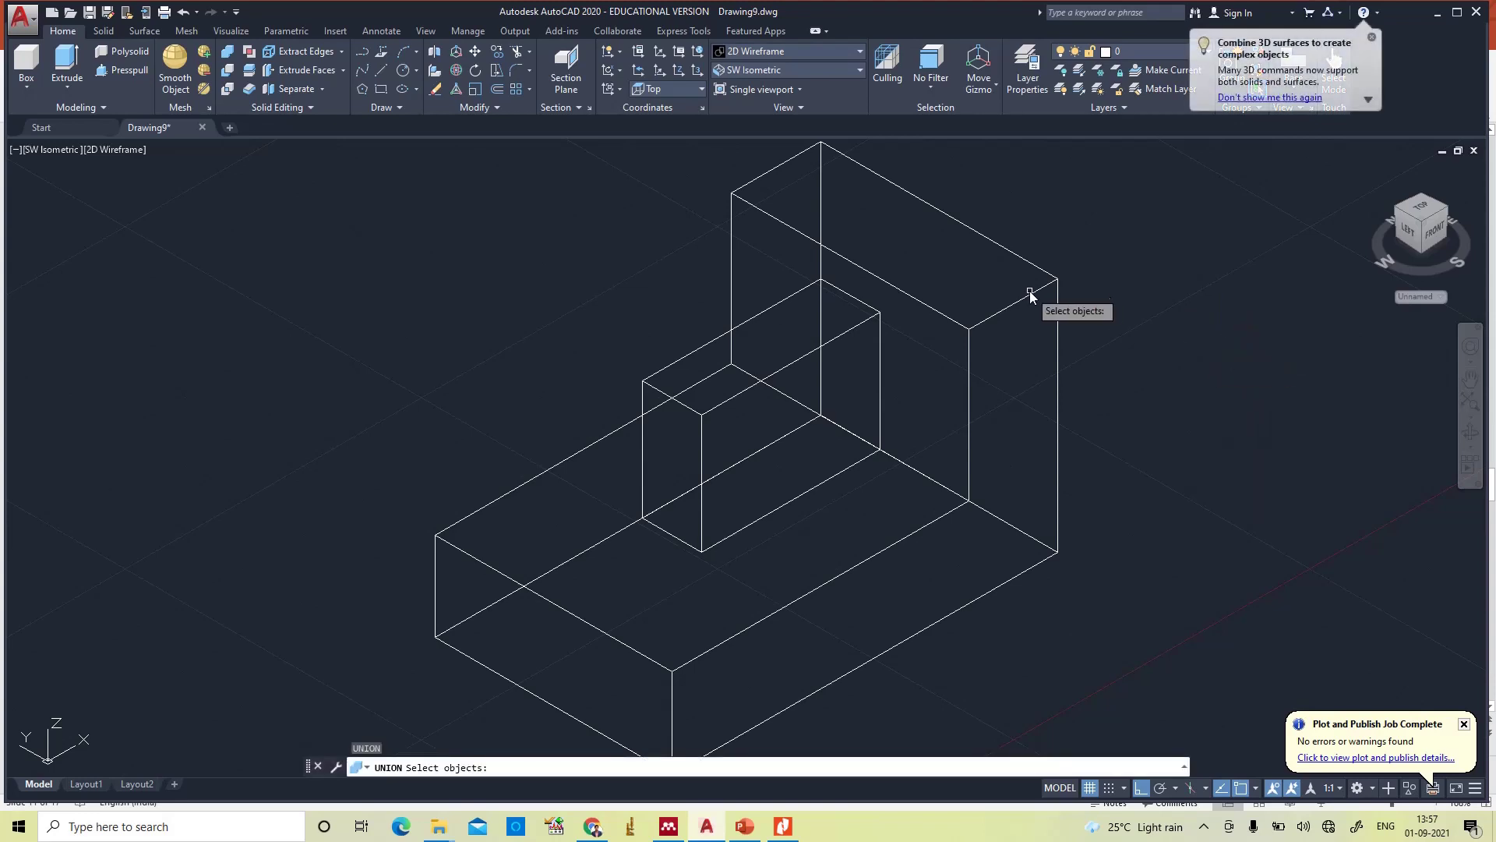
{"action": "left_click", "coordinate": [1031, 296]}
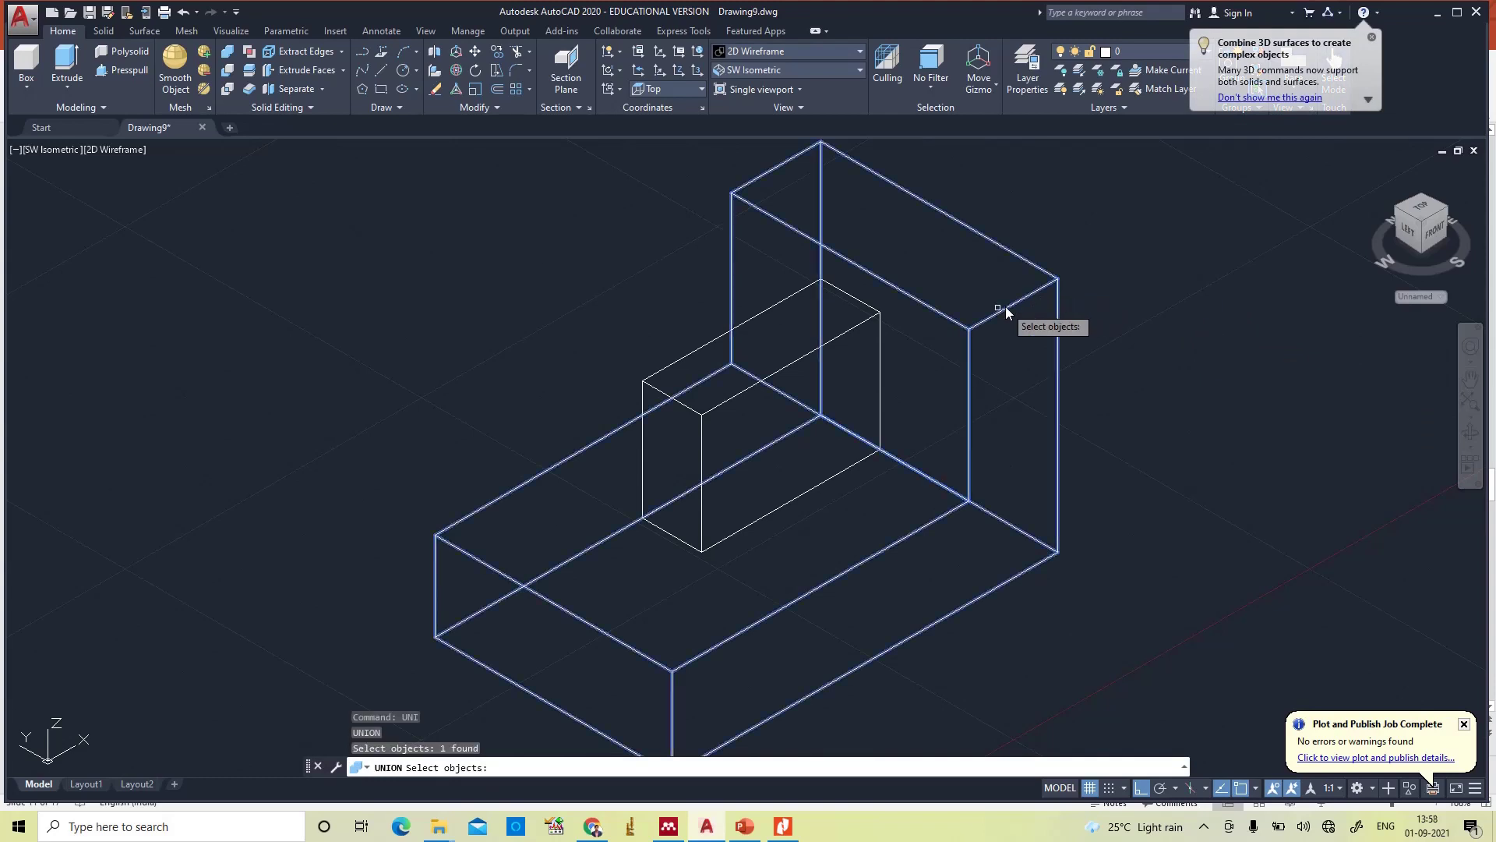
{"action": "left_click", "coordinate": [853, 329]}
{"action": "key", "text": "Return"}
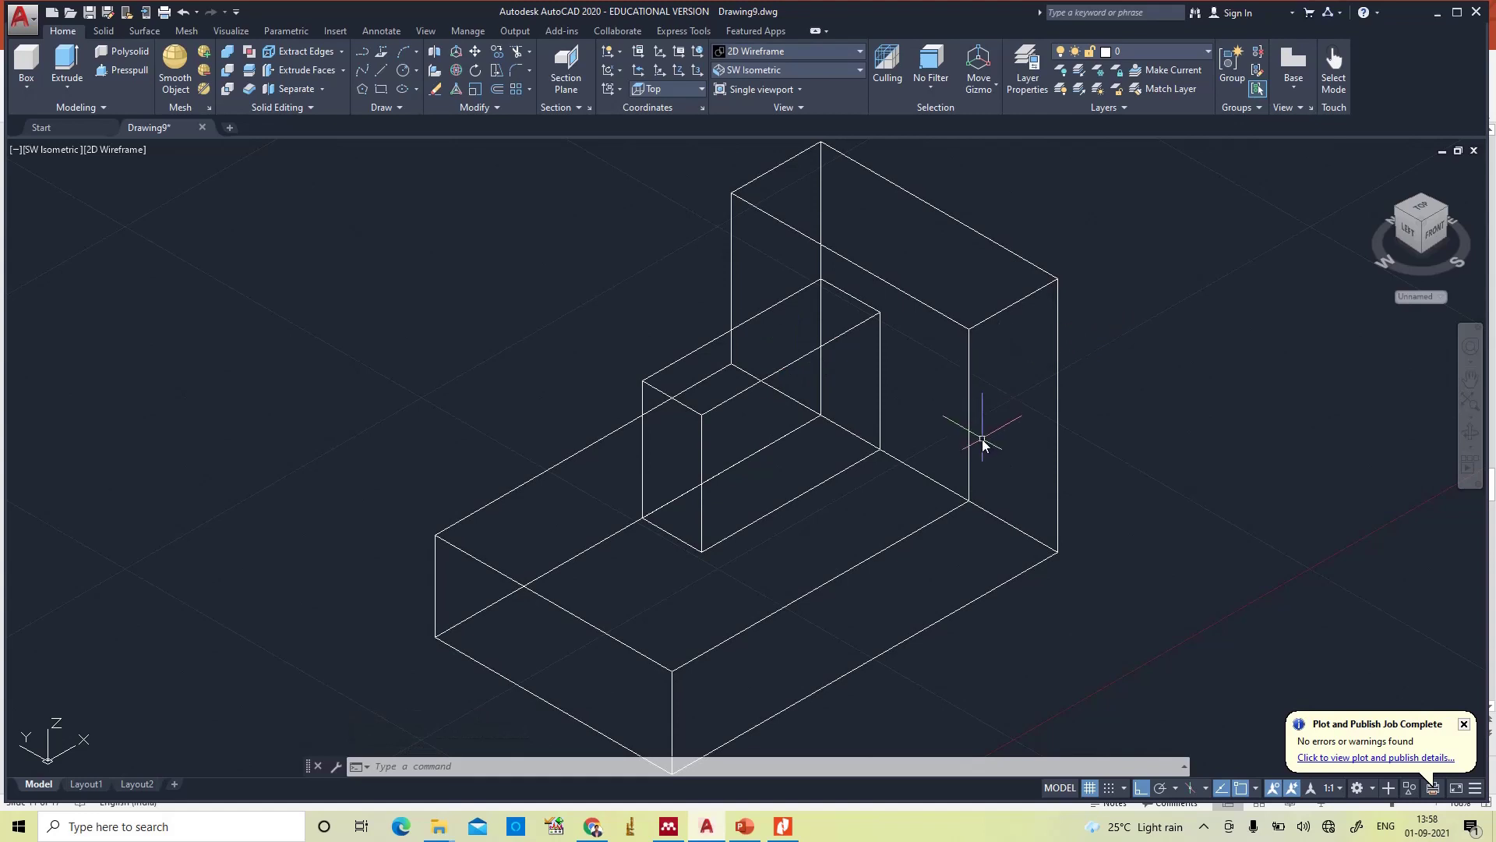
- Try the X-Ray style and Top view, then return to SW Isometric
{"action": "left_click", "coordinate": [755, 51]}
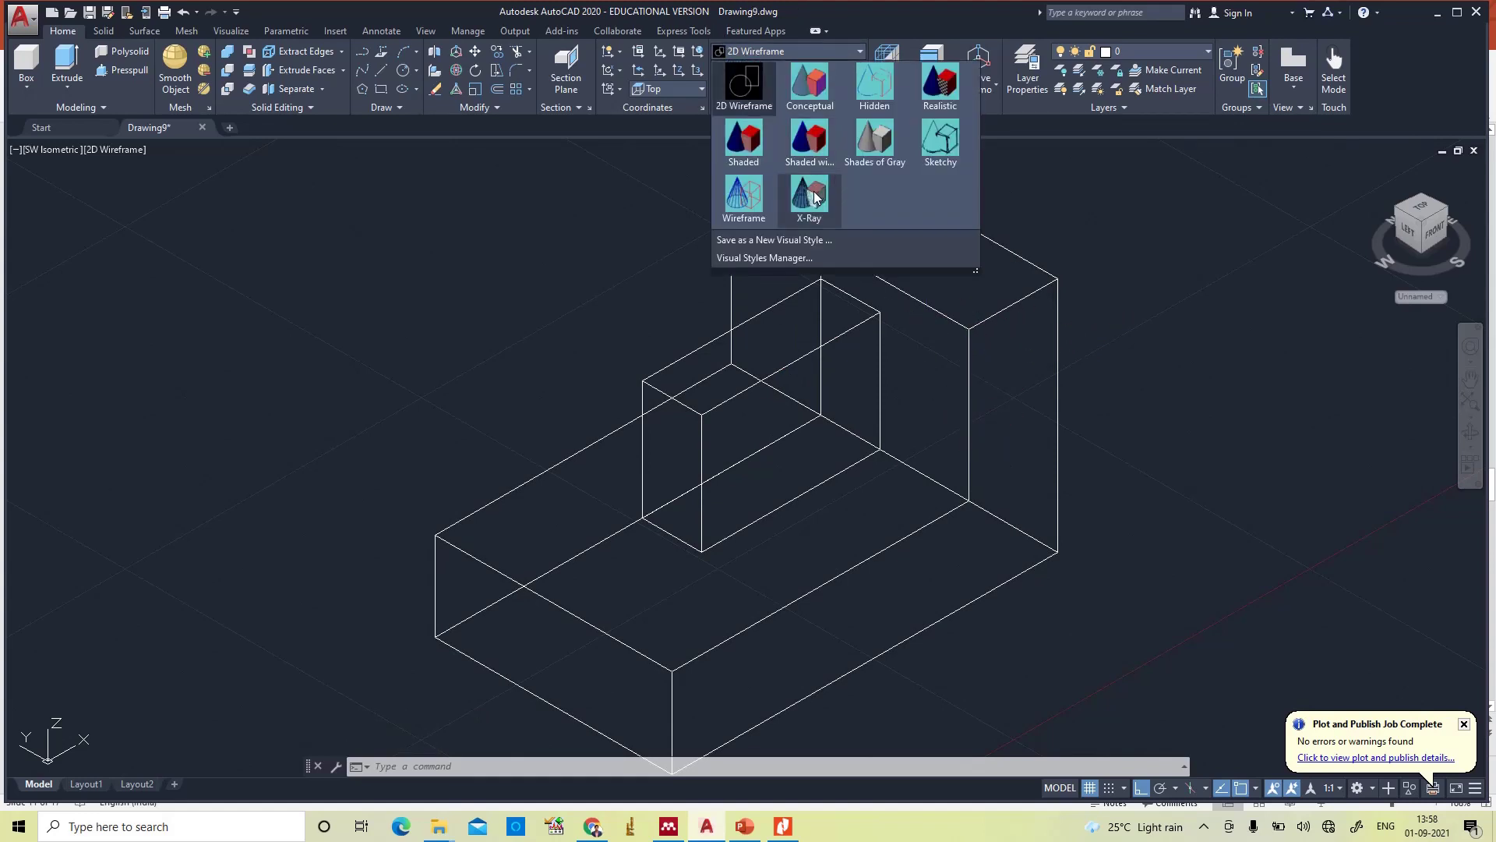
{"action": "left_click", "coordinate": [813, 197]}
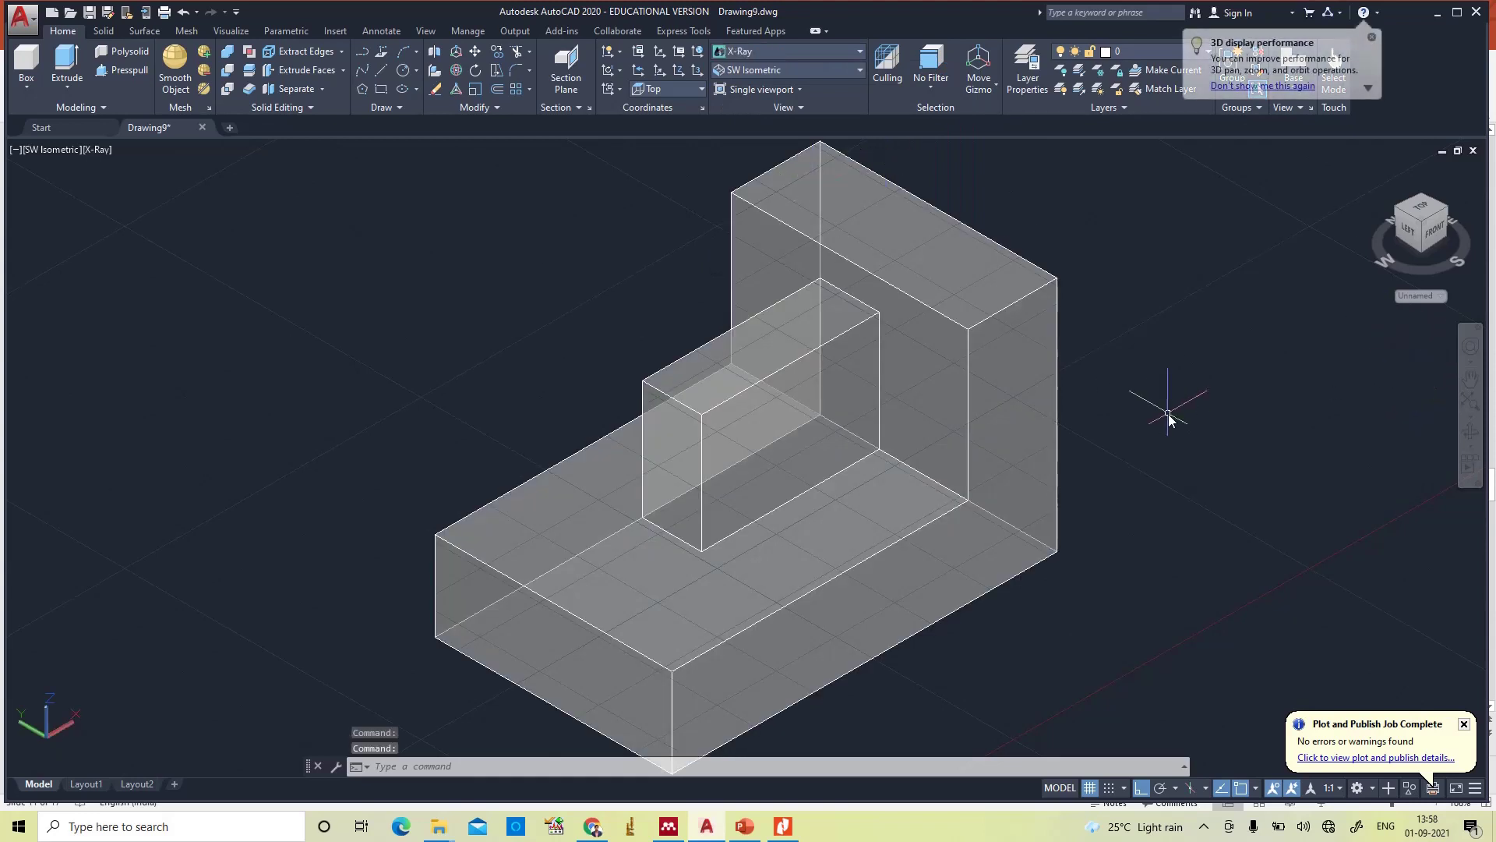
{"action": "left_click", "coordinate": [766, 53]}
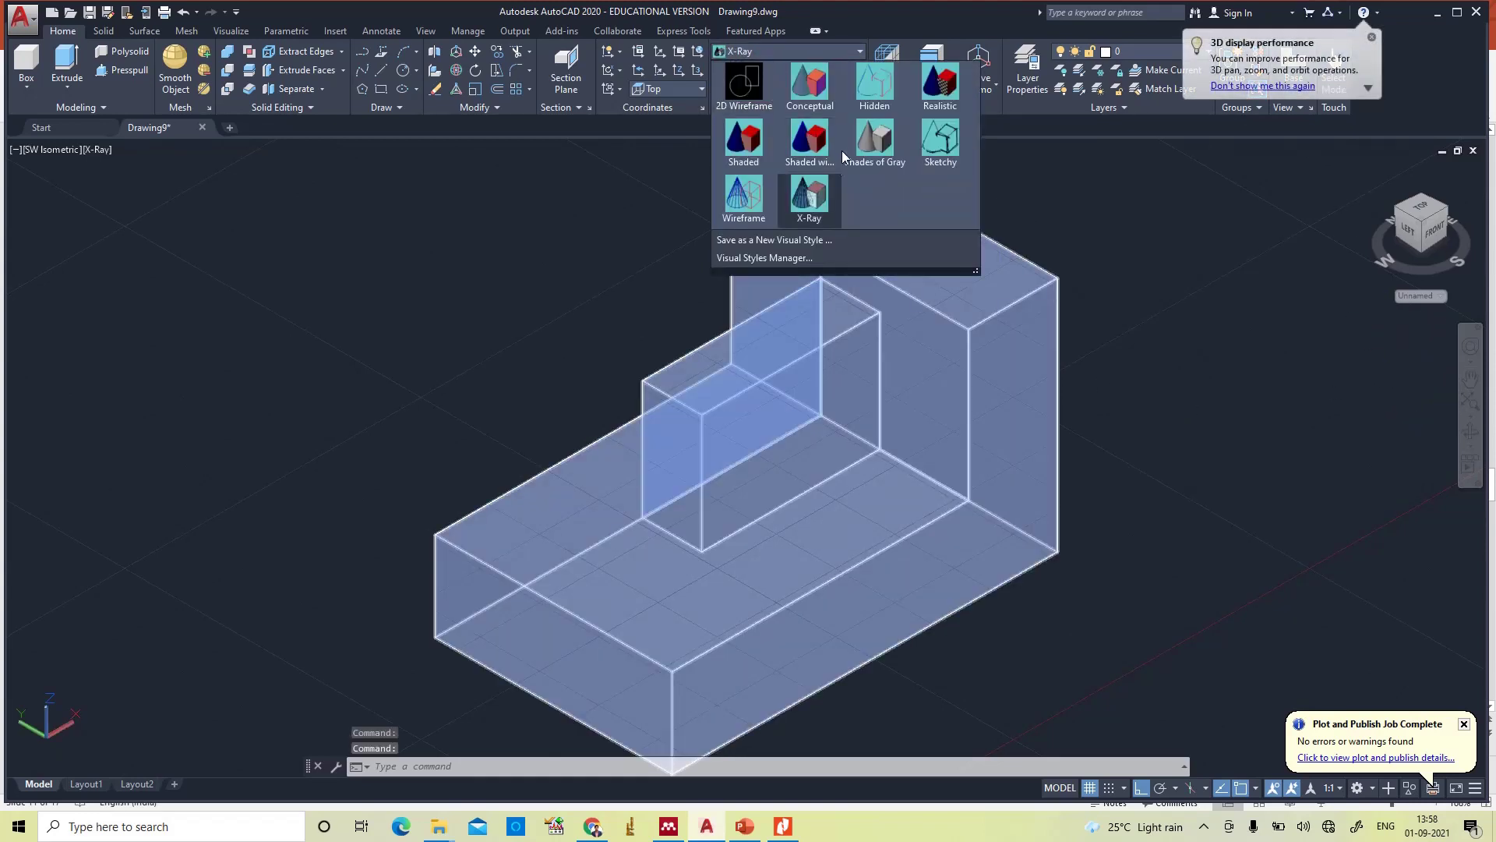
{"action": "left_click", "coordinate": [787, 54]}
{"action": "left_click", "coordinate": [781, 71]}
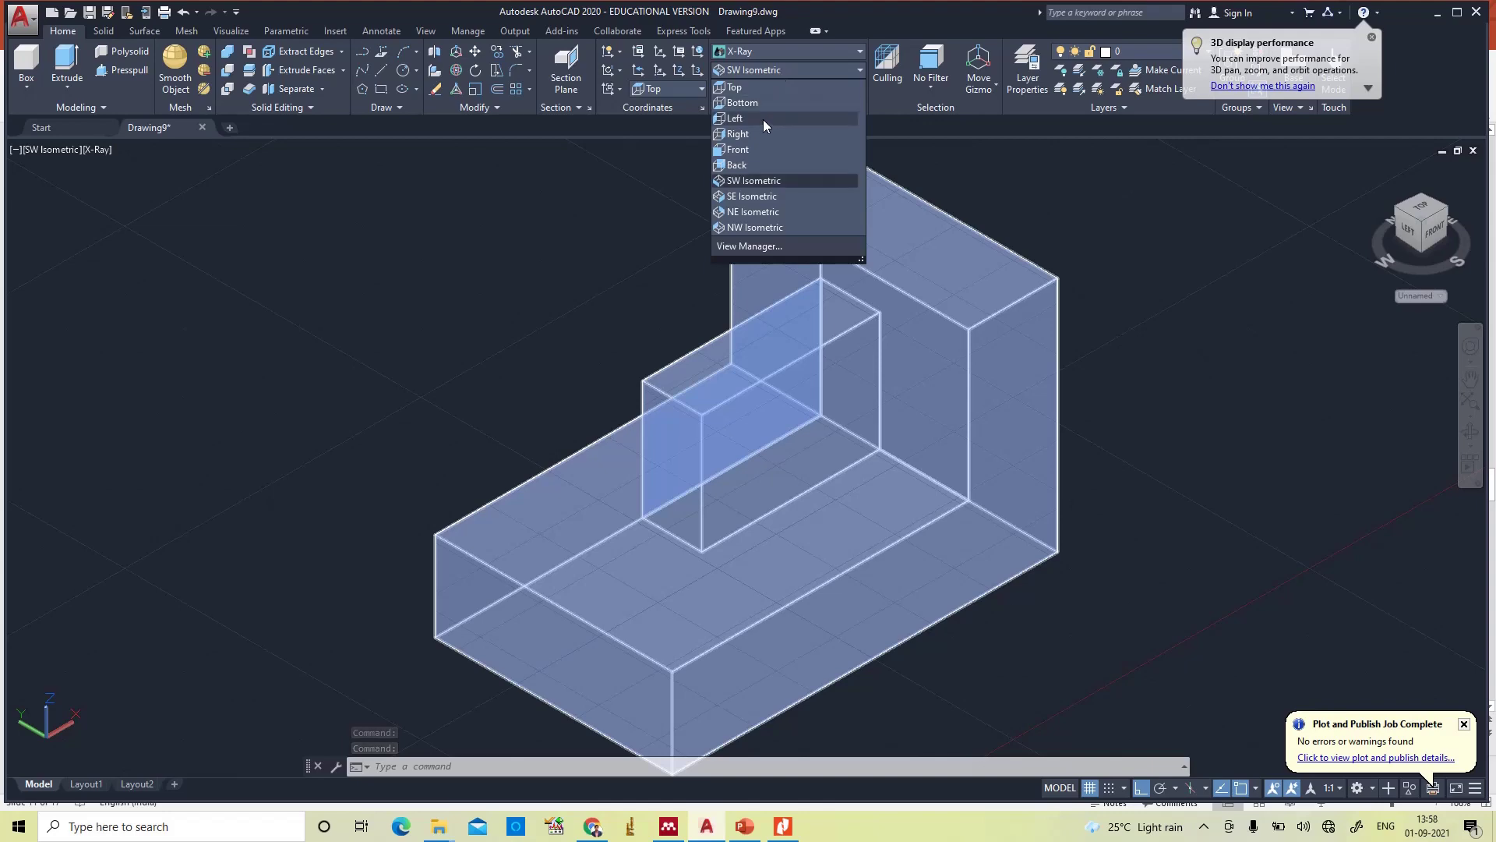
{"action": "left_click", "coordinate": [736, 91]}
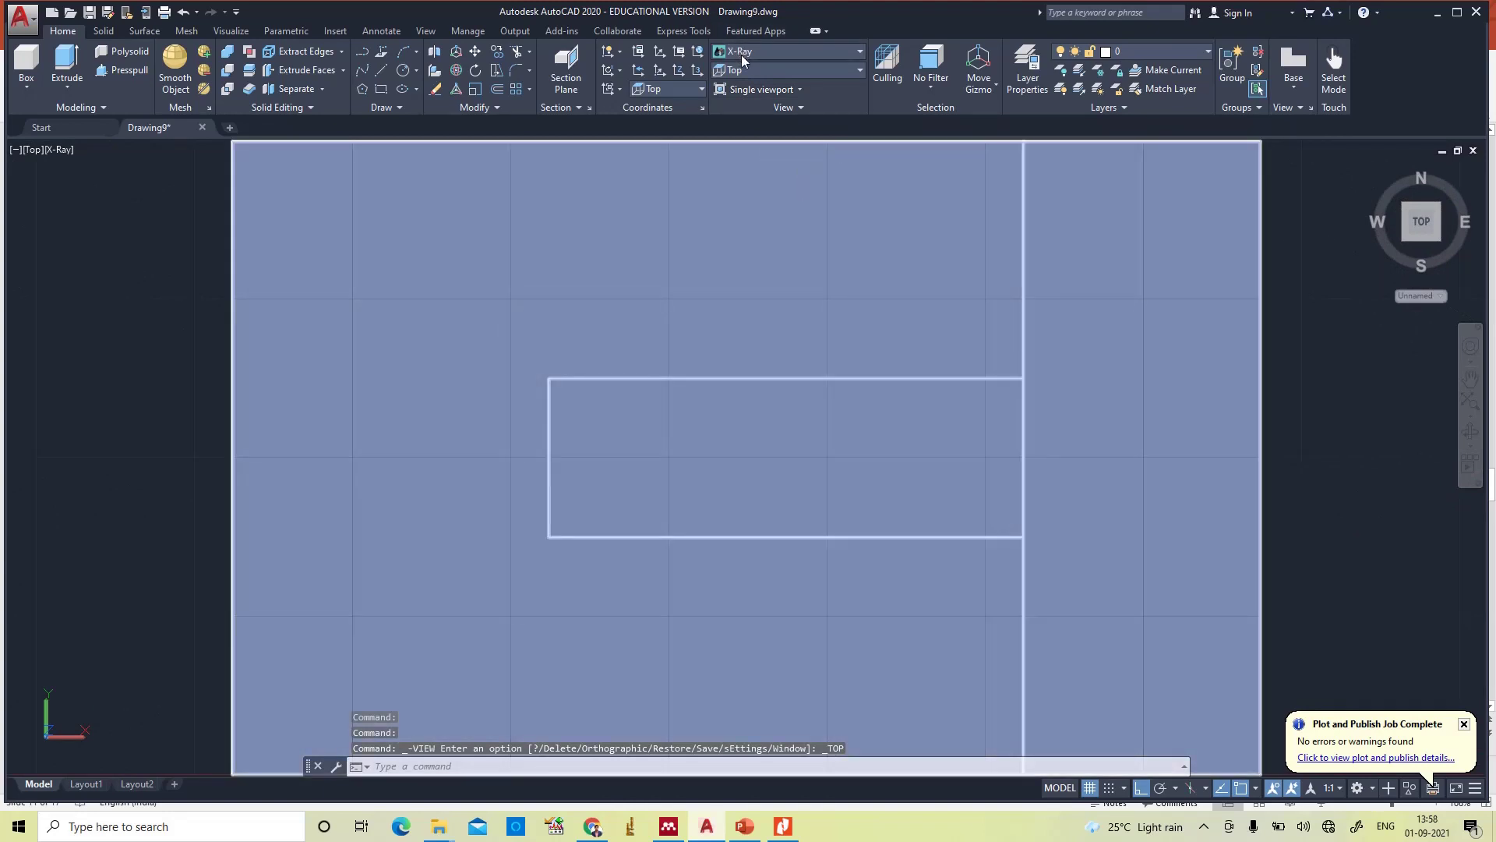
{"action": "left_click", "coordinate": [741, 54]}
{"action": "left_click", "coordinate": [757, 64]}
{"action": "left_click", "coordinate": [756, 74]}
{"action": "left_click", "coordinate": [764, 181]}
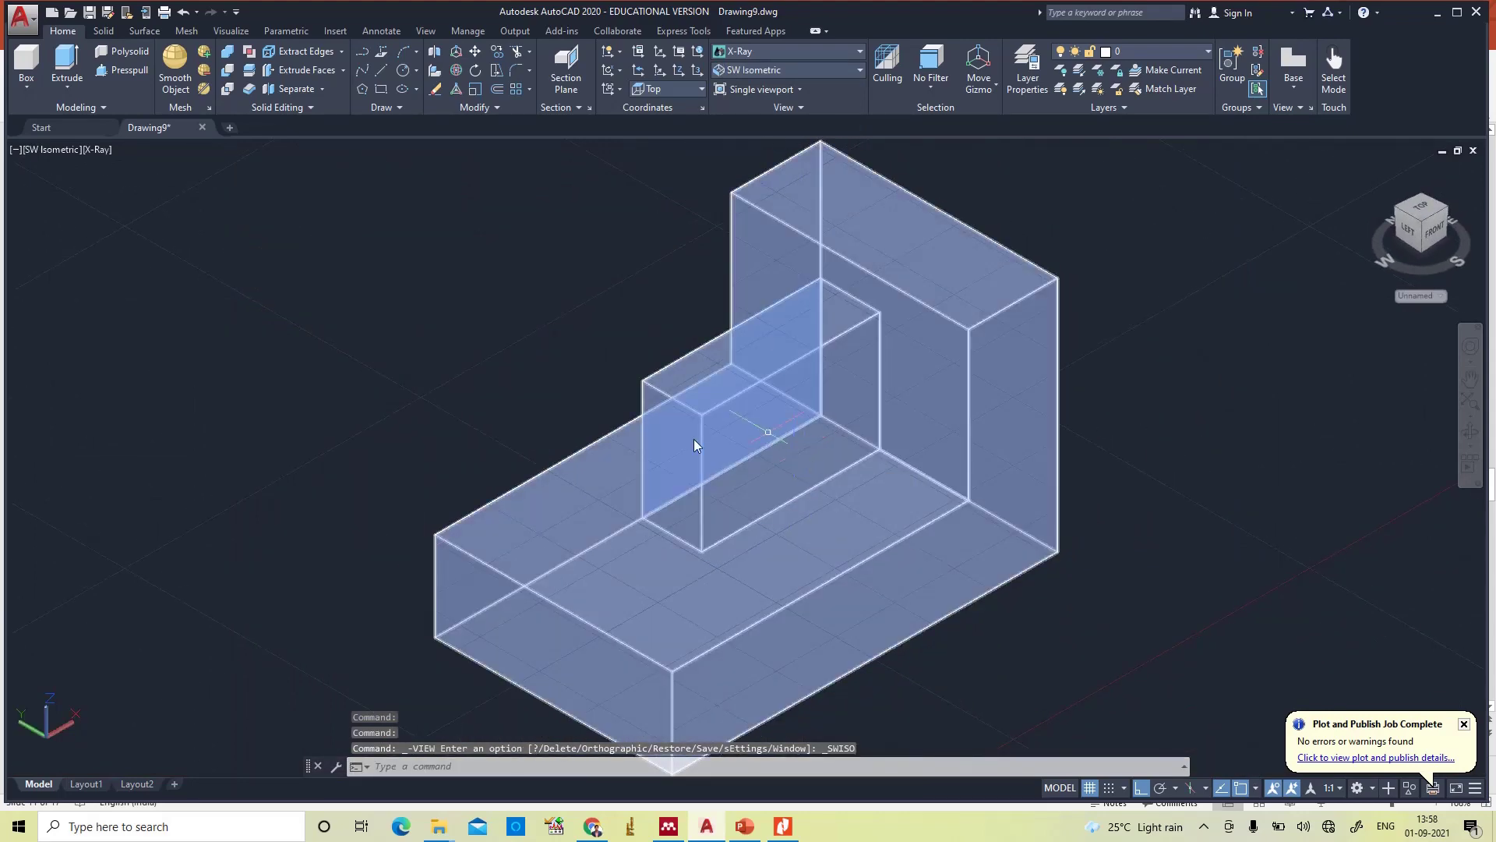
- Set the 2D Wireframe visual style and switch to the Layout1 sheet
{"action": "left_click", "coordinate": [756, 50]}
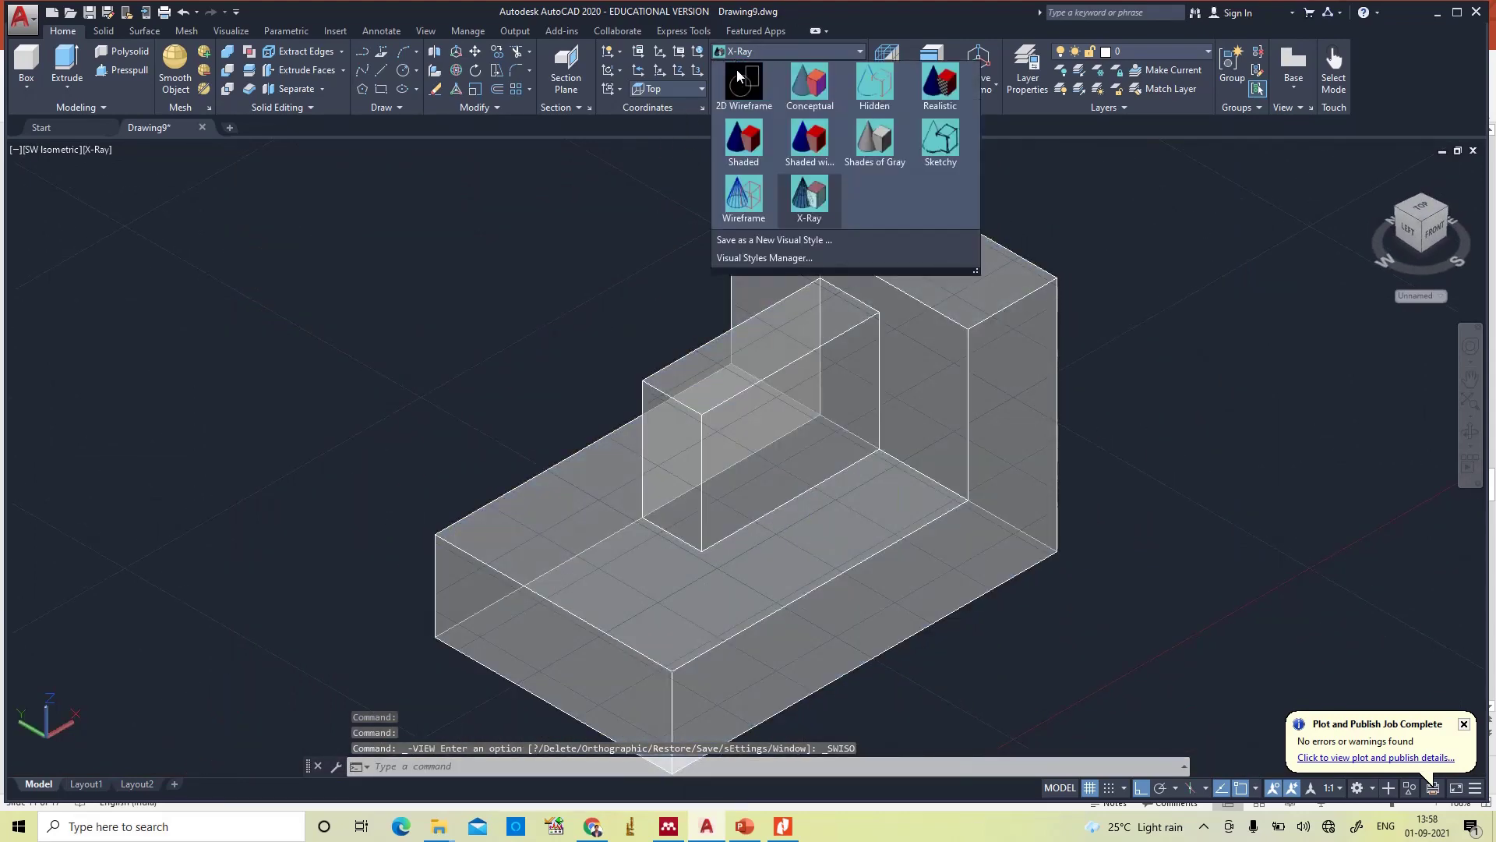
{"action": "left_click", "coordinate": [739, 72]}
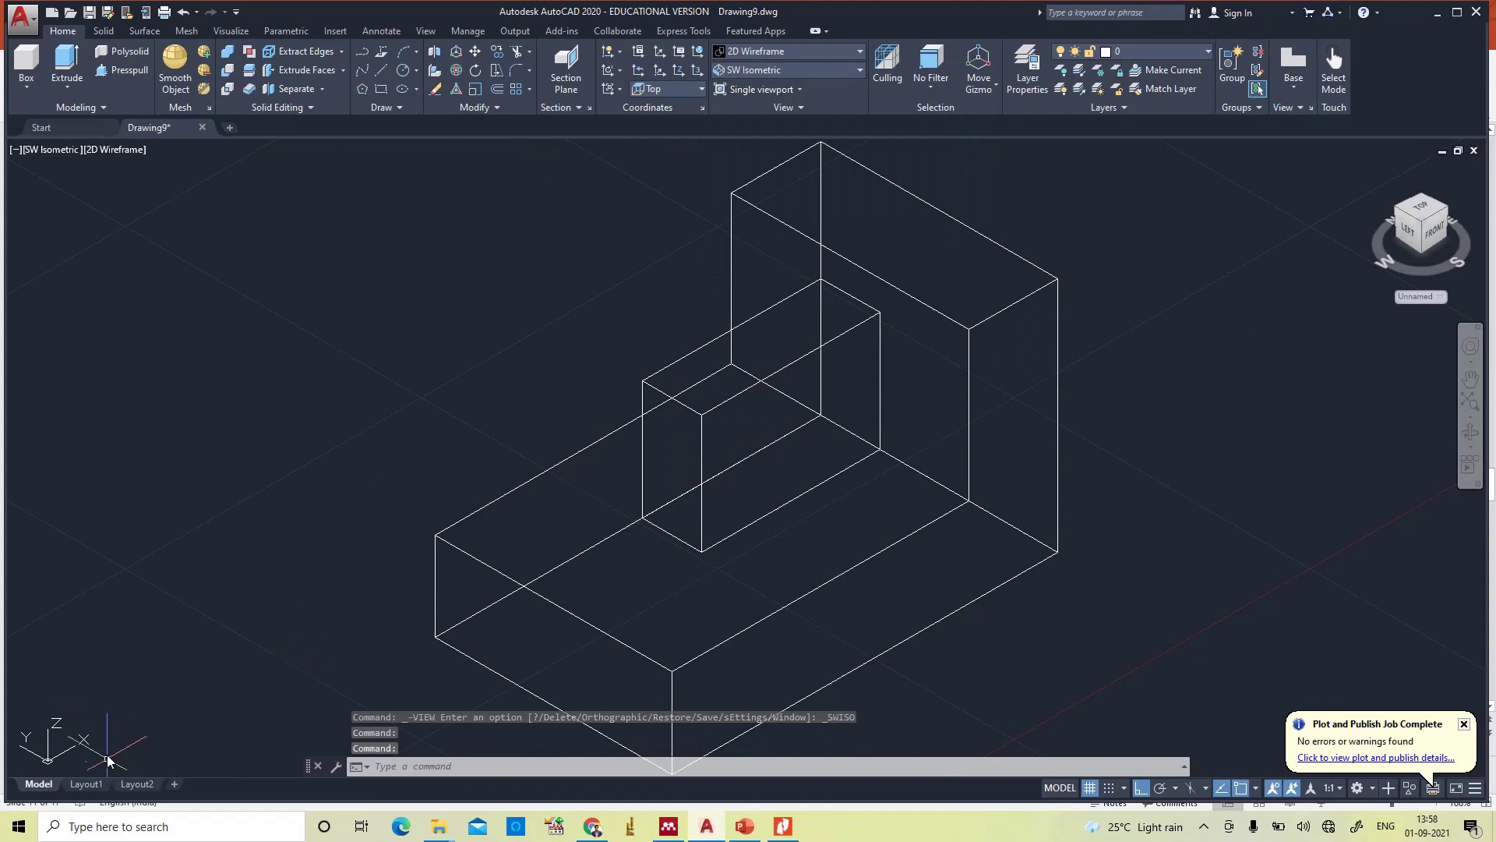
{"action": "left_click", "coordinate": [86, 784]}
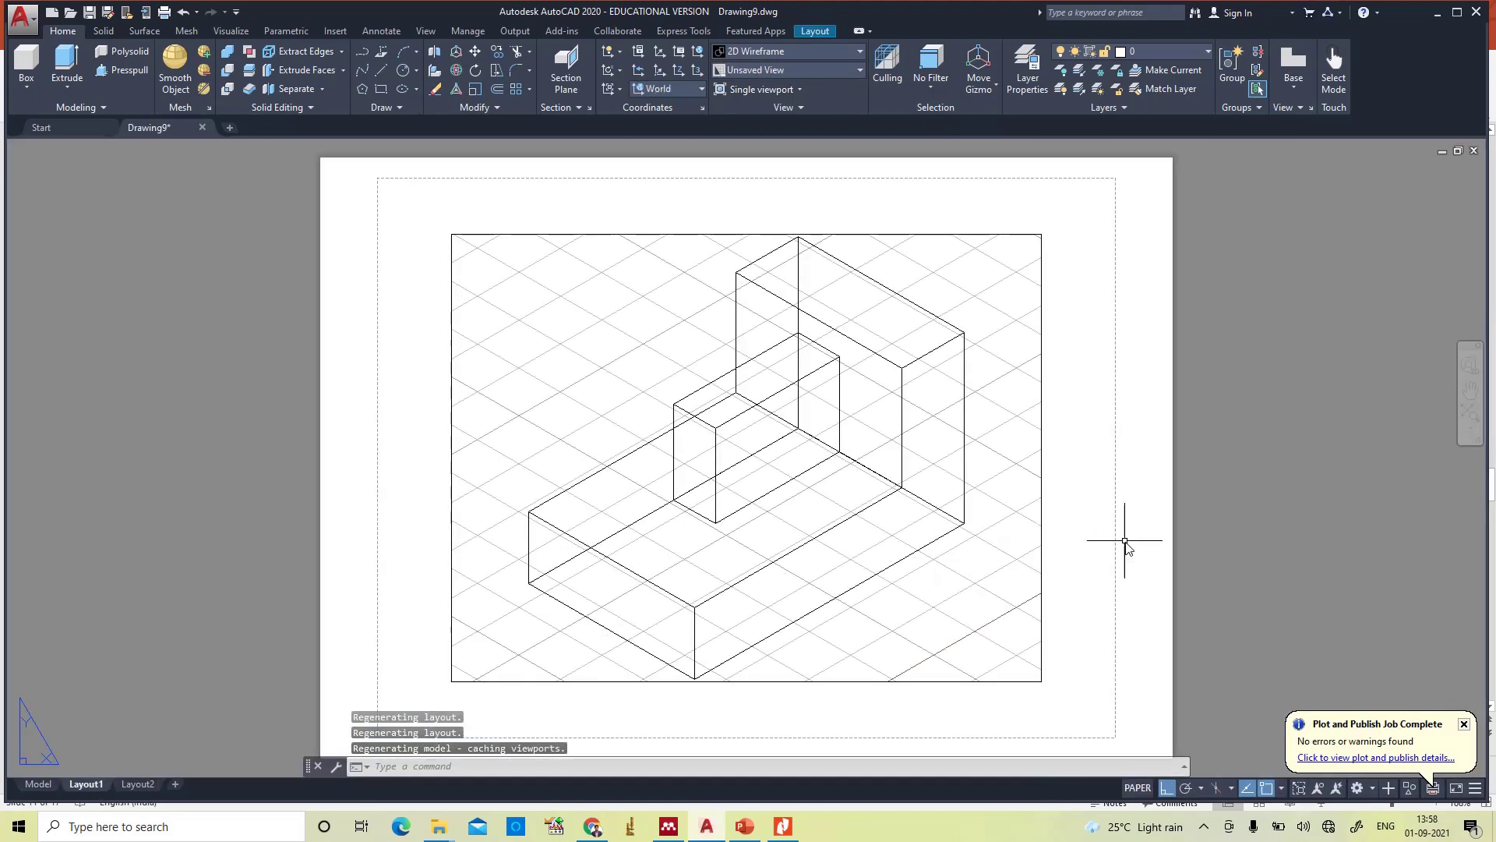
- Pan the block out of the Layout1 viewport in model space and turn the grid off
{"action": "left_click", "coordinate": [1137, 788]}
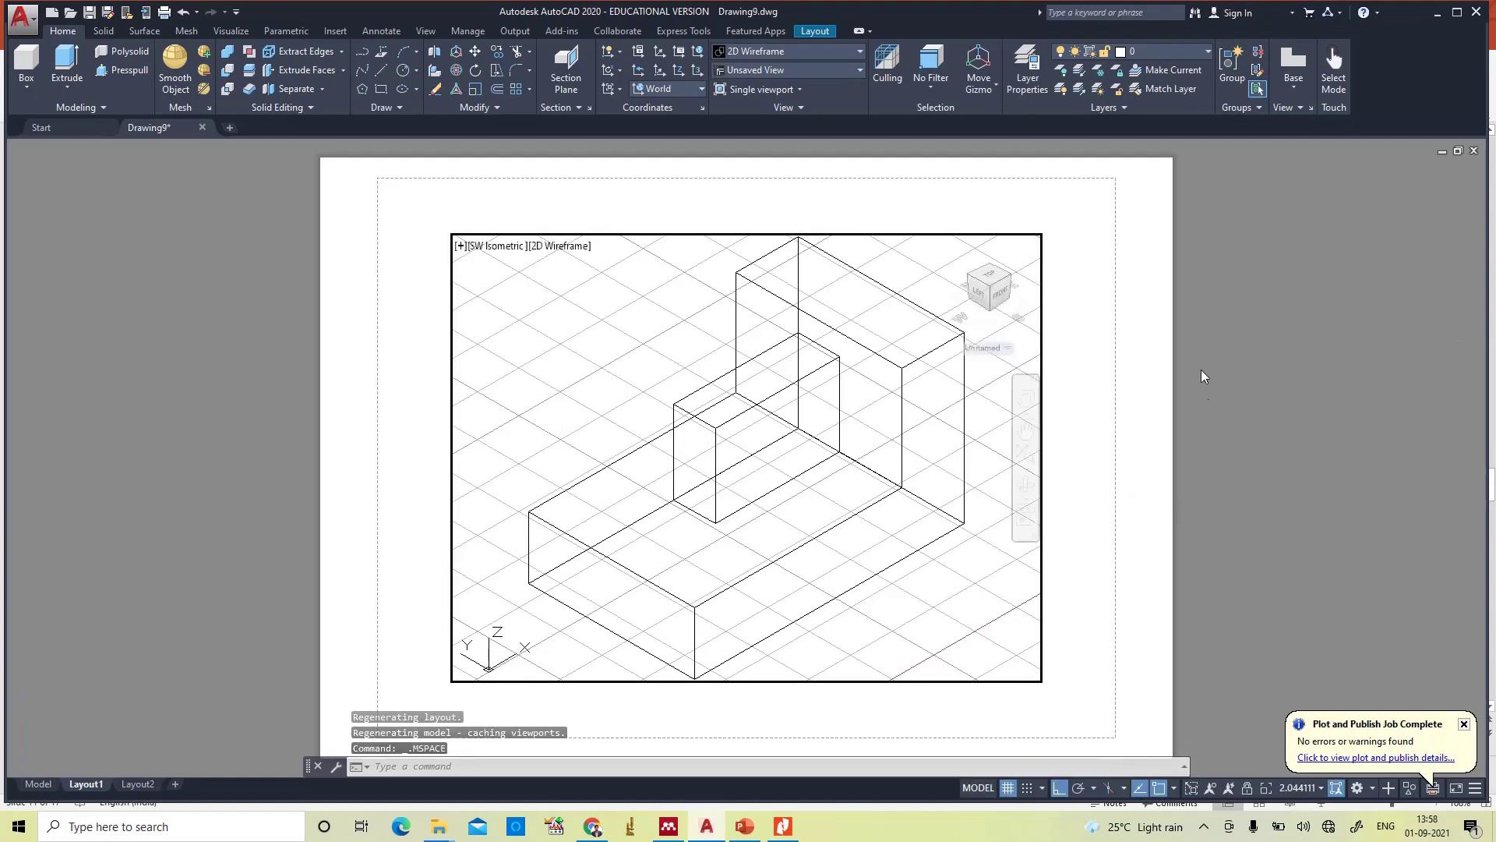
{"action": "left_click", "coordinate": [1024, 432]}
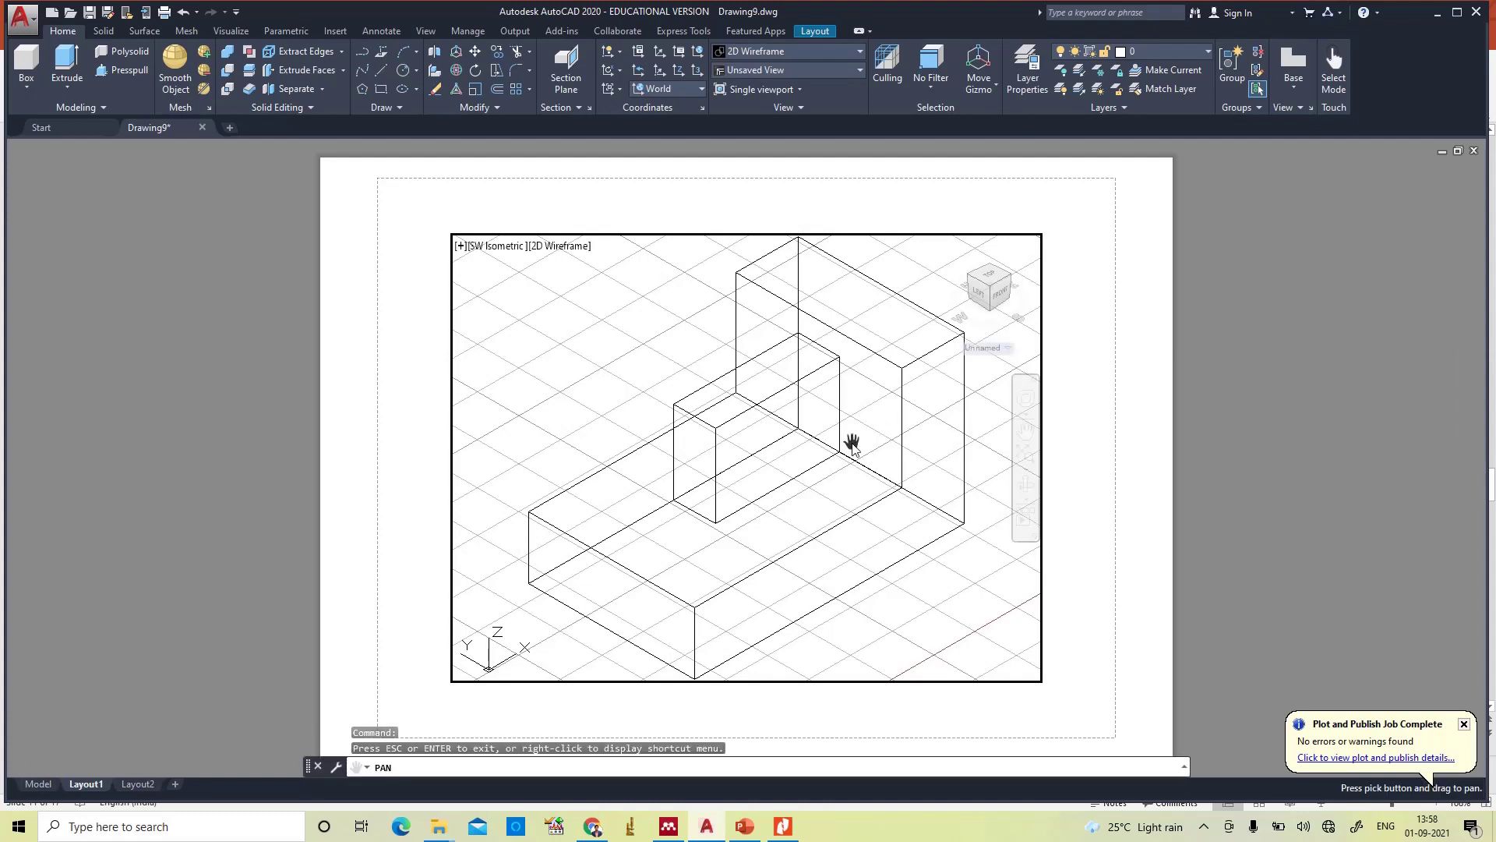
{"action": "left_click_drag", "start_coordinate": [867, 421], "coordinate": [153, 447]}
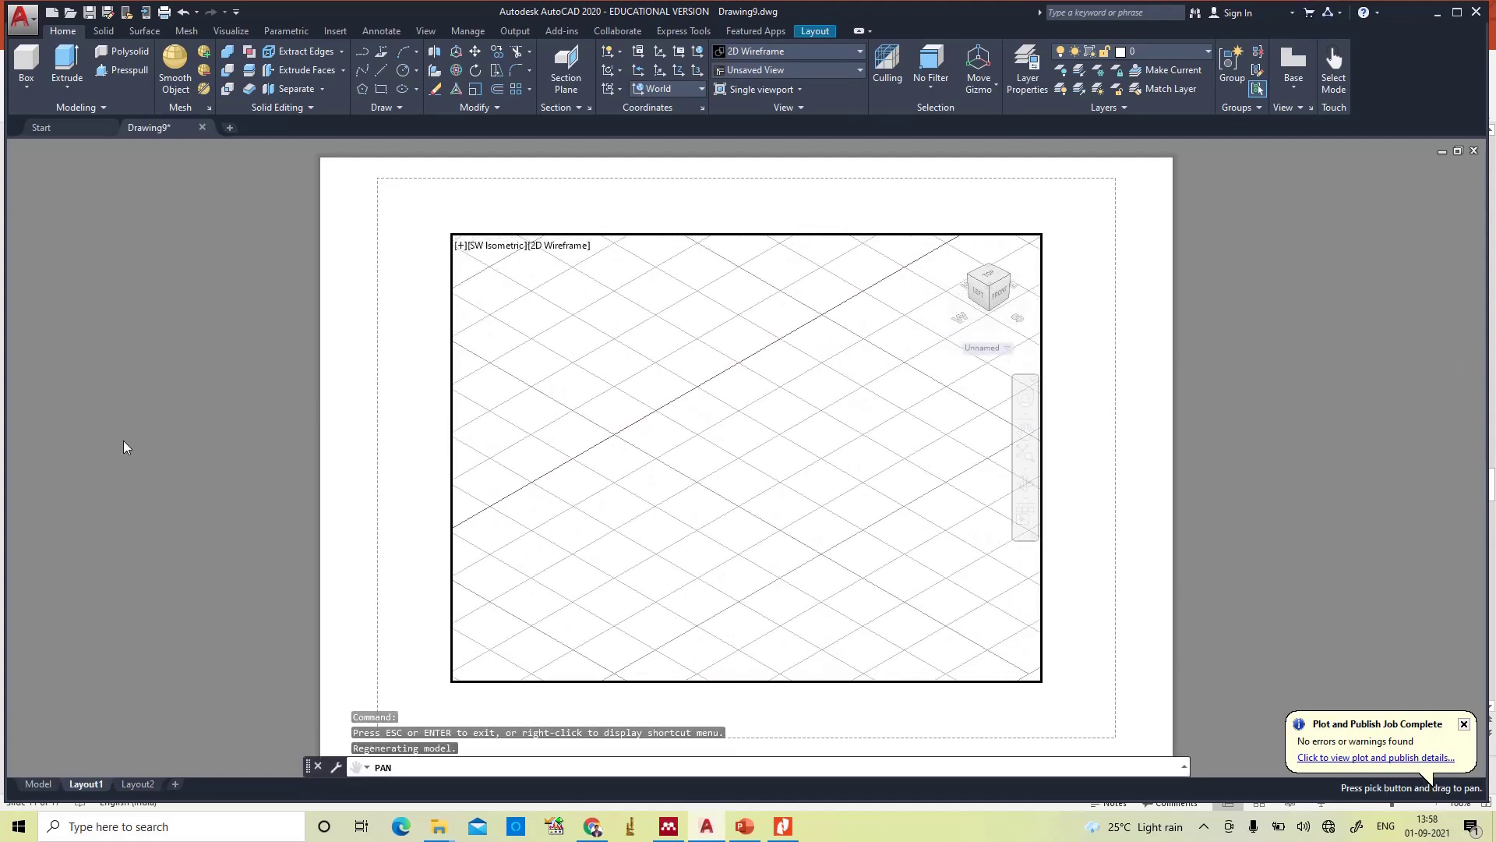
{"action": "key", "text": "Escape"}
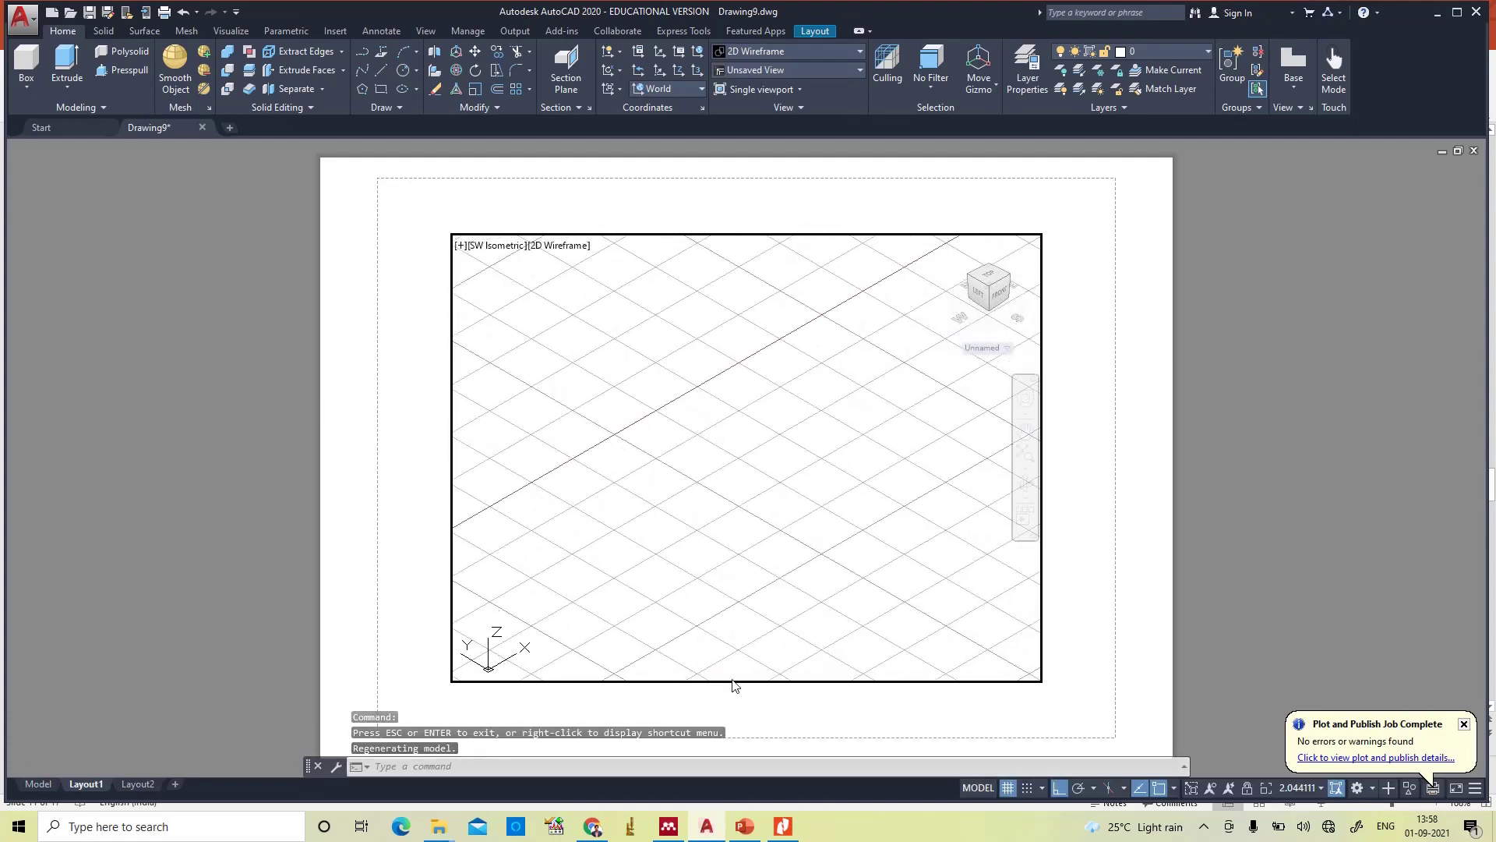
{"action": "left_click", "coordinate": [1008, 789]}
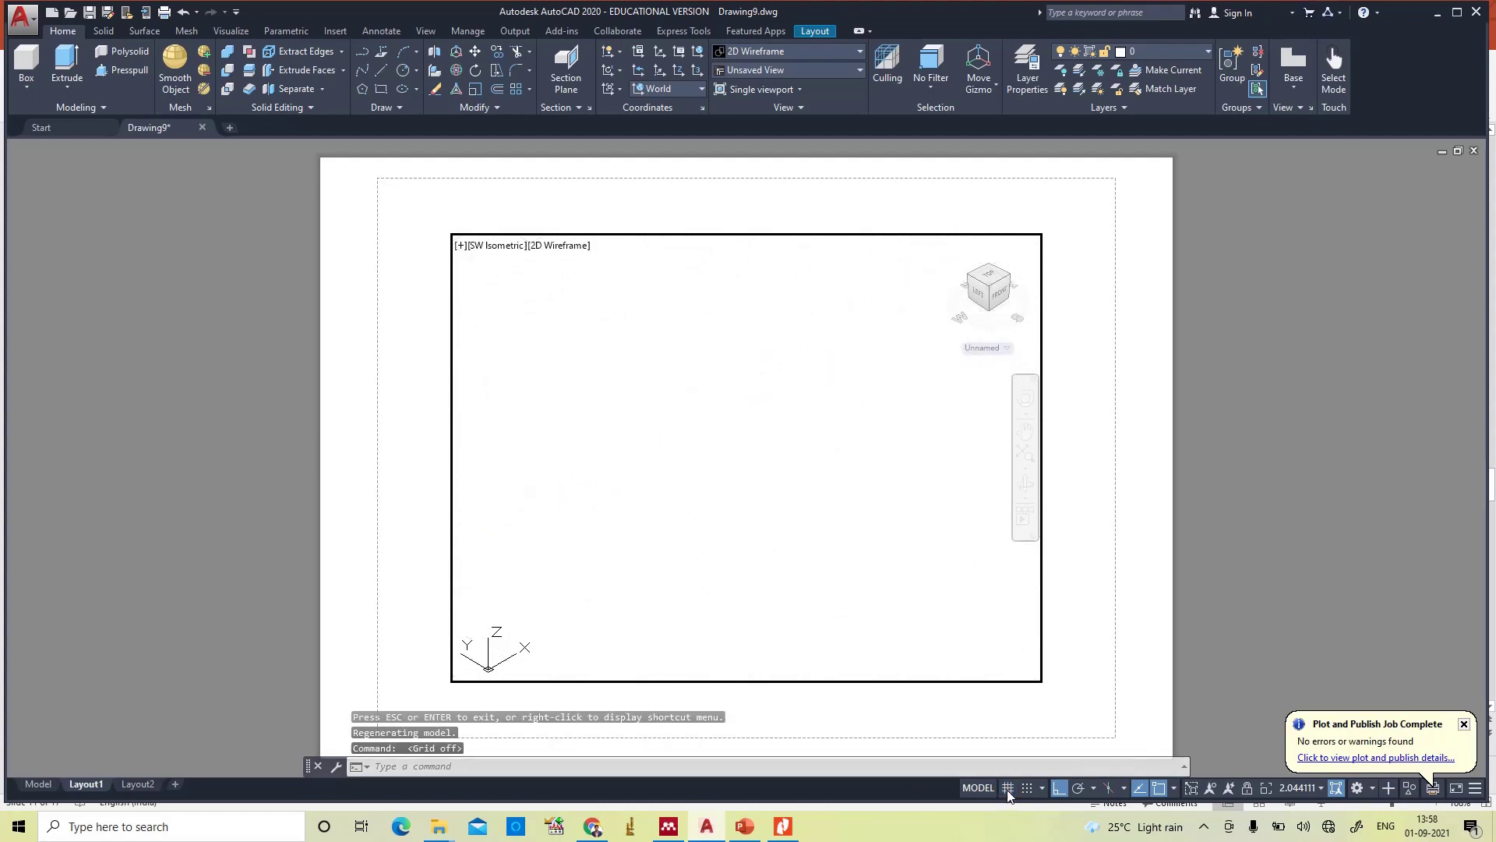
- Create a base view from model space with front, isometric and side projected views
{"action": "left_click", "coordinate": [1290, 91]}
{"action": "left_click", "coordinate": [1316, 115]}
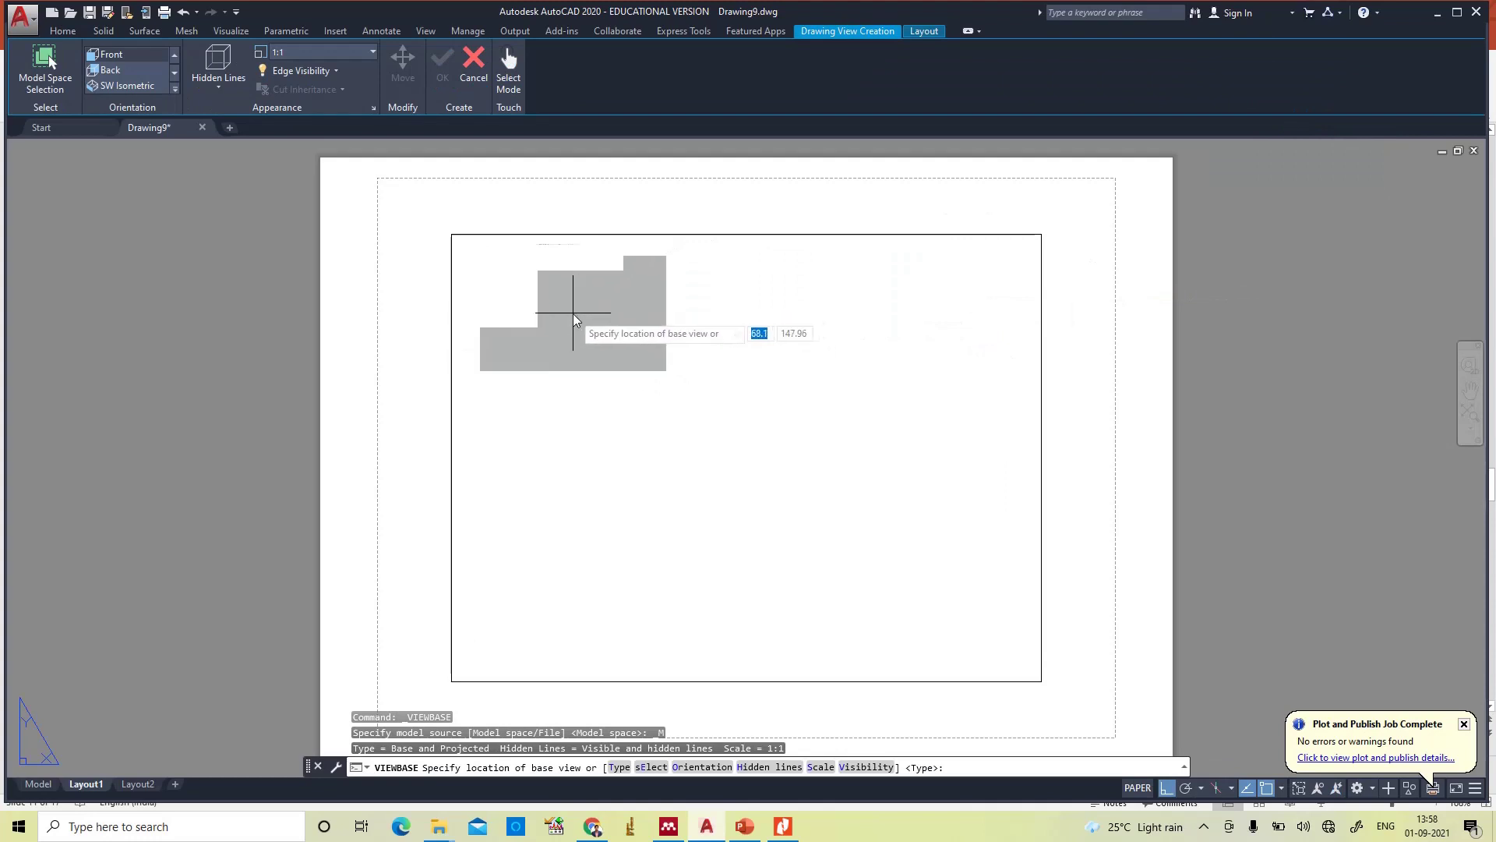
{"action": "left_click", "coordinate": [572, 314]}
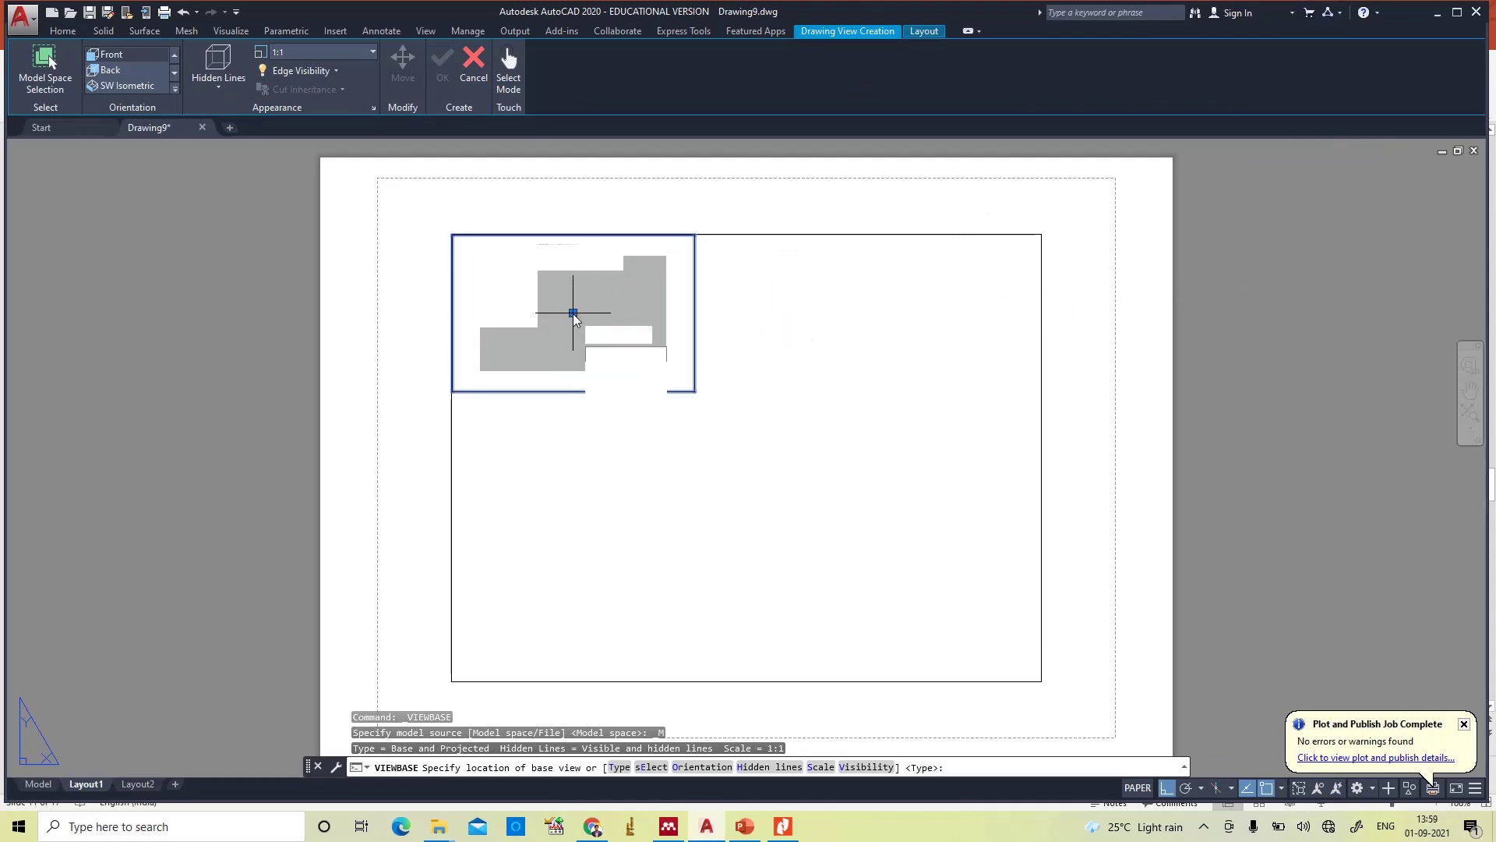
{"action": "key", "text": "Return"}
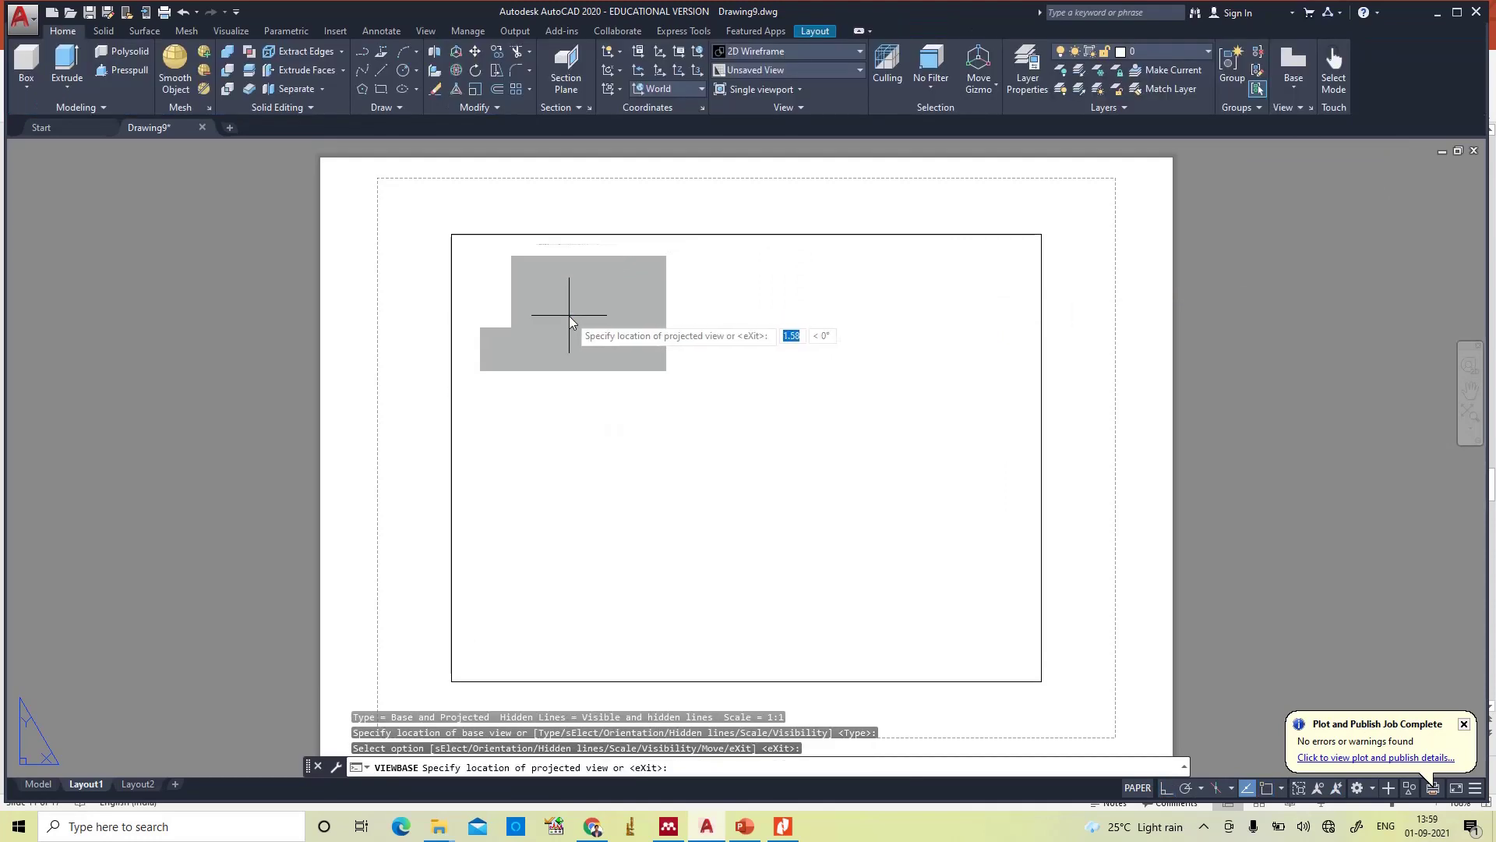
{"action": "left_click", "coordinate": [582, 522]}
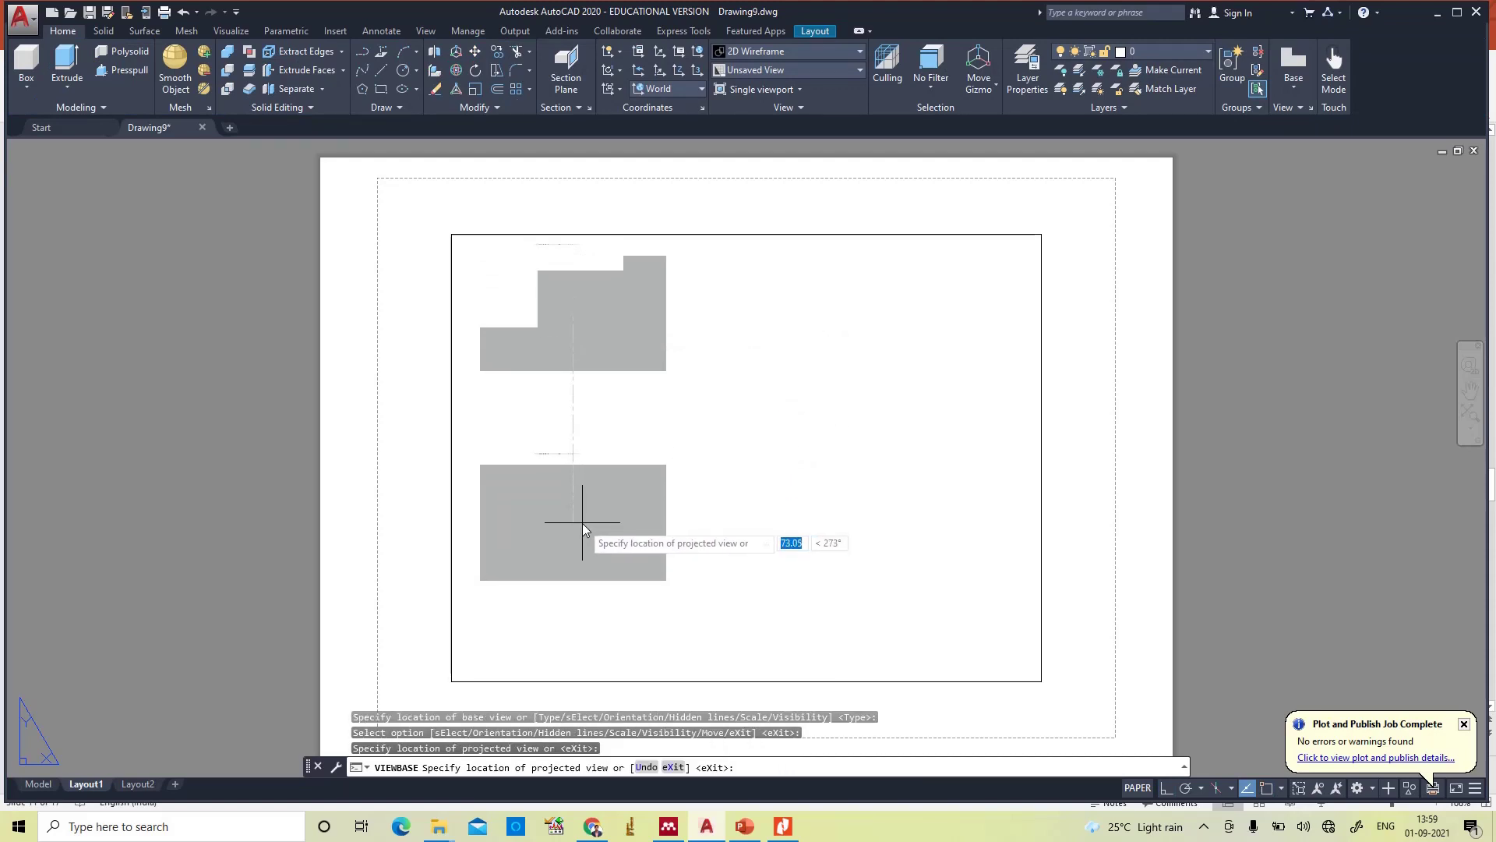
{"action": "left_click", "coordinate": [852, 507]}
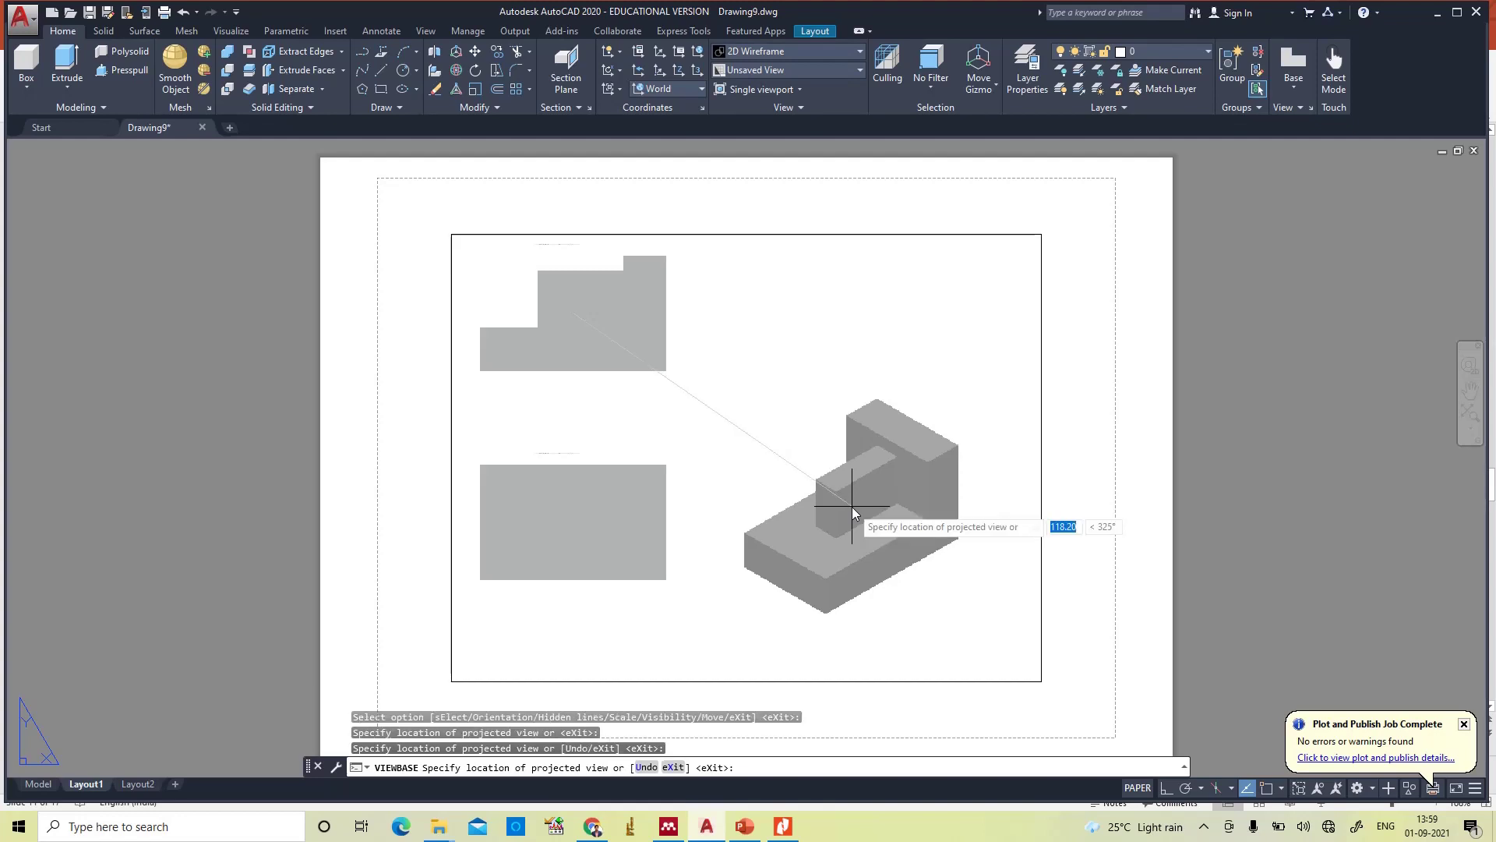
{"action": "left_click", "coordinate": [847, 352]}
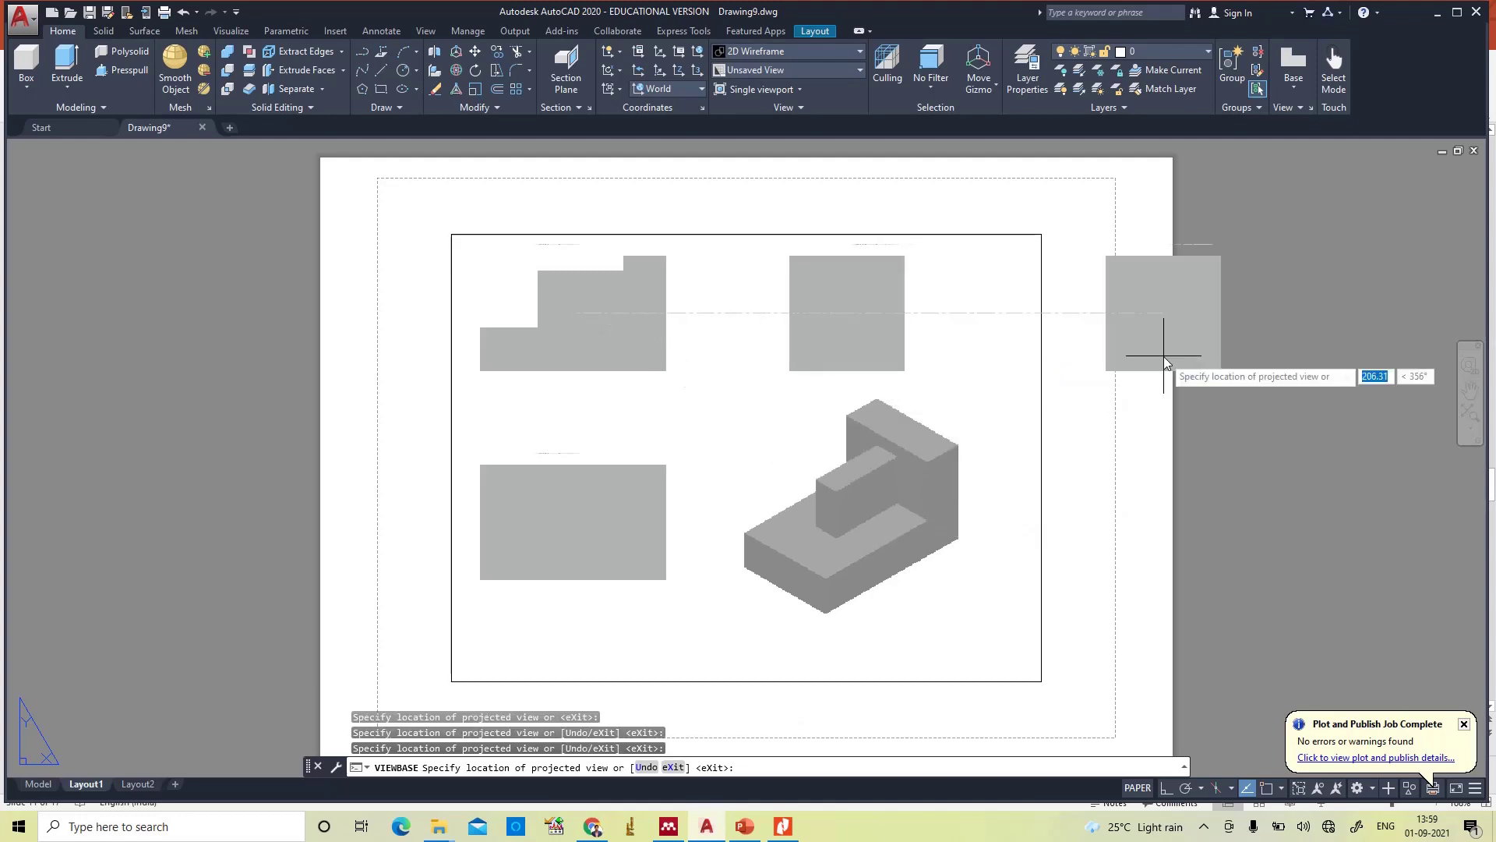
{"action": "key", "text": "Return"}
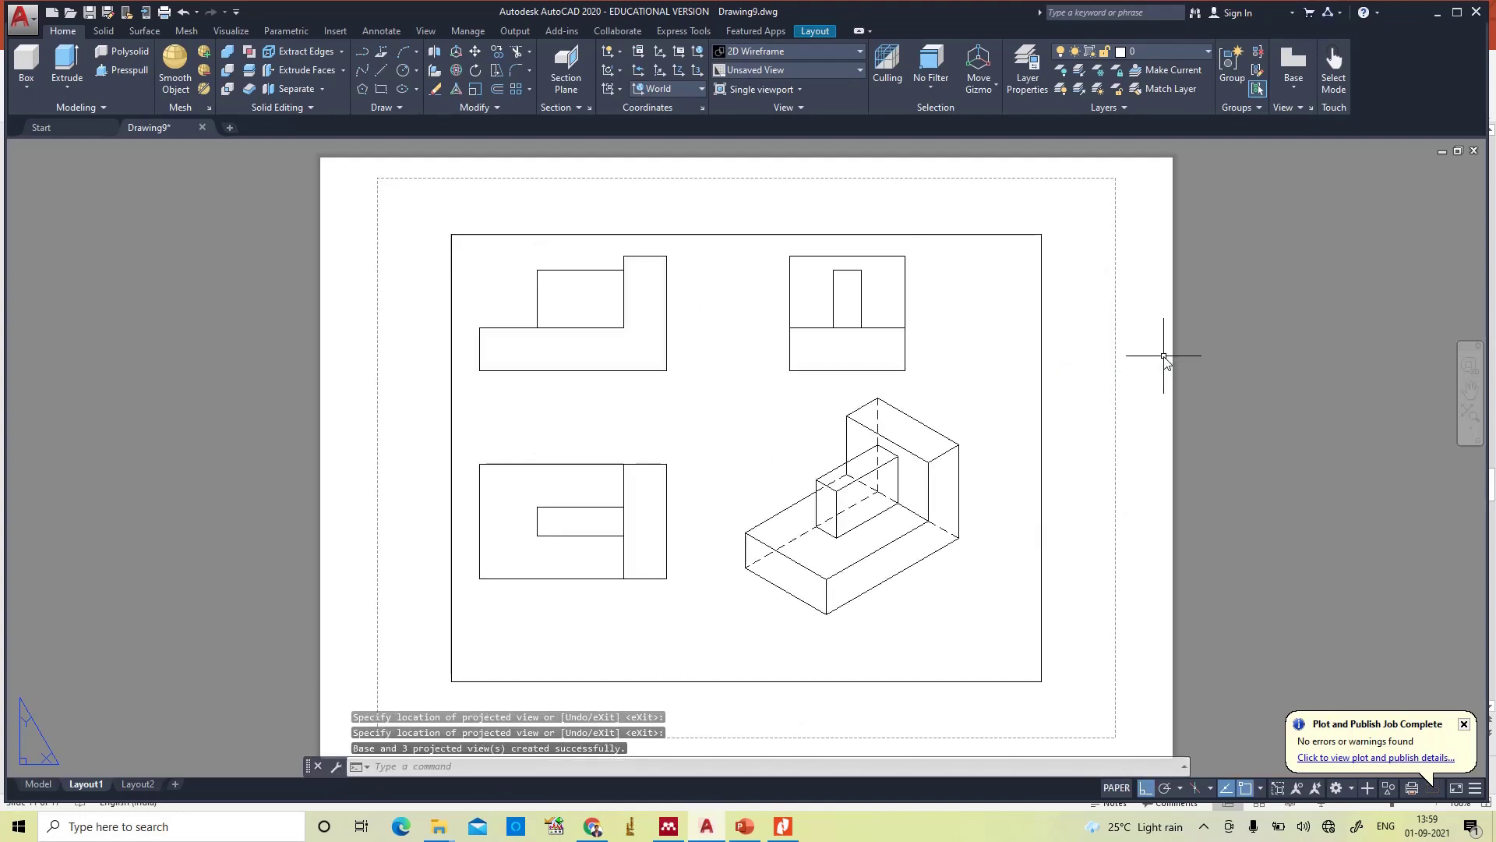
- Delete the three orthographic views, leaving only the isometric view
{"action": "left_click", "coordinate": [584, 331]}
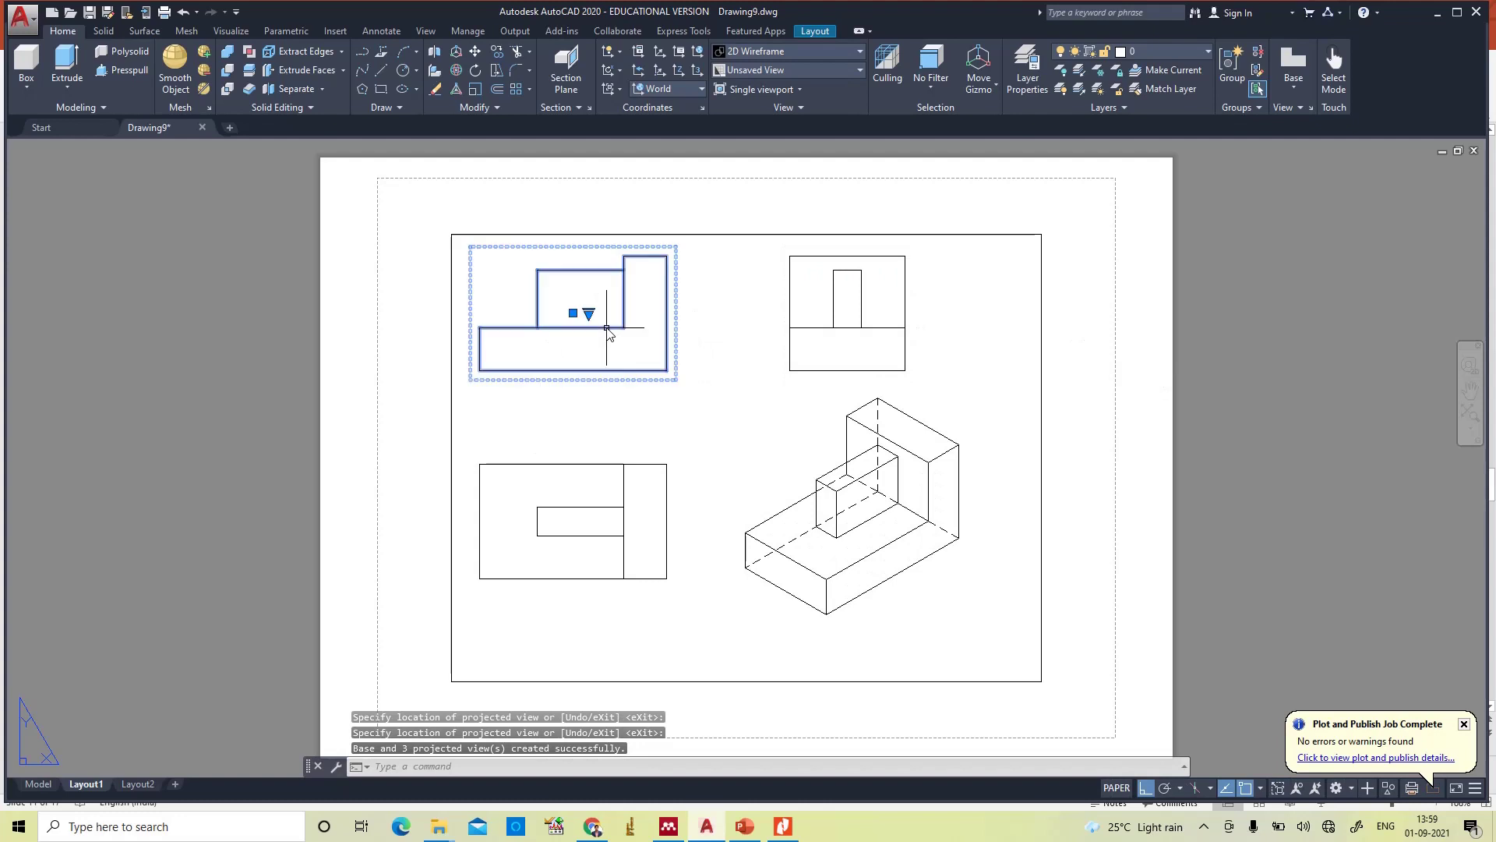
{"action": "left_click", "coordinate": [830, 324]}
{"action": "left_click", "coordinate": [580, 527]}
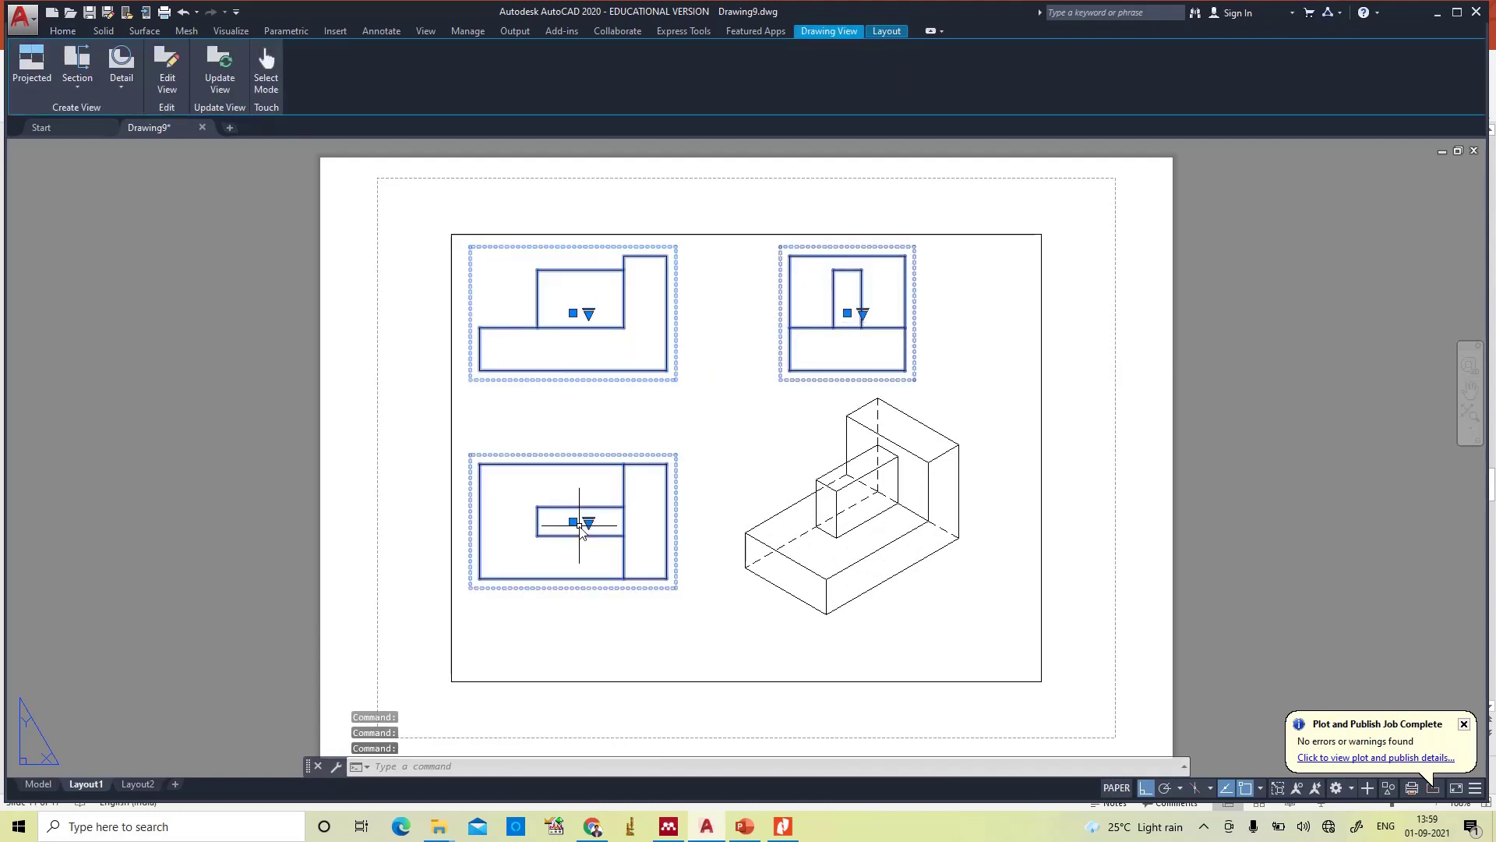
{"action": "key", "text": "Escape"}
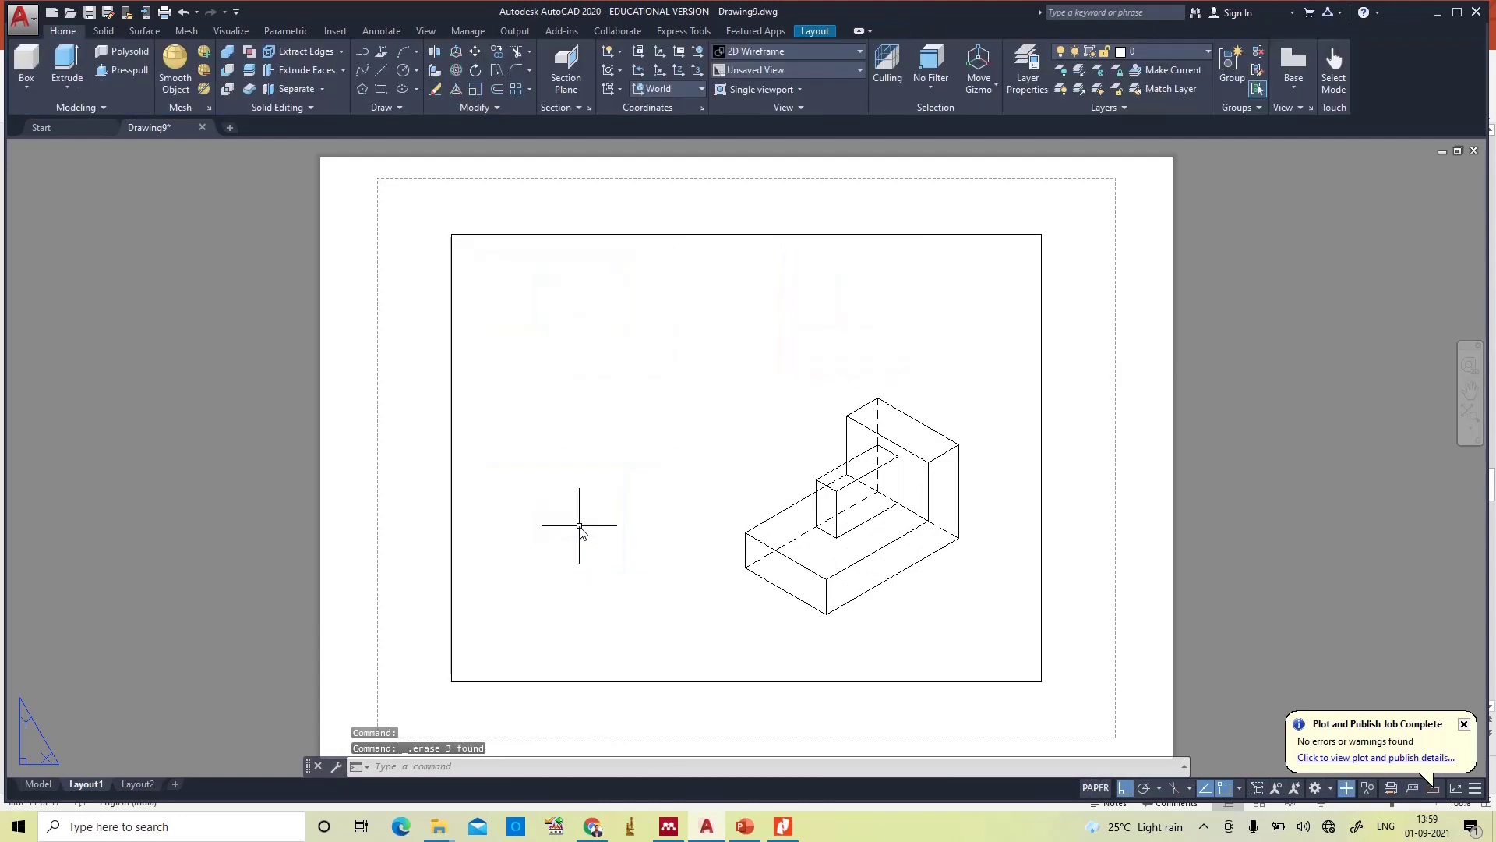
- Set the isometric drawing view's scale to 2:1
{"action": "double_click", "coordinate": [863, 511]}
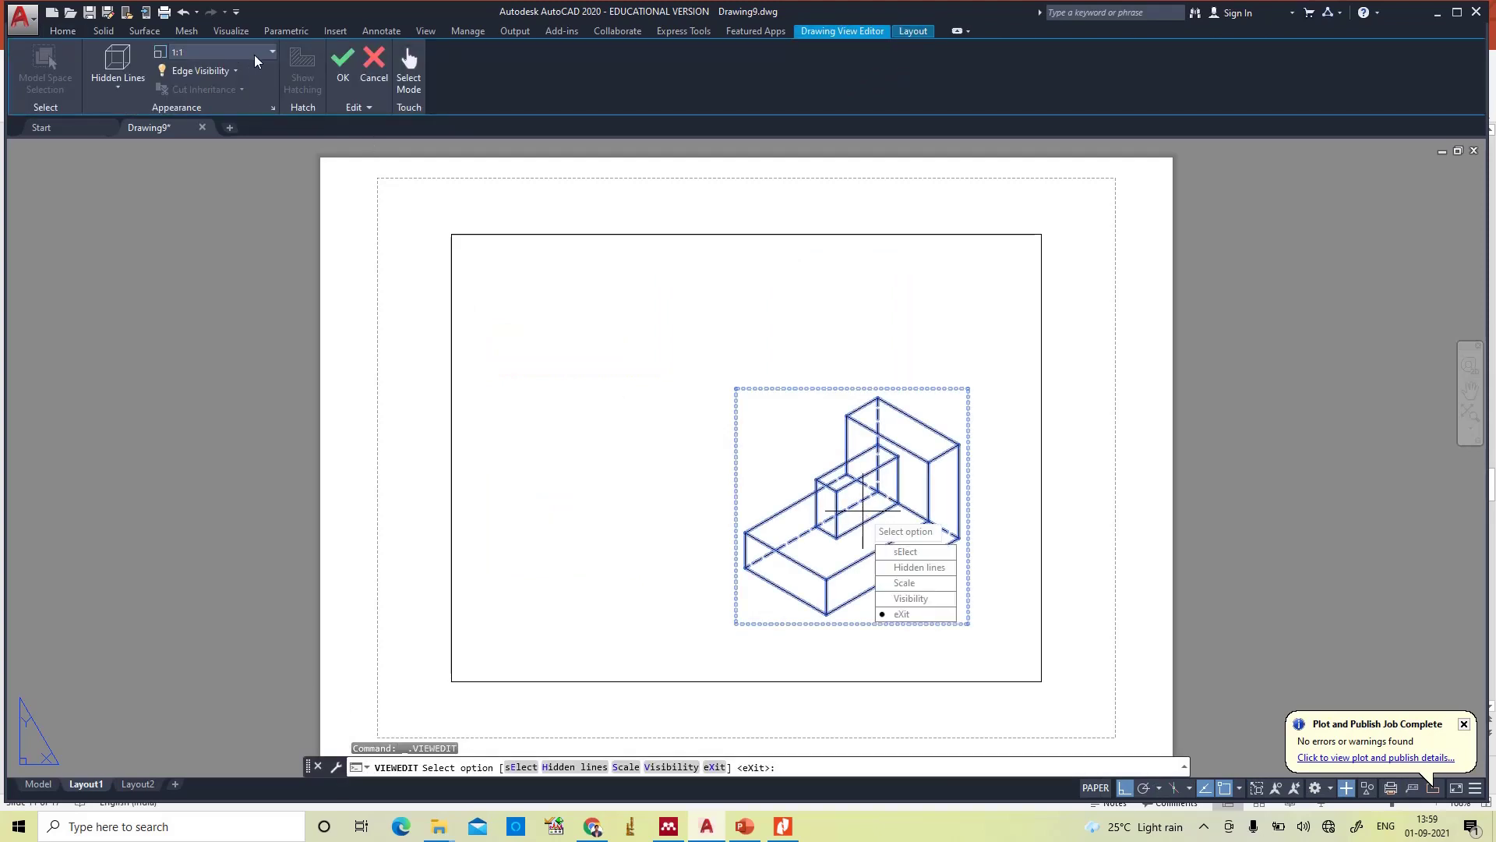
{"action": "left_click", "coordinate": [272, 51]}
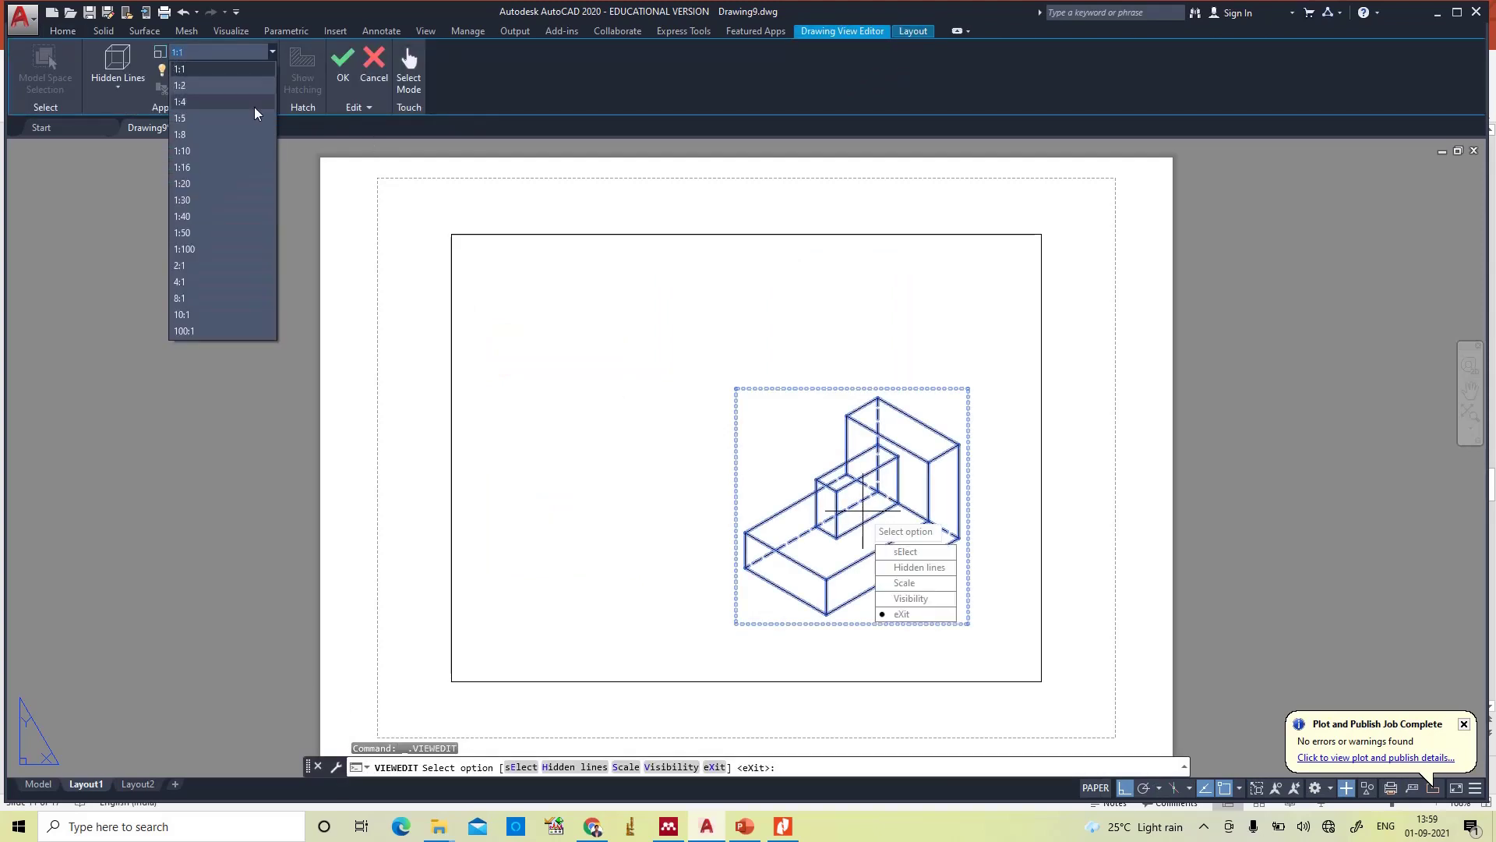
{"action": "left_click", "coordinate": [189, 266]}
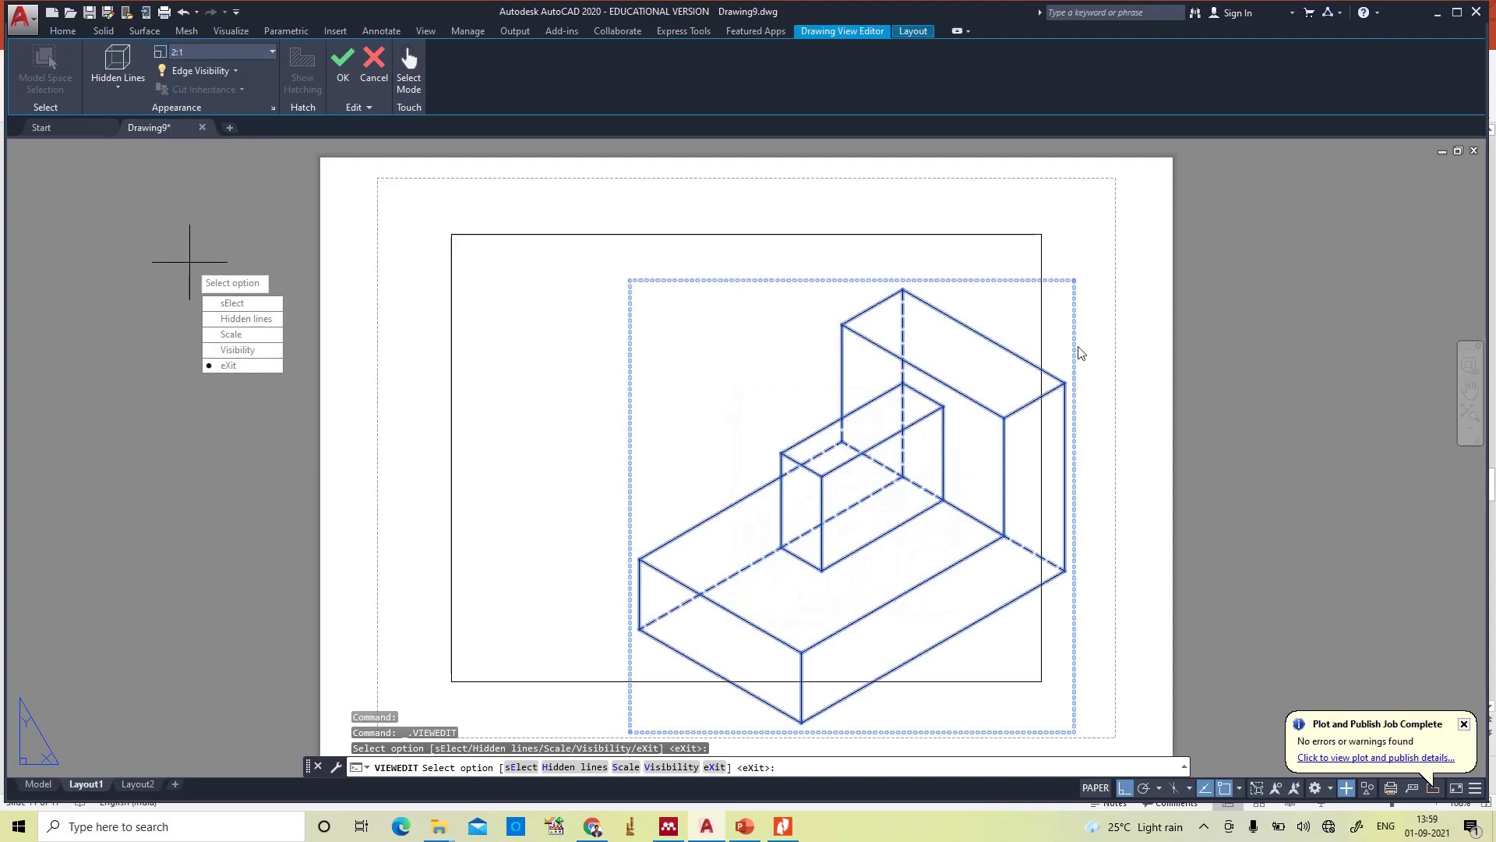
{"action": "key", "text": "Escape"}
- Move the isometric view left so it sits within the sheet
{"action": "left_click", "coordinate": [854, 501]}
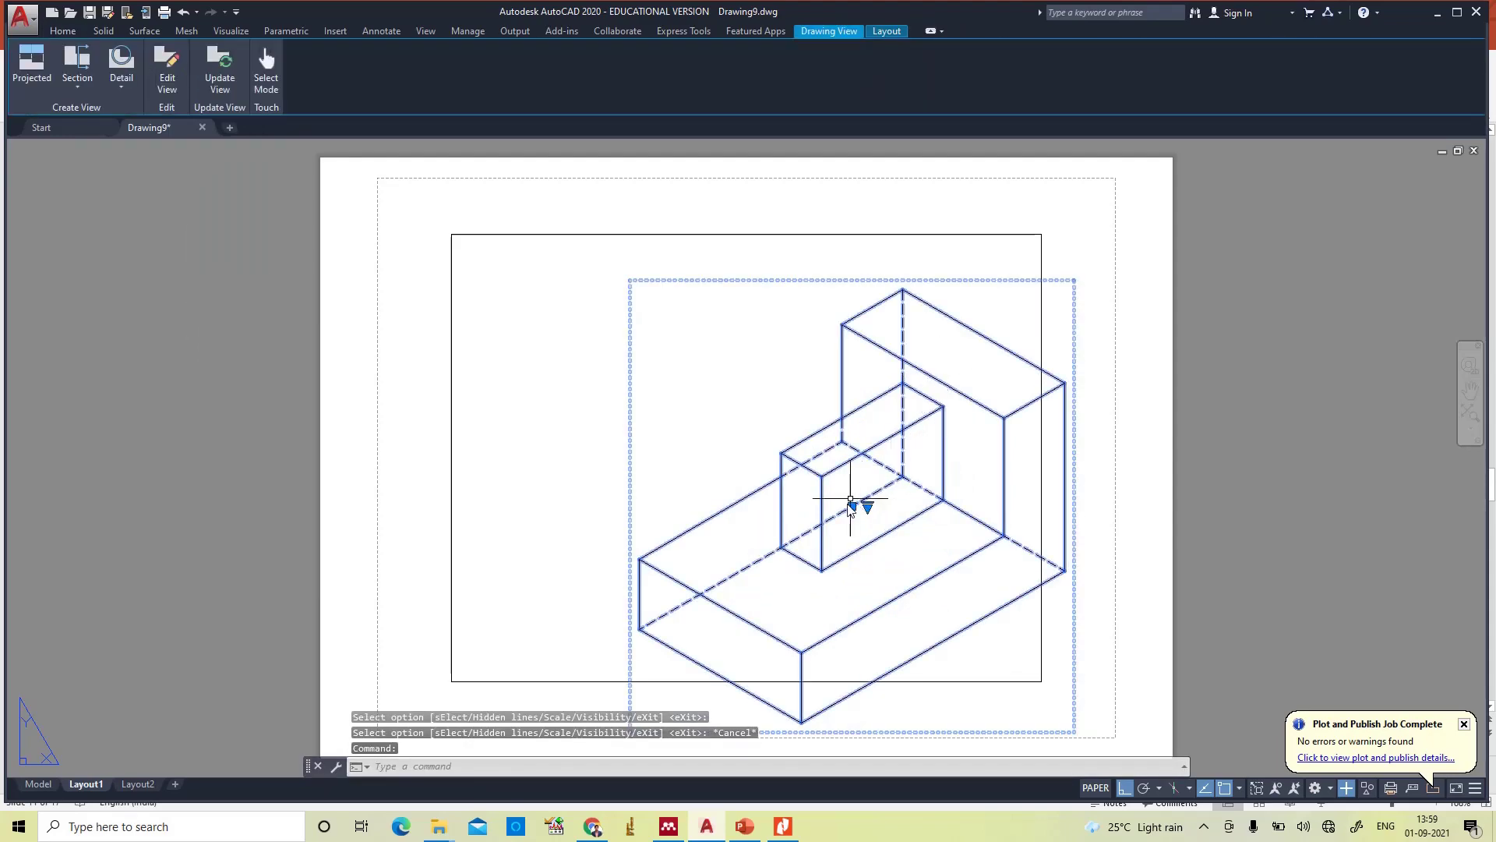
{"action": "left_click", "coordinate": [852, 506]}
{"action": "left_click", "coordinate": [710, 505]}
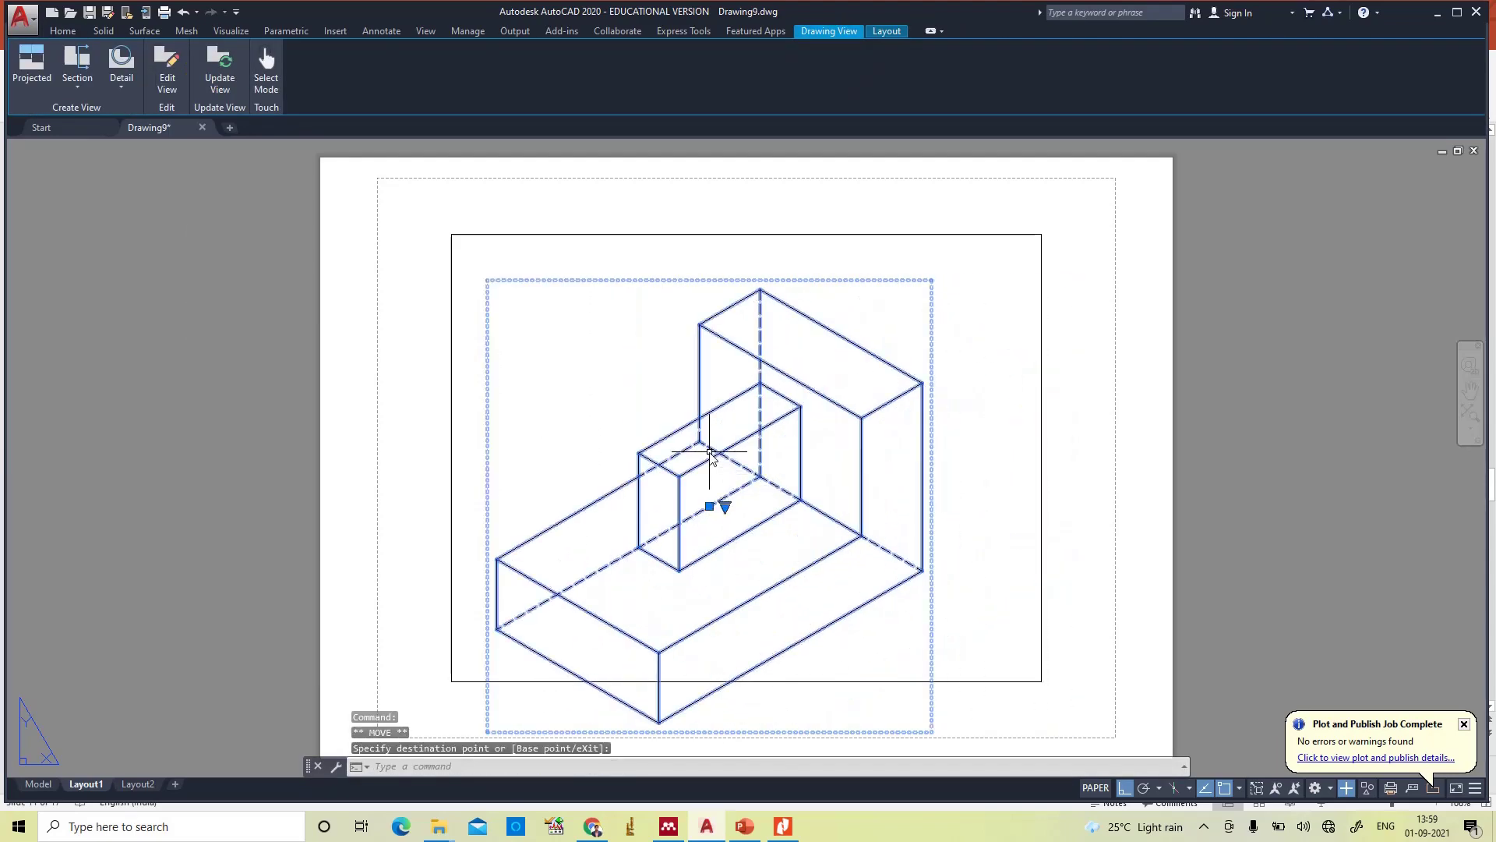
{"action": "key", "text": "Escape"}
{"action": "left_click", "coordinate": [873, 230]}
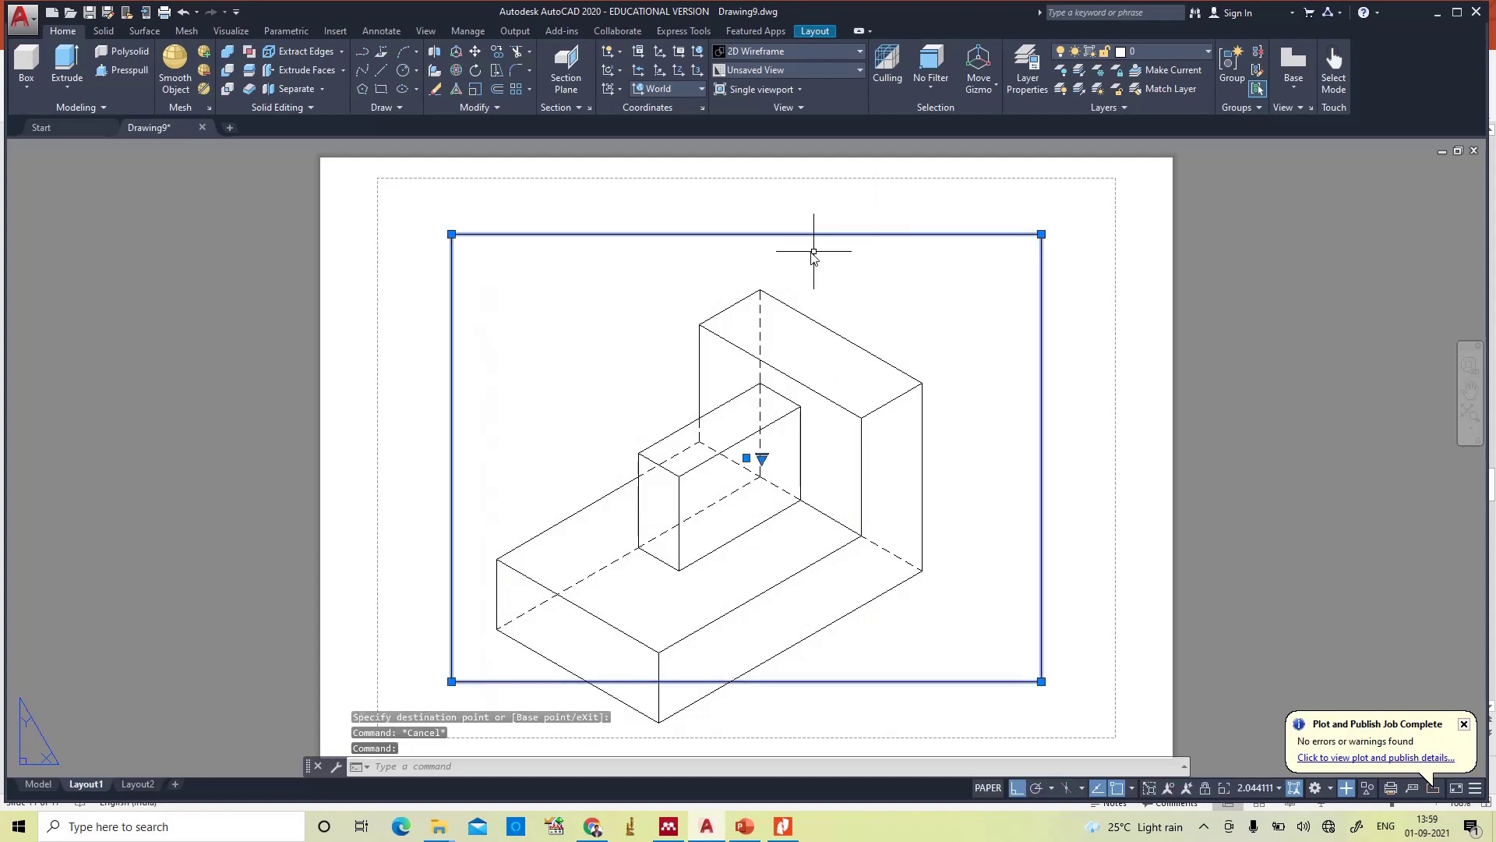
- Stretch the viewport's corners out to the top, bottom, right and left page margins
{"action": "left_click", "coordinate": [1041, 234]}
{"action": "left_click", "coordinate": [1042, 181]}
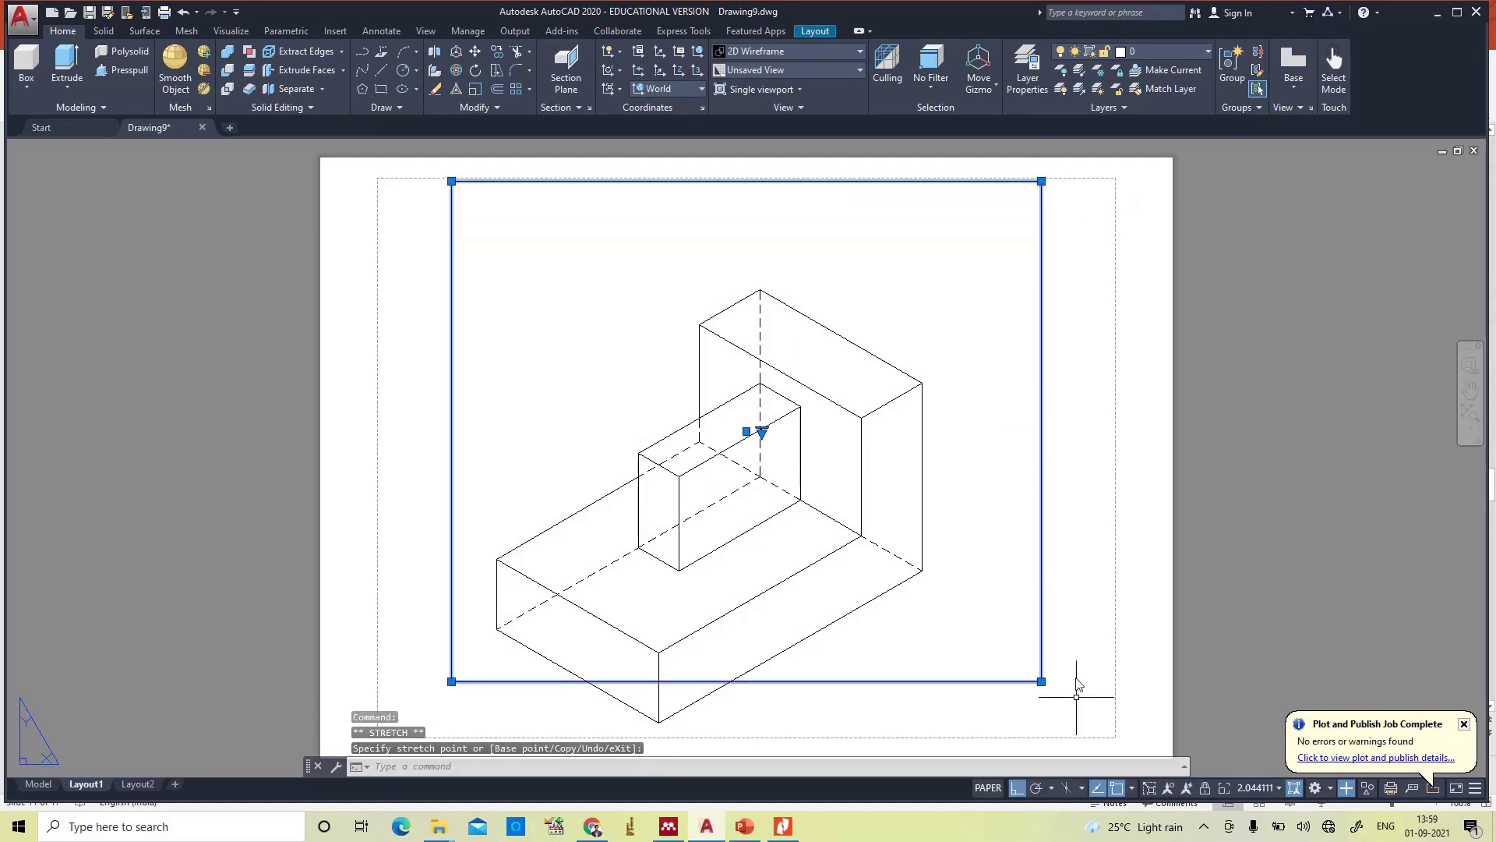
{"action": "left_click", "coordinate": [1041, 681]}
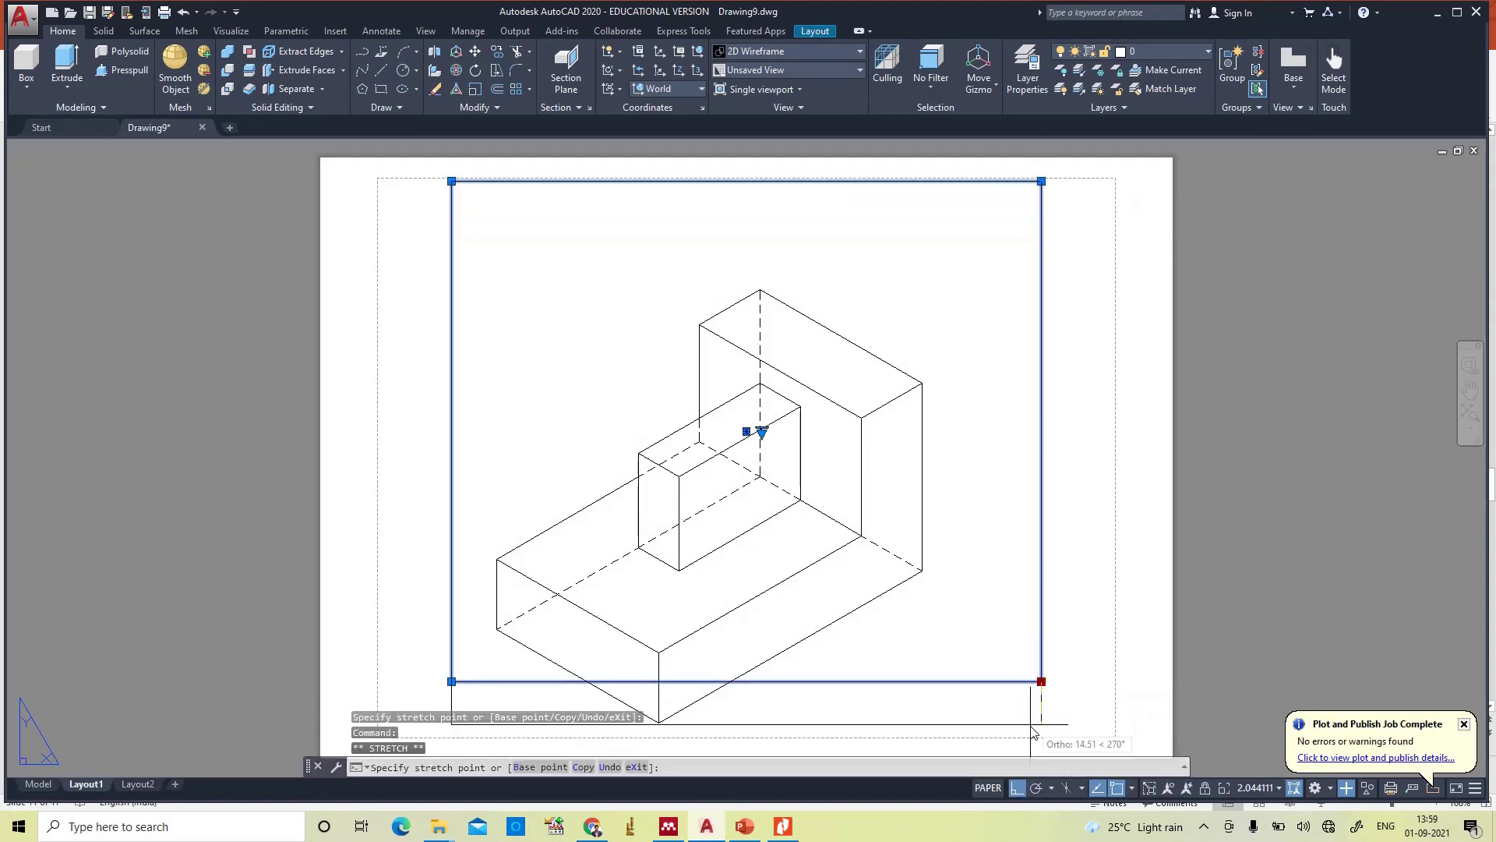
{"action": "left_click", "coordinate": [1028, 732]}
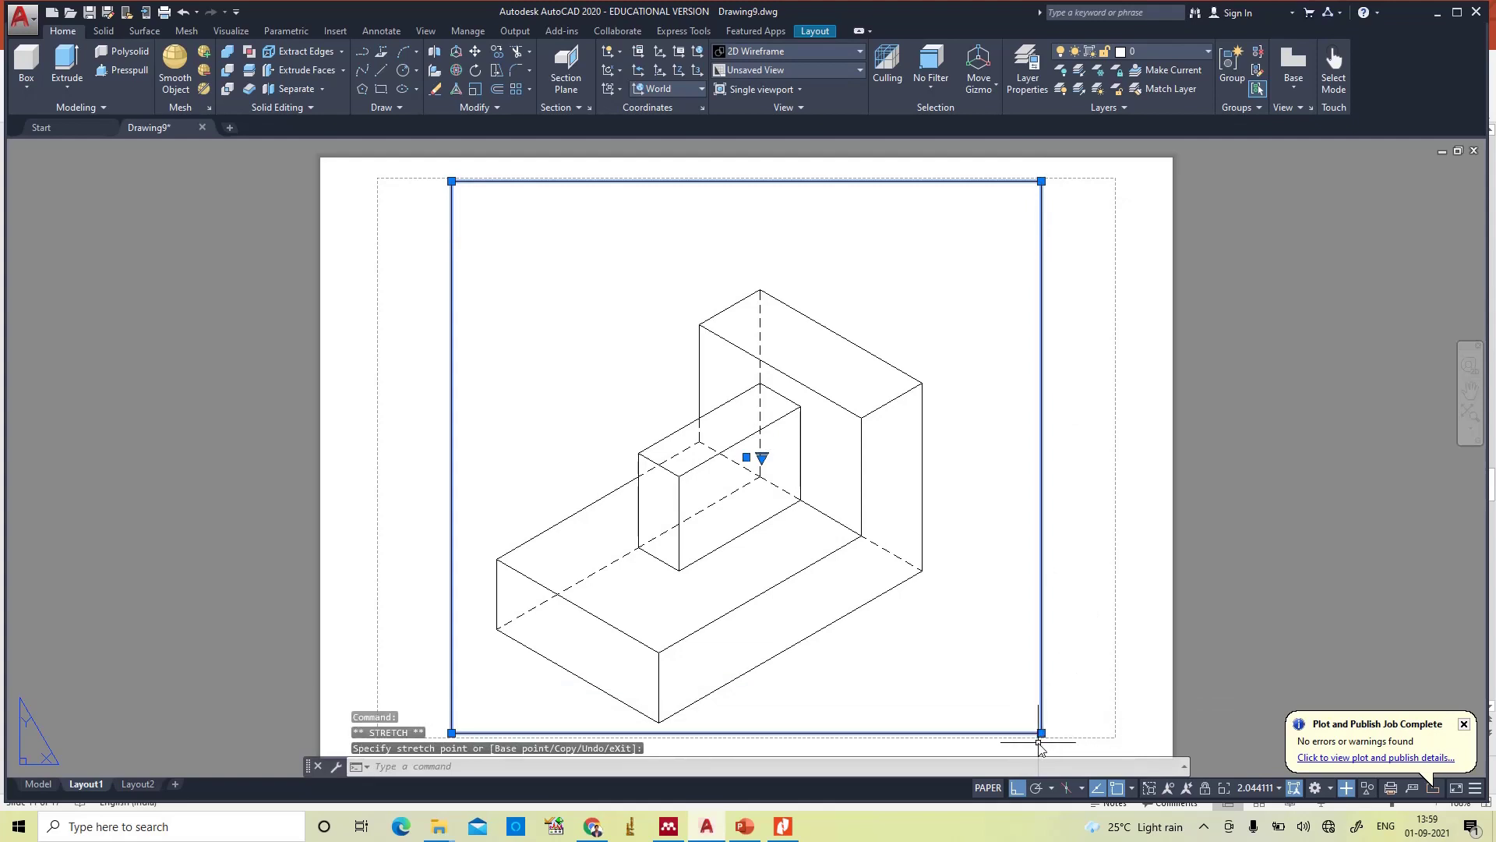
{"action": "left_click", "coordinate": [1098, 732]}
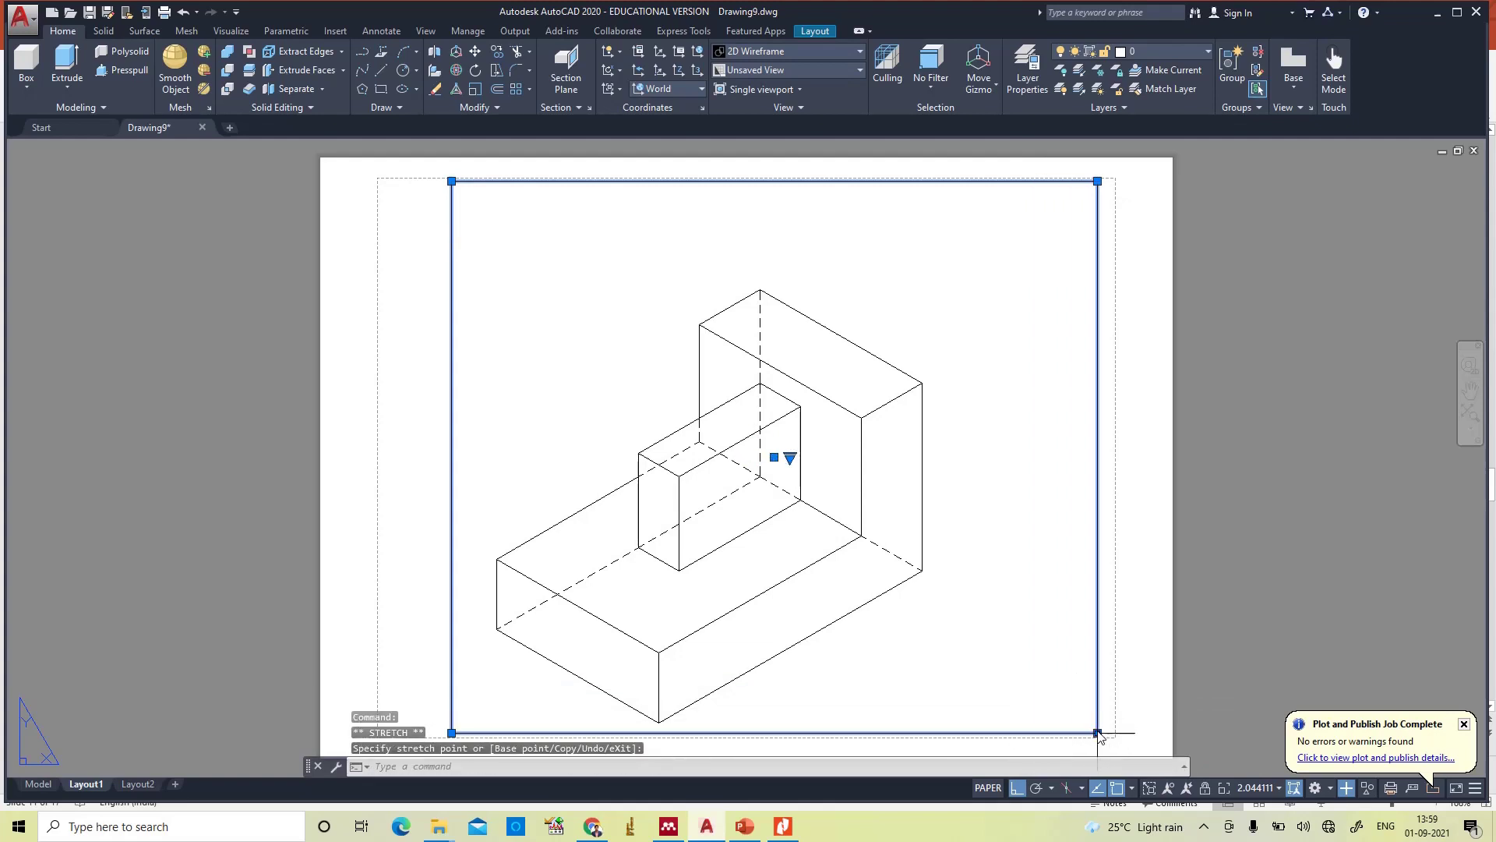
{"action": "left_click", "coordinate": [451, 732]}
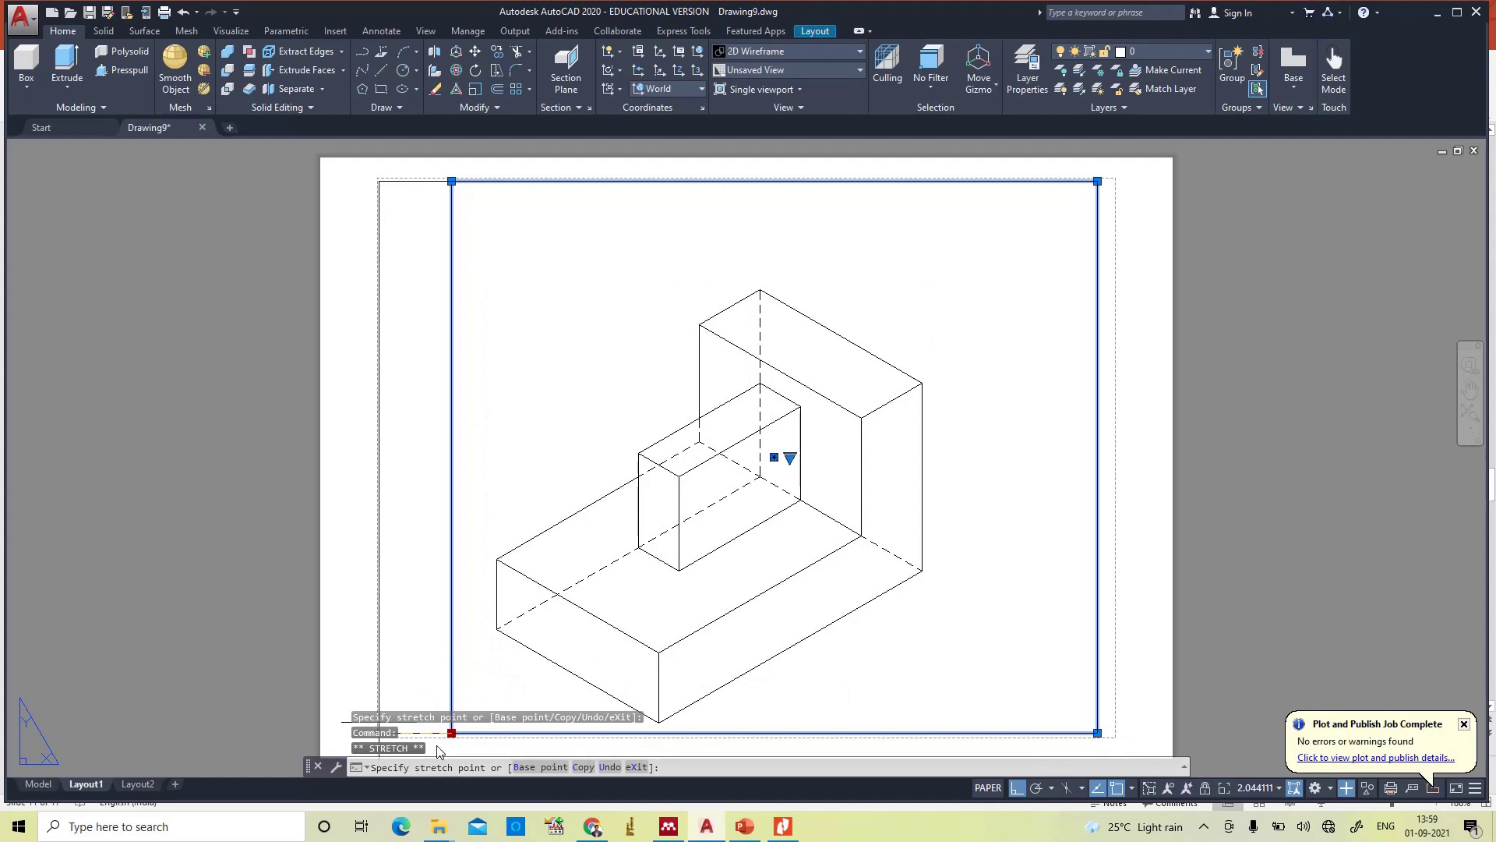
{"action": "left_click", "coordinate": [385, 675]}
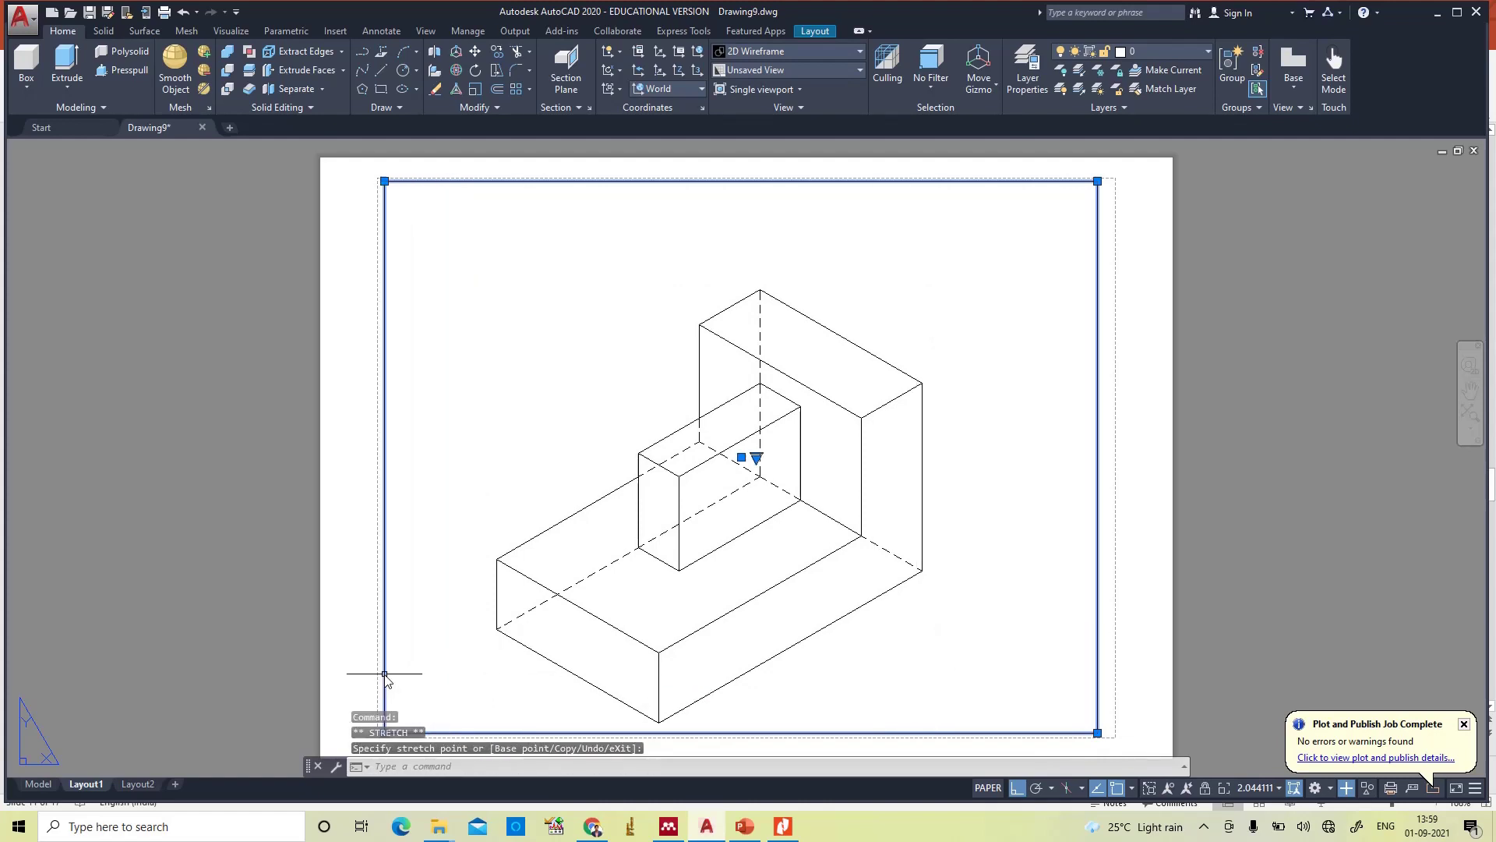
{"action": "key", "text": "Escape"}
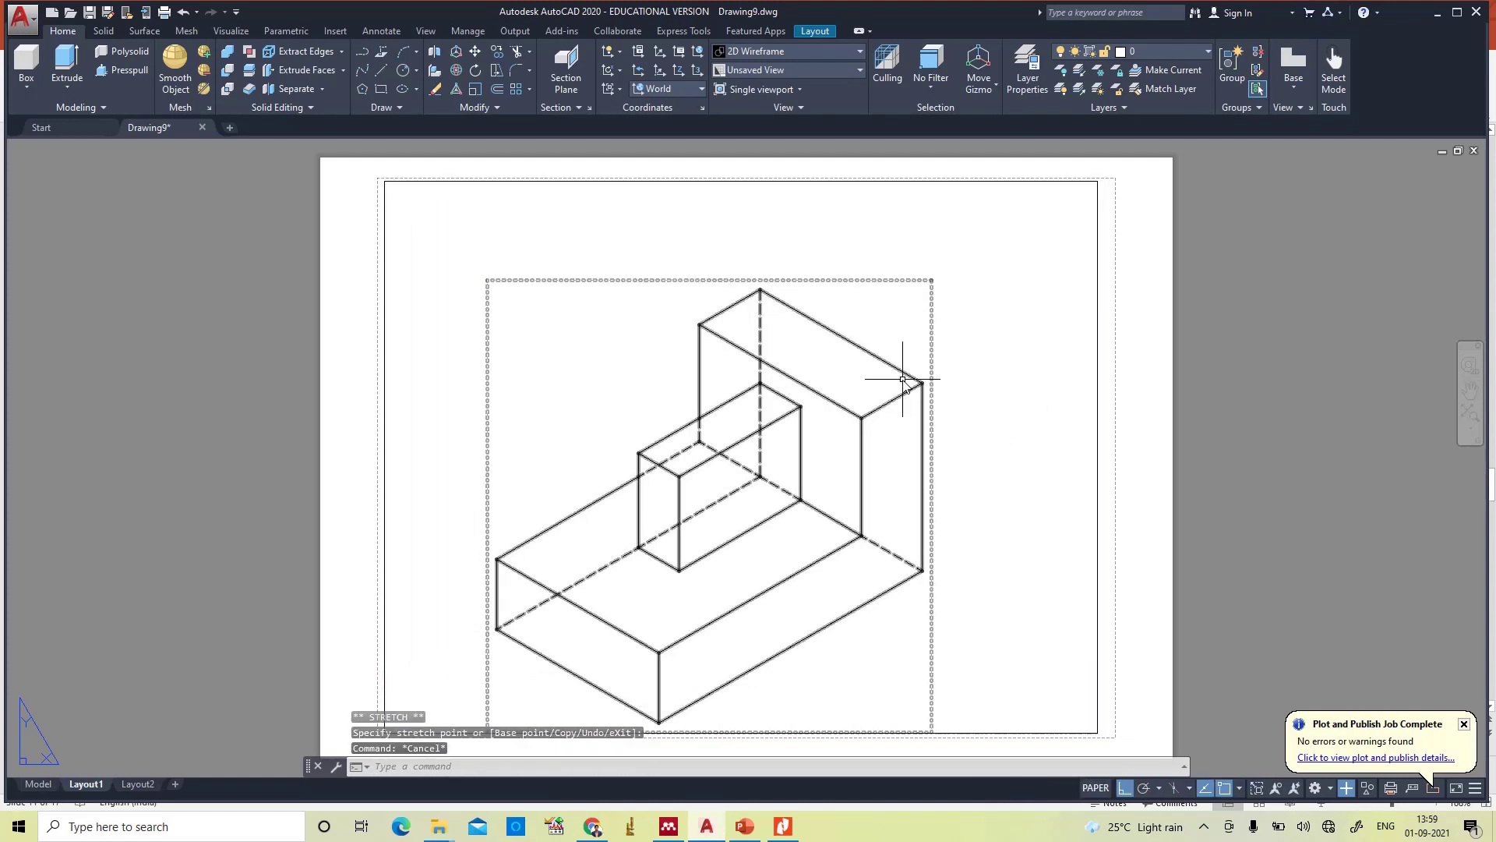
- Set the MD_Hidden layer colour to blue and the MD_Visible layer colour to red
{"action": "left_click", "coordinate": [1025, 67]}
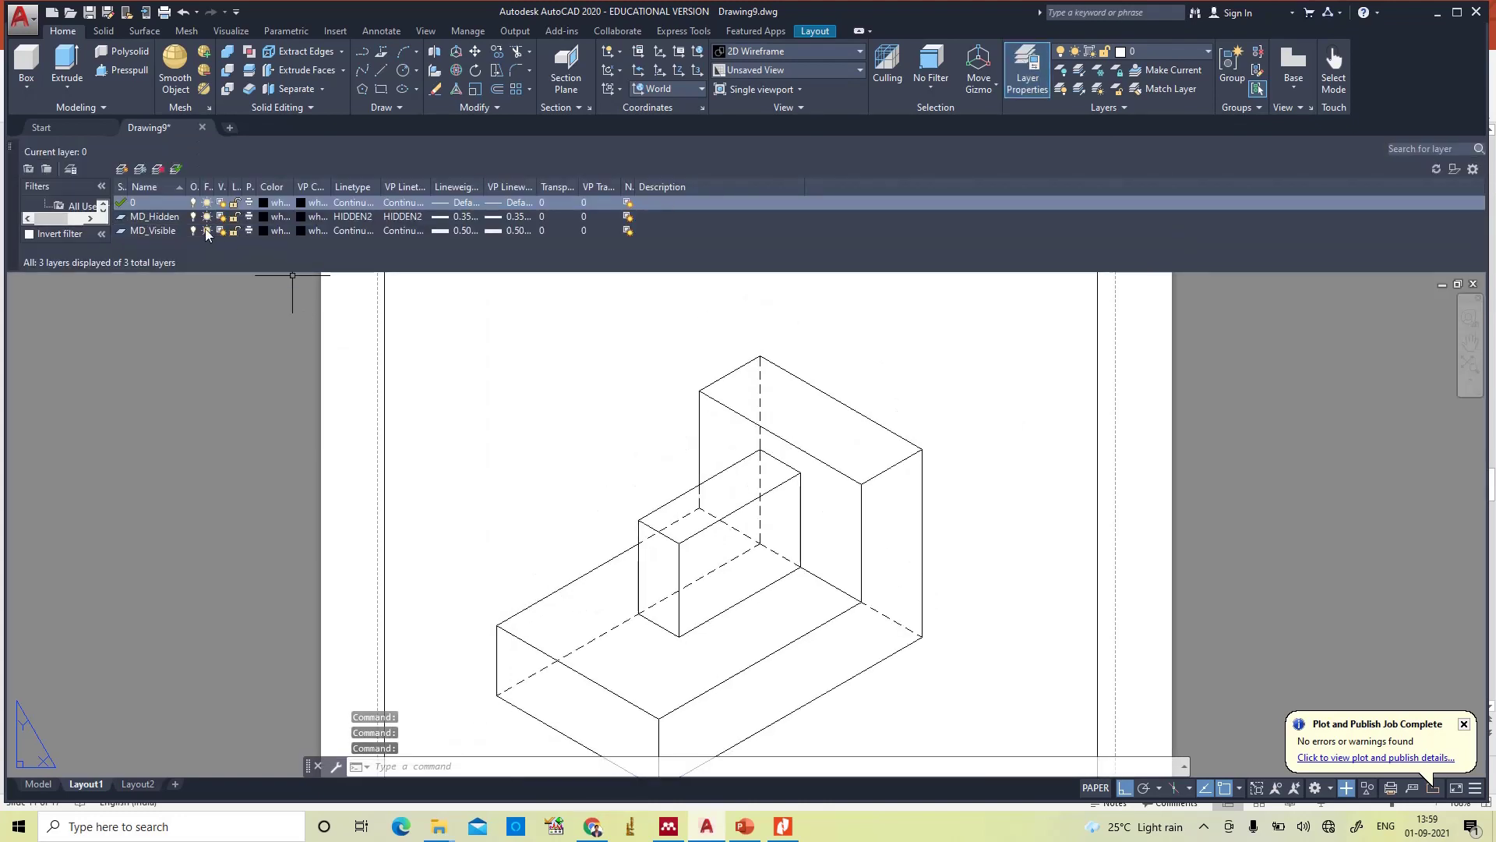
{"action": "left_click", "coordinate": [287, 219]}
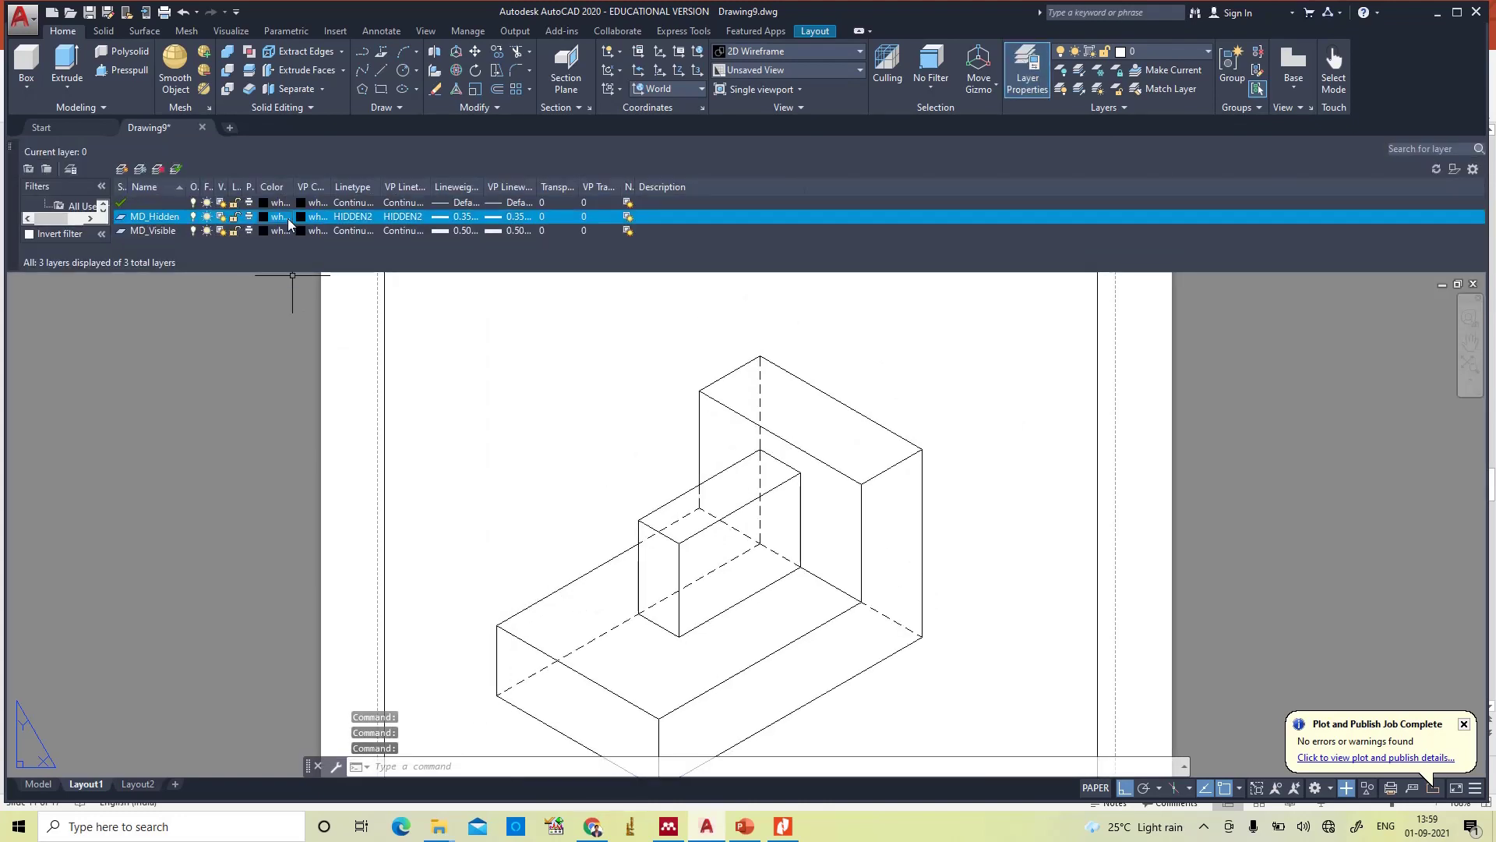
{"action": "left_click", "coordinate": [287, 218]}
{"action": "left_click", "coordinate": [682, 443]}
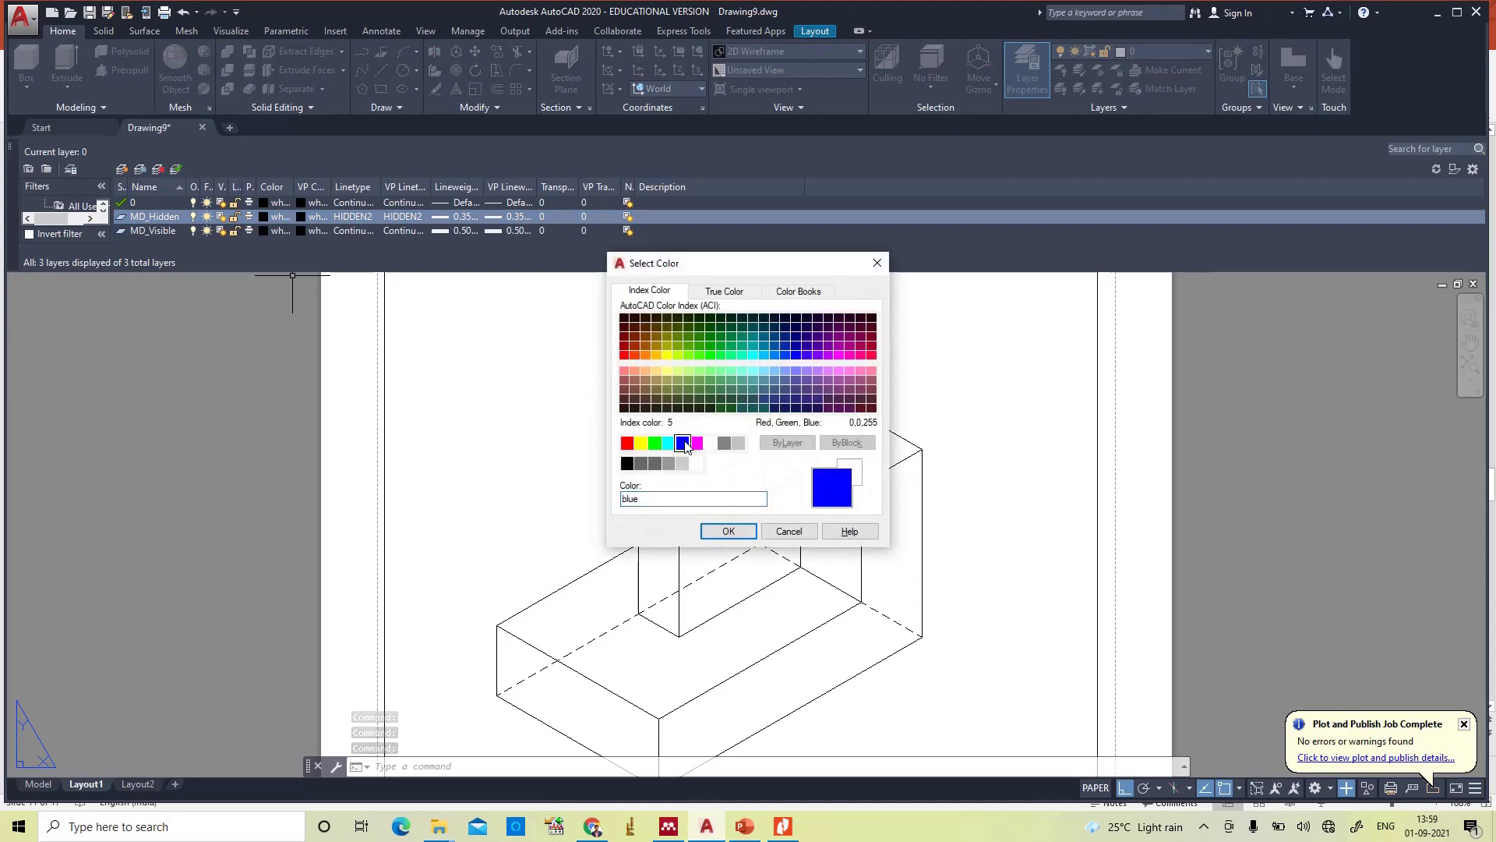
{"action": "left_click", "coordinate": [729, 532]}
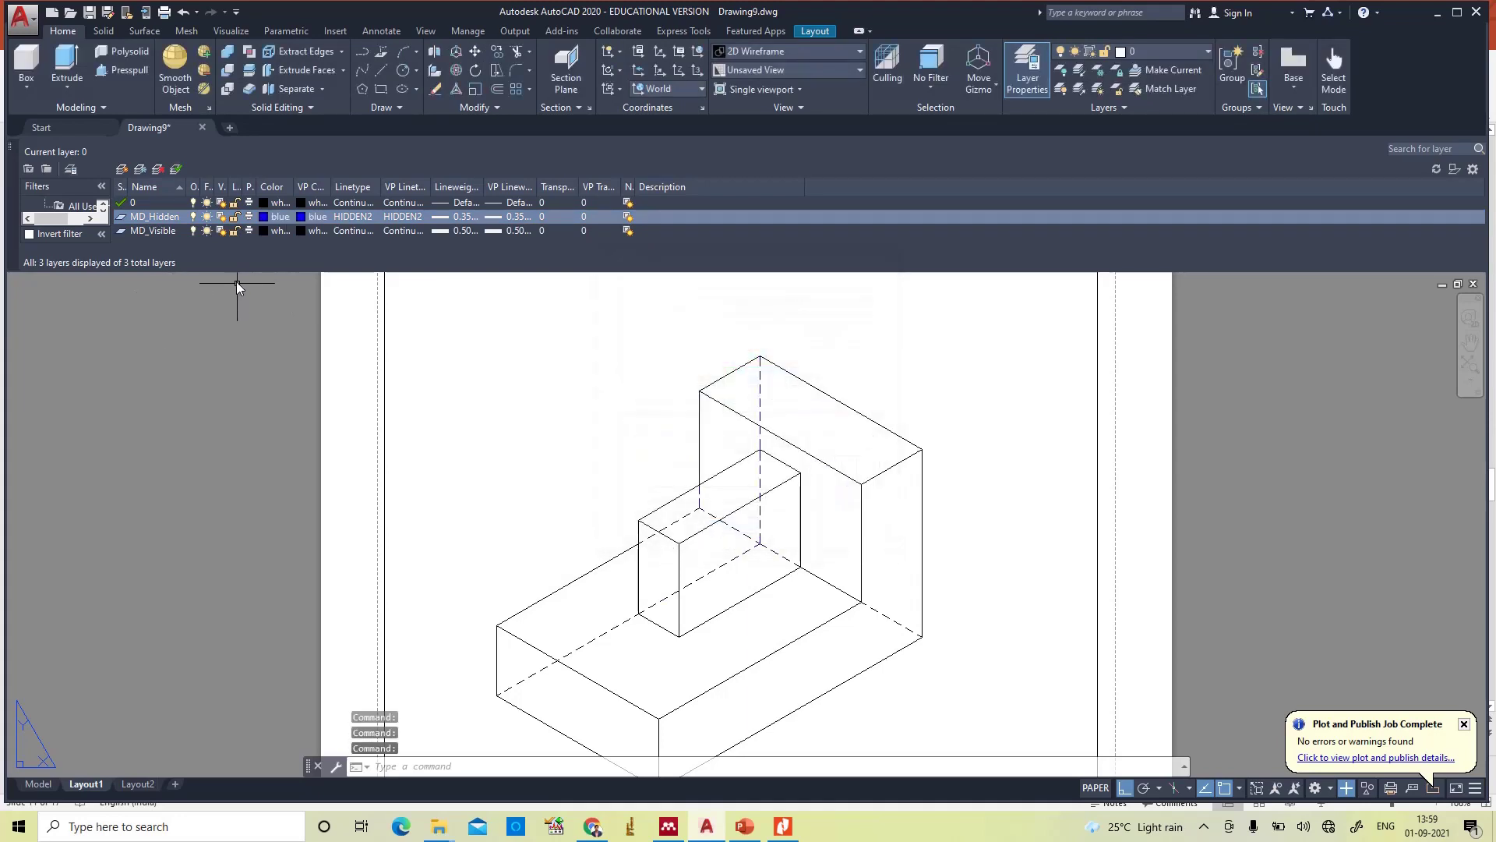
{"action": "left_click", "coordinate": [278, 232]}
{"action": "left_click", "coordinate": [278, 232]}
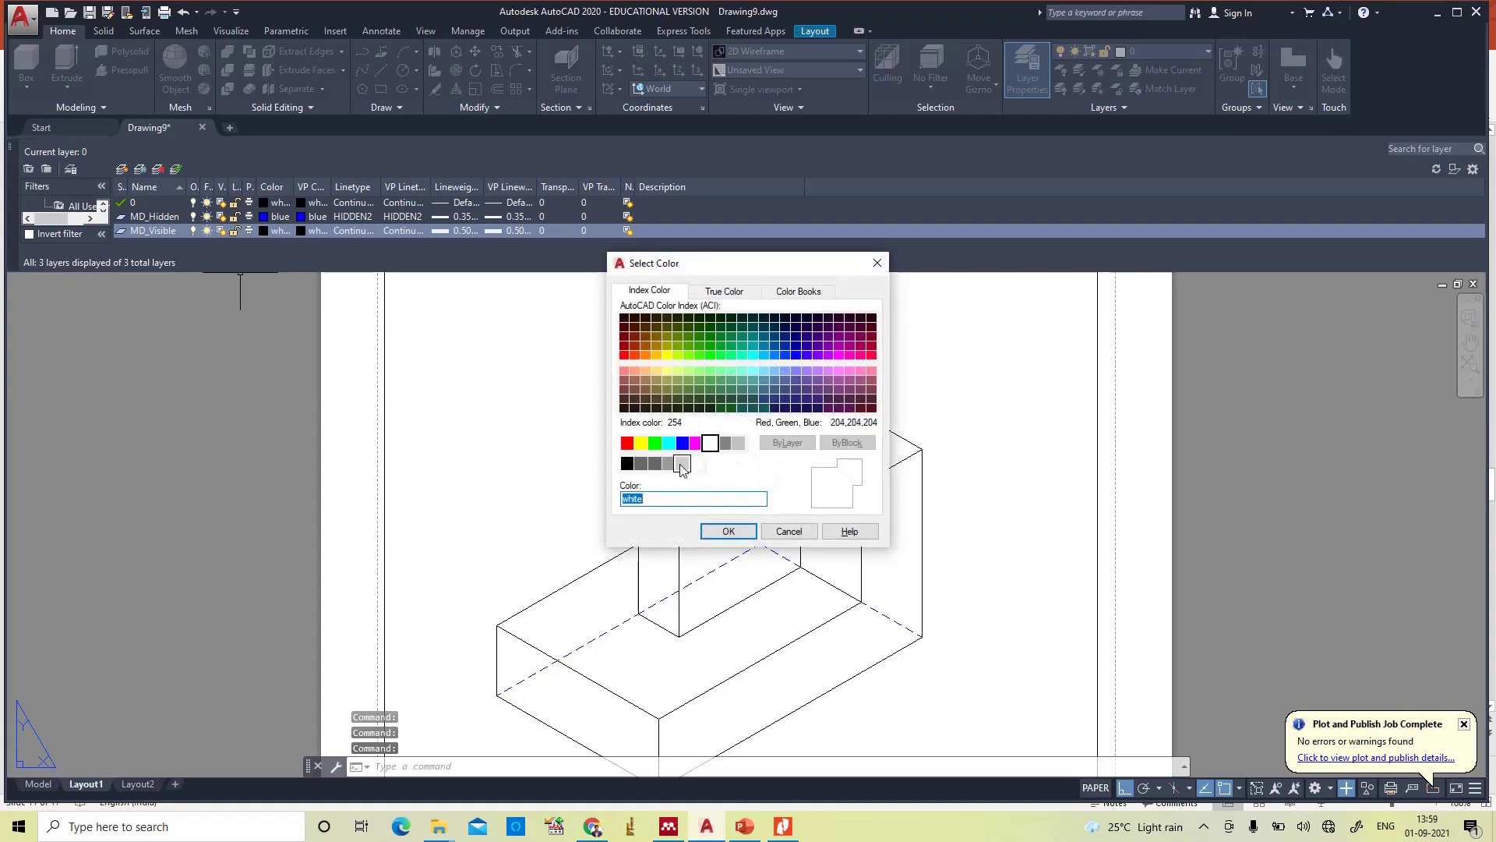
{"action": "left_click", "coordinate": [628, 445]}
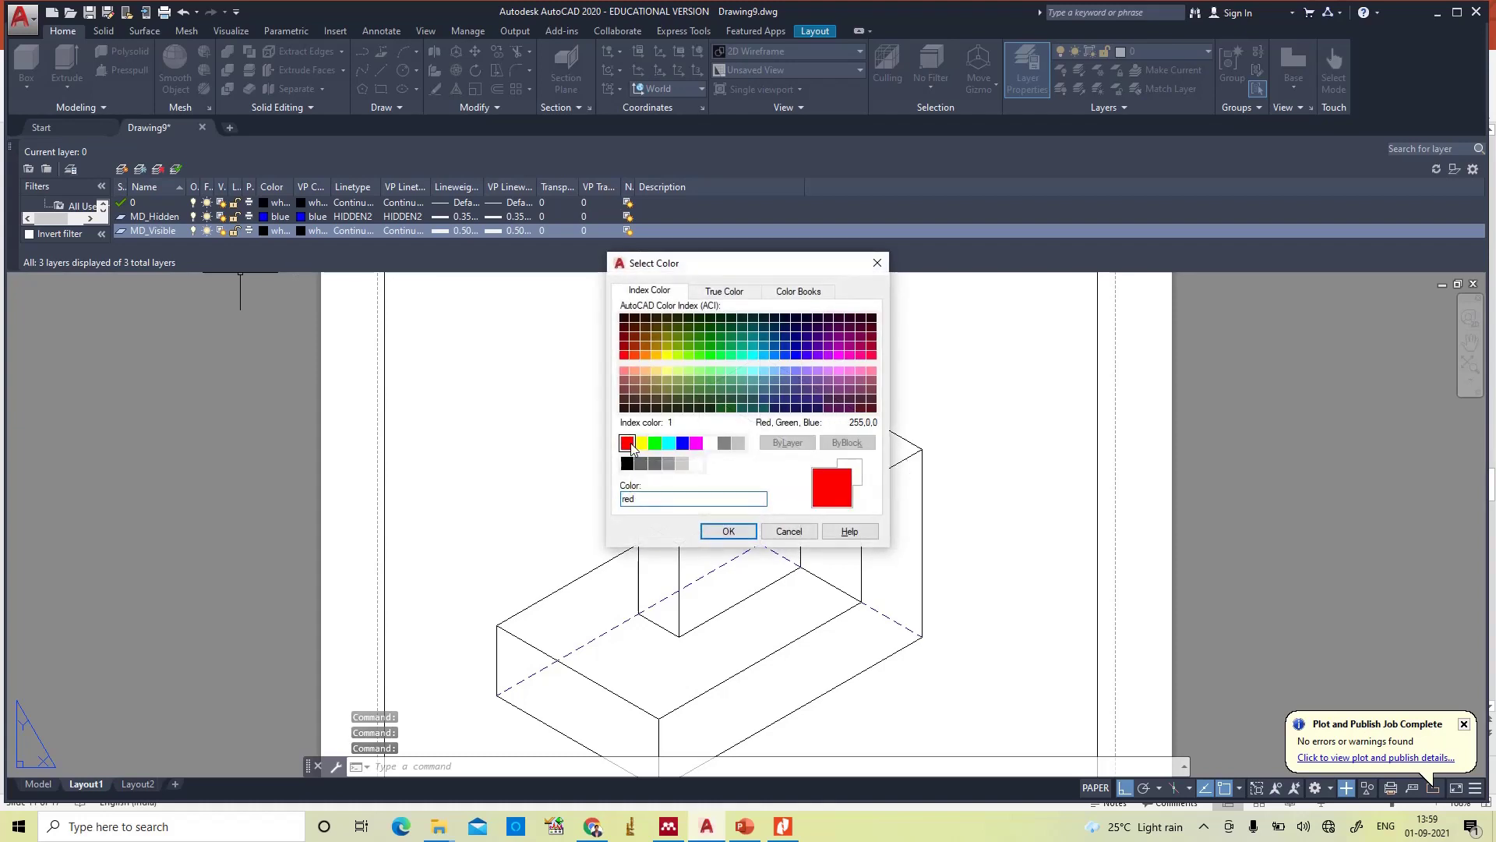
{"action": "left_click", "coordinate": [728, 531]}
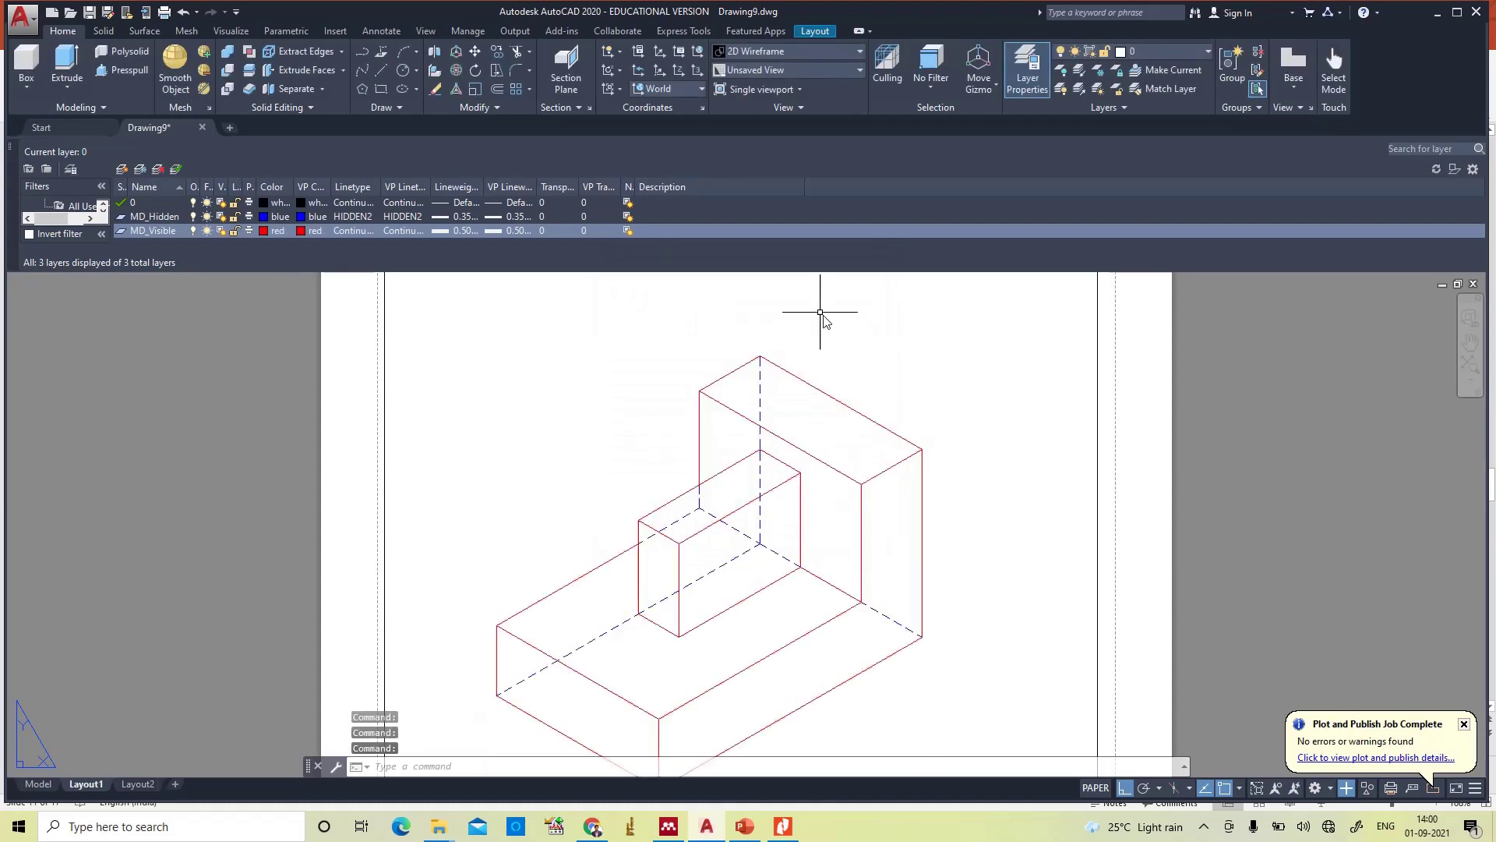
- Turn on Display Lineweight through LW and close the Layer Properties palette
{"action": "type", "text": "lw"}
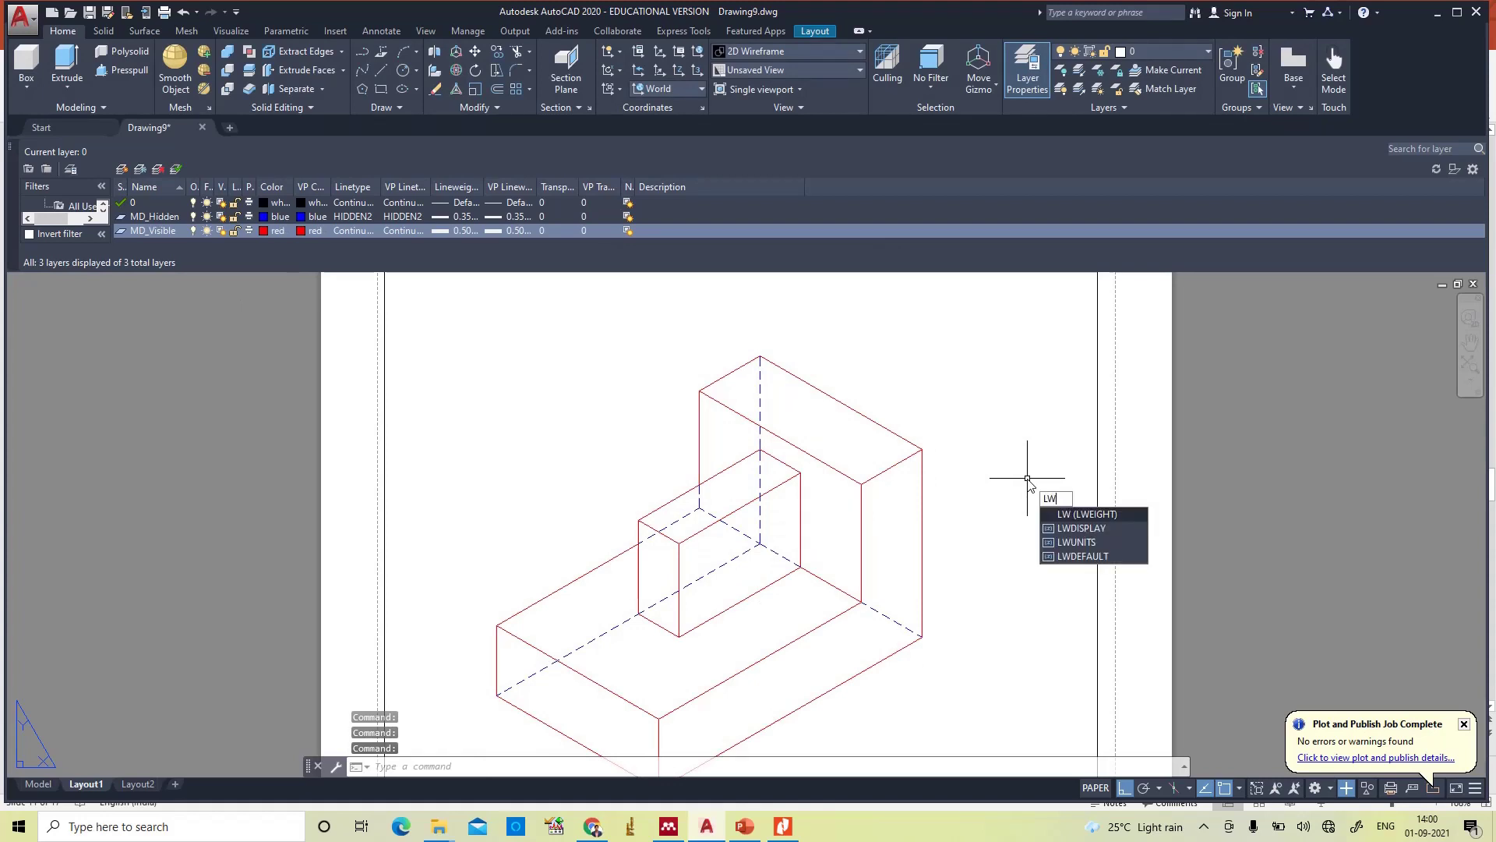
{"action": "key", "text": "Return"}
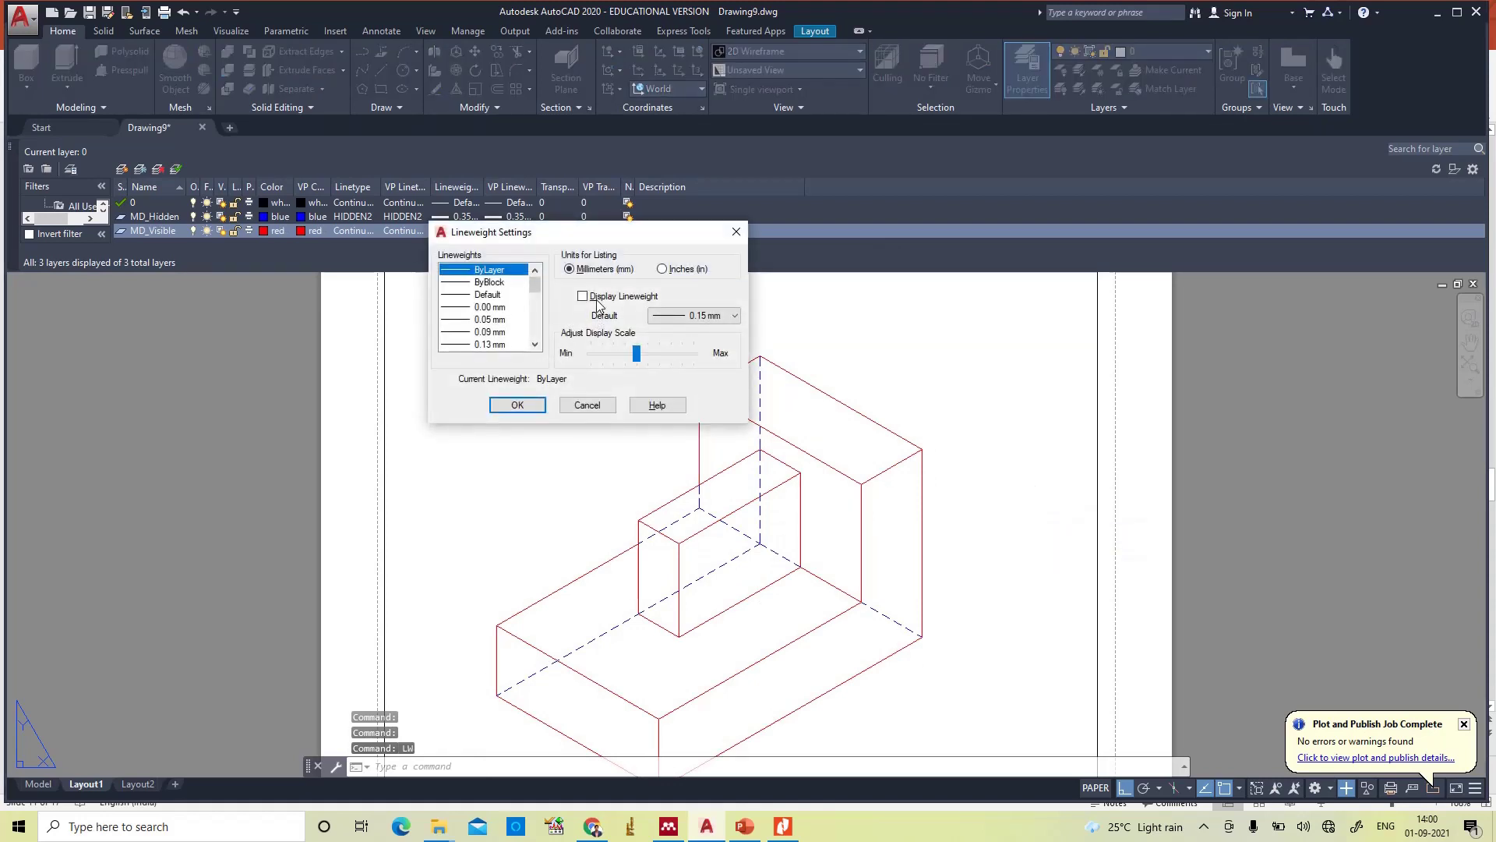
{"action": "left_click", "coordinate": [518, 406]}
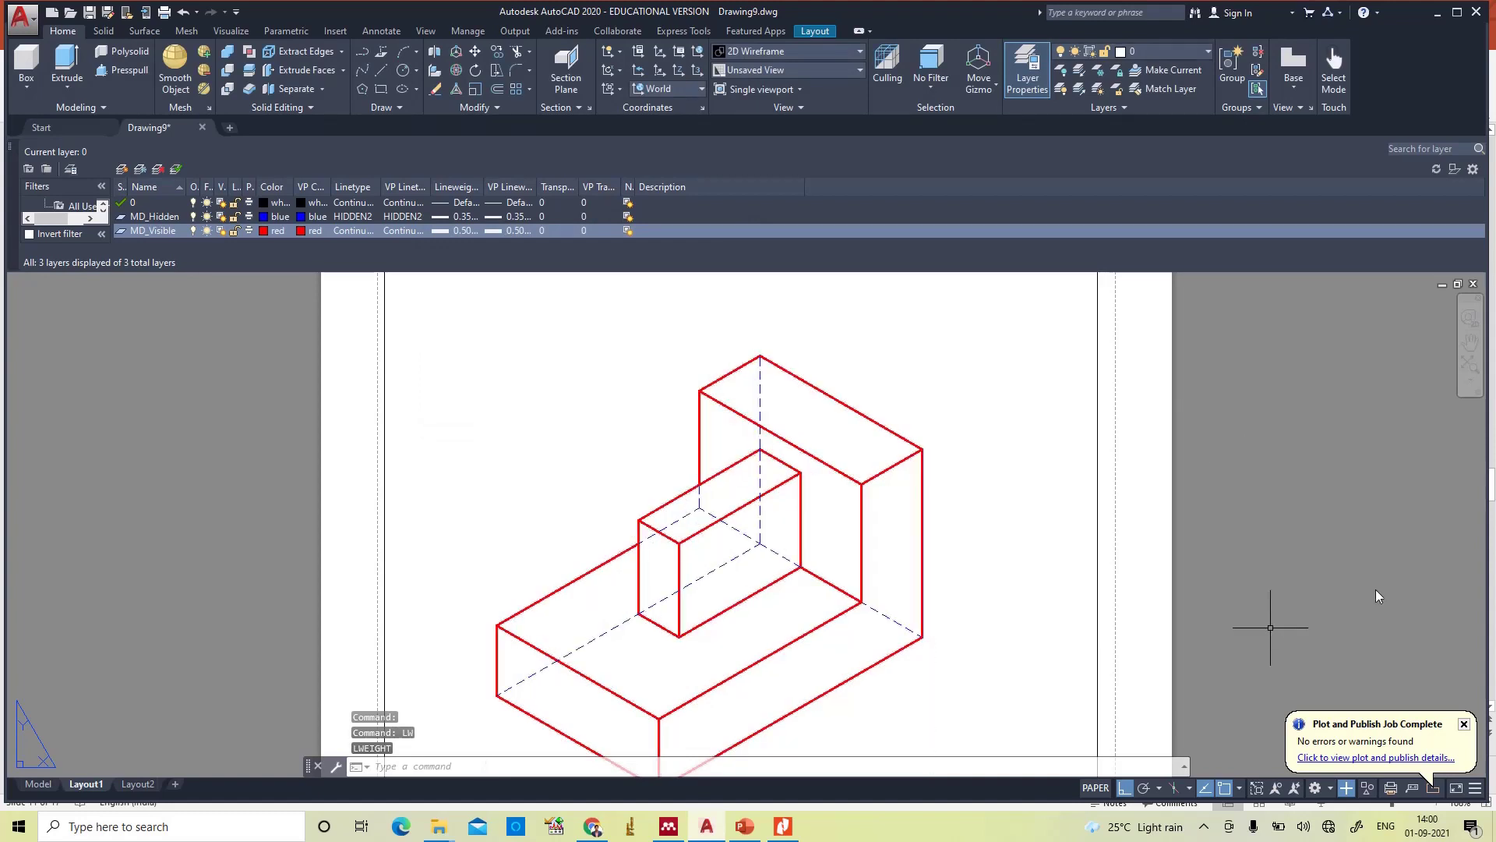
{"action": "left_click", "coordinate": [1027, 68]}
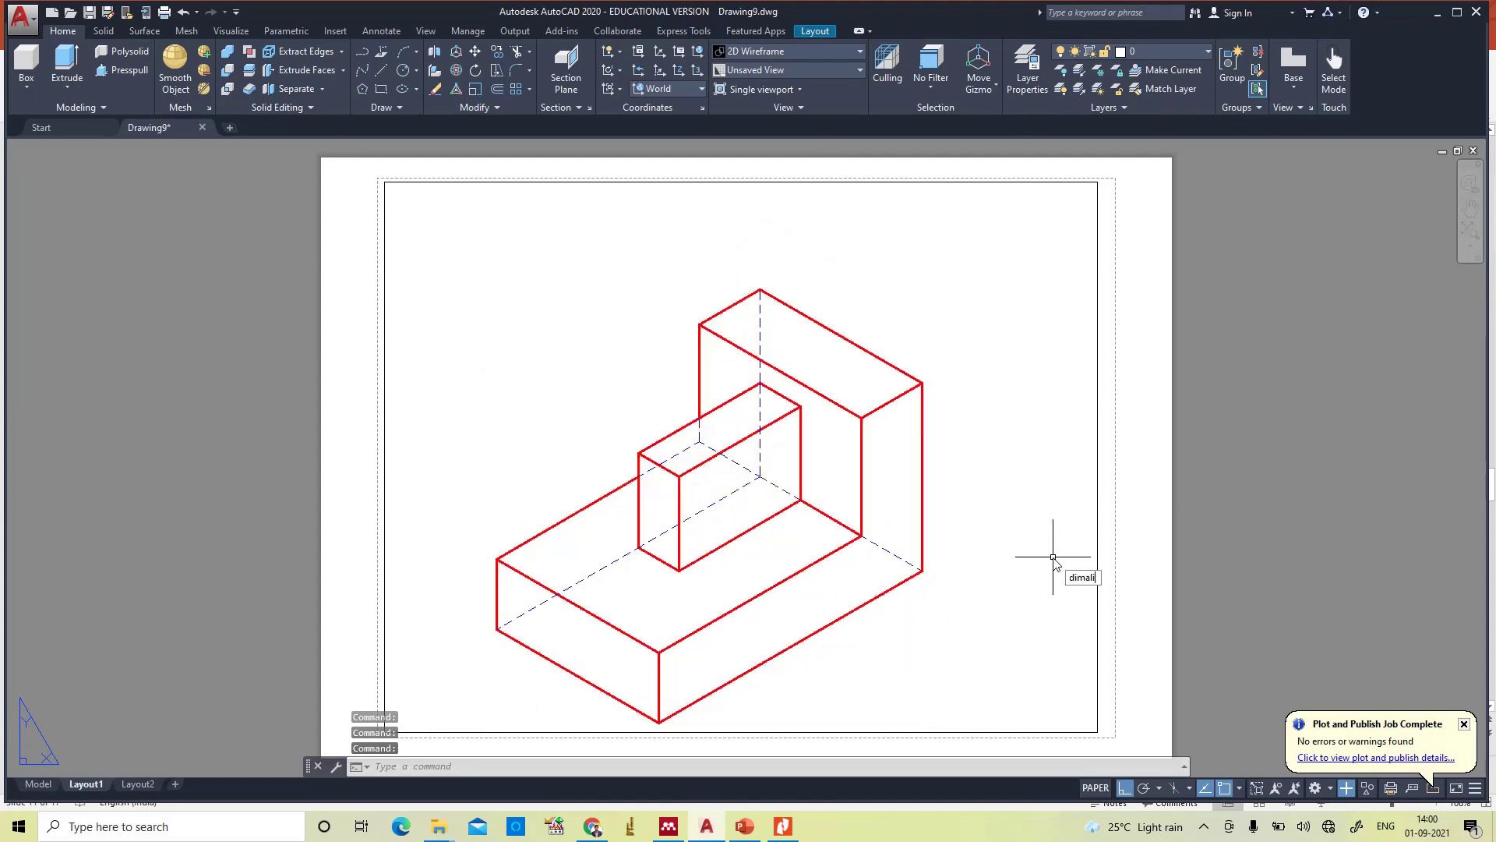
- Add aligned dimensions 32.66 (back edge), 32.66 (vertical right edge) and 12.25 (top-left edge)
{"action": "key", "text": "Return"}
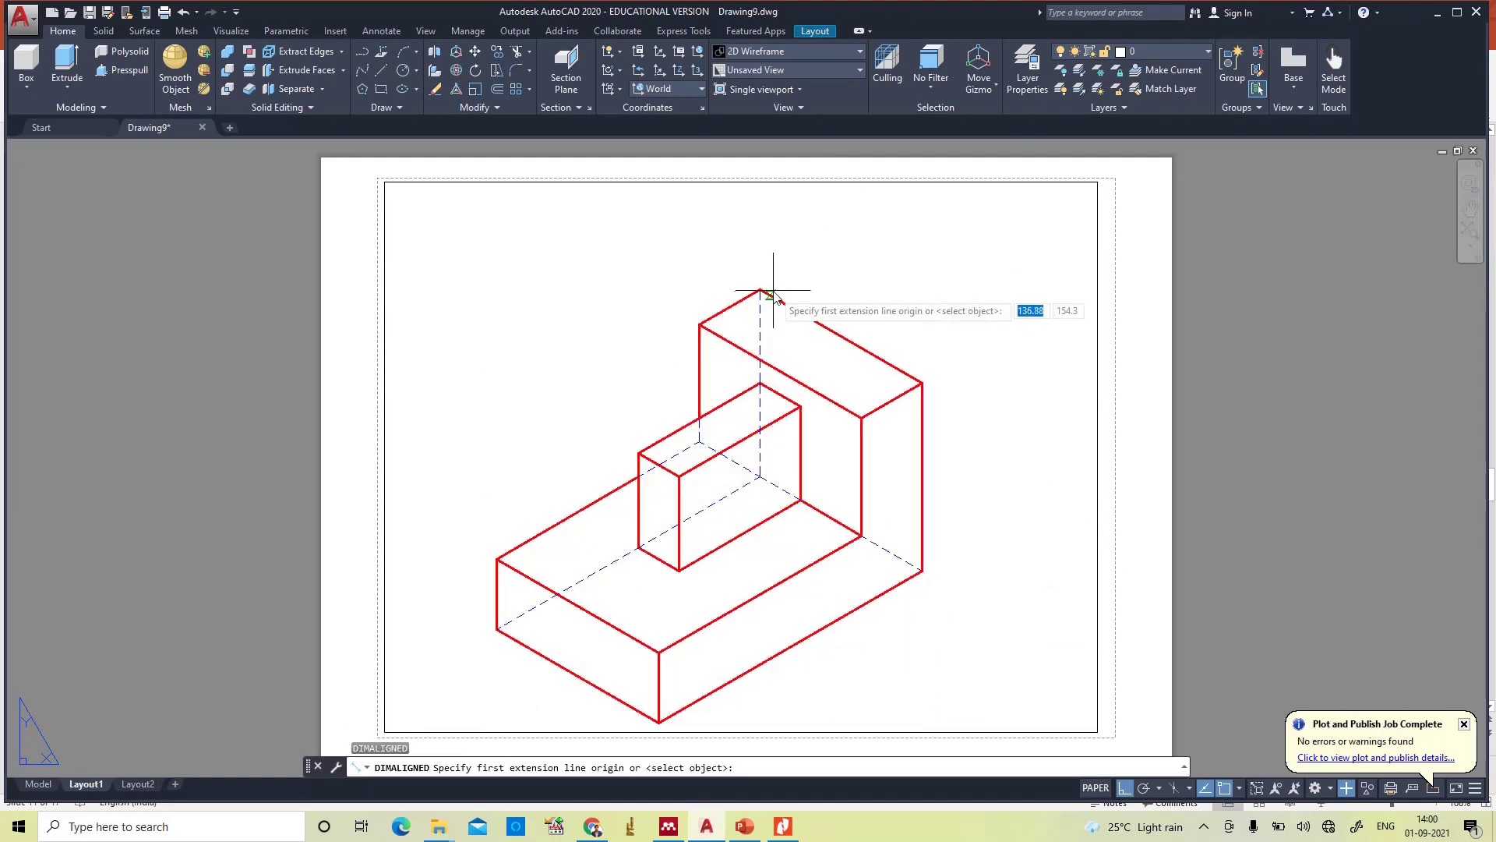
{"action": "left_click", "coordinate": [763, 291]}
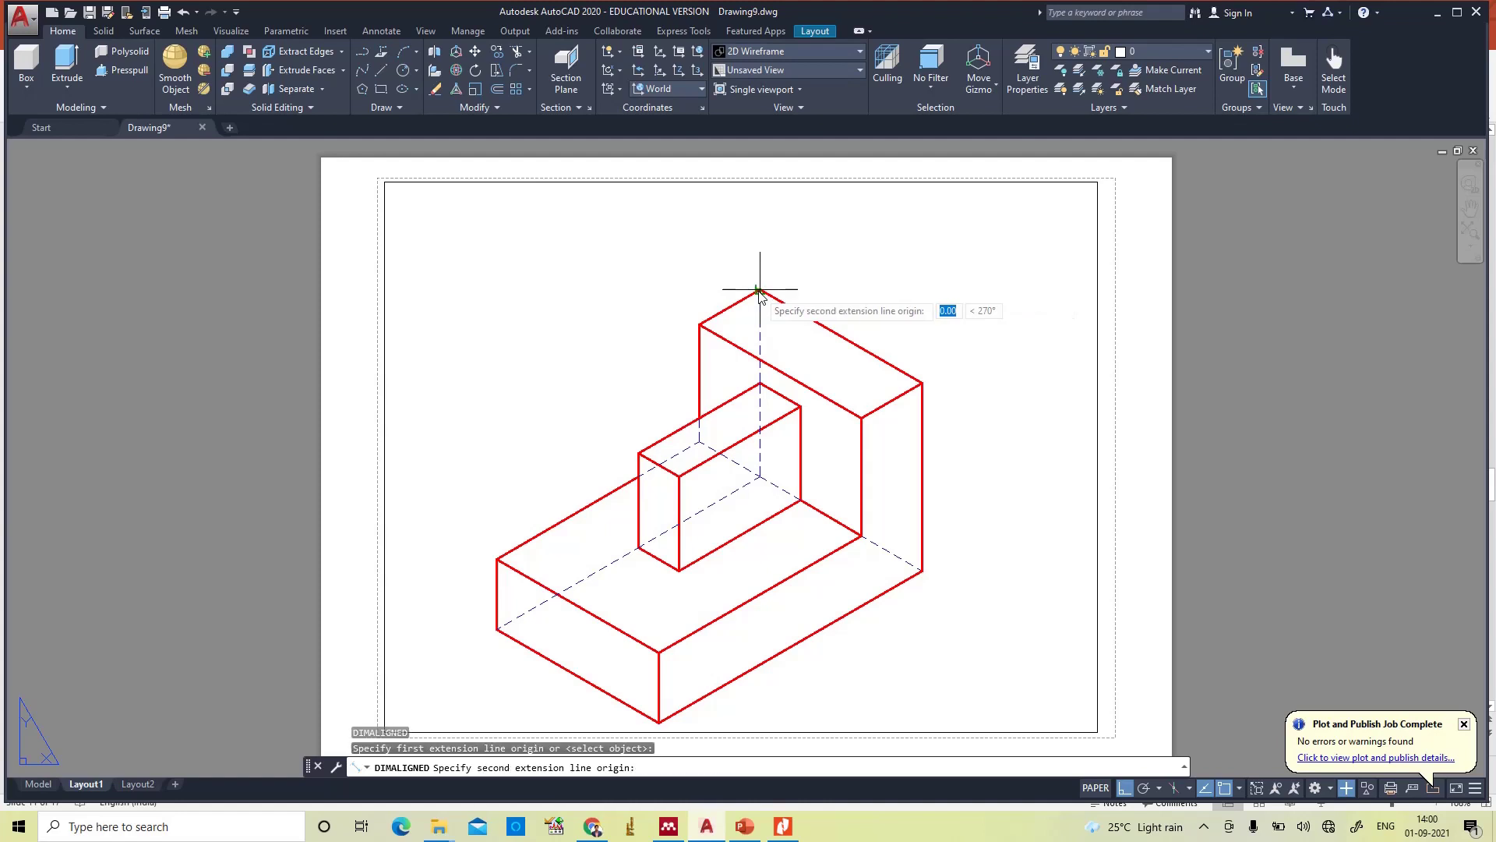
{"action": "left_click", "coordinate": [922, 383]}
{"action": "left_click", "coordinate": [945, 337]}
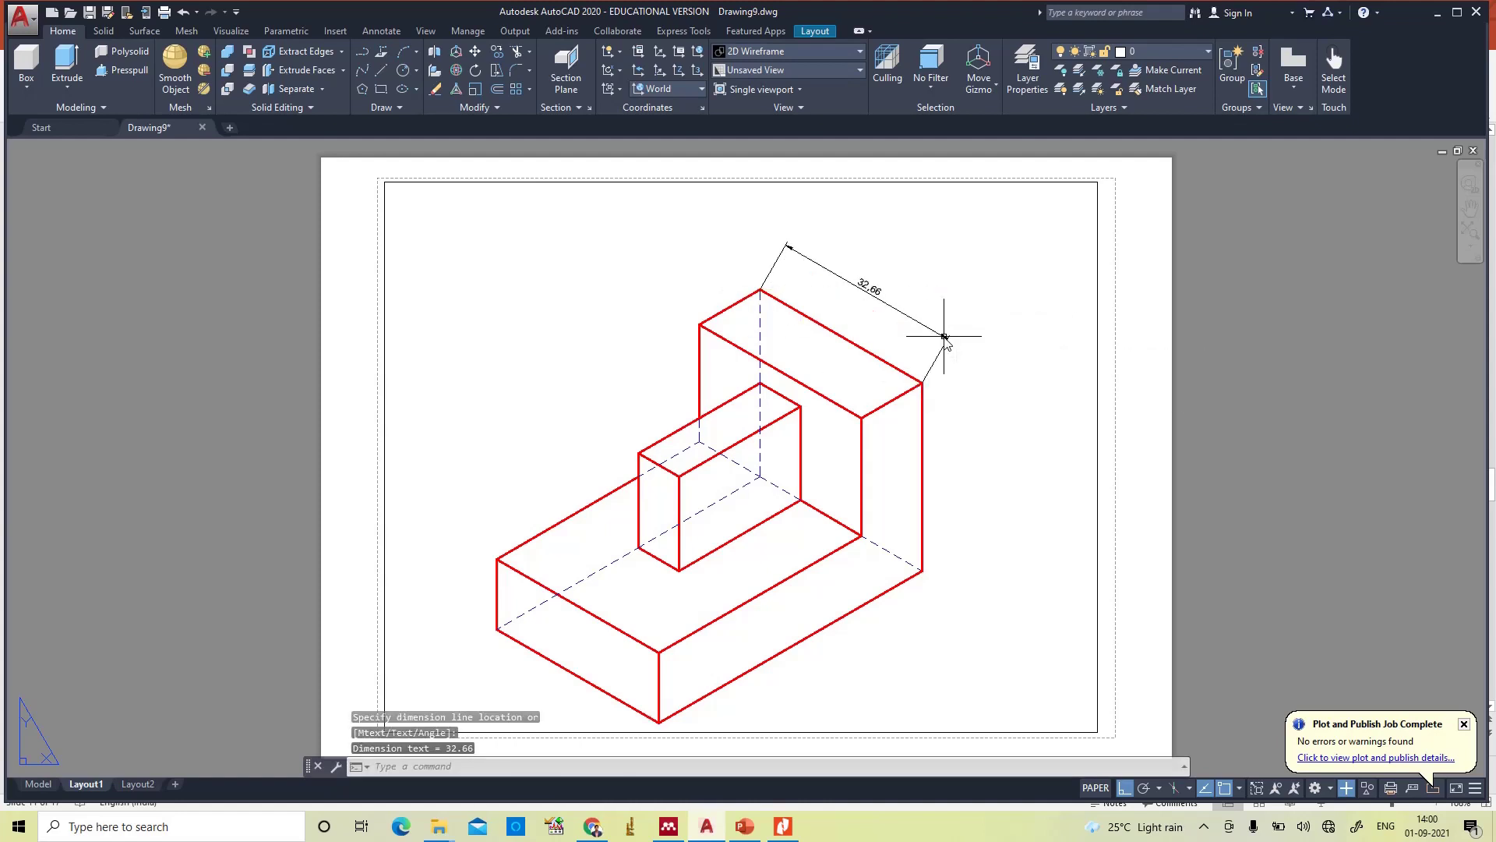
{"action": "key", "text": "Return"}
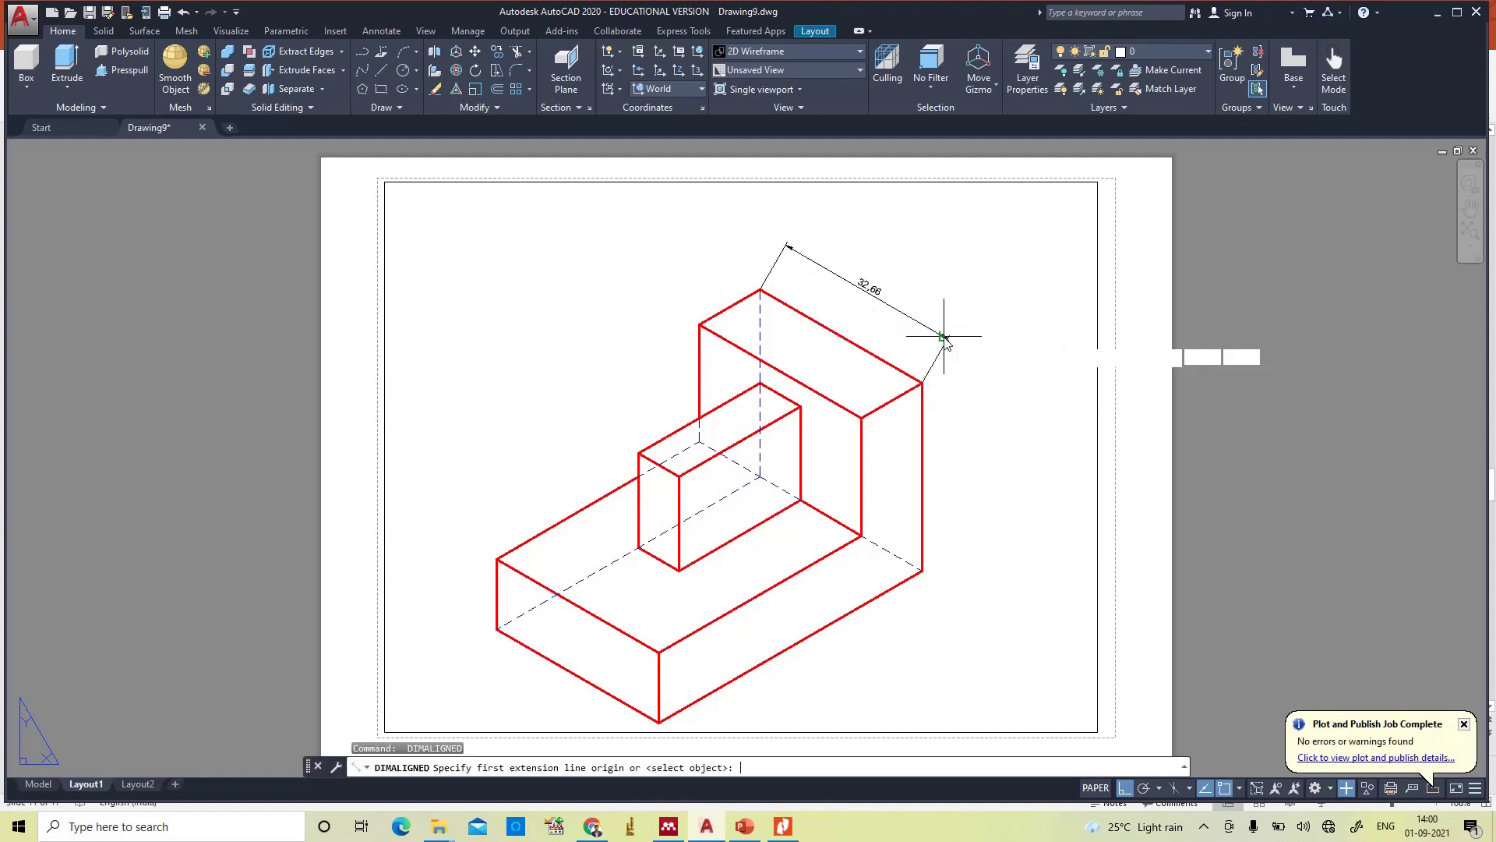
{"action": "left_click", "coordinate": [922, 384]}
{"action": "left_click", "coordinate": [922, 570]}
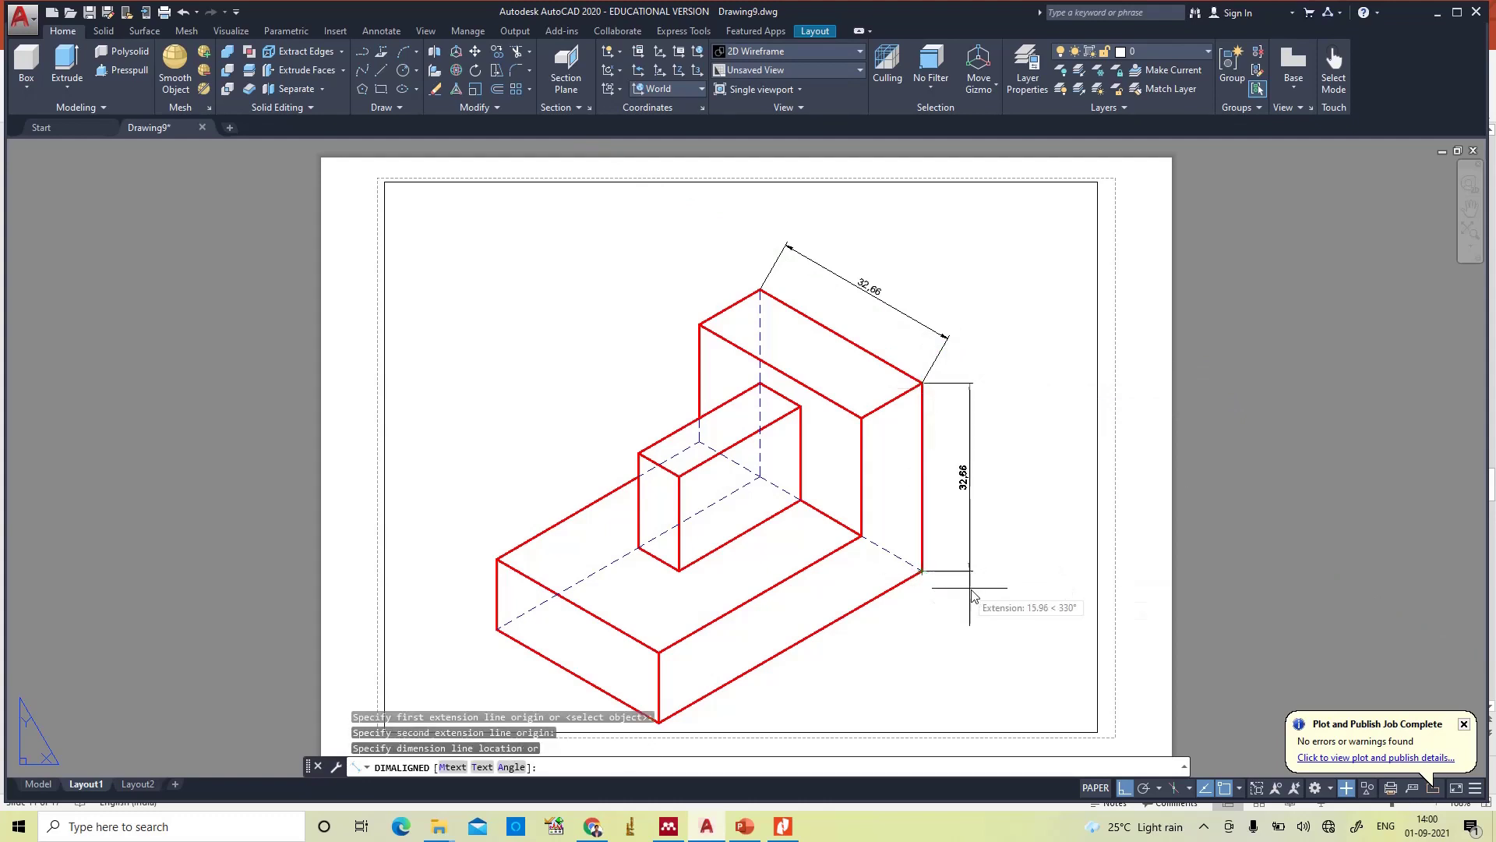
{"action": "left_click", "coordinate": [974, 596]}
{"action": "key", "text": "Return"}
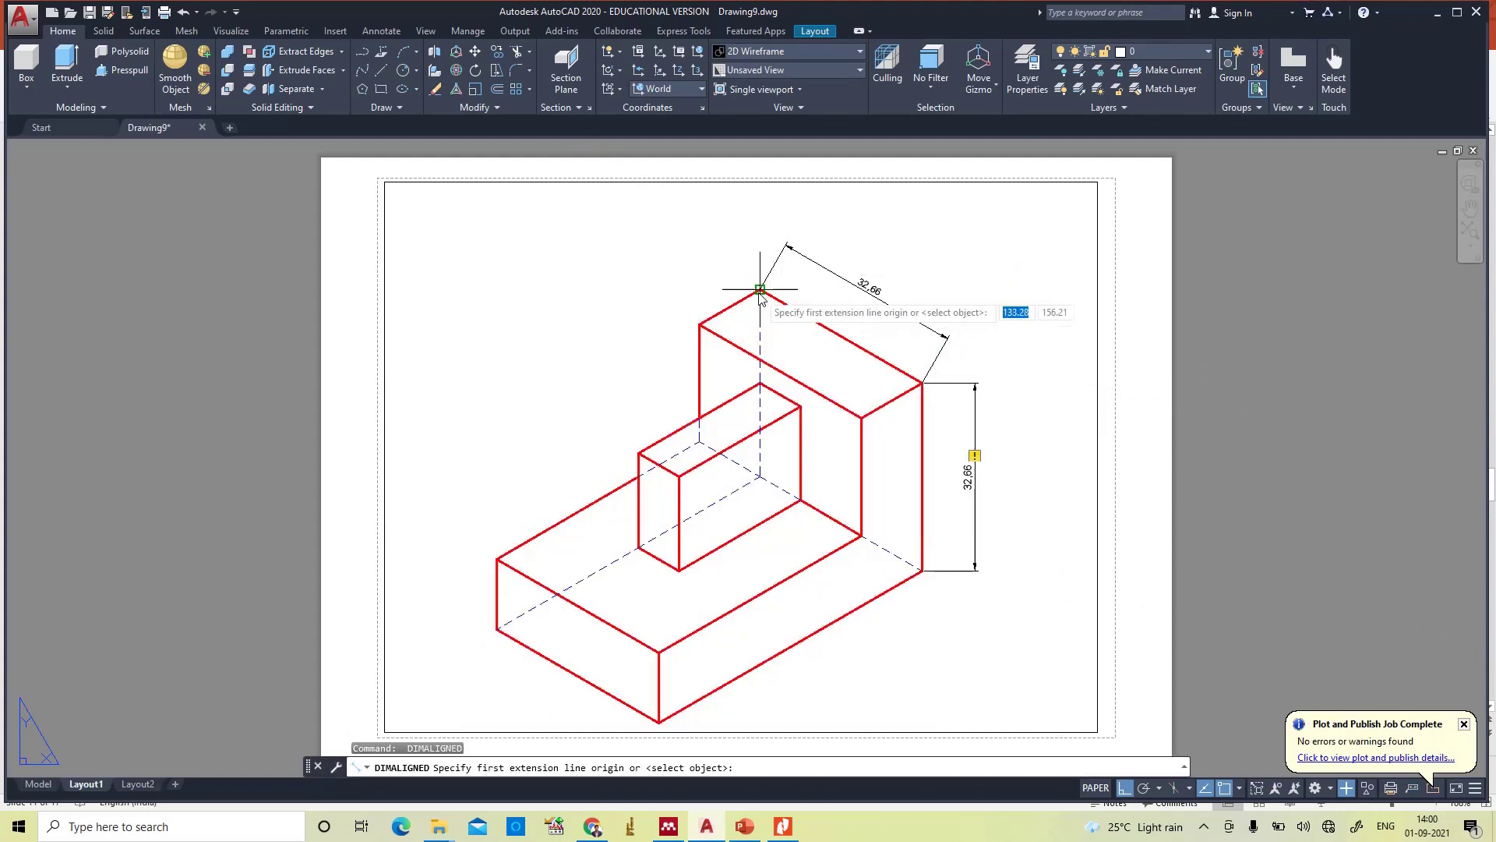
{"action": "left_click", "coordinate": [759, 290]}
{"action": "left_click", "coordinate": [699, 324]}
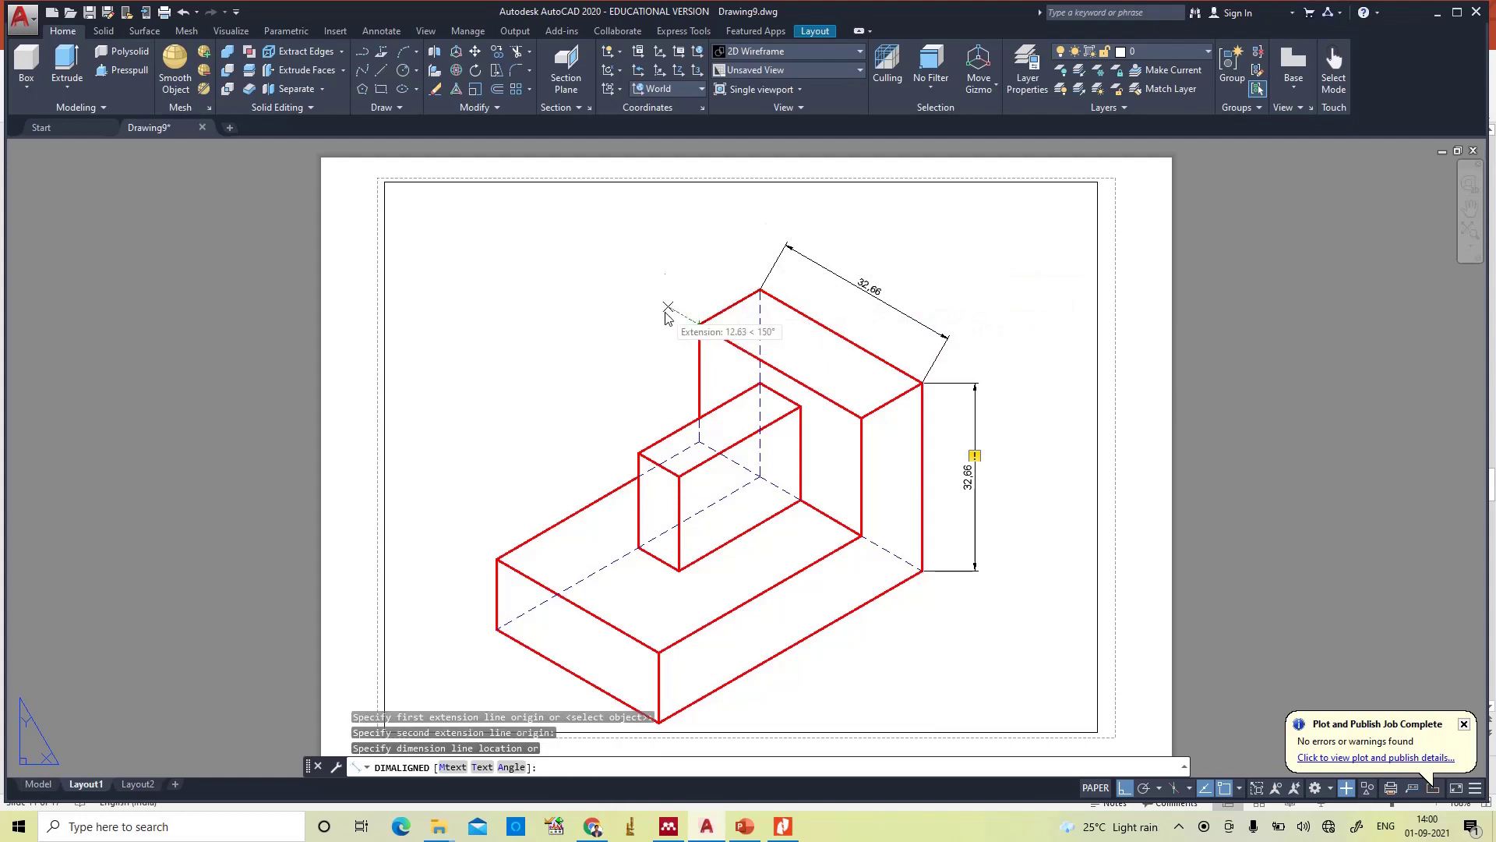
{"action": "left_click", "coordinate": [666, 317]}
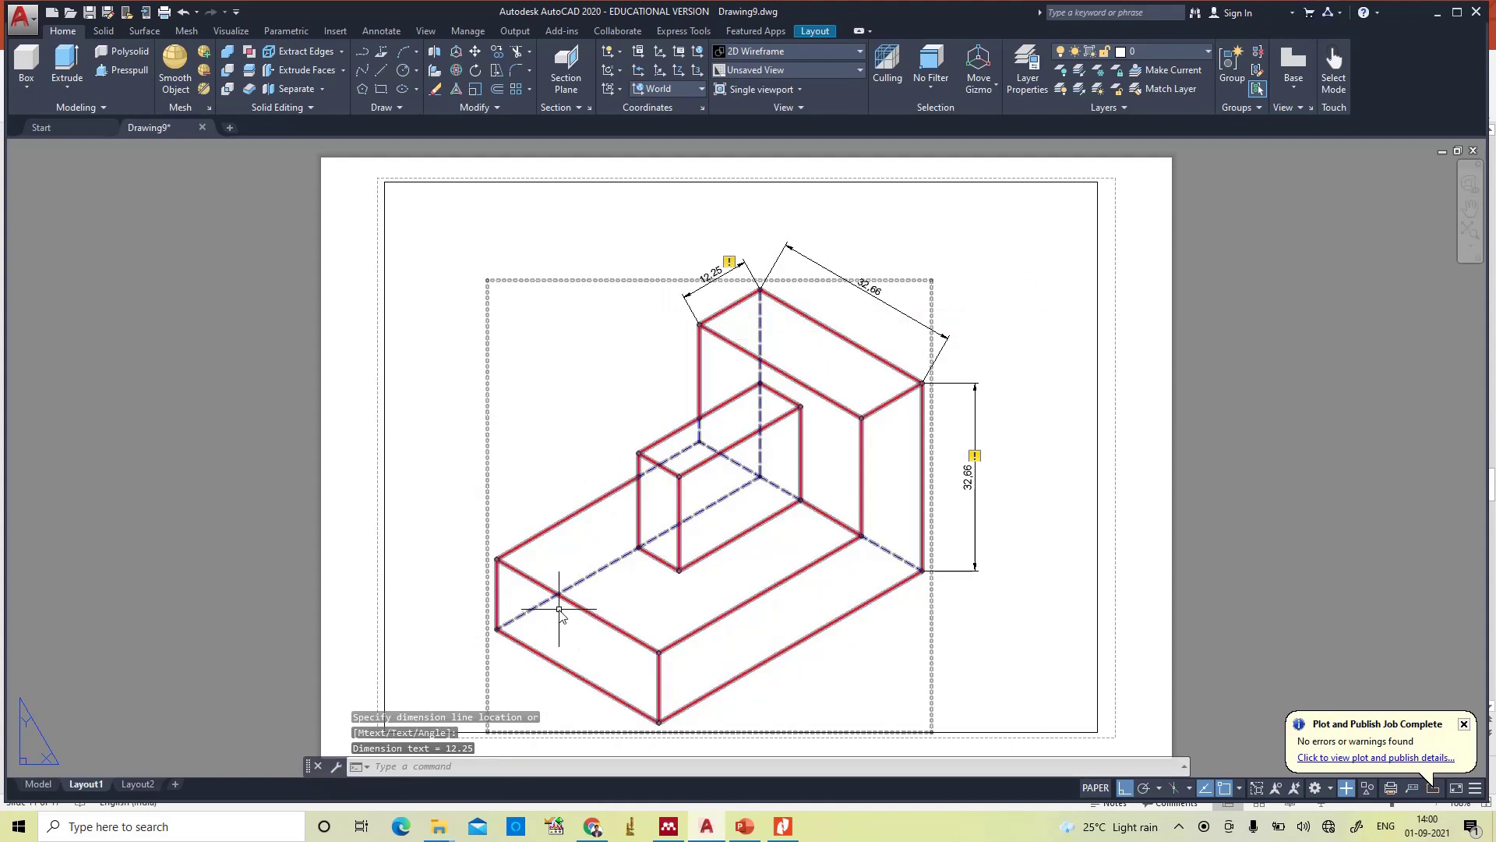
- Add aligned dimensions 12.25 on the base front, then 24.49, 16.33 and 8.16 on the small box
{"action": "key", "text": "Return"}
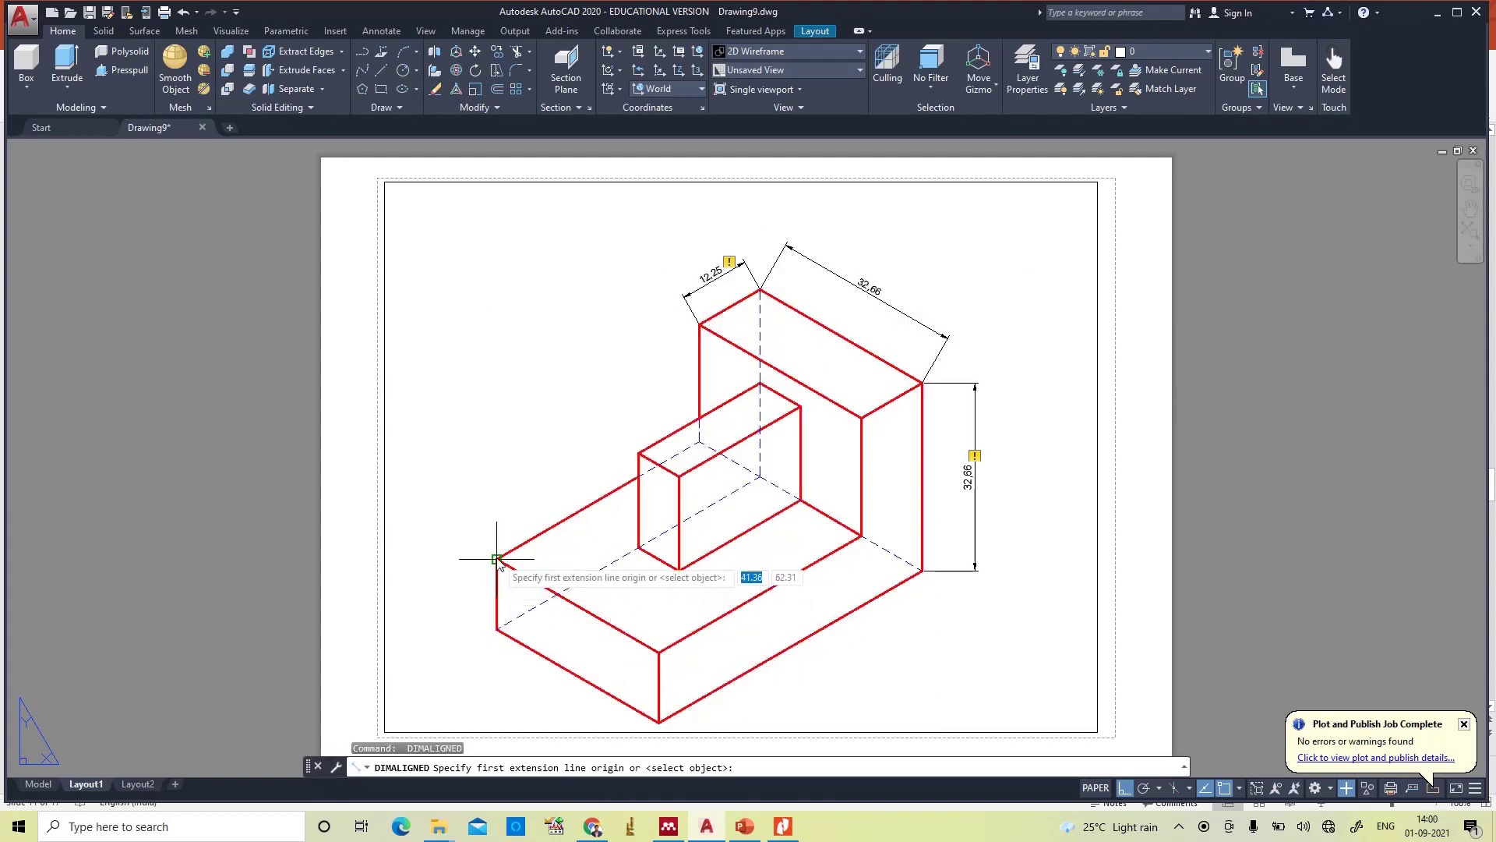
{"action": "left_click", "coordinate": [496, 559]}
{"action": "left_click", "coordinate": [498, 628]}
{"action": "left_click", "coordinate": [467, 631]}
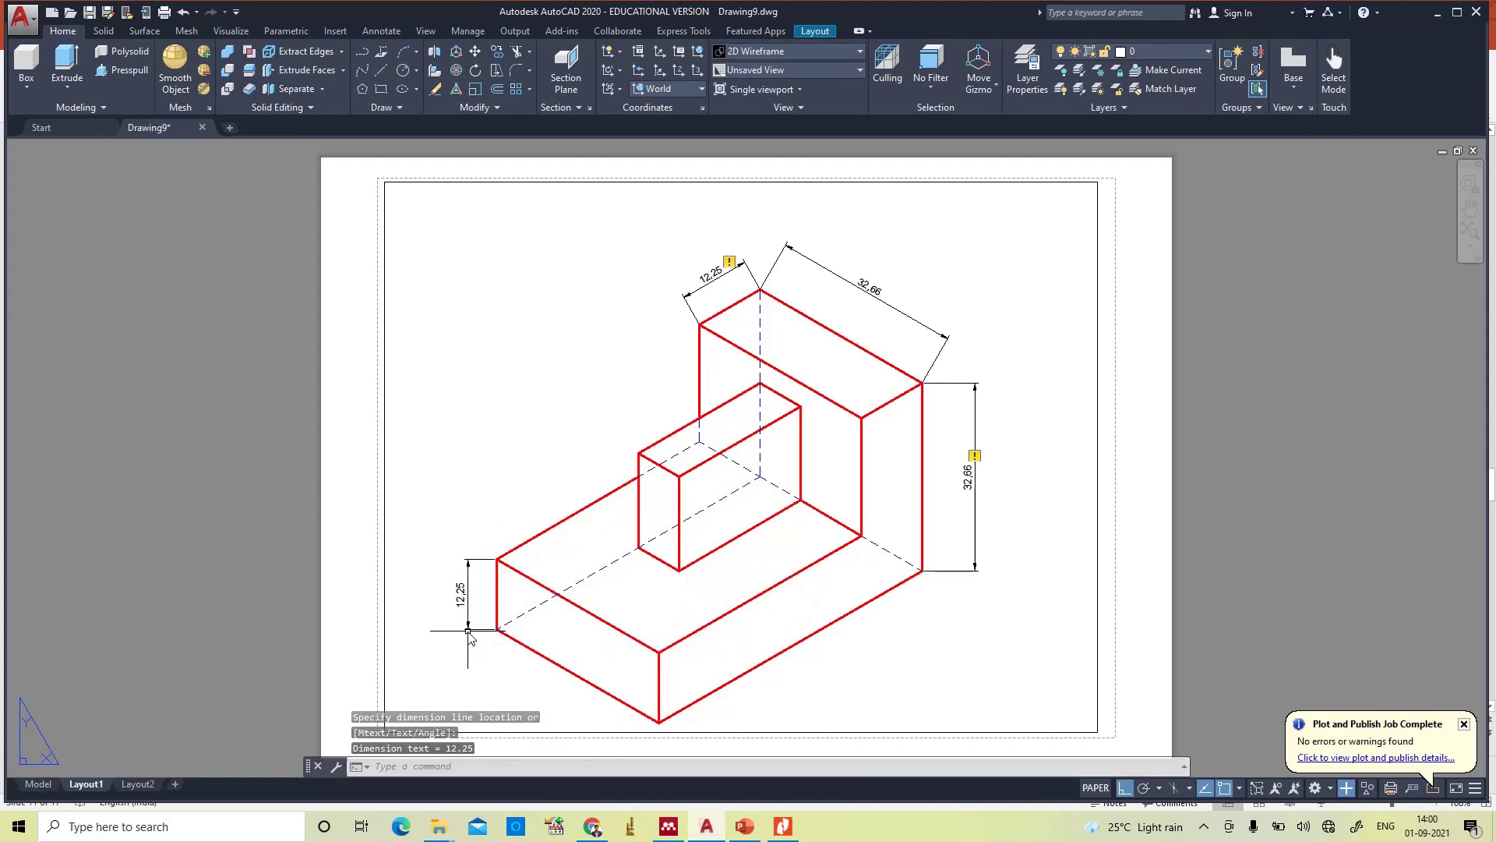
{"action": "key", "text": "Return"}
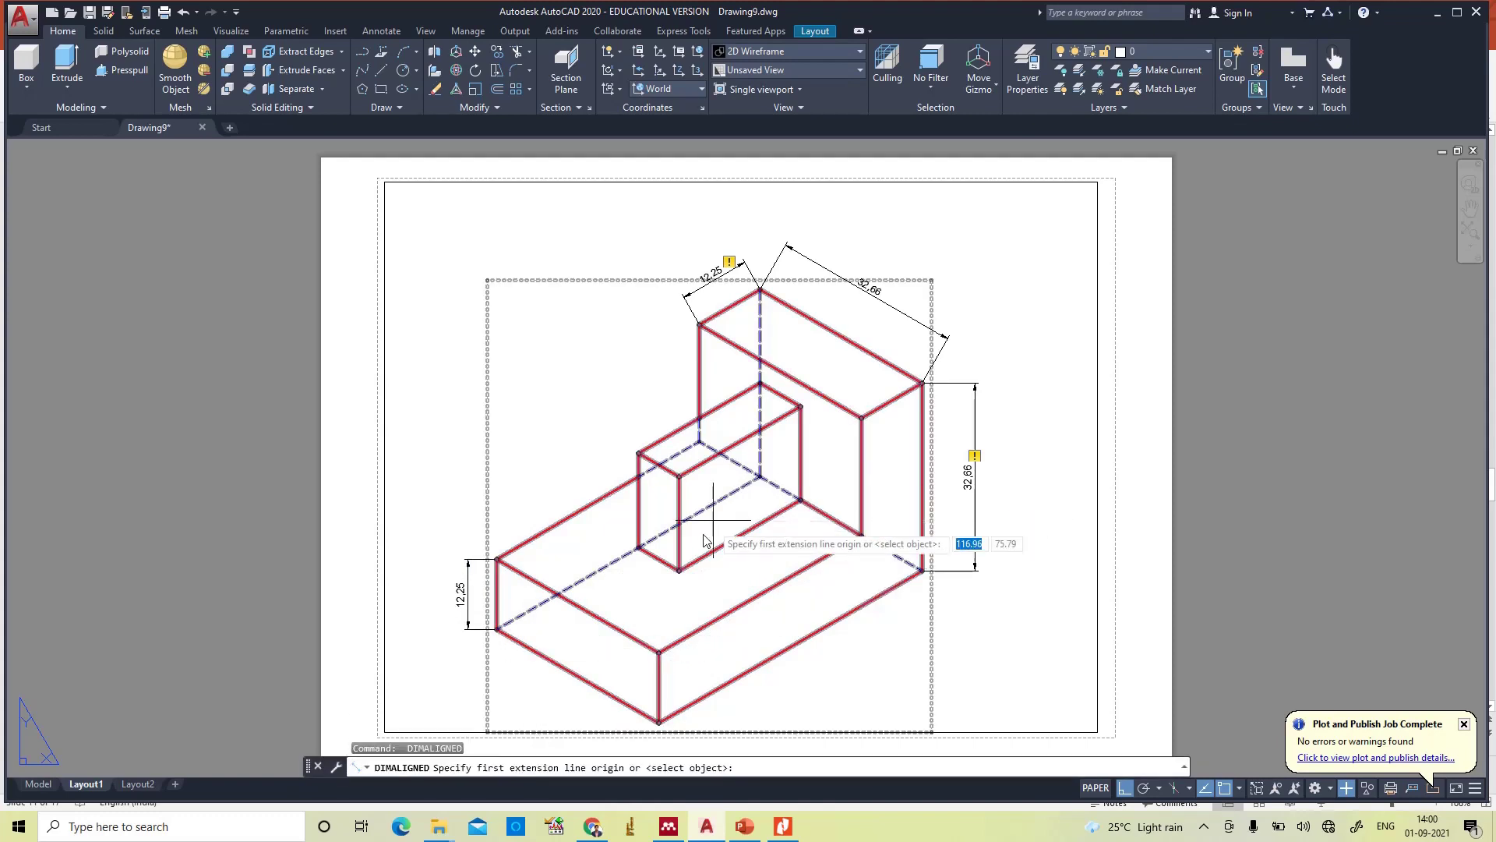
{"action": "left_click", "coordinate": [680, 476]}
{"action": "left_click", "coordinate": [800, 406]}
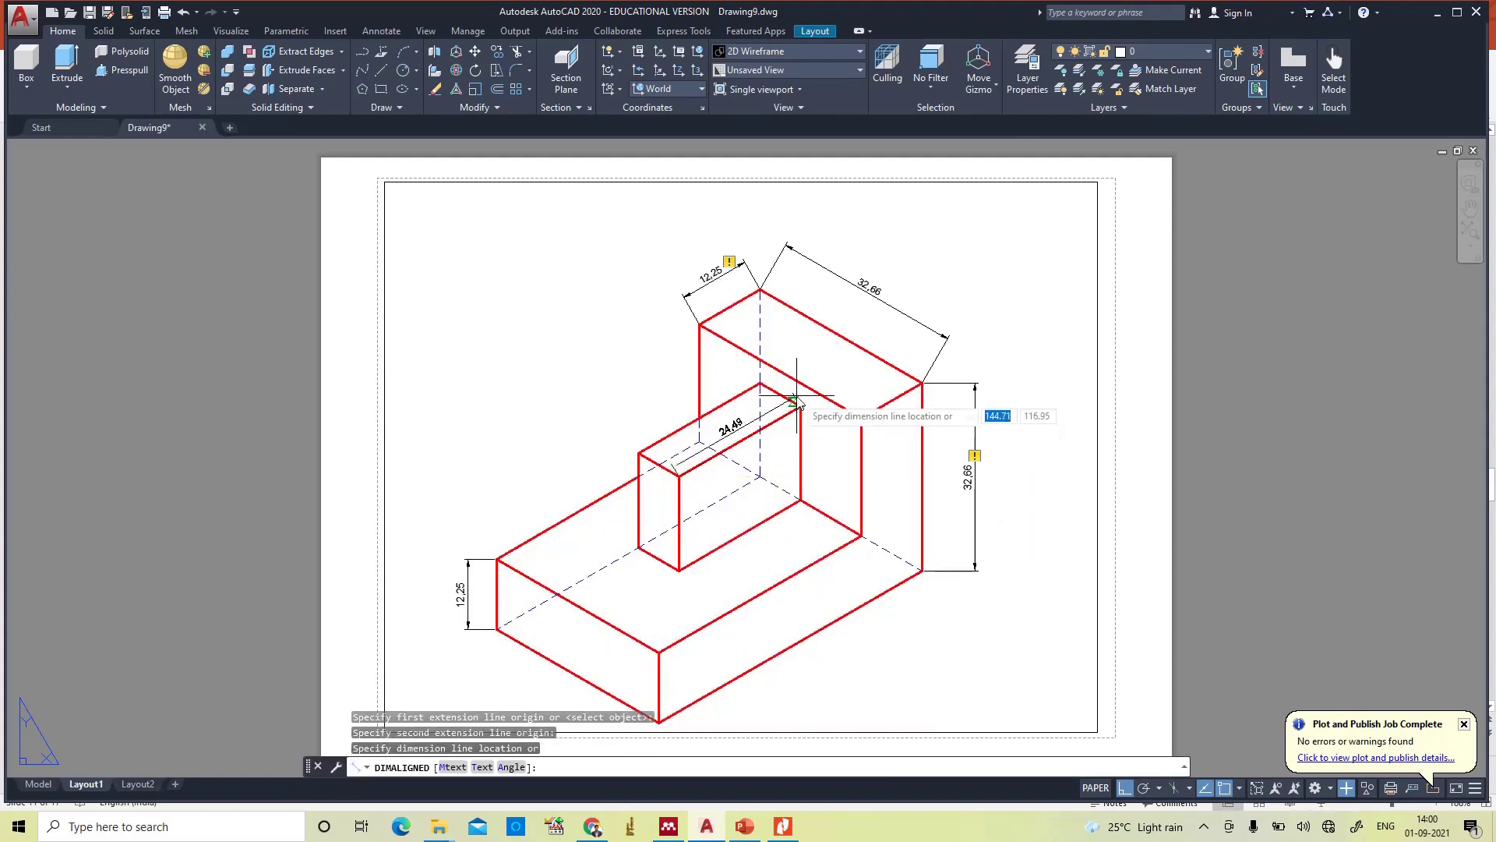
{"action": "left_click", "coordinate": [795, 394]}
{"action": "key", "text": "Return"}
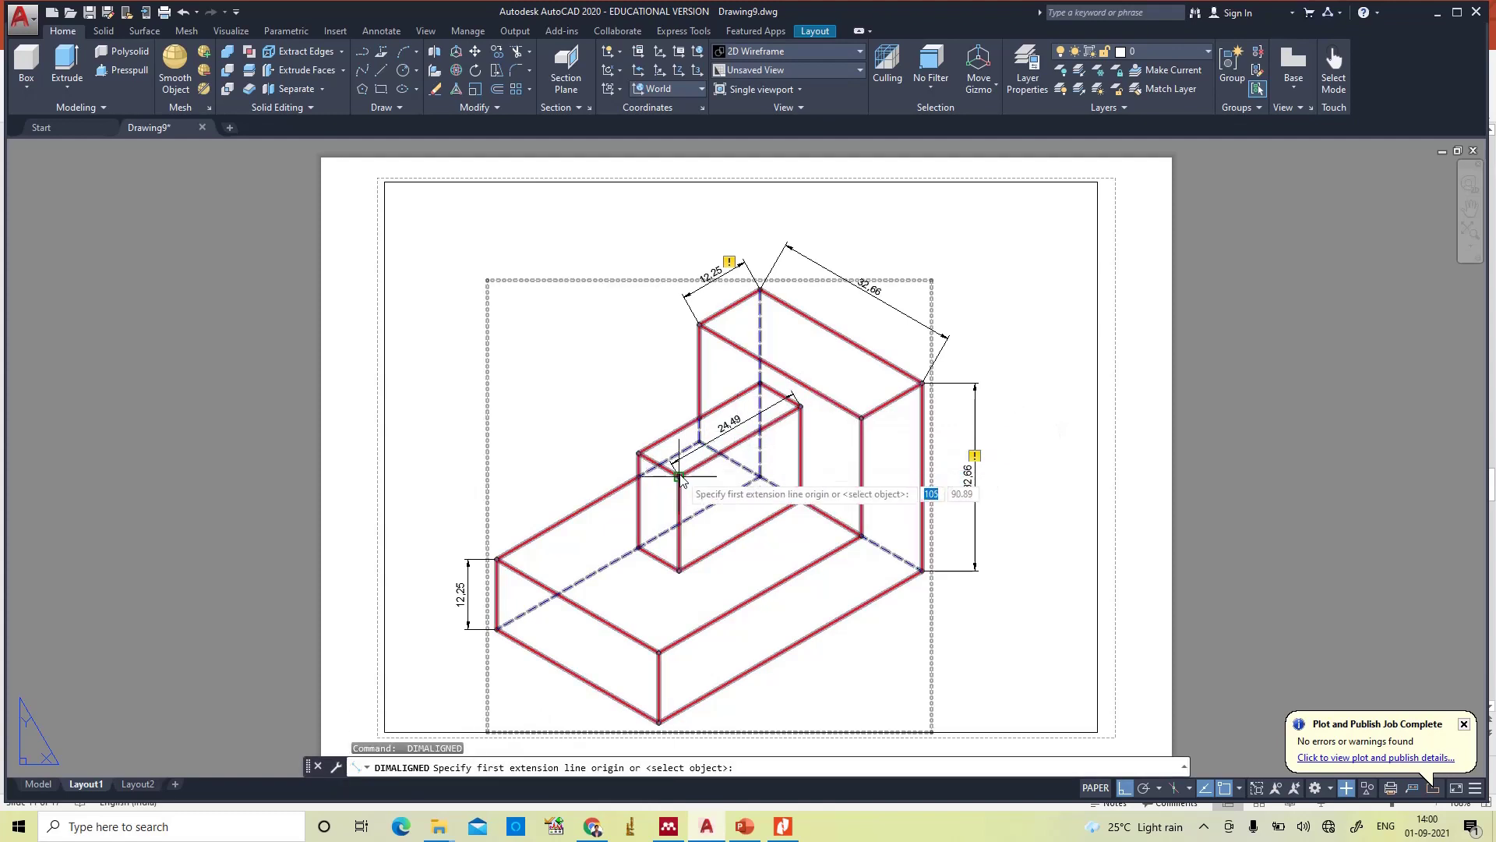
{"action": "left_click", "coordinate": [680, 476]}
{"action": "left_click", "coordinate": [679, 570]}
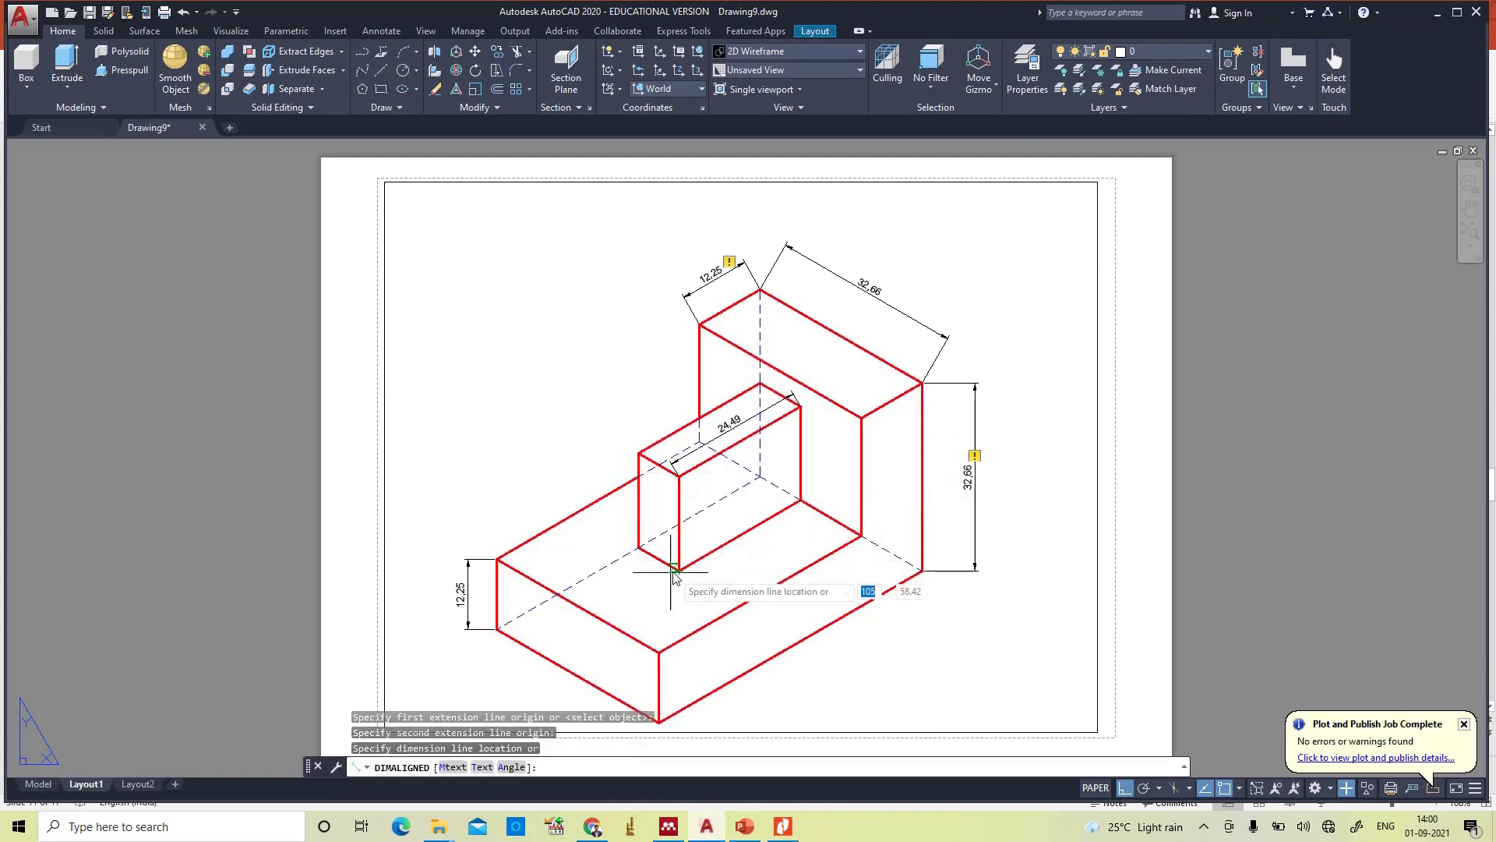
{"action": "left_click", "coordinate": [655, 602]}
{"action": "left_click", "coordinate": [702, 578]}
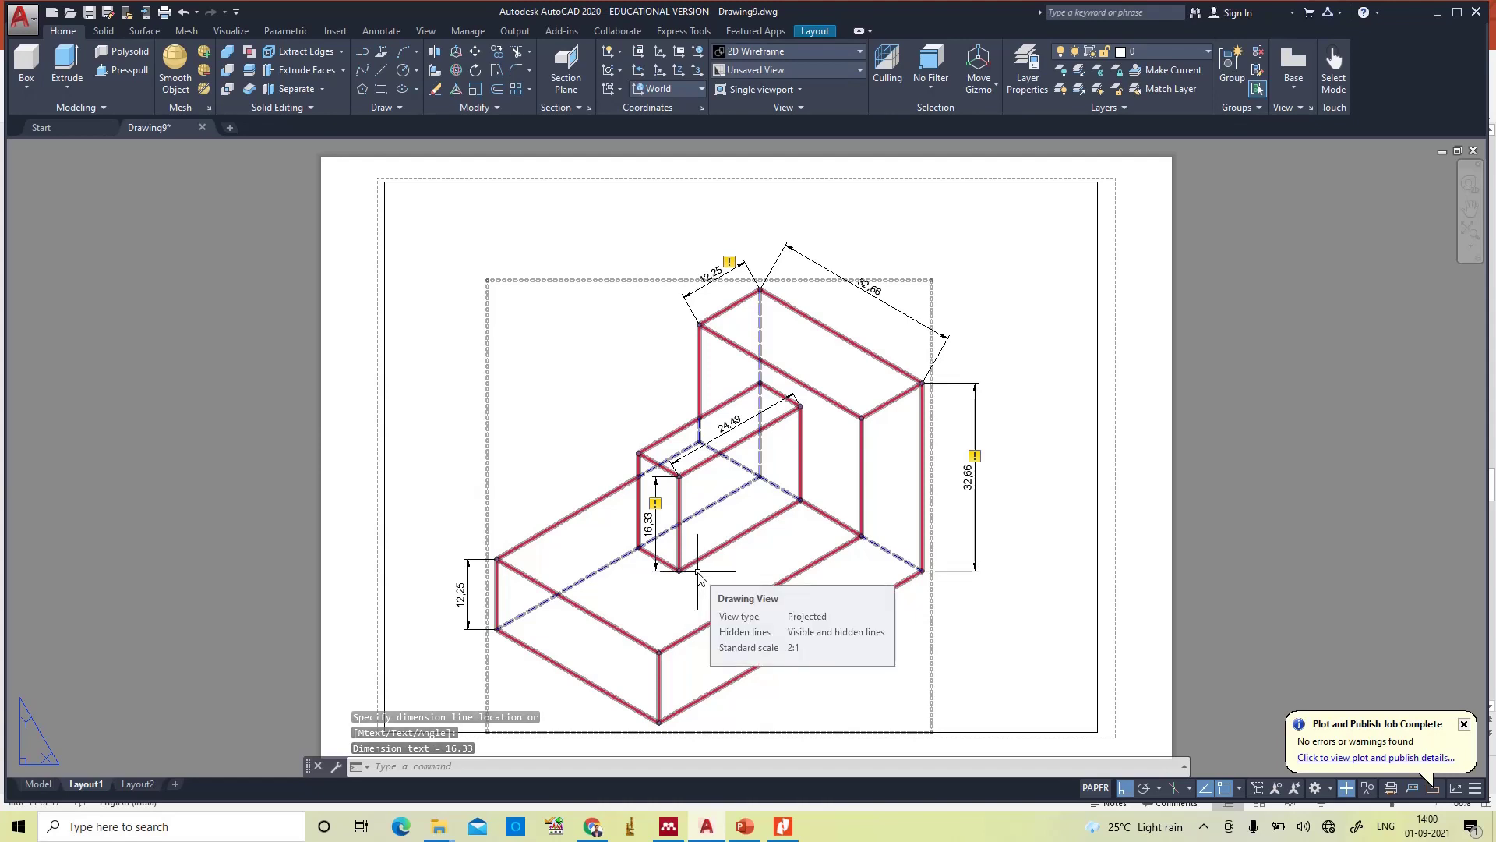
{"action": "key", "text": "Return"}
{"action": "left_click", "coordinate": [639, 454]}
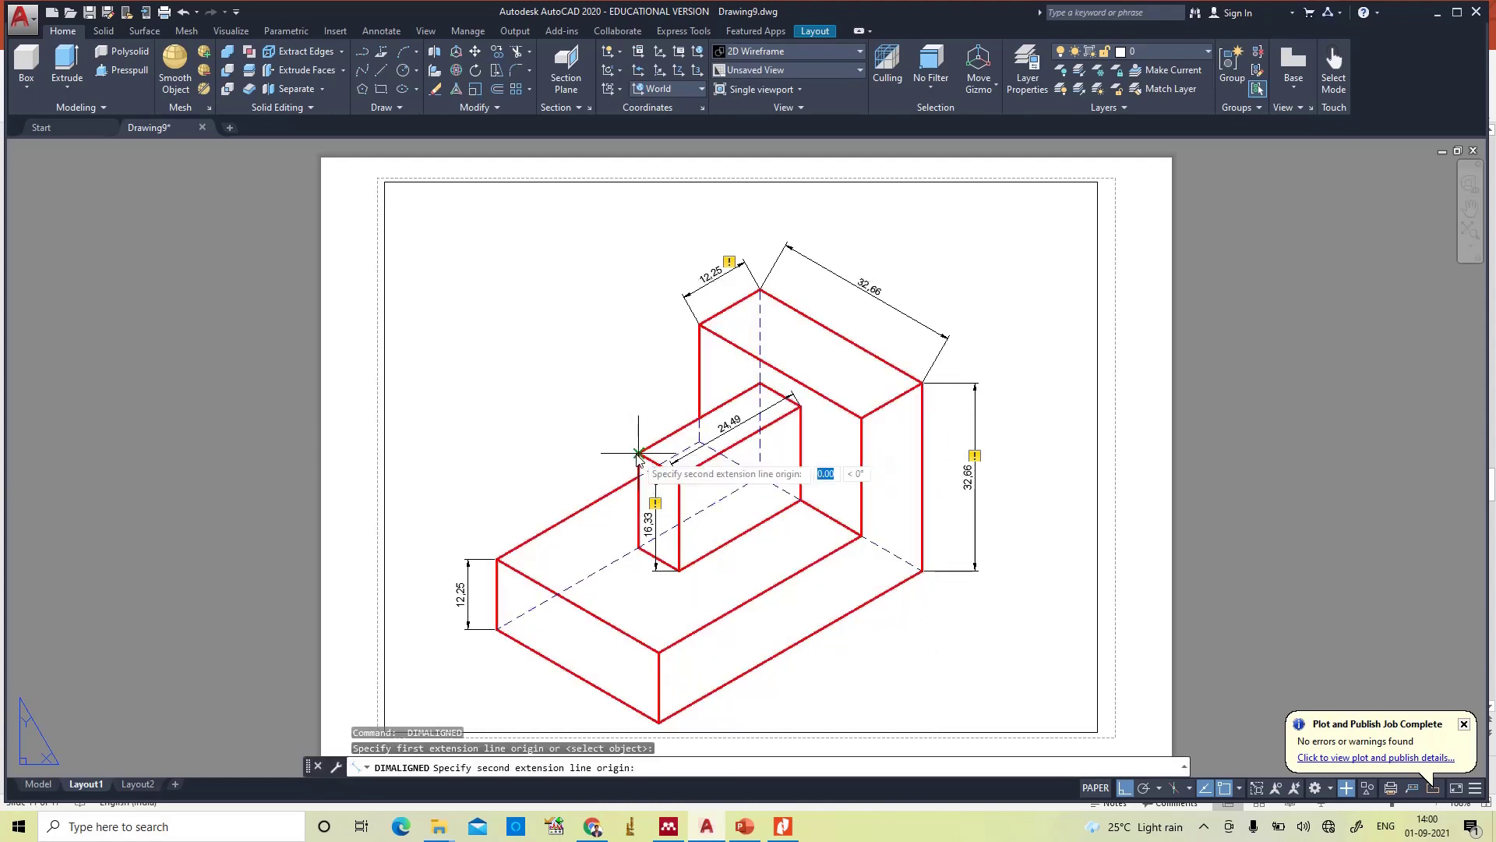
{"action": "left_click", "coordinate": [679, 474]}
{"action": "left_click", "coordinate": [690, 454]}
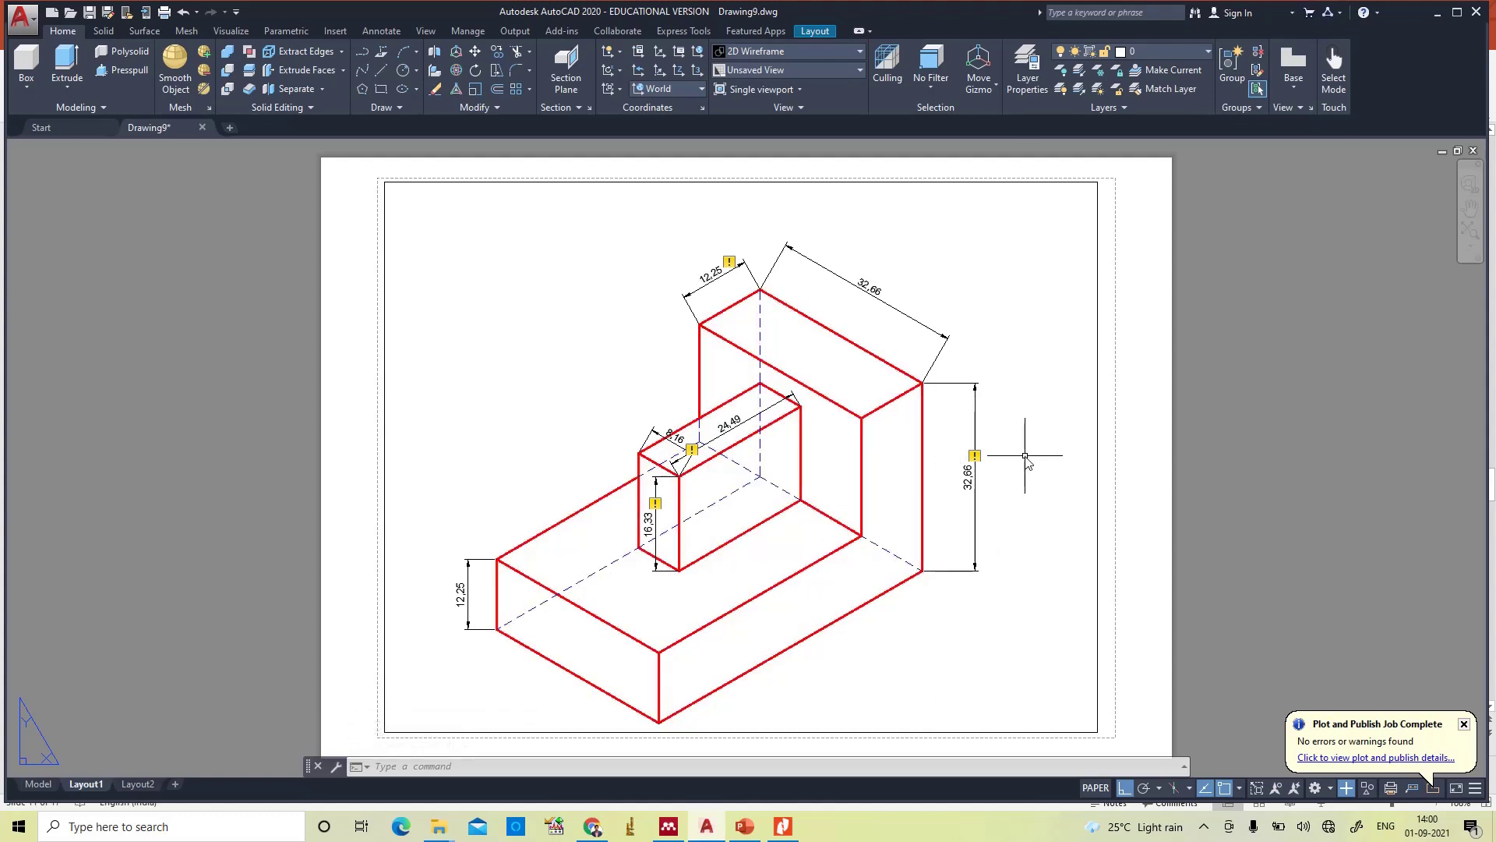
- Change the dimension values 12.25, 16.33 and 24.49 to 15, 20 and 30
{"action": "type", "text": "edi"}
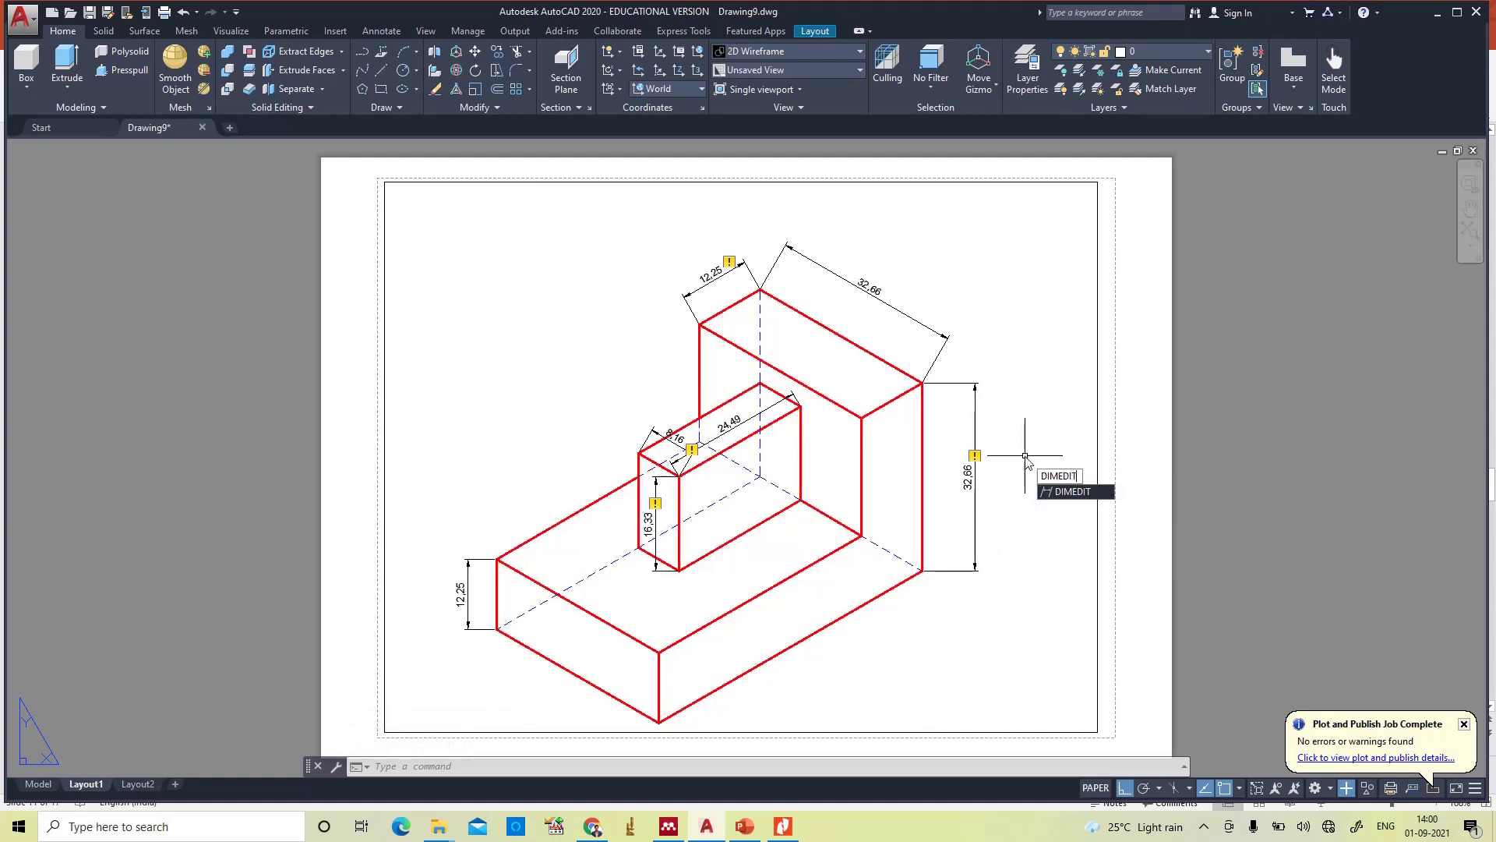
{"action": "key", "text": "Escape"}
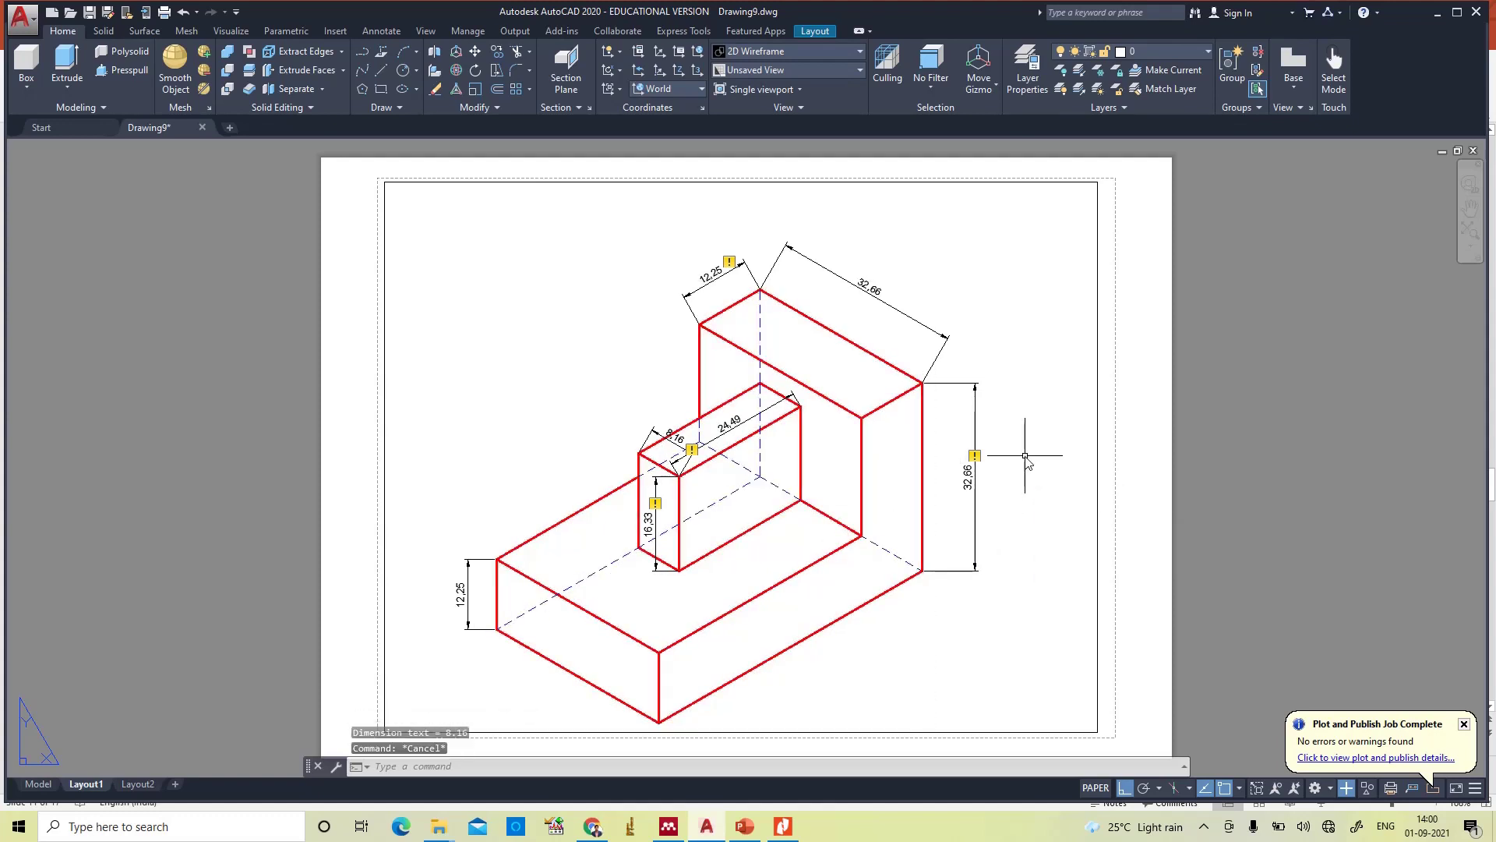
{"action": "double_click", "coordinate": [462, 594]}
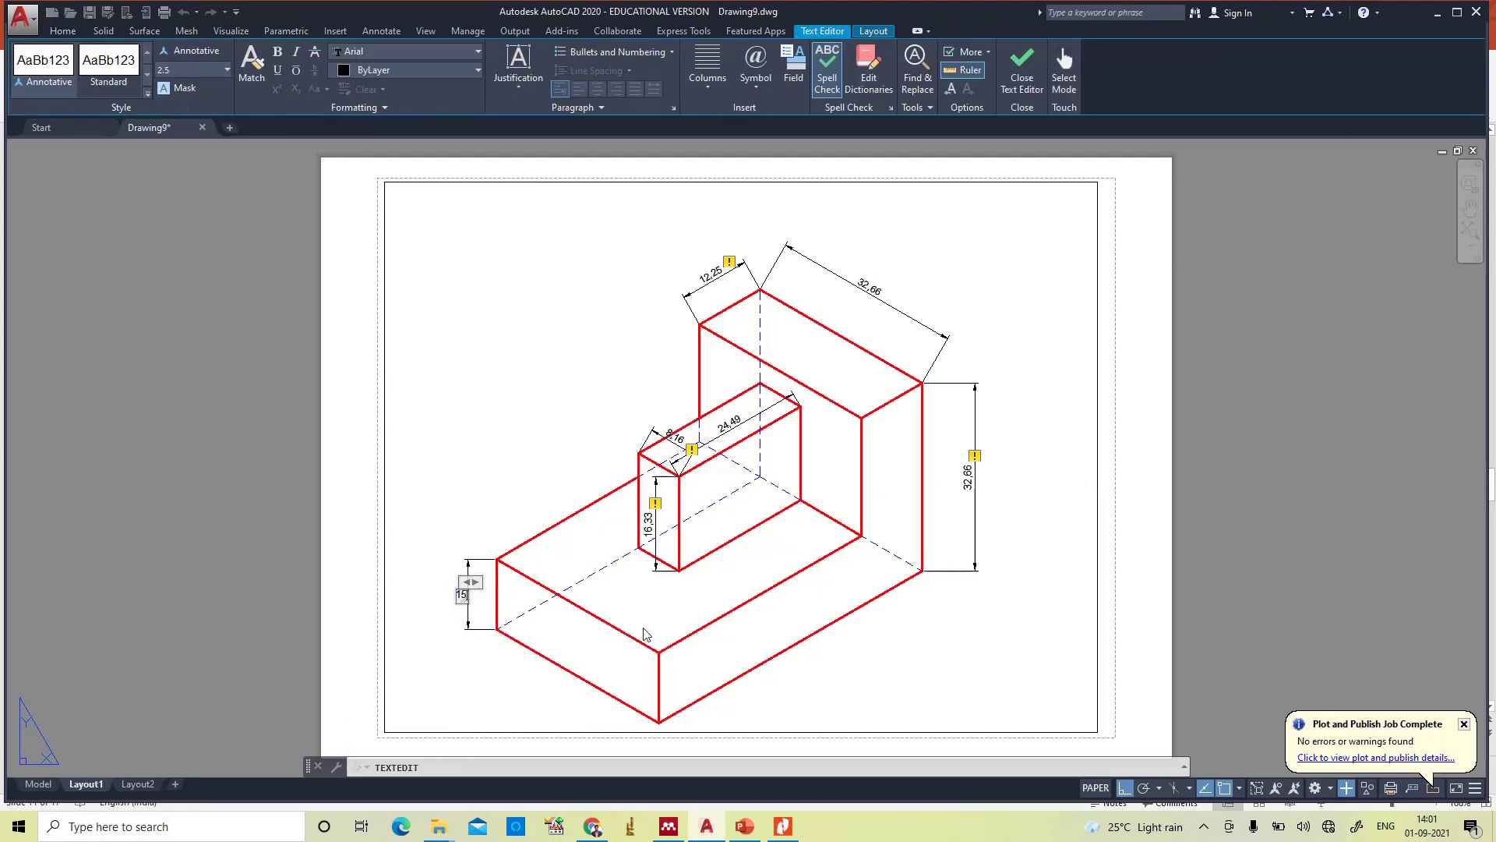
{"action": "left_click", "coordinate": [893, 664]}
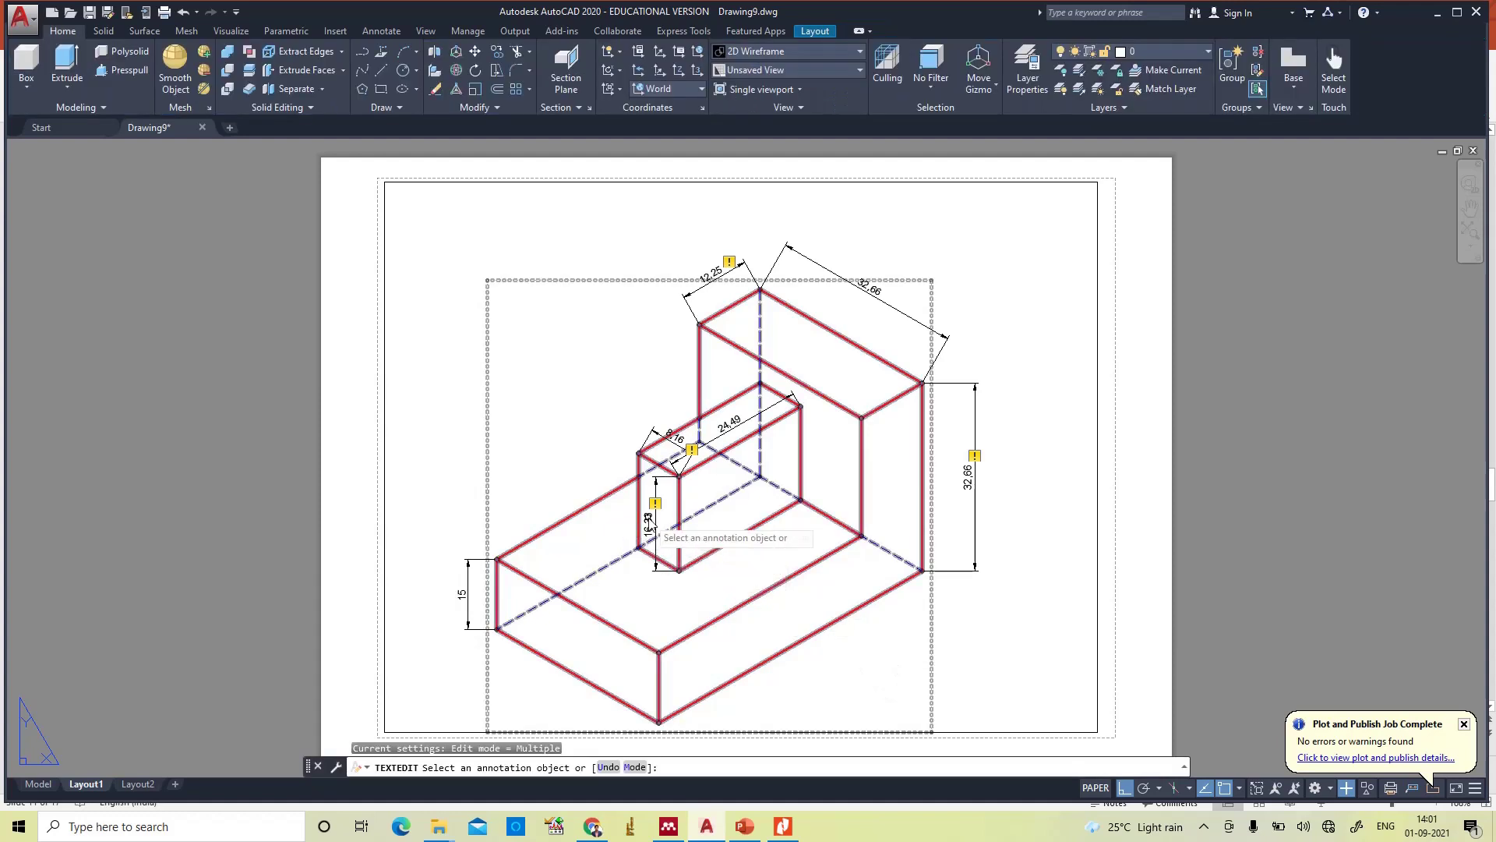
{"action": "left_click", "coordinate": [650, 525]}
{"action": "type", "text": "20"}
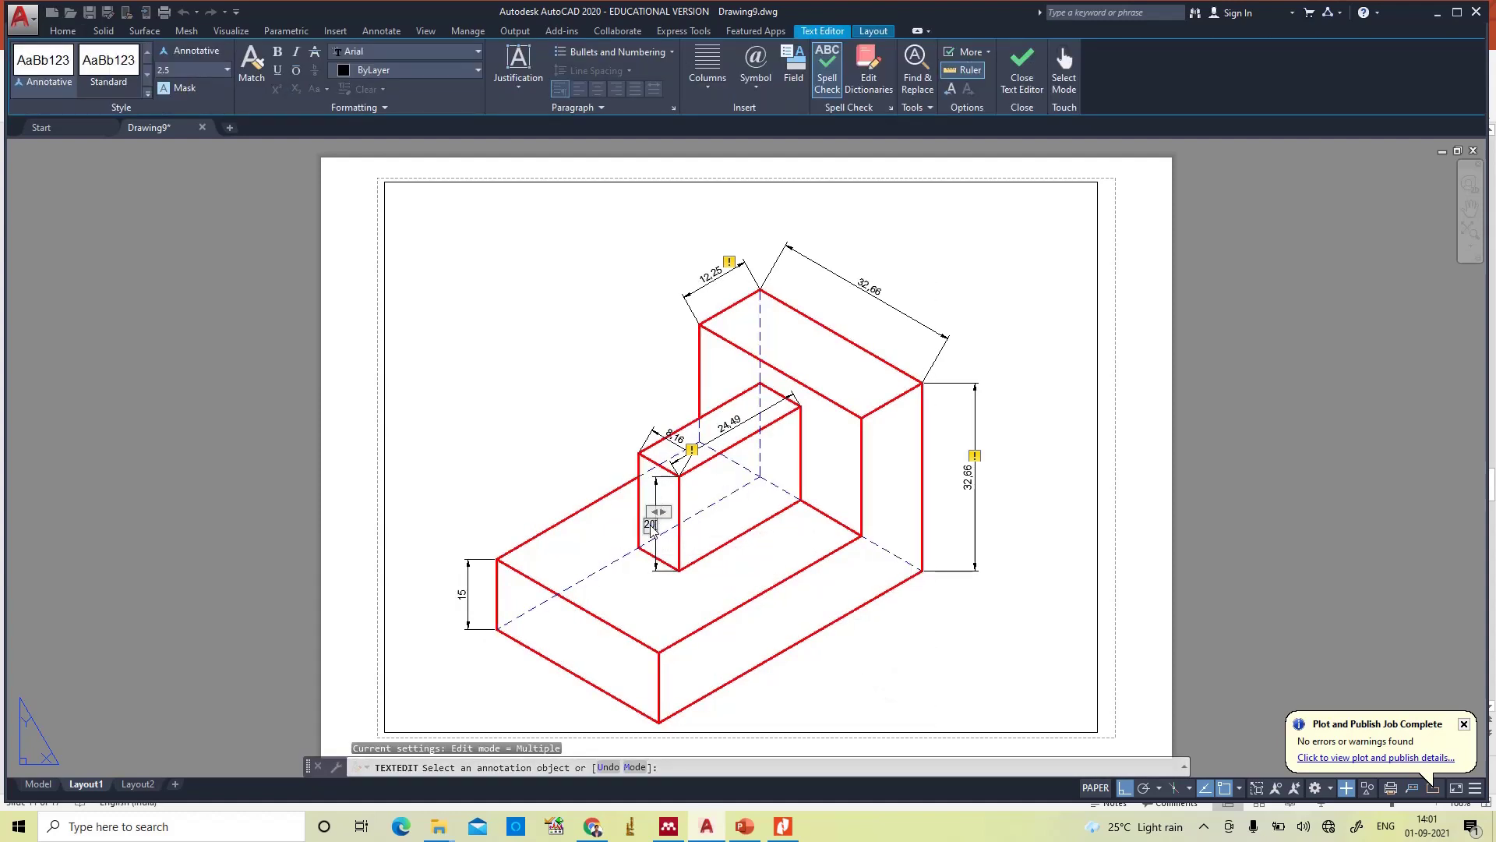
{"action": "left_click", "coordinate": [926, 693]}
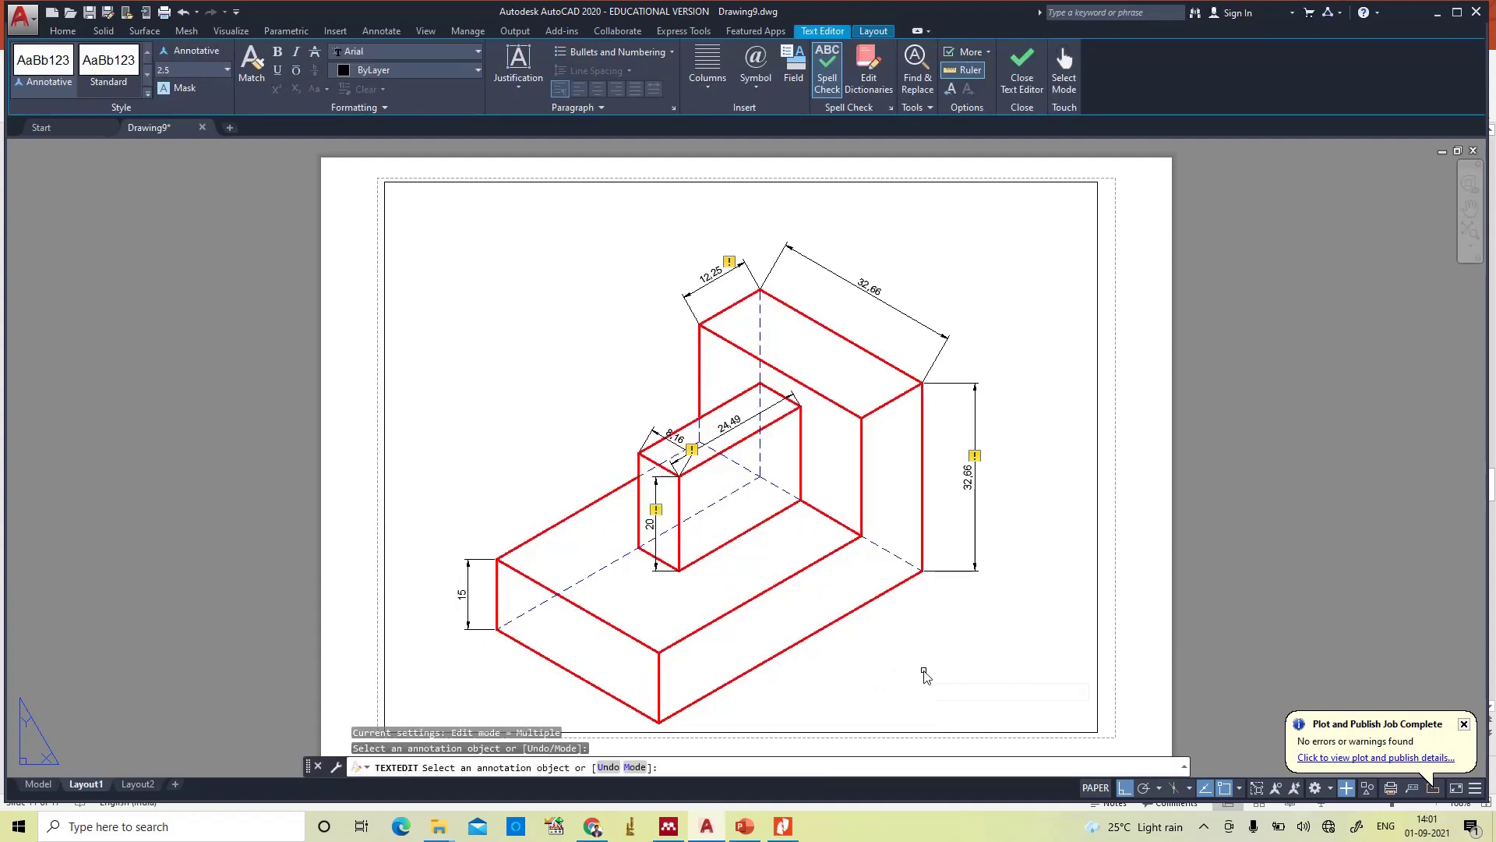
{"action": "left_click", "coordinate": [733, 428]}
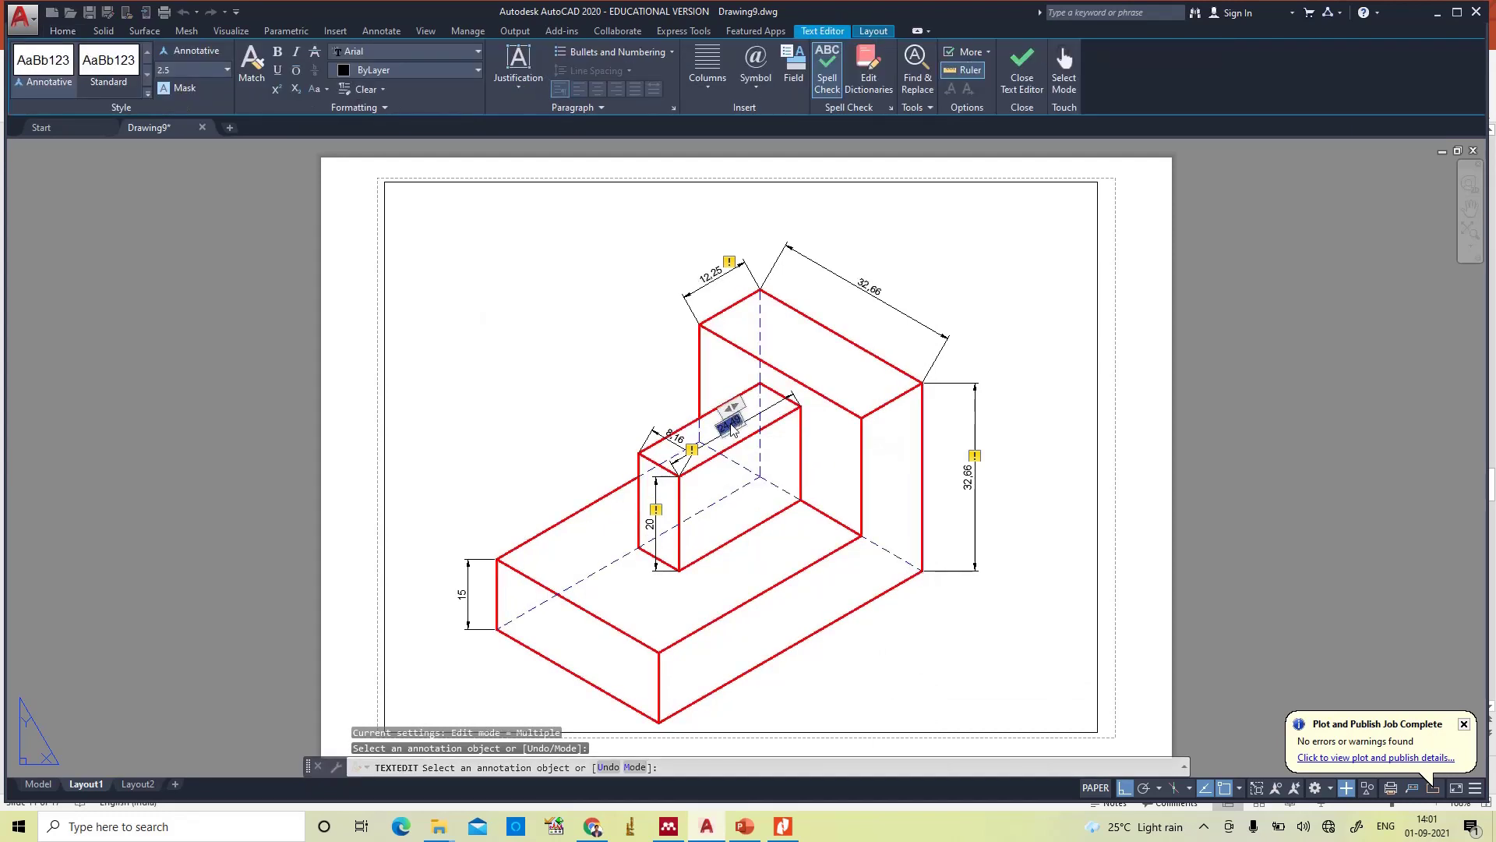
{"action": "left_click", "coordinate": [922, 664]}
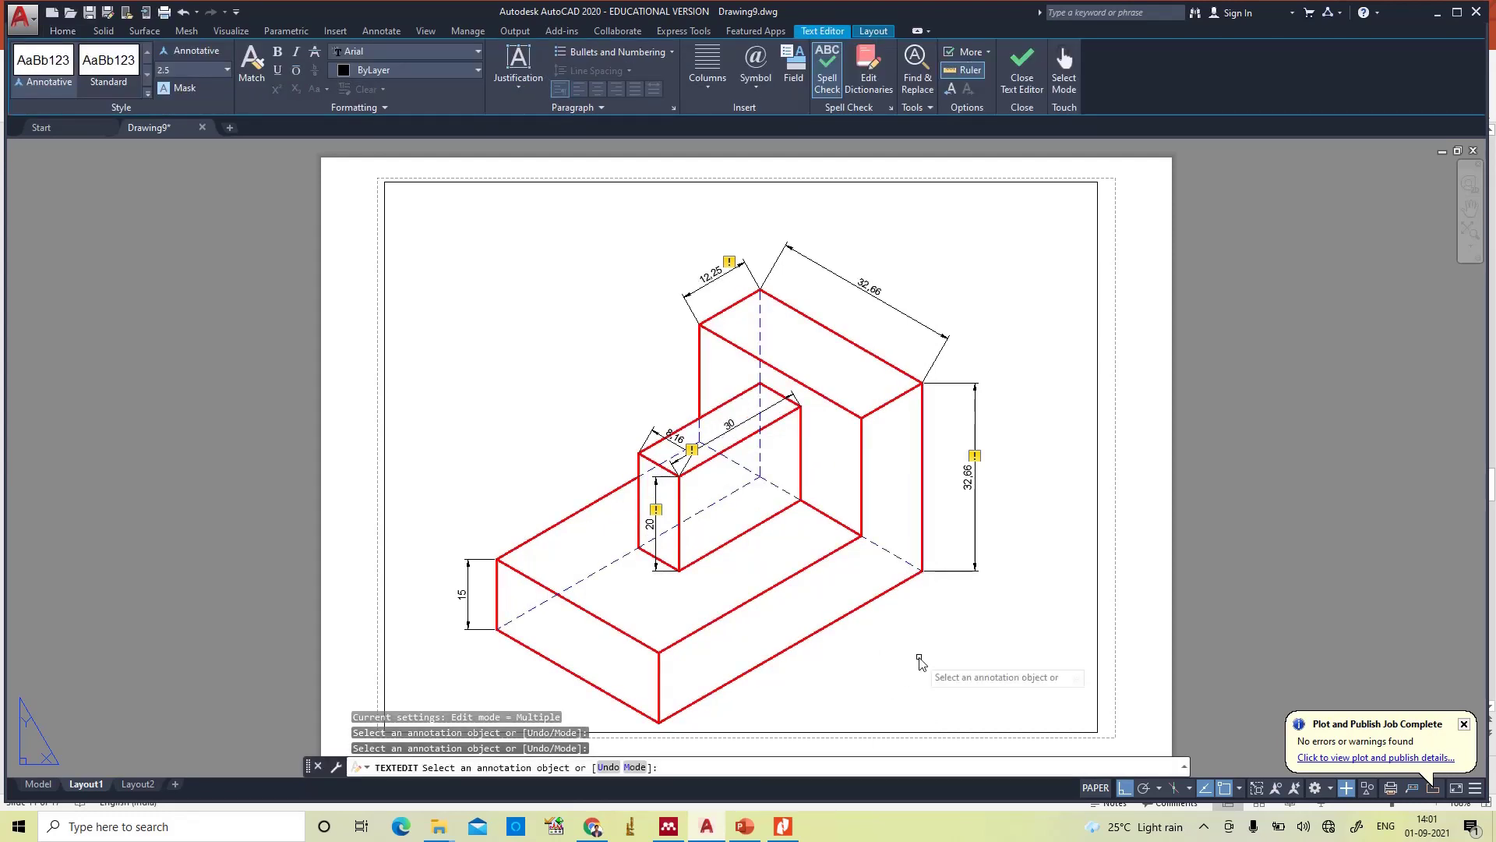
- Change 8.16 to 10, the top 12.25 to 15, and both 32.66 dimensions to 40
{"action": "left_click", "coordinate": [674, 445]}
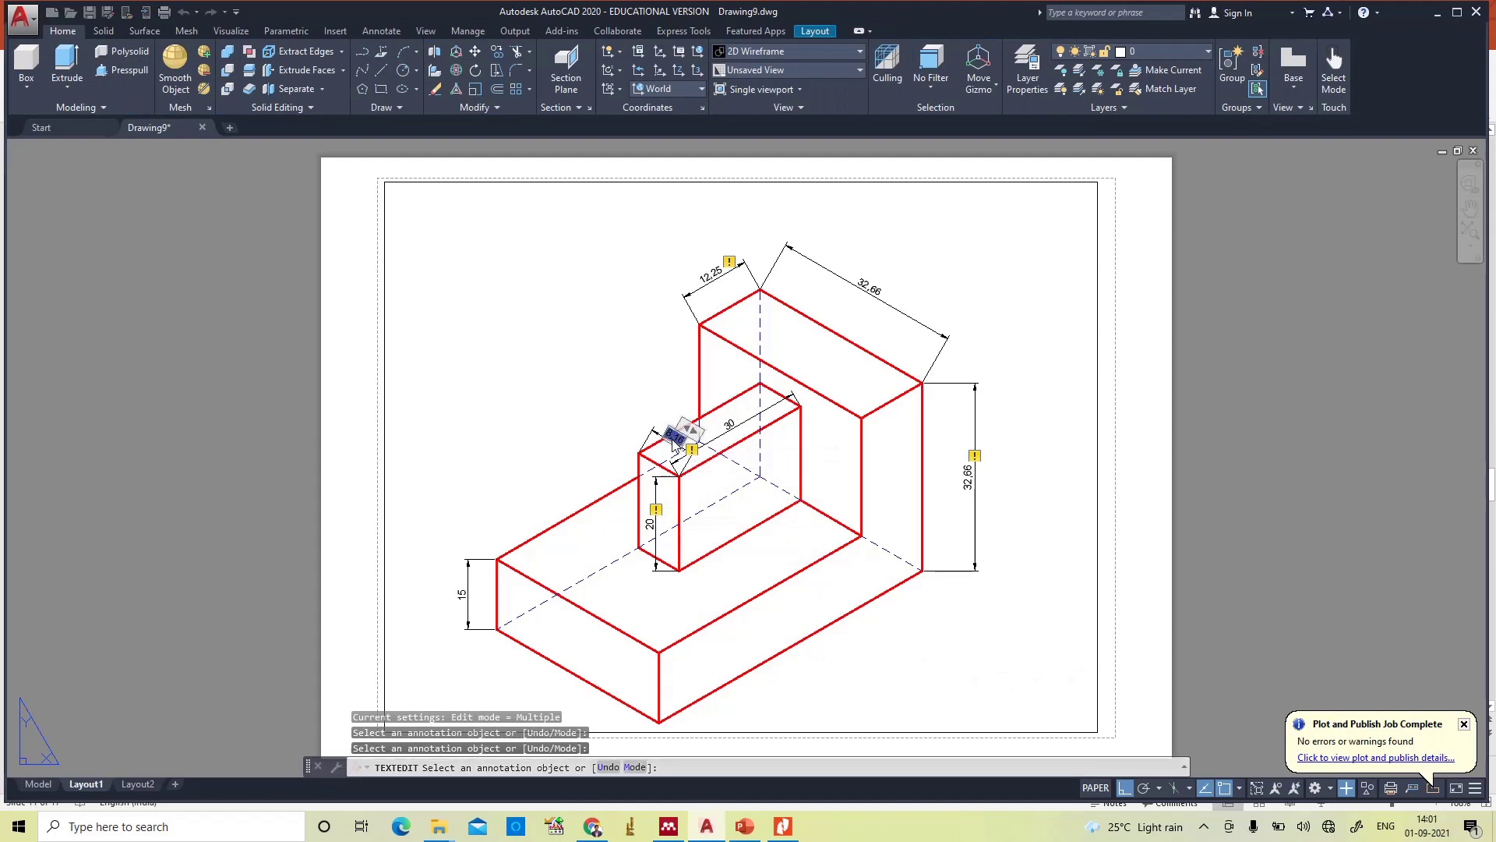
{"action": "left_click", "coordinate": [967, 625]}
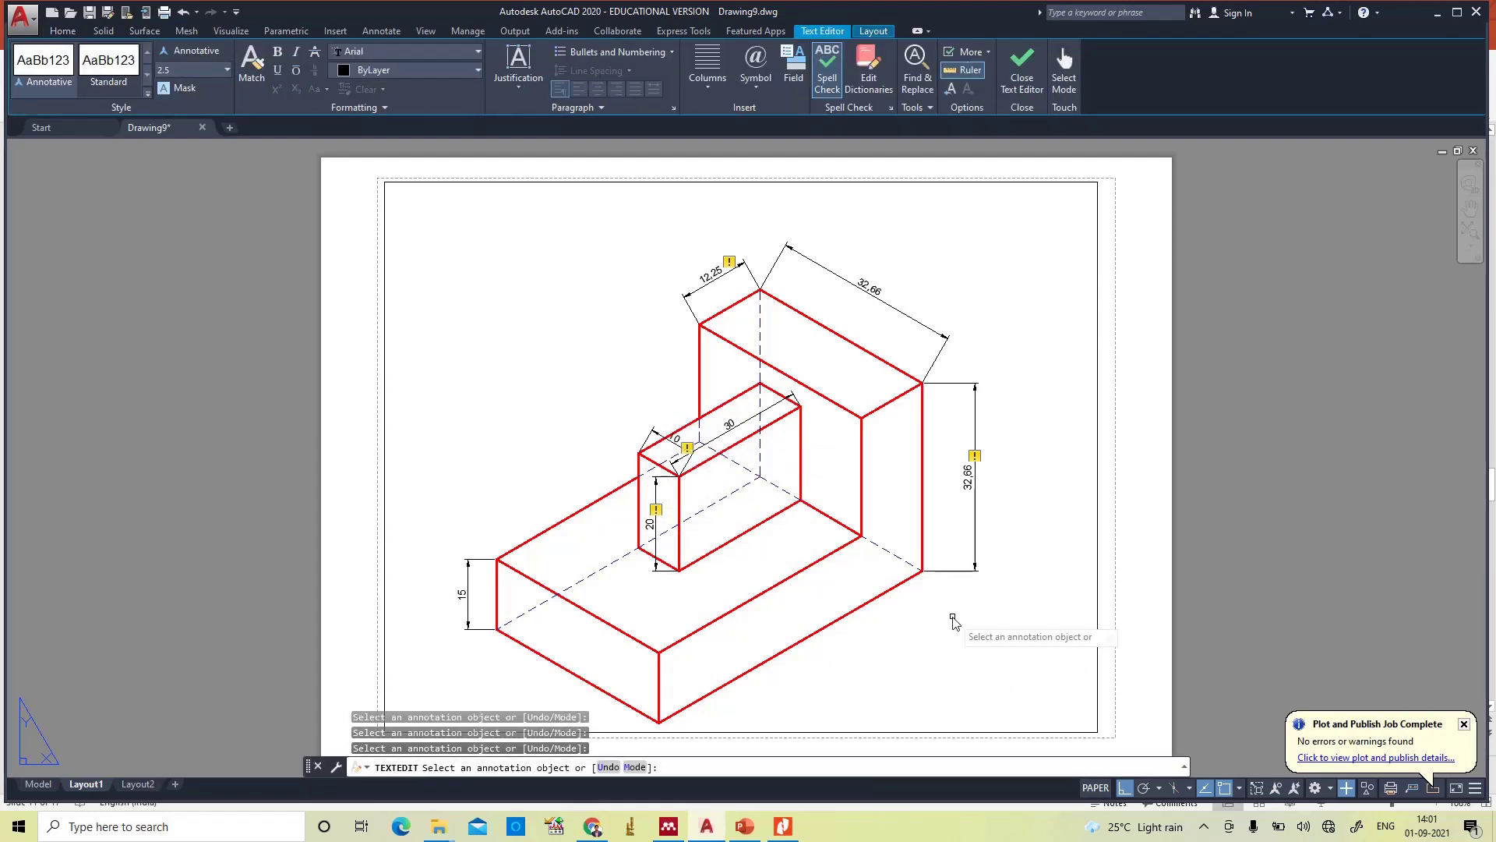
{"action": "left_click", "coordinate": [715, 276]}
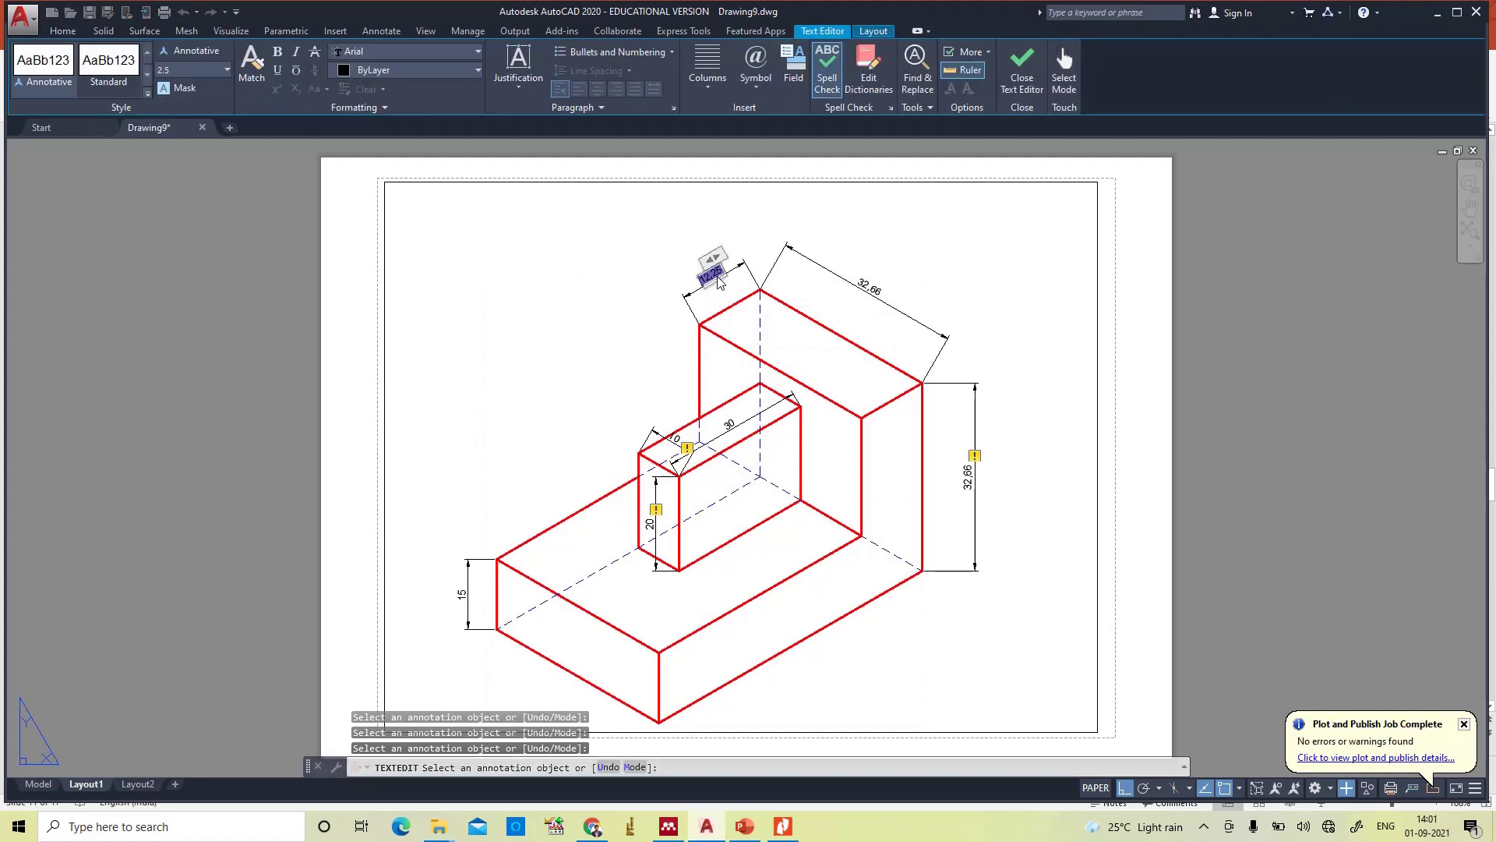
{"action": "left_click", "coordinate": [976, 289]}
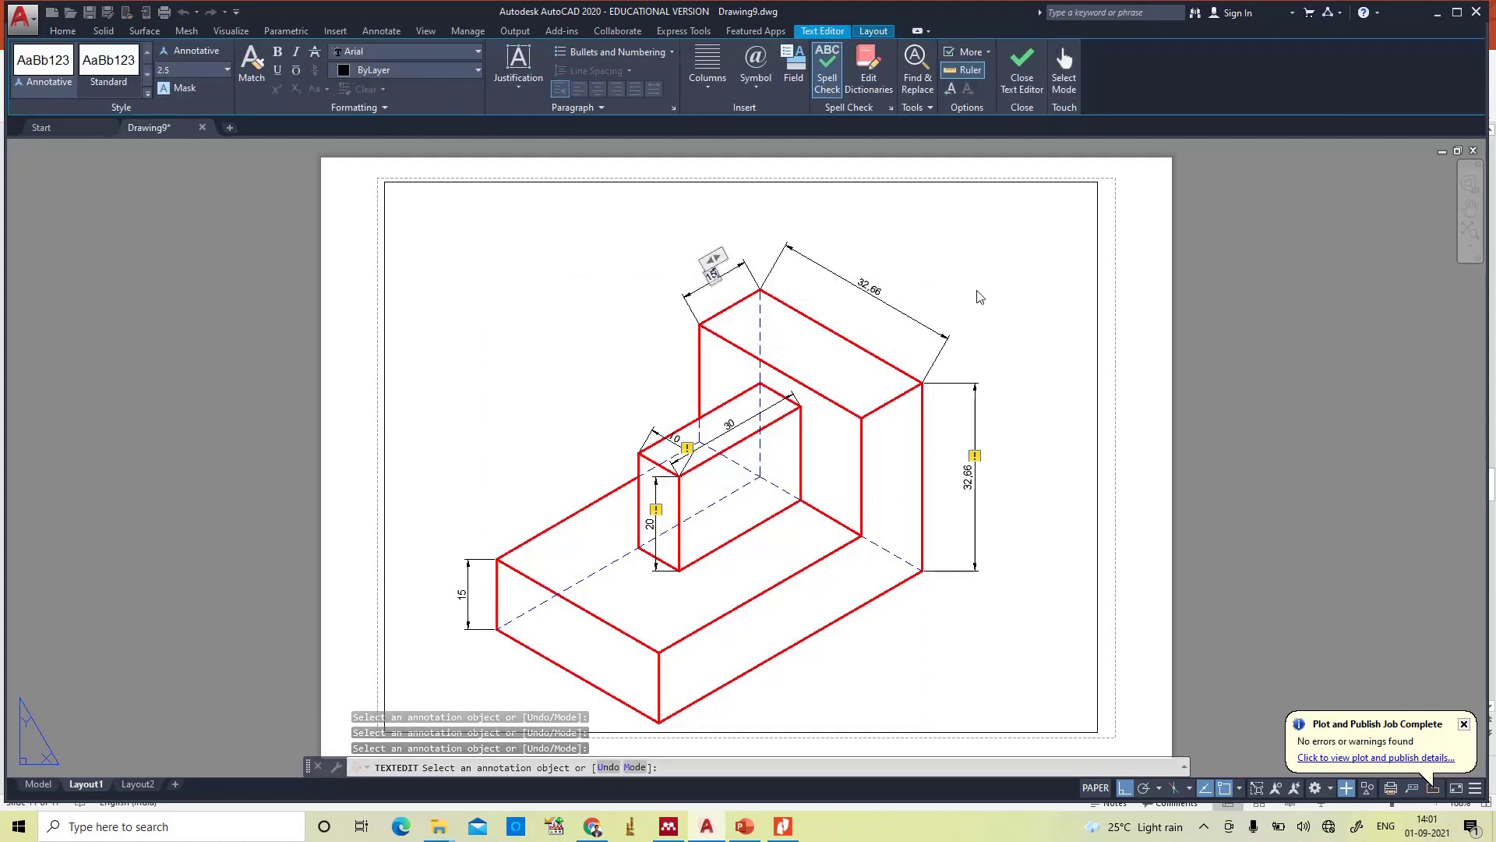
{"action": "left_click", "coordinate": [871, 286]}
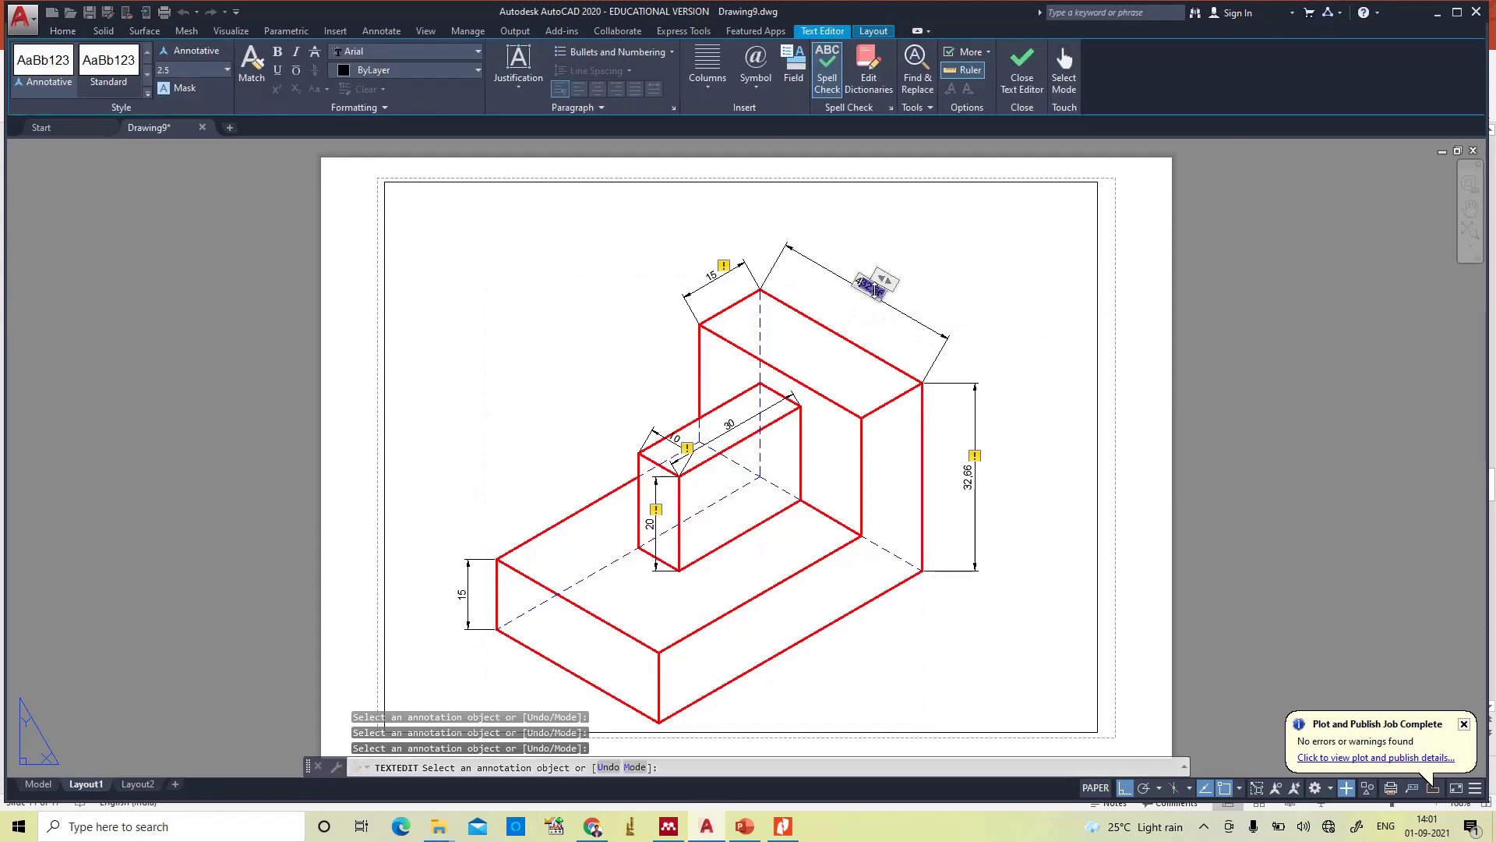
{"action": "left_click", "coordinate": [979, 303]}
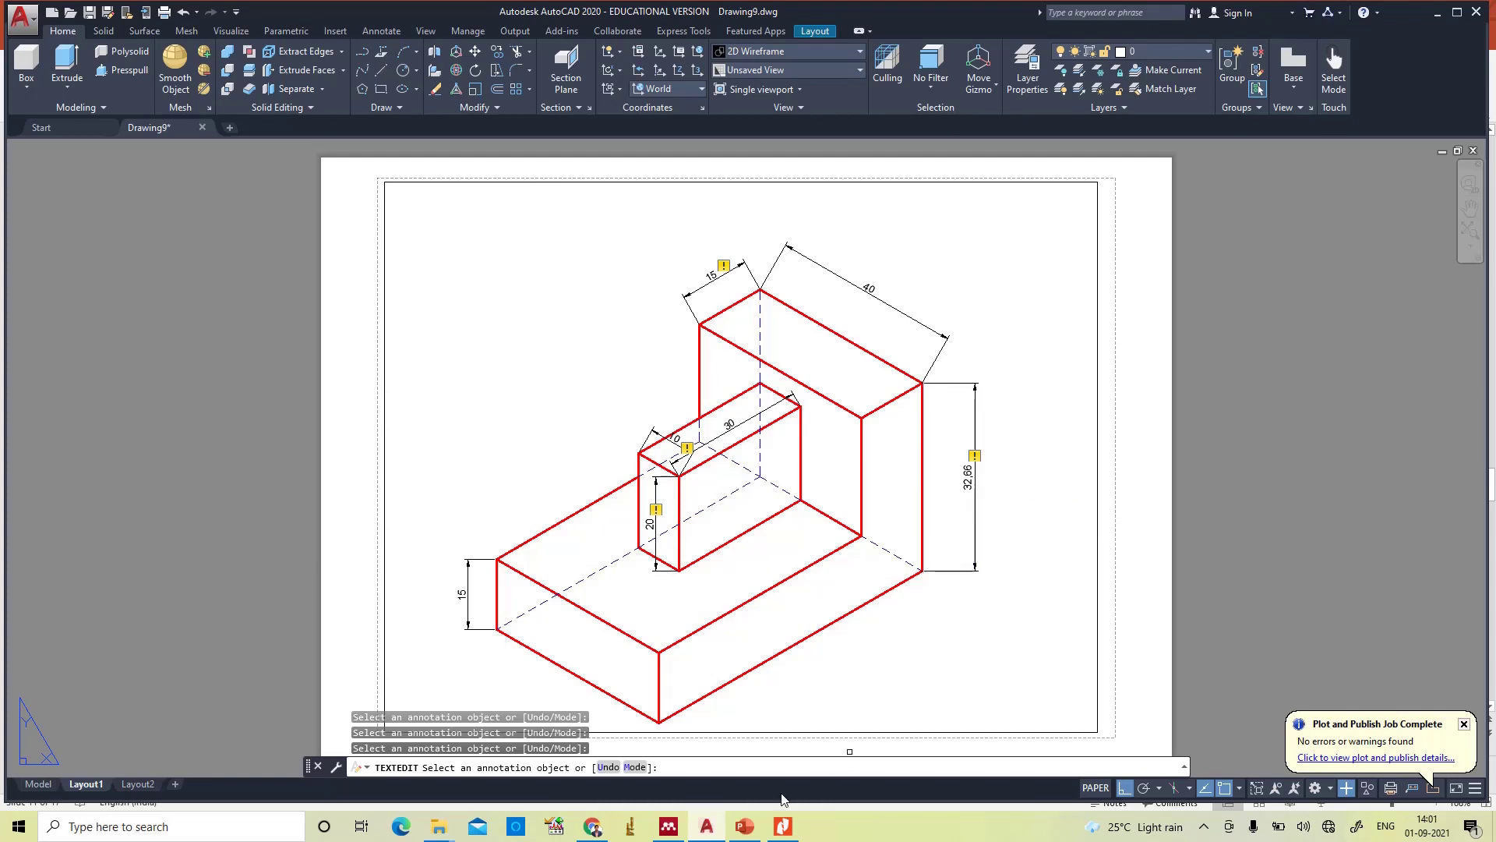
{"action": "left_click", "coordinate": [746, 827]}
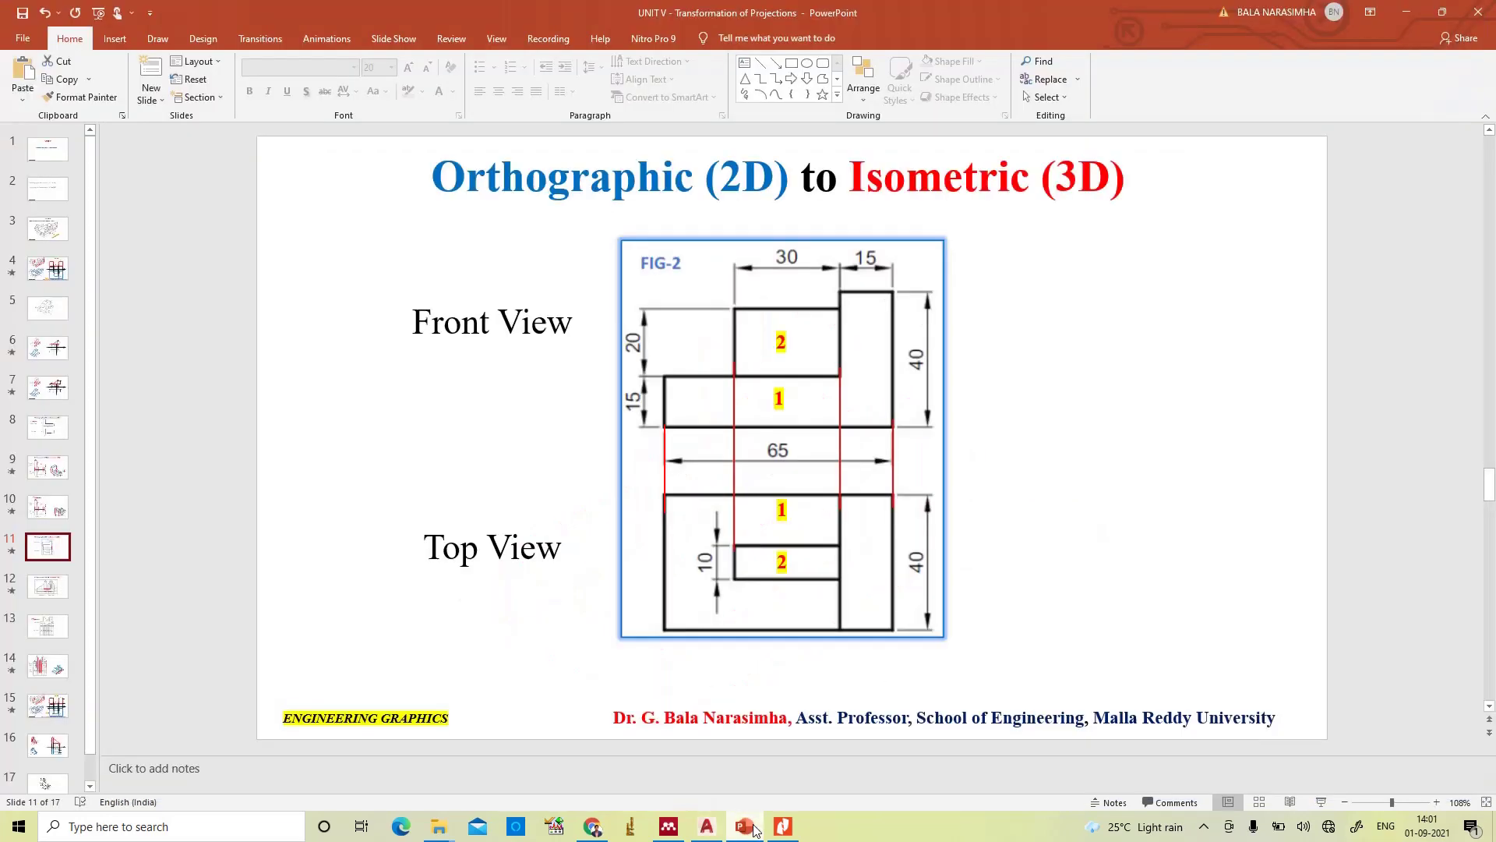
{"action": "left_click", "coordinate": [753, 828]}
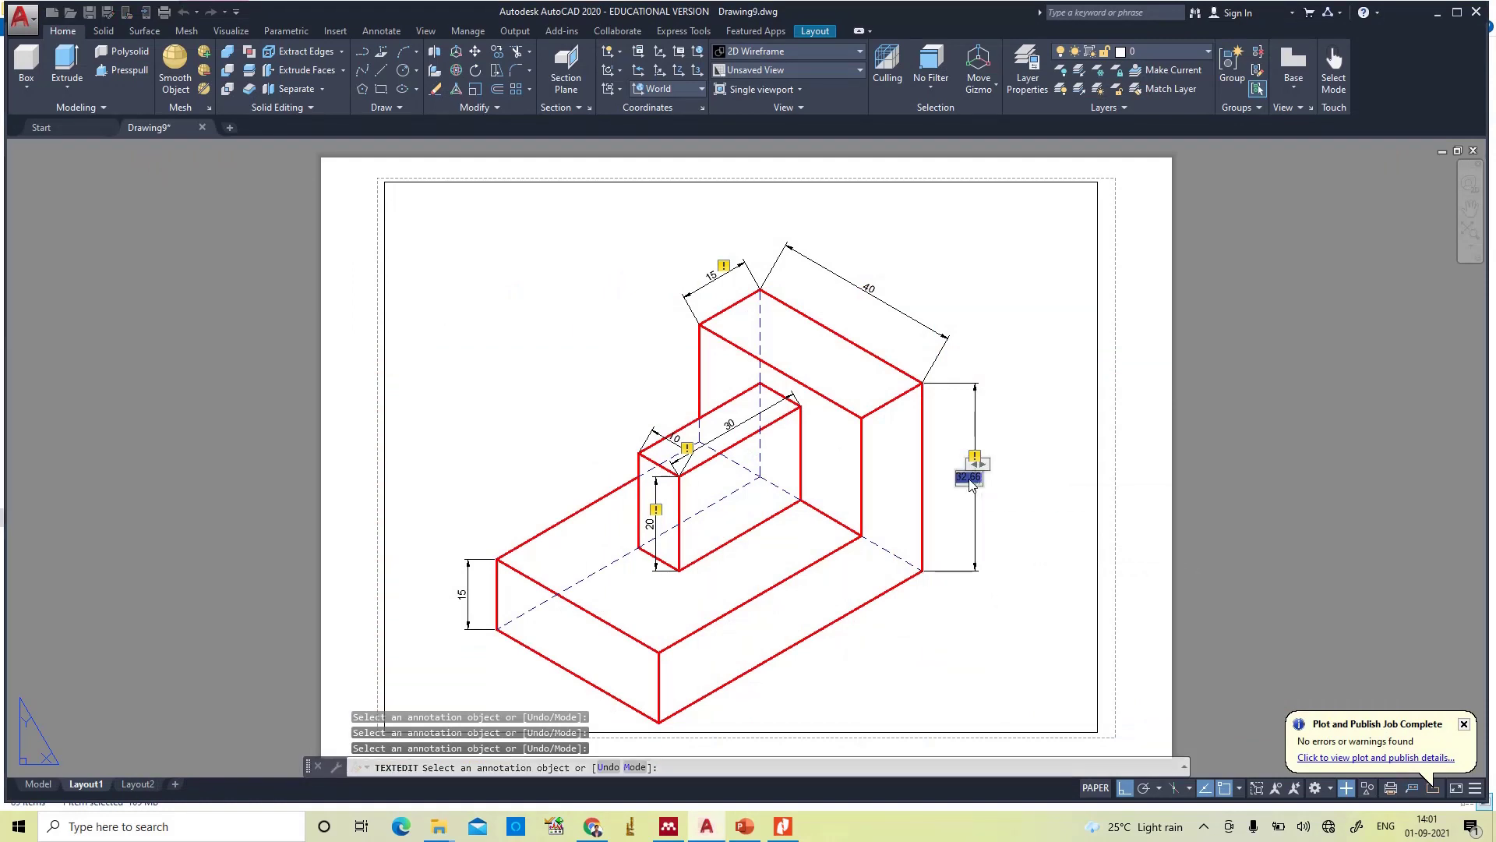
{"action": "left_click", "coordinate": [969, 482]}
{"action": "left_click", "coordinate": [1006, 498]}
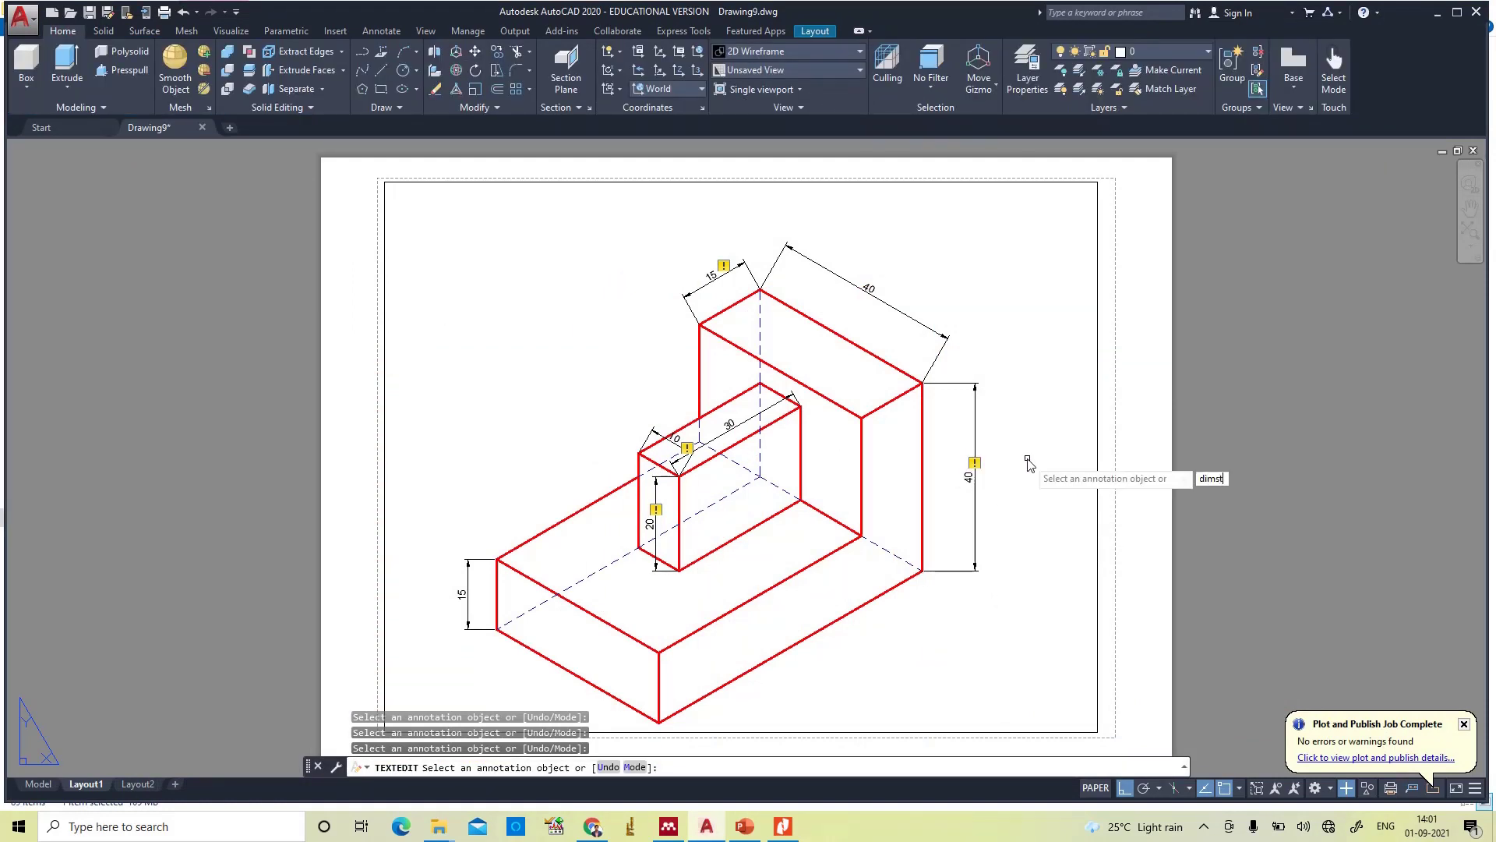
- Set the ISO-25 dimension style's text height to 5 through DIMSTYLE
{"action": "key", "text": "Escape"}
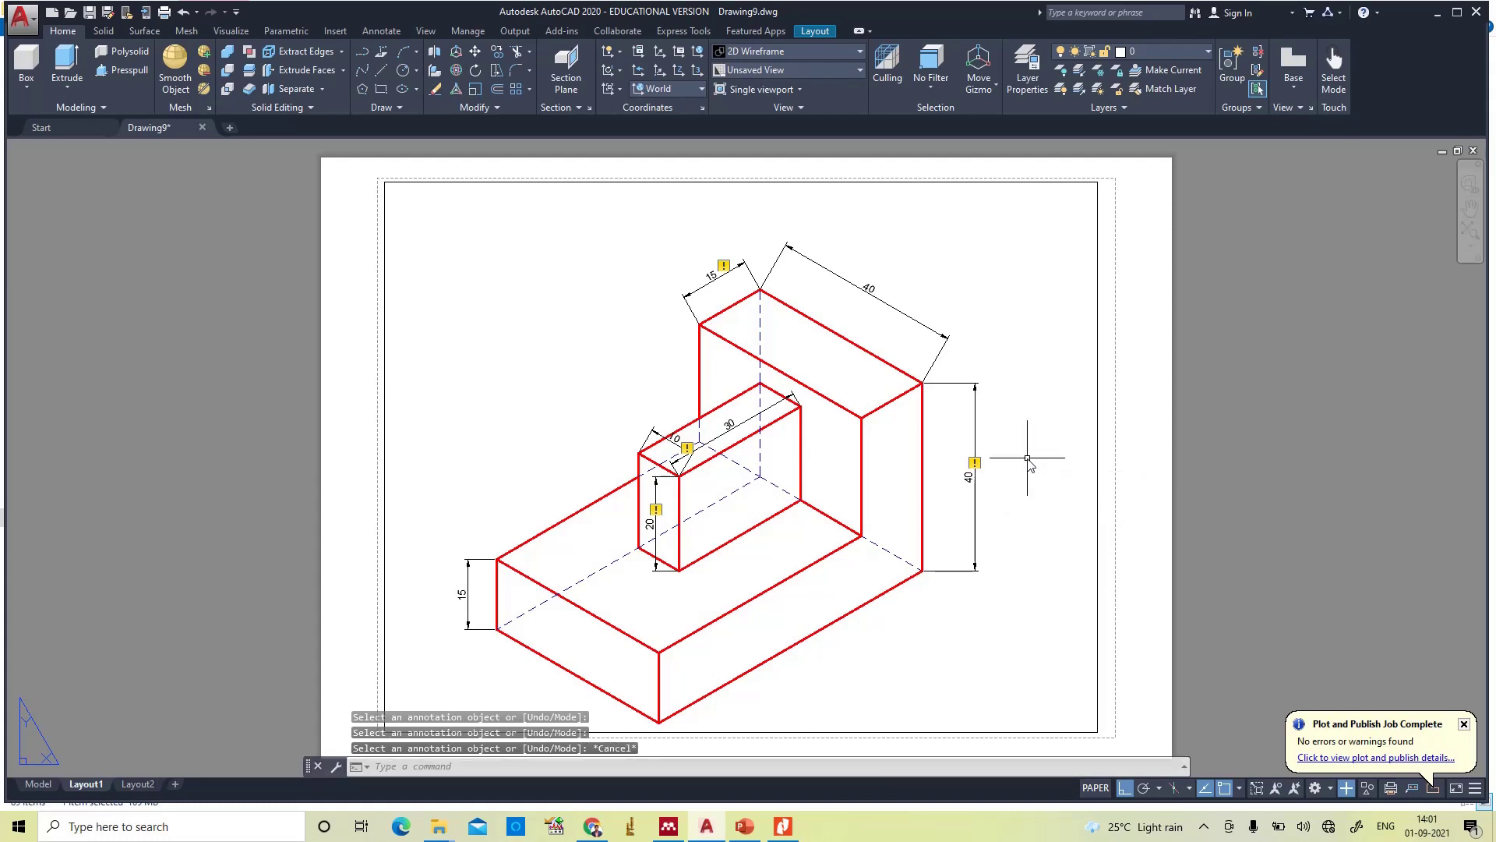
{"action": "type", "text": "dimstyle"}
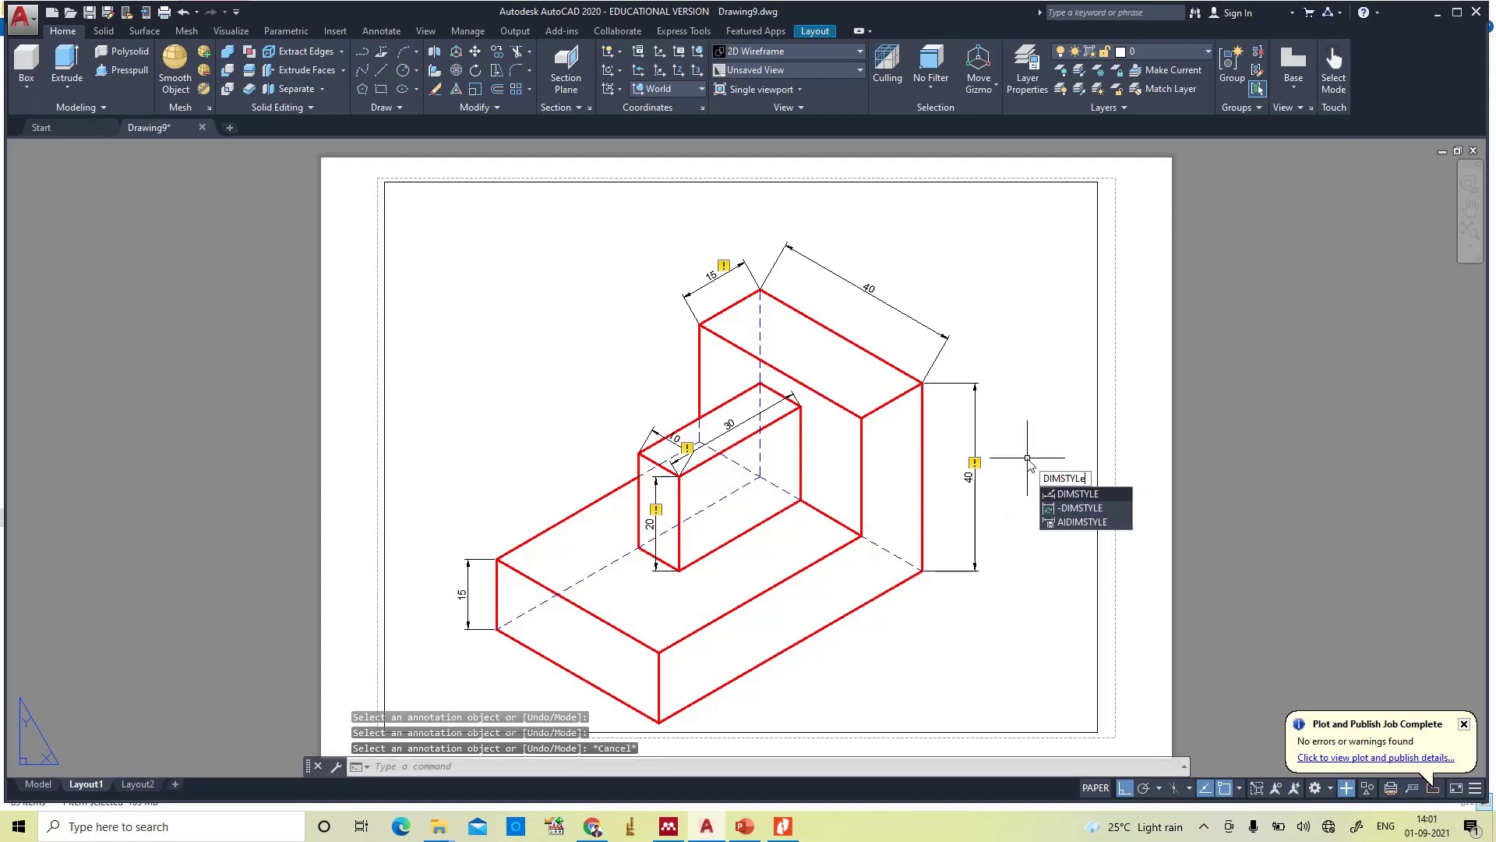
{"action": "key", "text": "Return"}
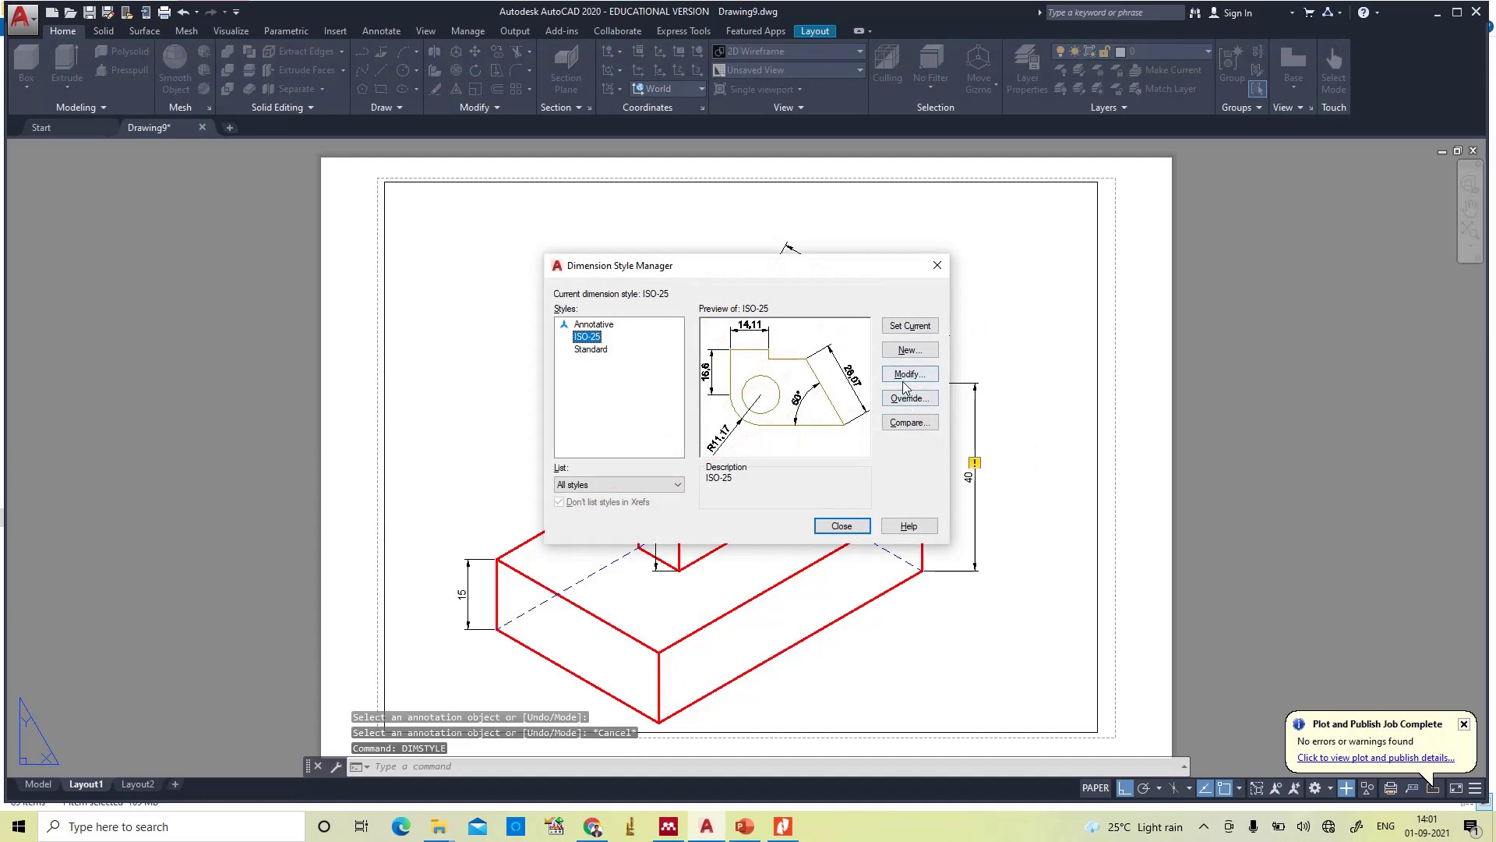
{"action": "left_click", "coordinate": [904, 373]}
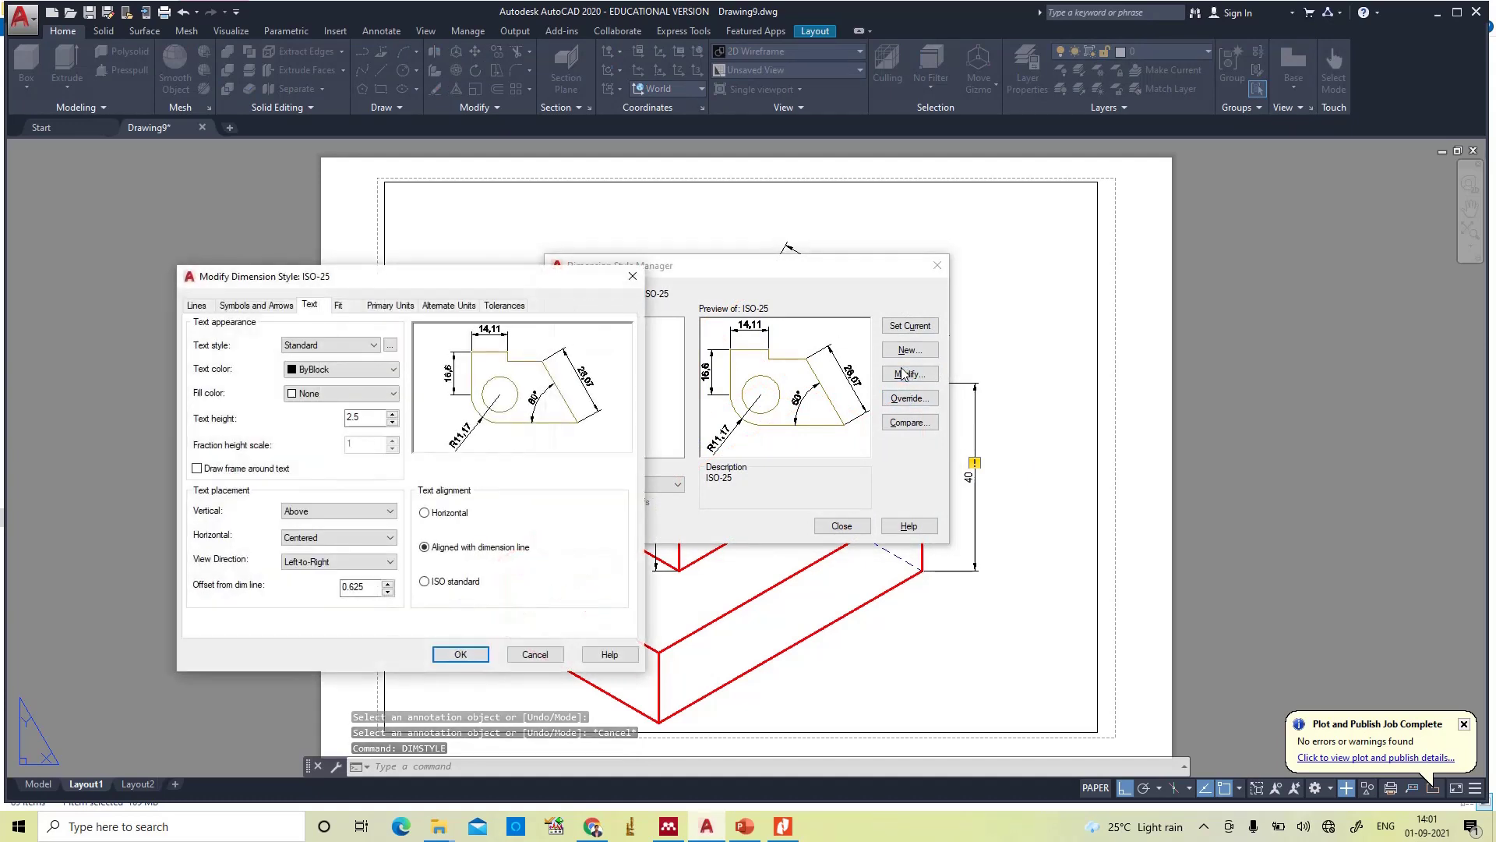
{"action": "double_click", "coordinate": [366, 415]}
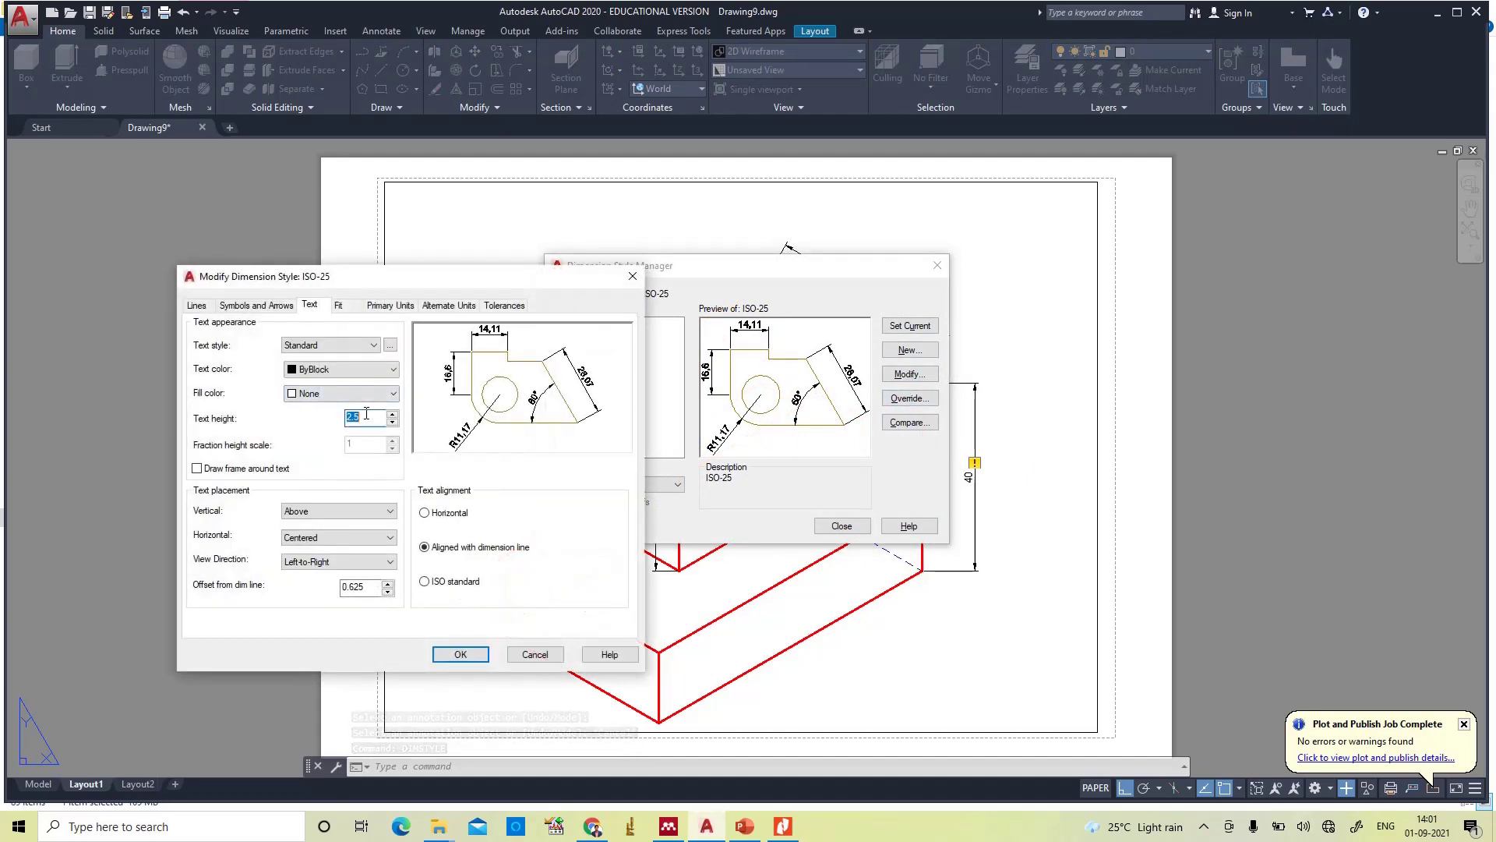
{"action": "type", "text": "5"}
{"action": "left_click", "coordinate": [460, 654]}
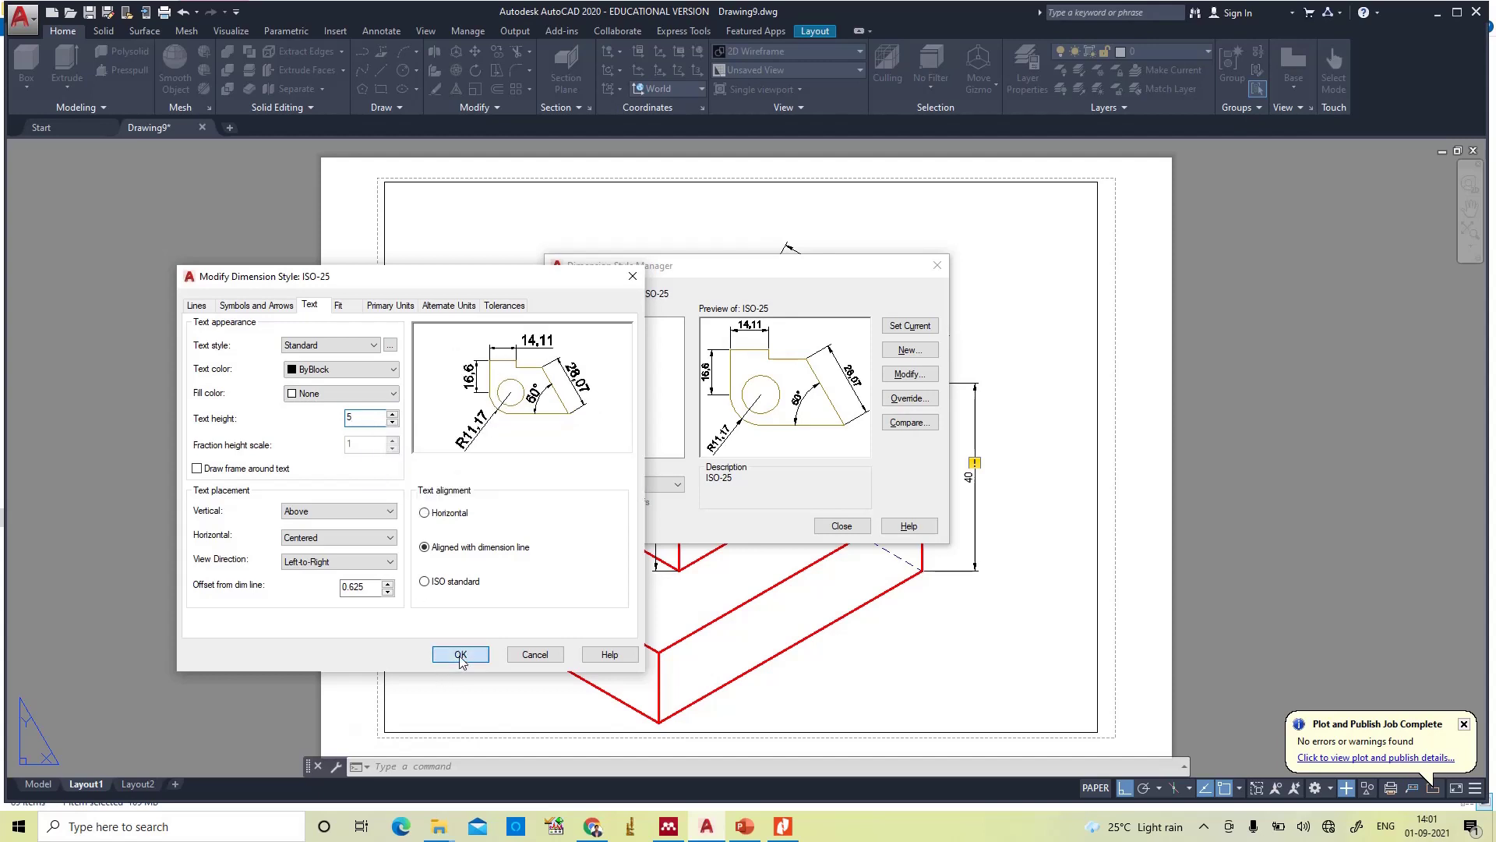
{"action": "left_click", "coordinate": [840, 527]}
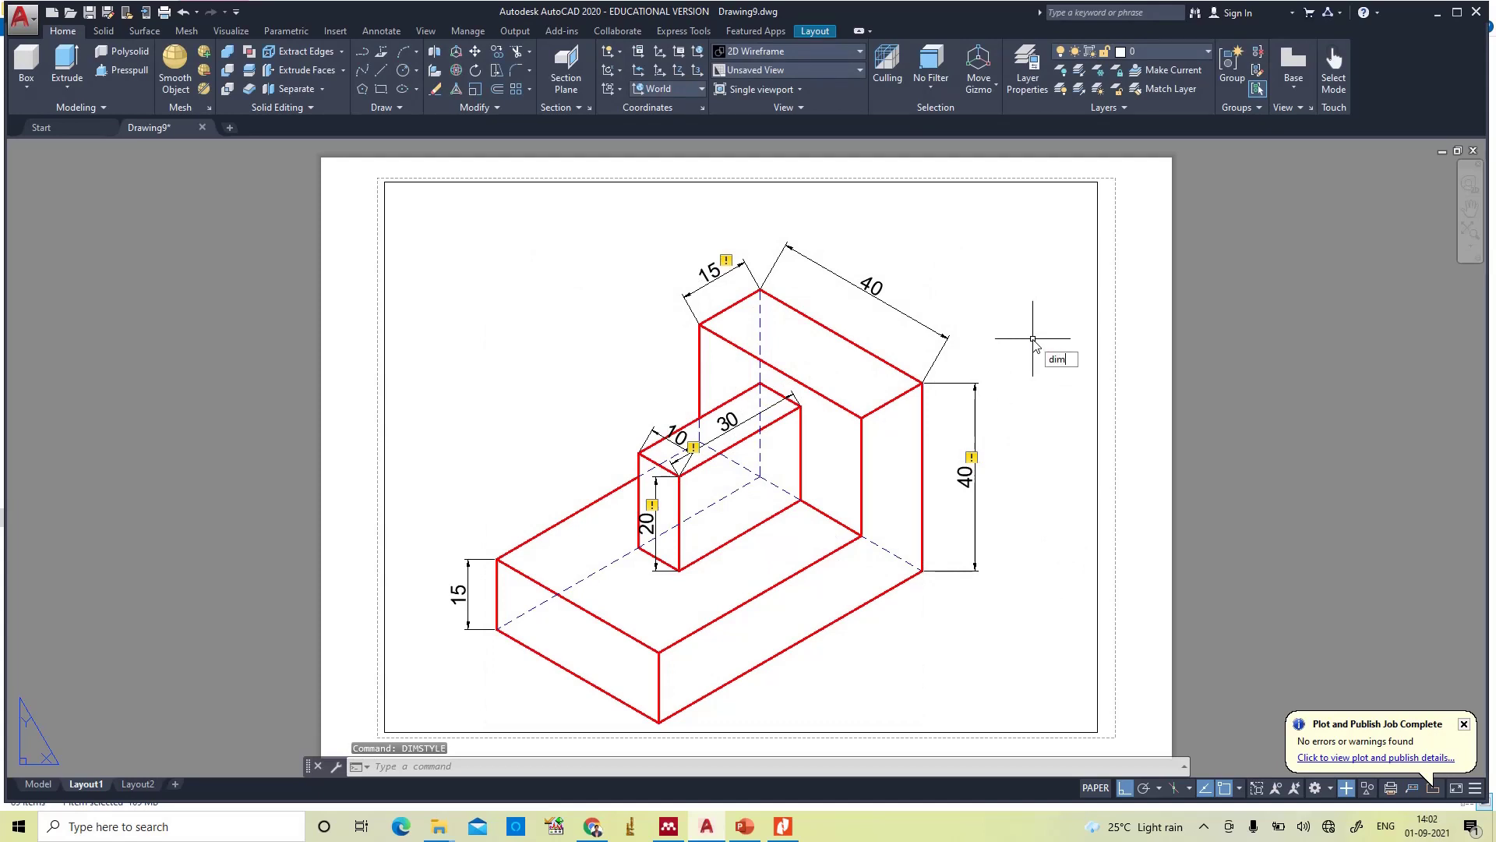
- Oblique the lower 15 dimension along its isometric edge with DIMEDIT
{"action": "type", "text": "EDI"}
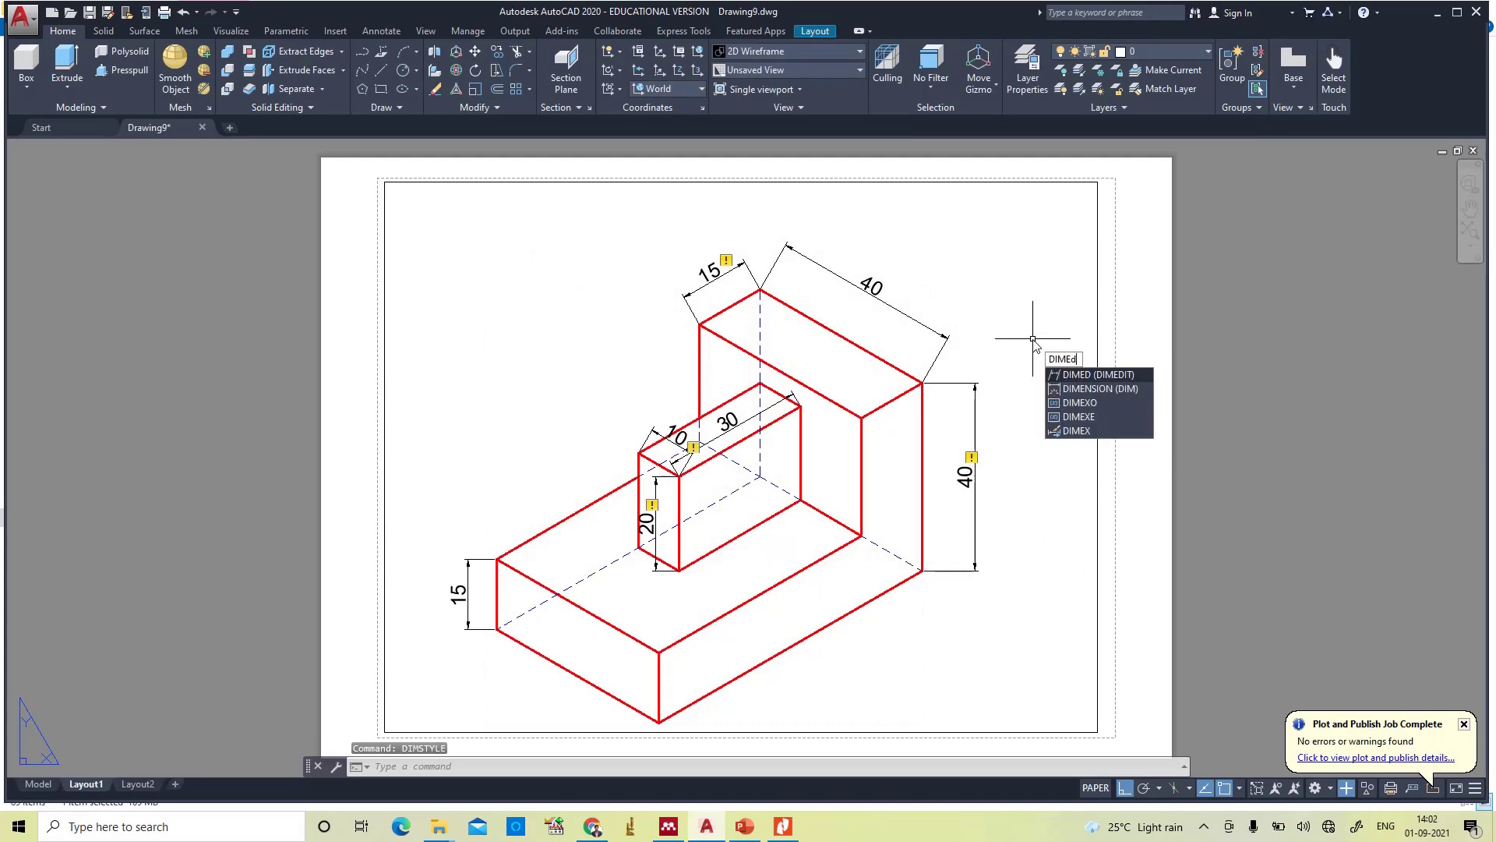
{"action": "type", "text": "T"}
{"action": "key", "text": "Return"}
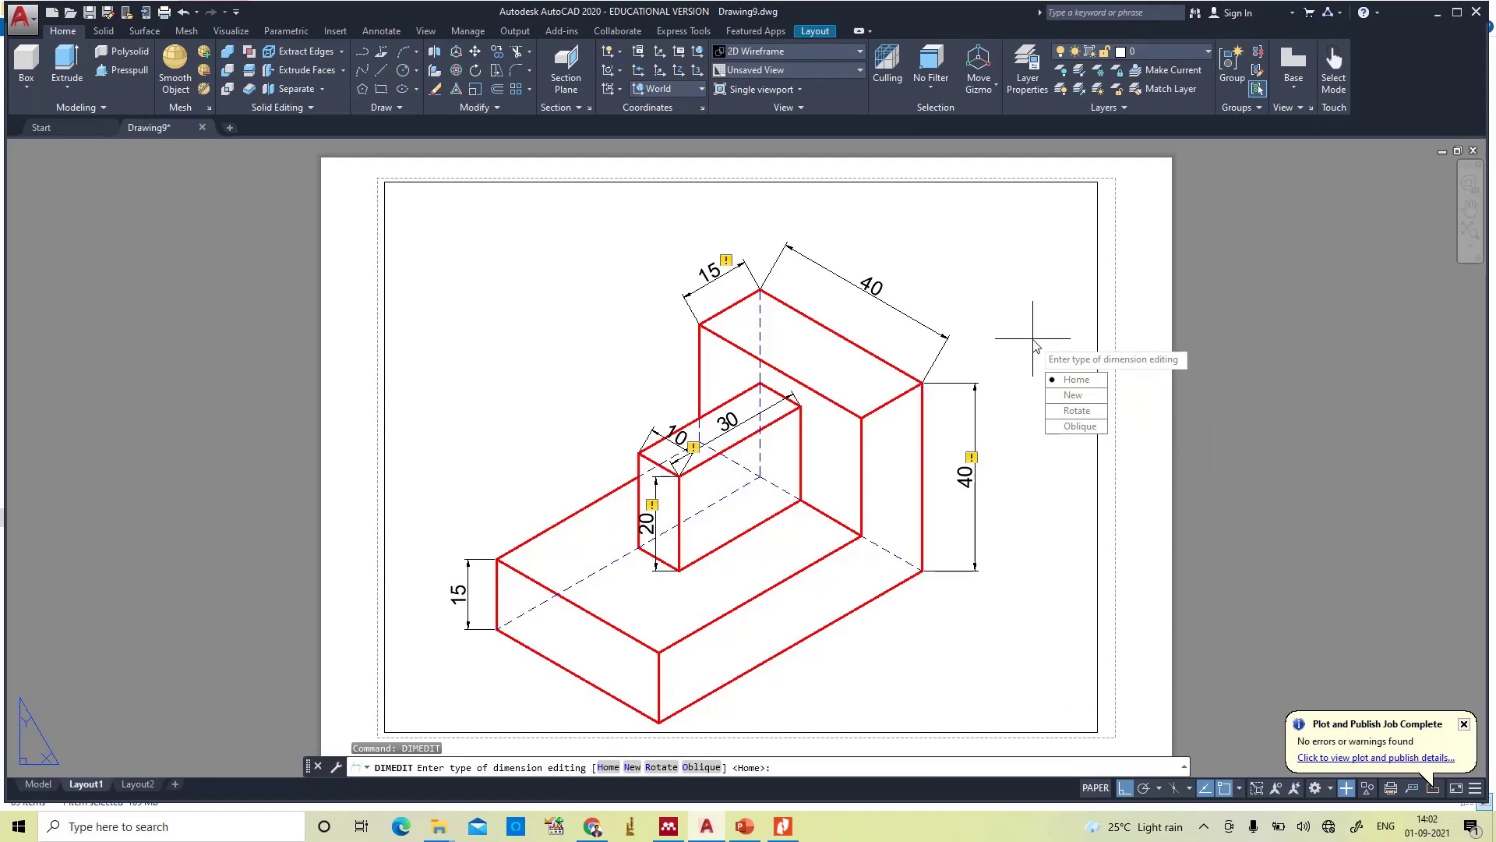
{"action": "key", "text": "Return"}
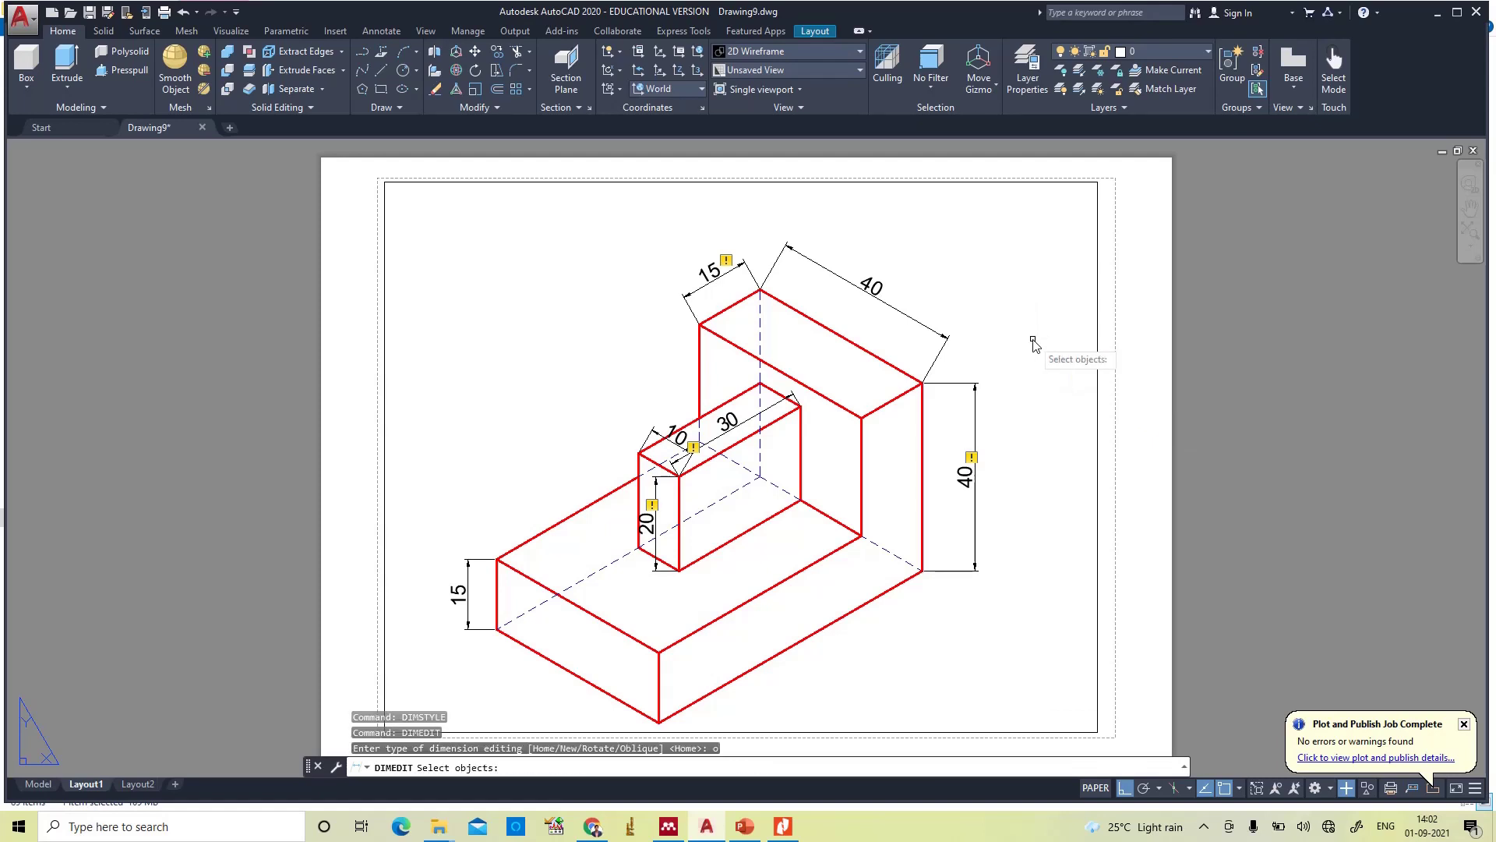
{"action": "left_click", "coordinate": [467, 608]}
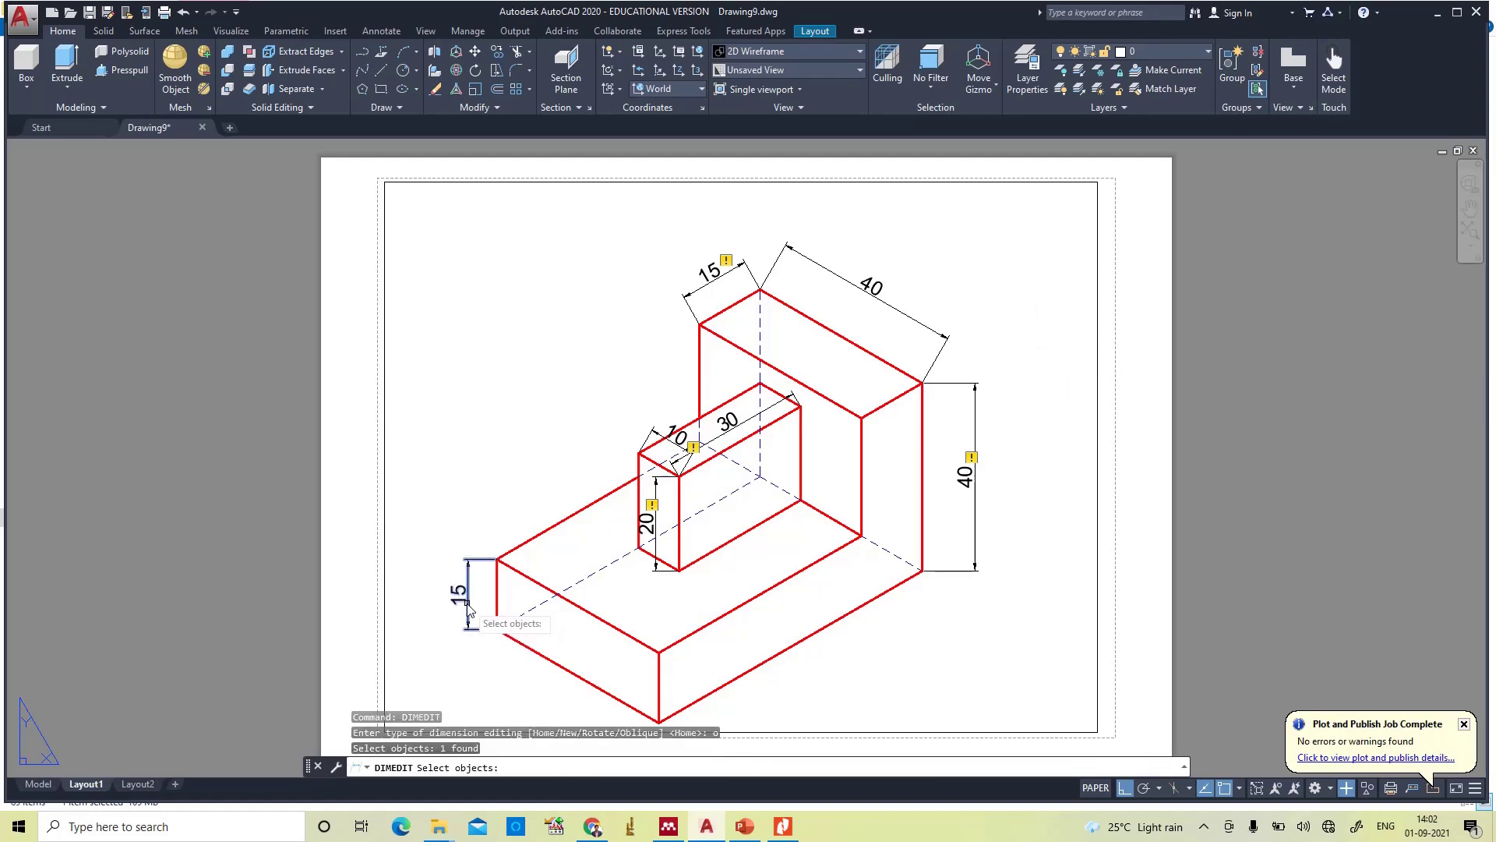
{"action": "key", "text": "Return"}
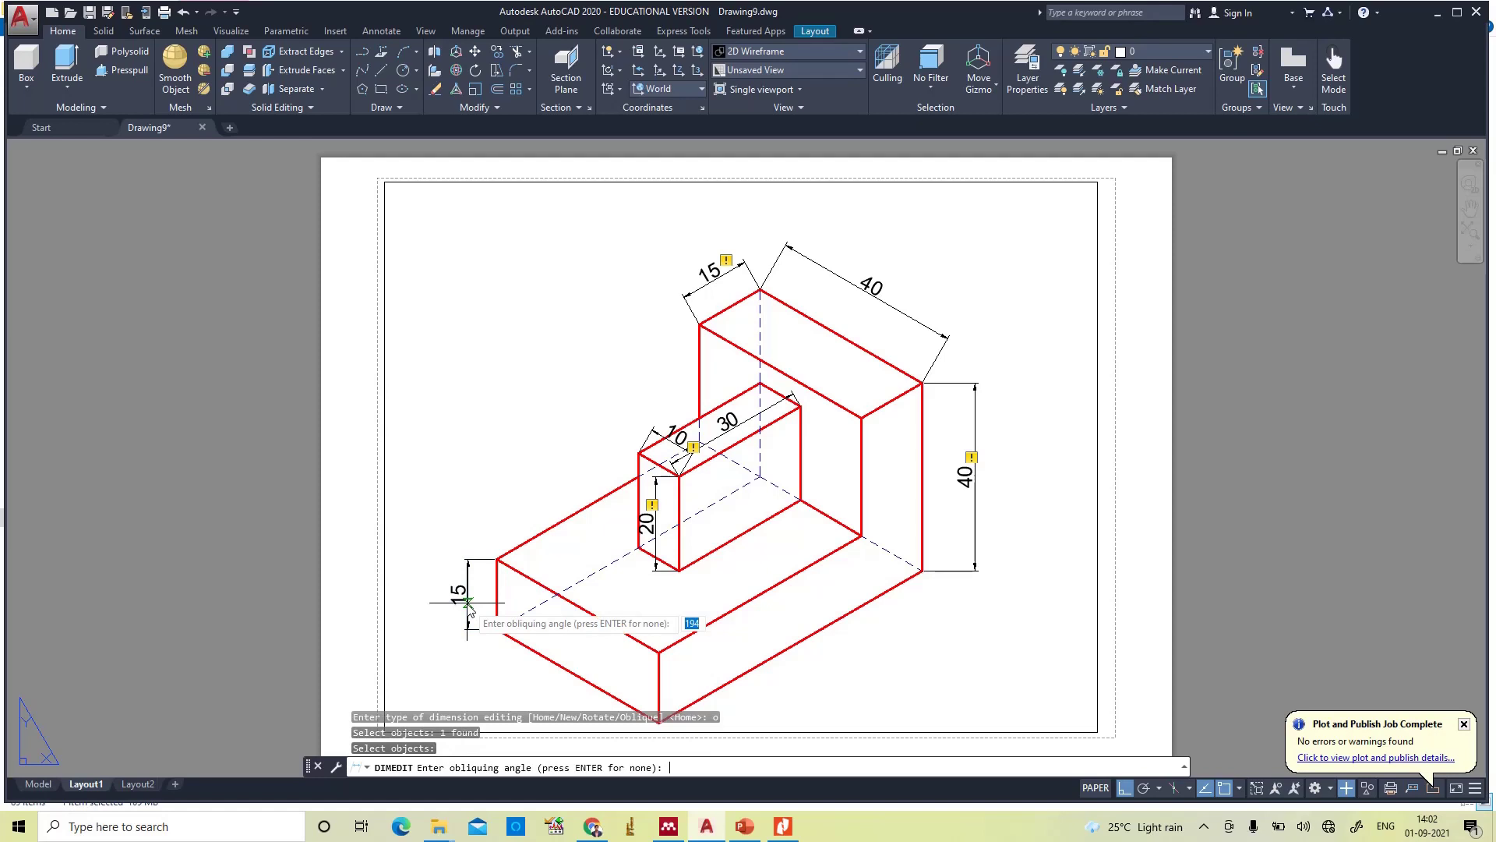
{"action": "left_click", "coordinate": [498, 560]}
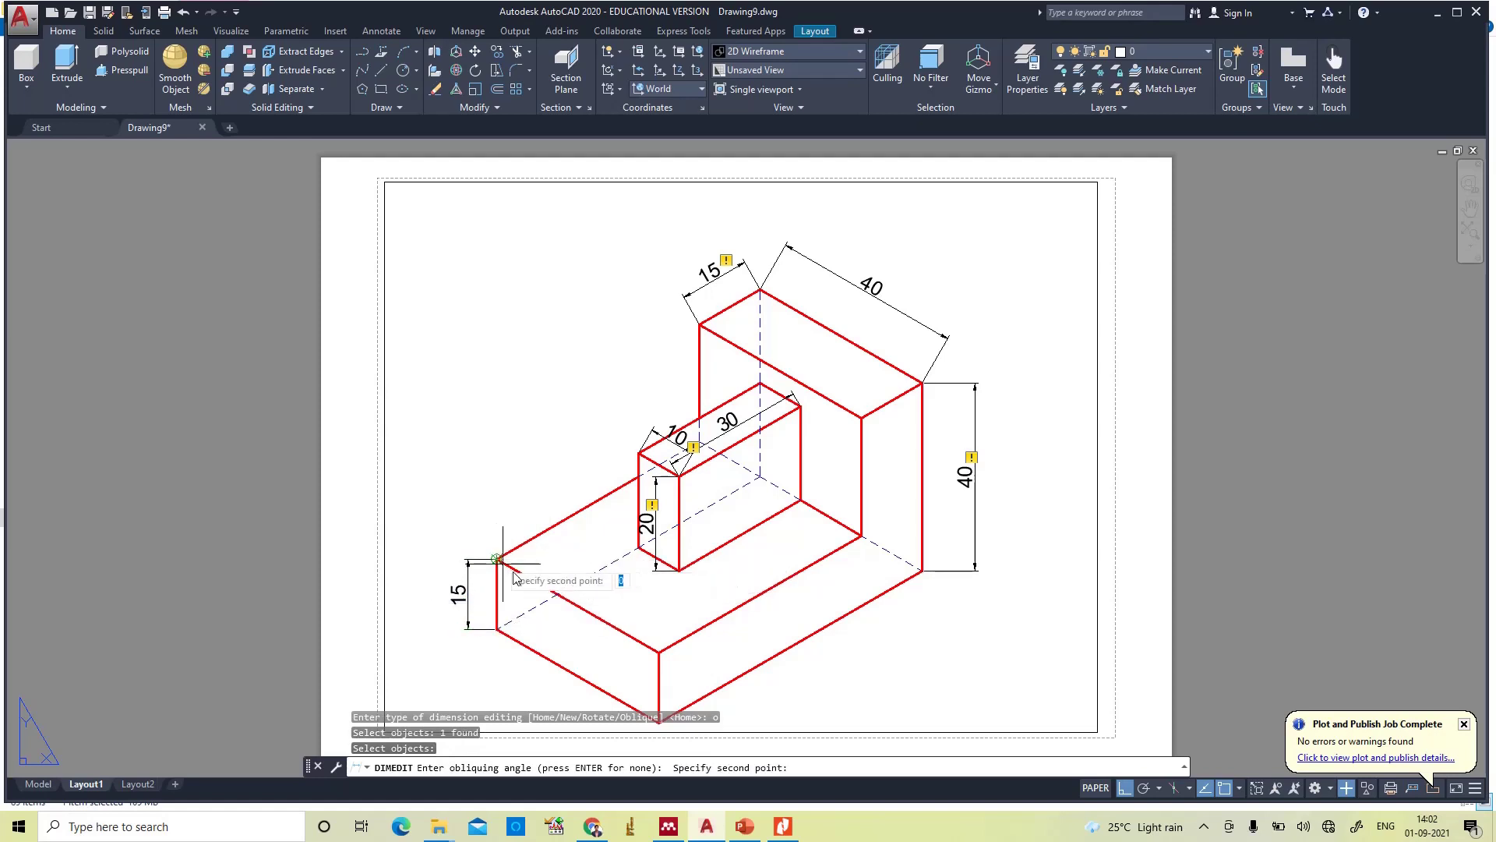
{"action": "left_click", "coordinate": [659, 649]}
- Oblique the vertical 40 dimension to match the block's isometric edge
{"action": "key", "text": "Return"}
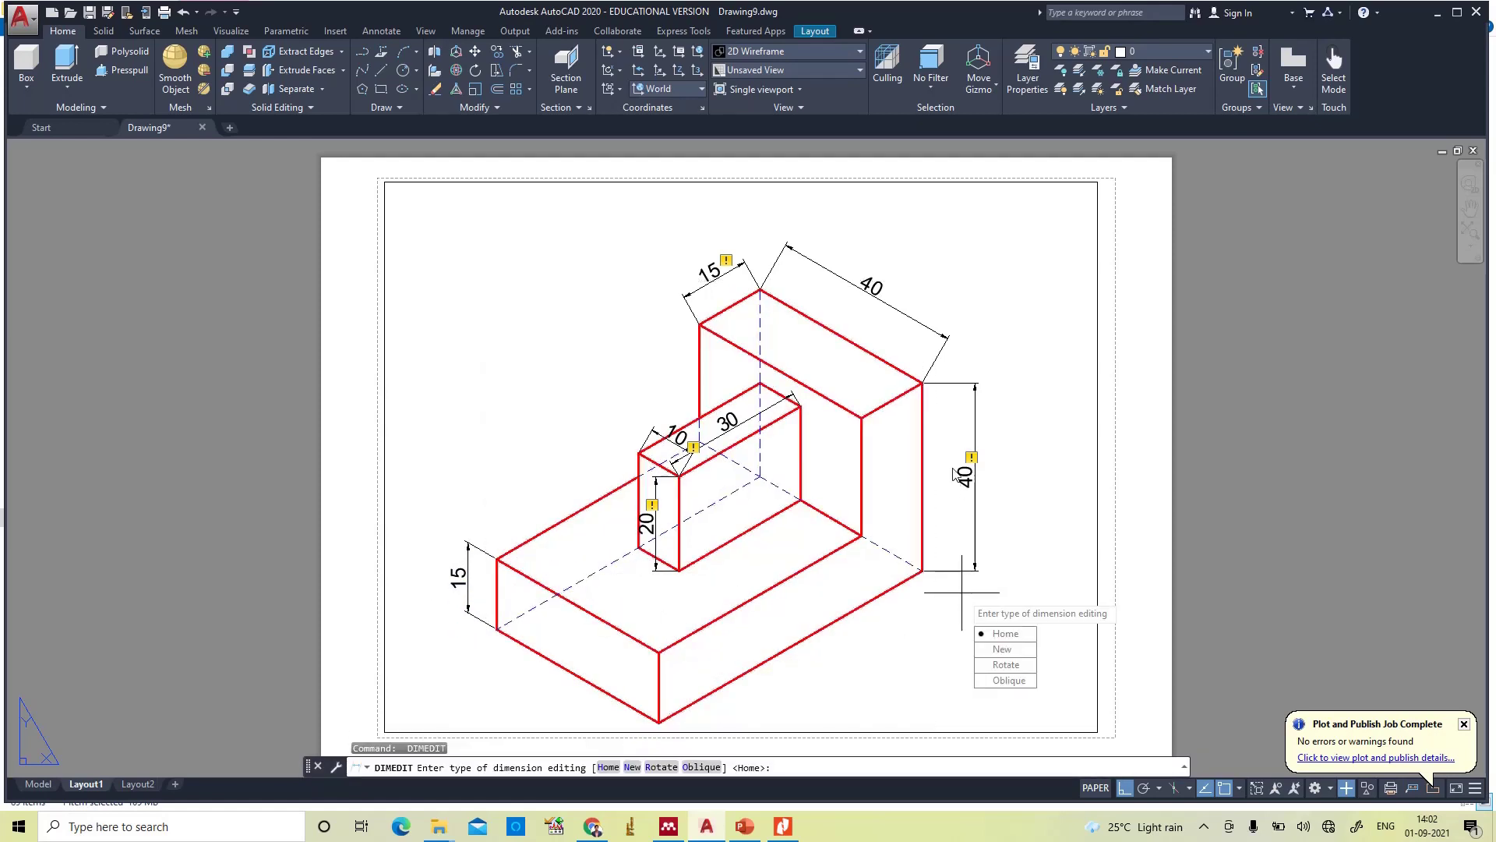
{"action": "left_click", "coordinate": [1010, 680]}
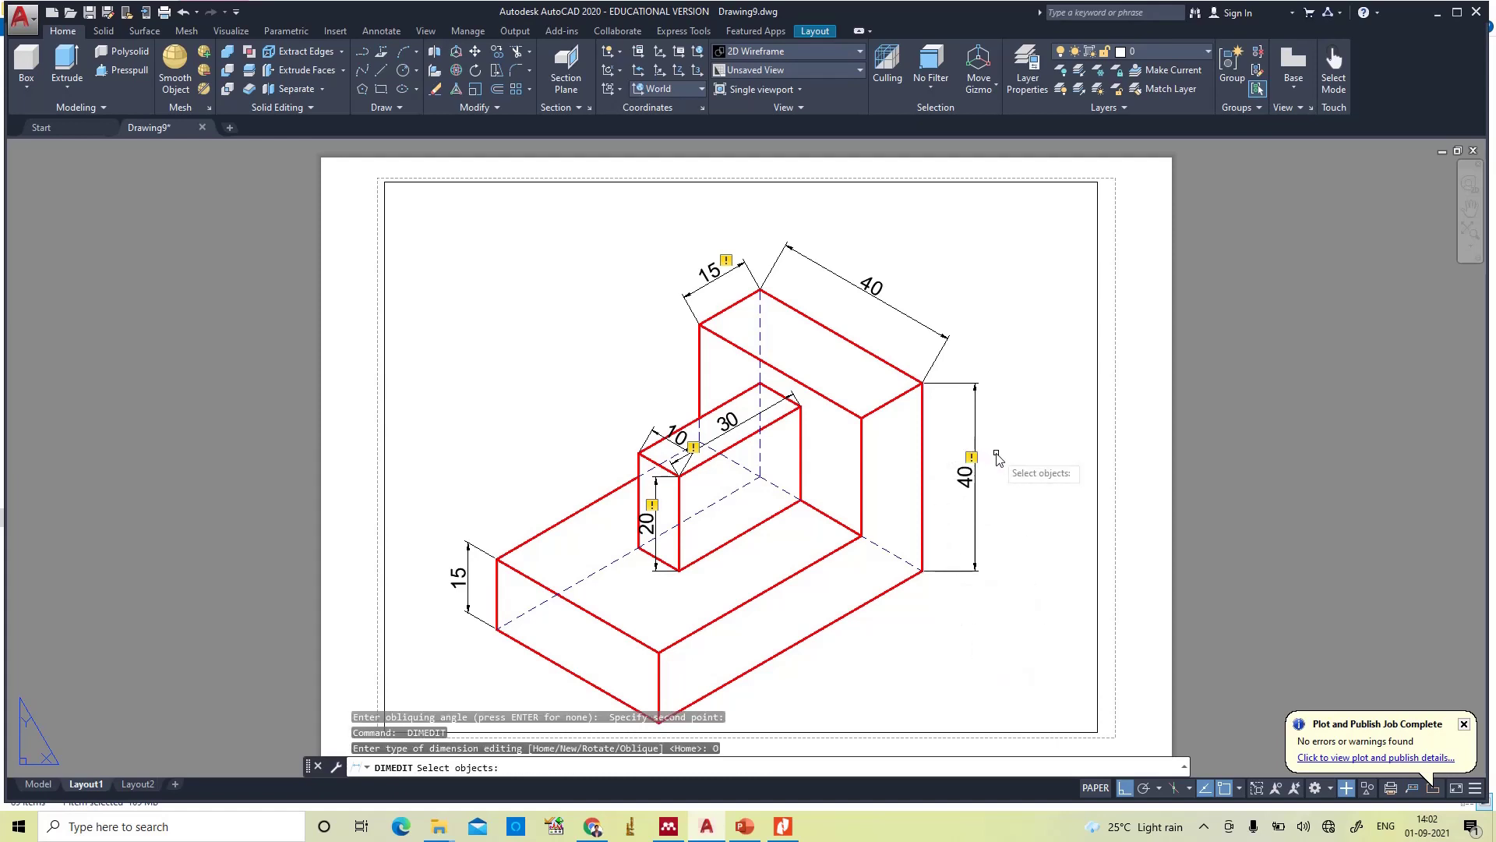
{"action": "left_click", "coordinate": [987, 483]}
{"action": "key", "text": "Return"}
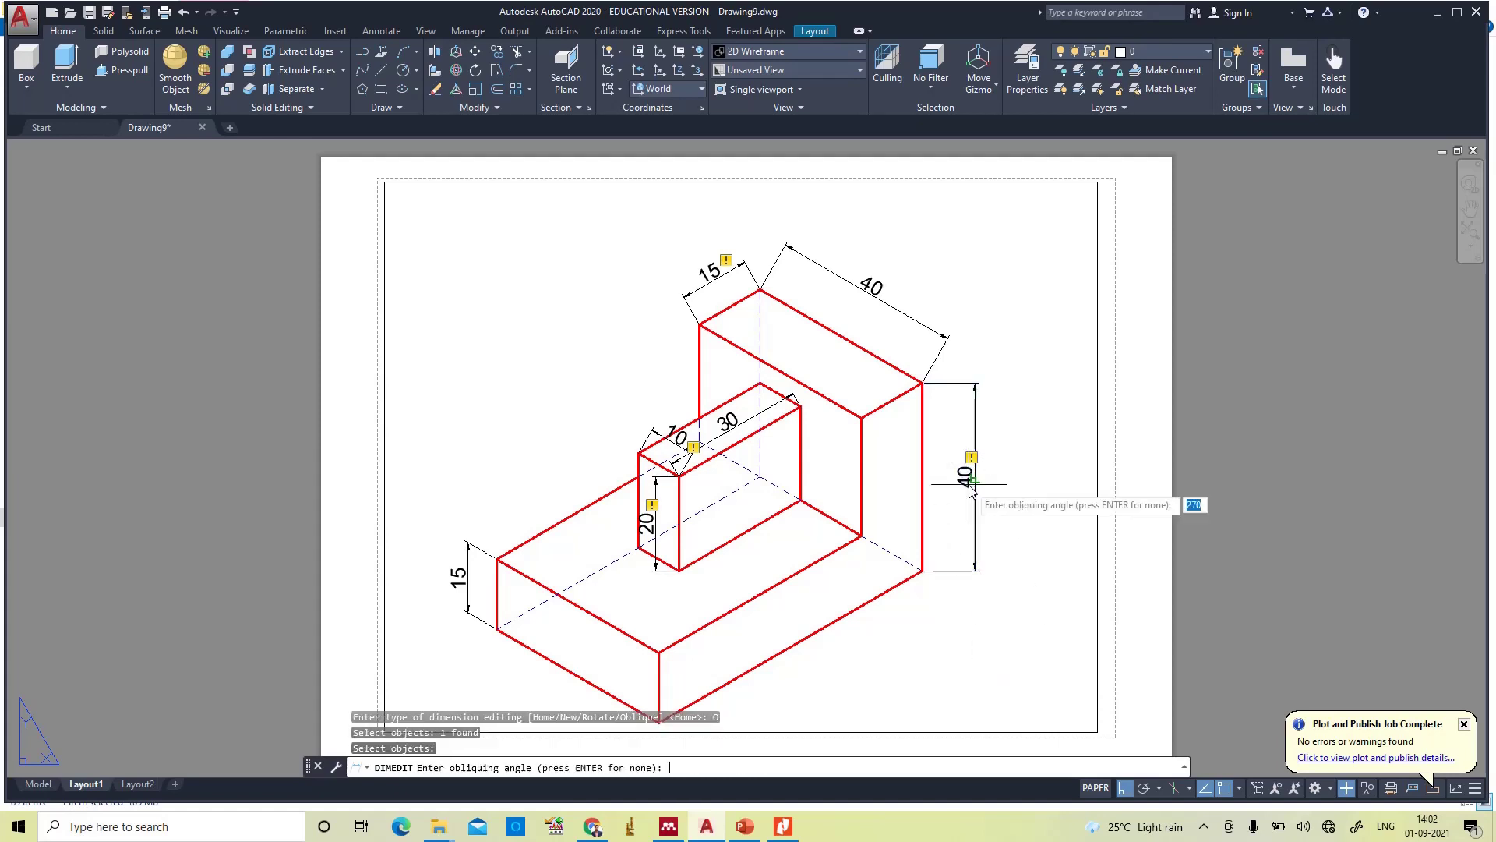
{"action": "left_click", "coordinate": [922, 385]}
{"action": "left_click", "coordinate": [861, 419]}
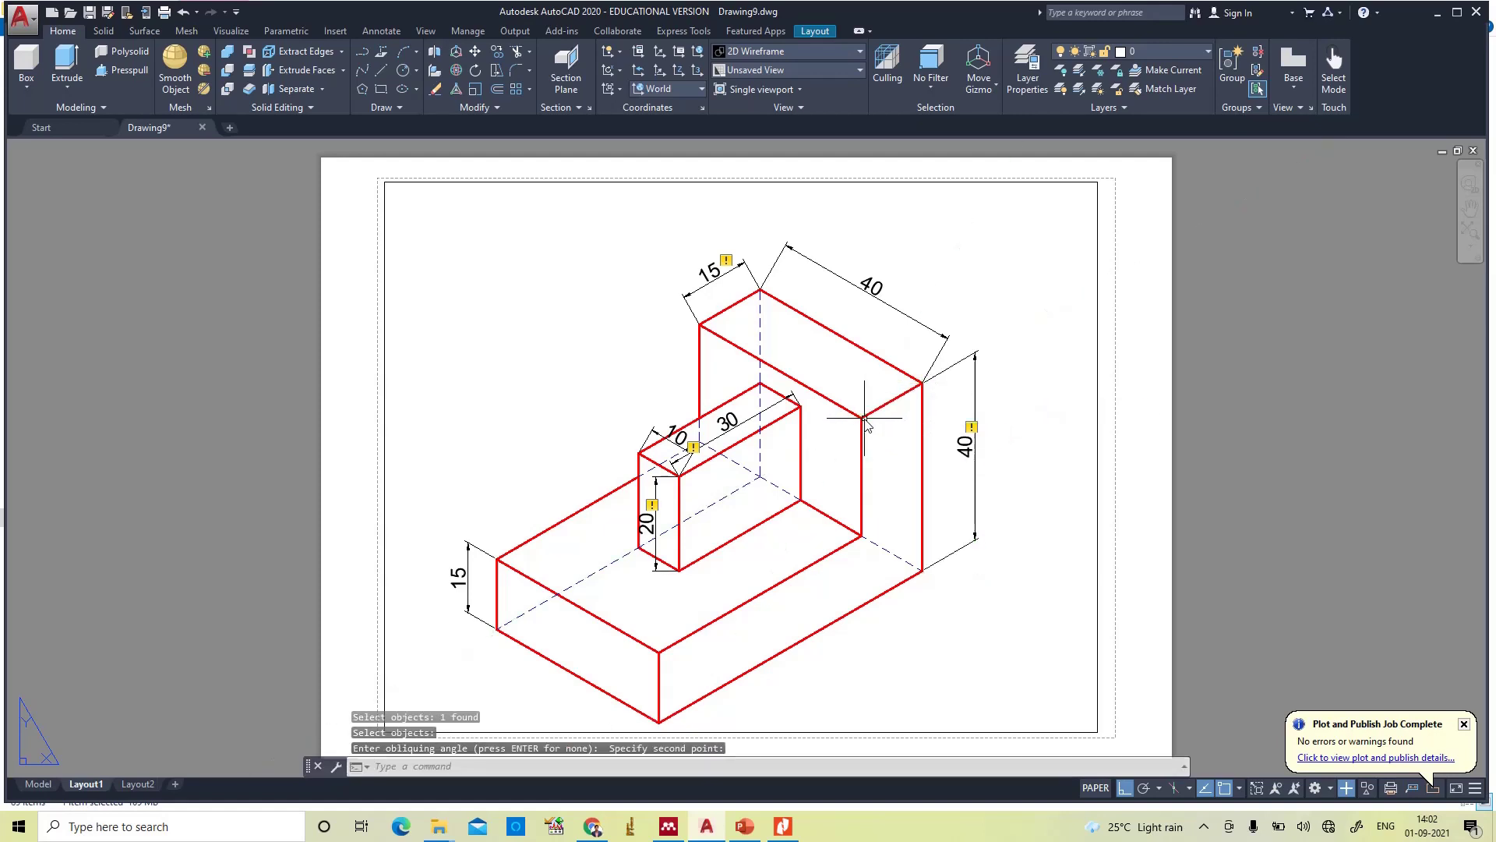
- Oblique the top 40 dimension along the edge ending at the box corner
{"action": "key", "text": "Return"}
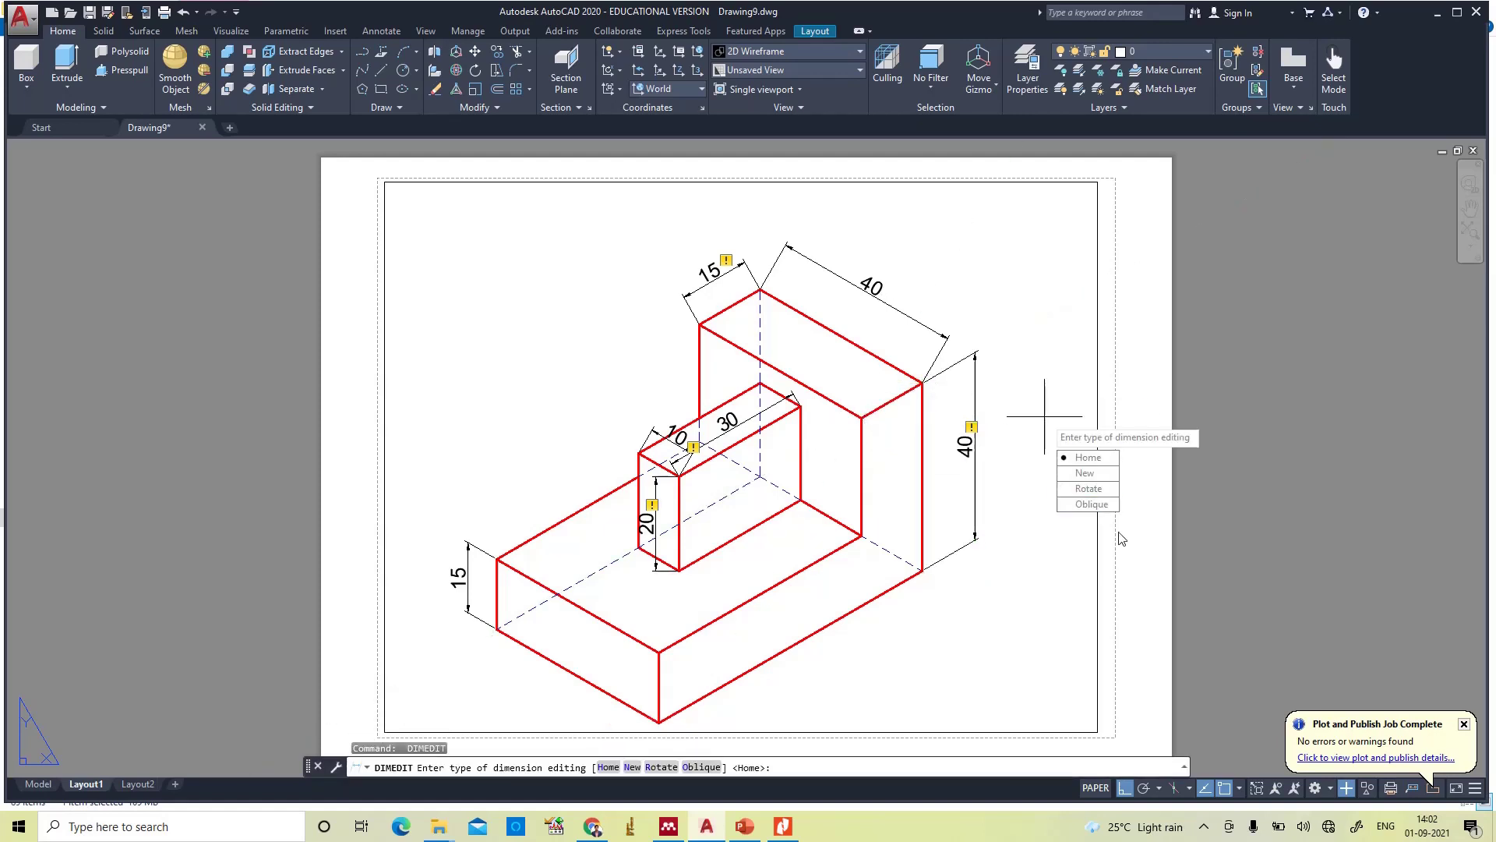
{"action": "left_click", "coordinate": [1103, 507]}
{"action": "left_click", "coordinate": [849, 285]}
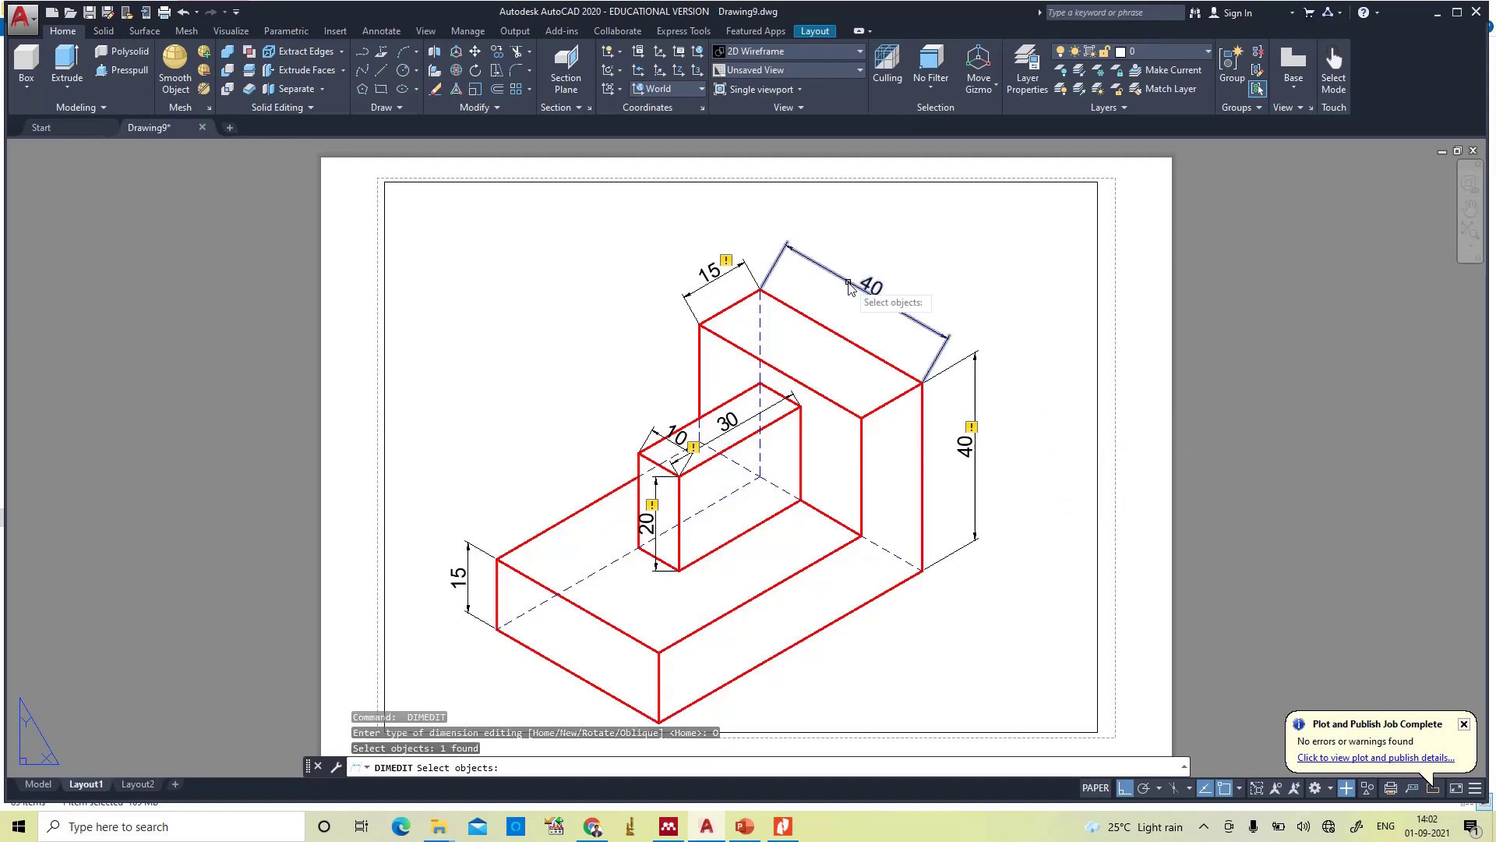
{"action": "key", "text": "Return"}
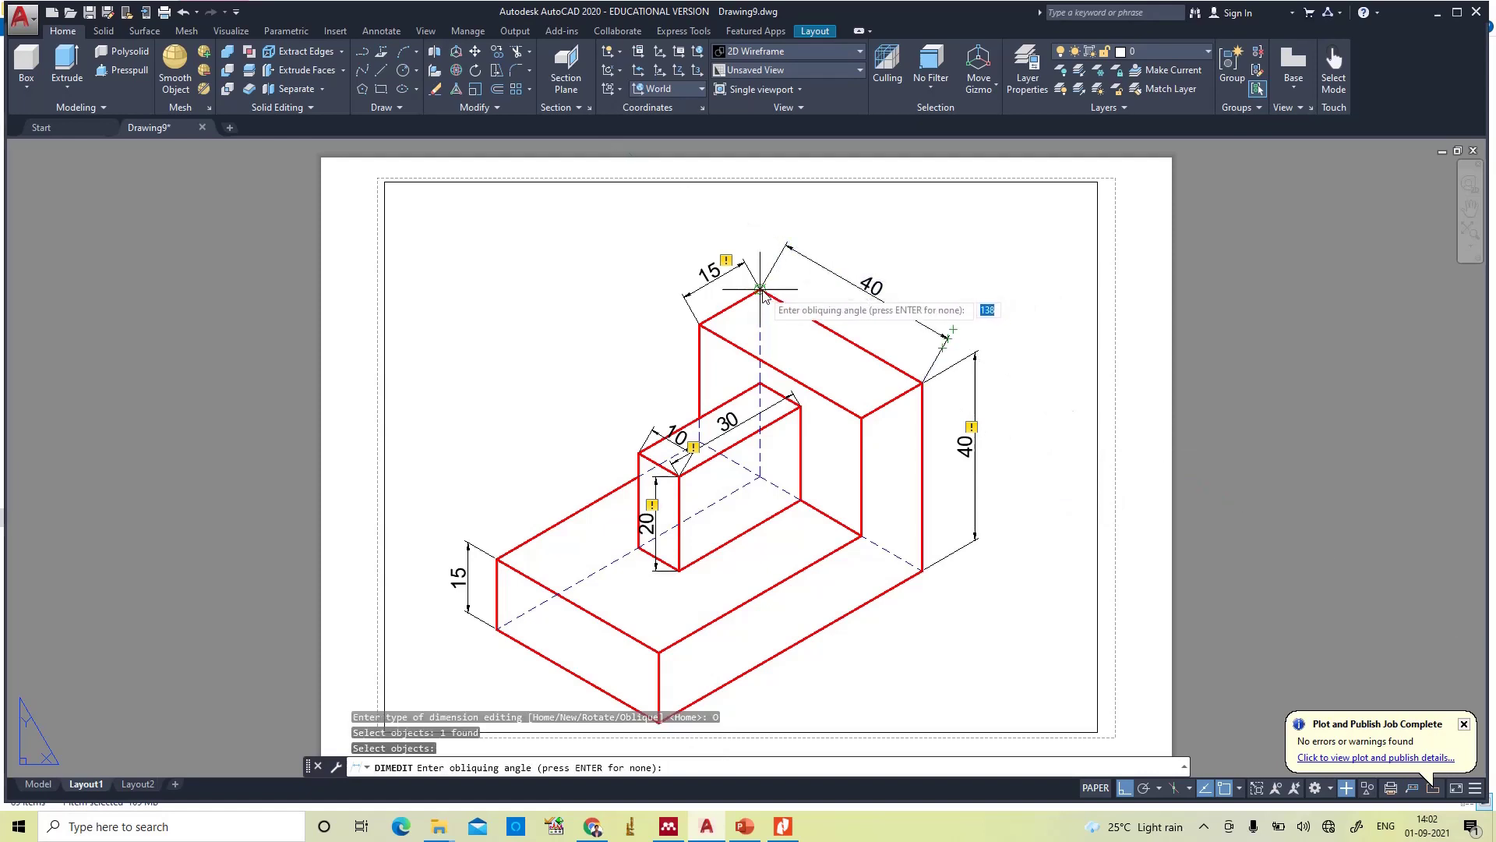
{"action": "left_click", "coordinate": [760, 290]}
{"action": "left_click", "coordinate": [700, 324]}
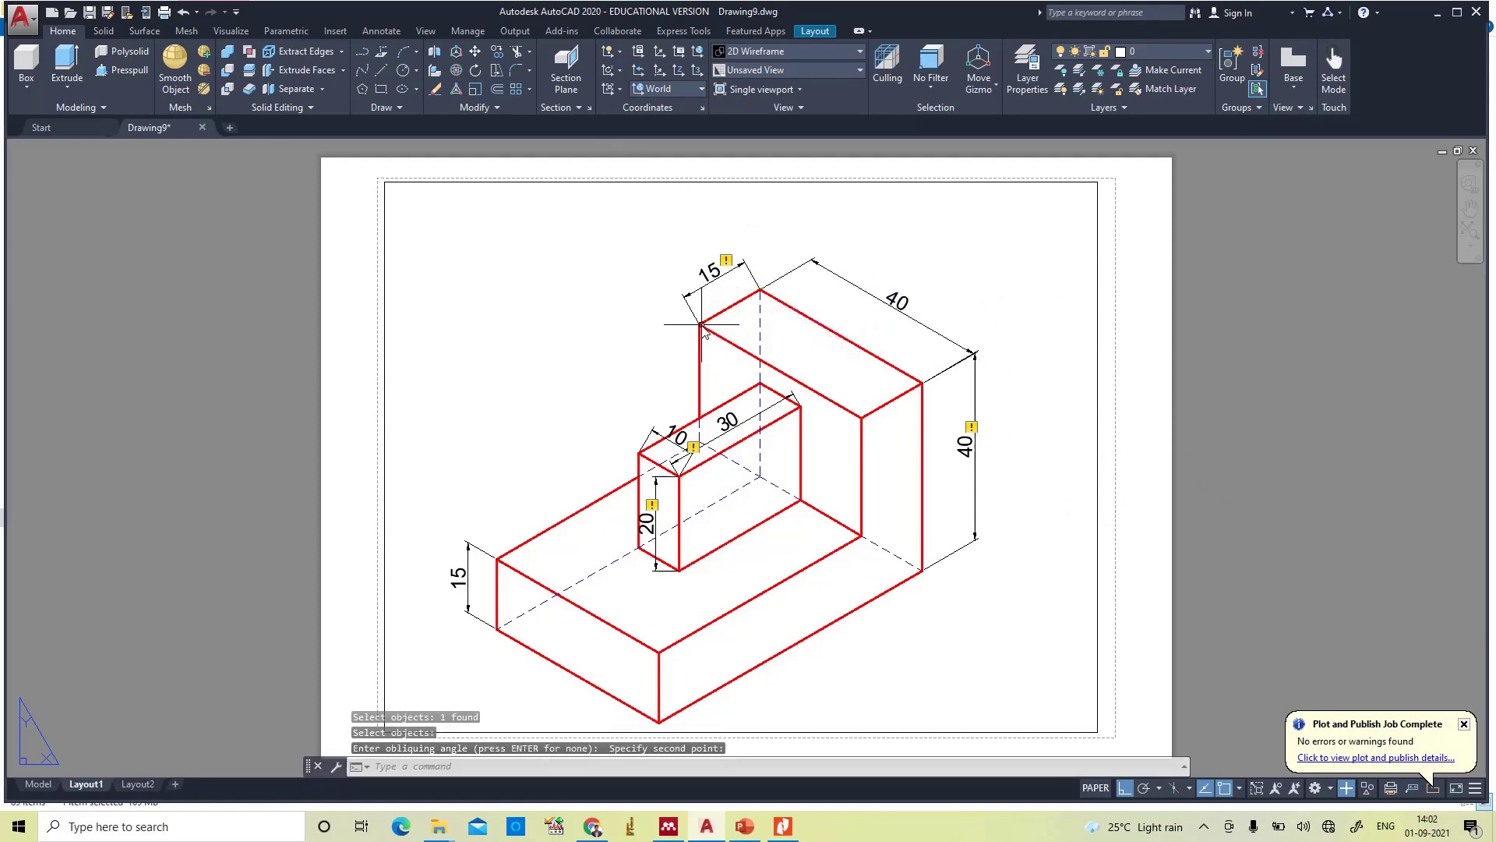
- Oblique the top 15 dimension along its matching isometric edge
{"action": "key", "text": "Return"}
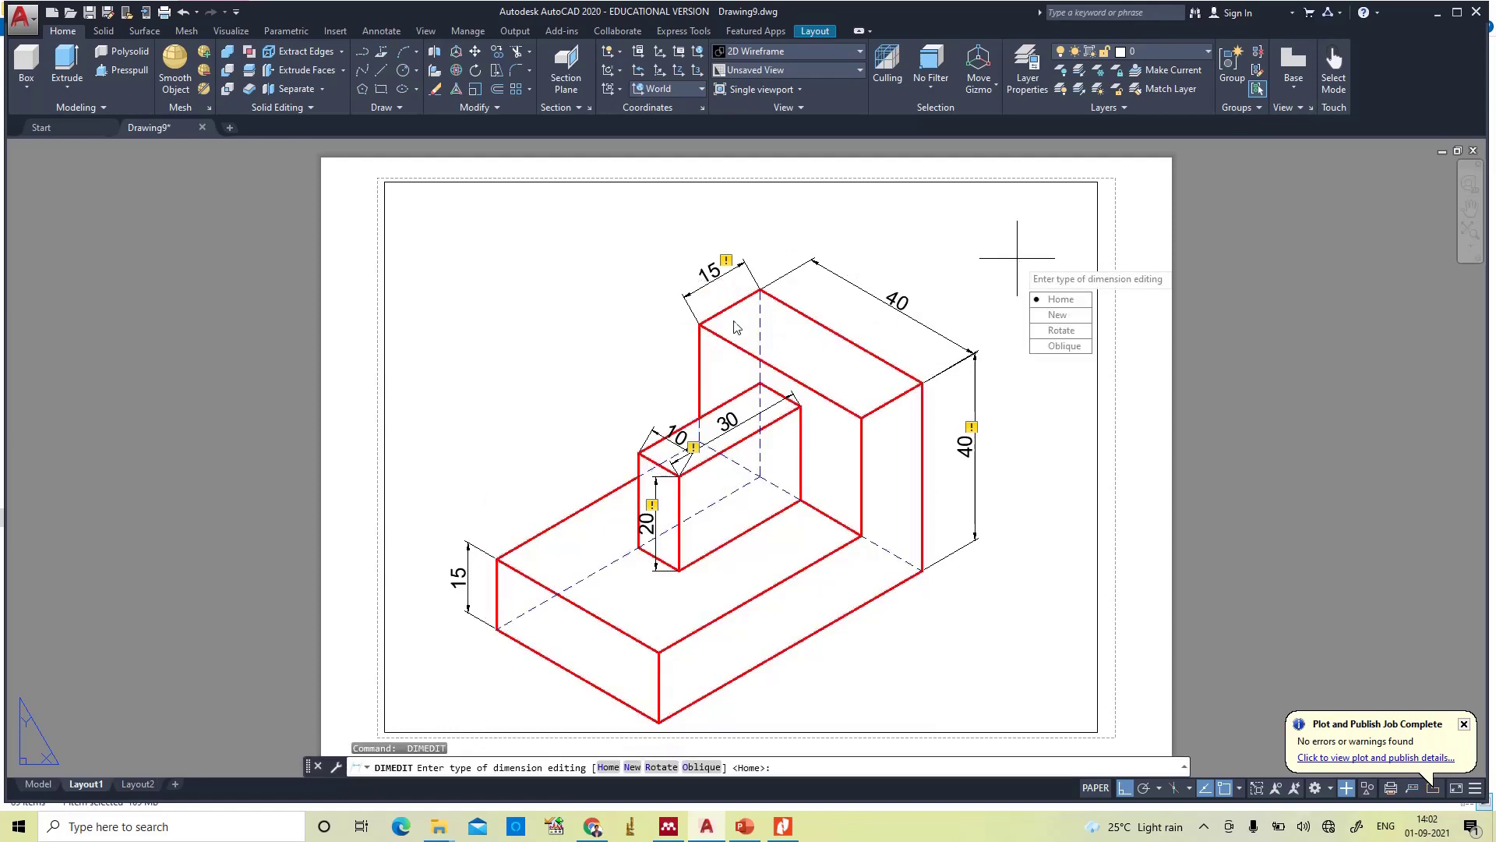
{"action": "left_click", "coordinate": [1070, 350]}
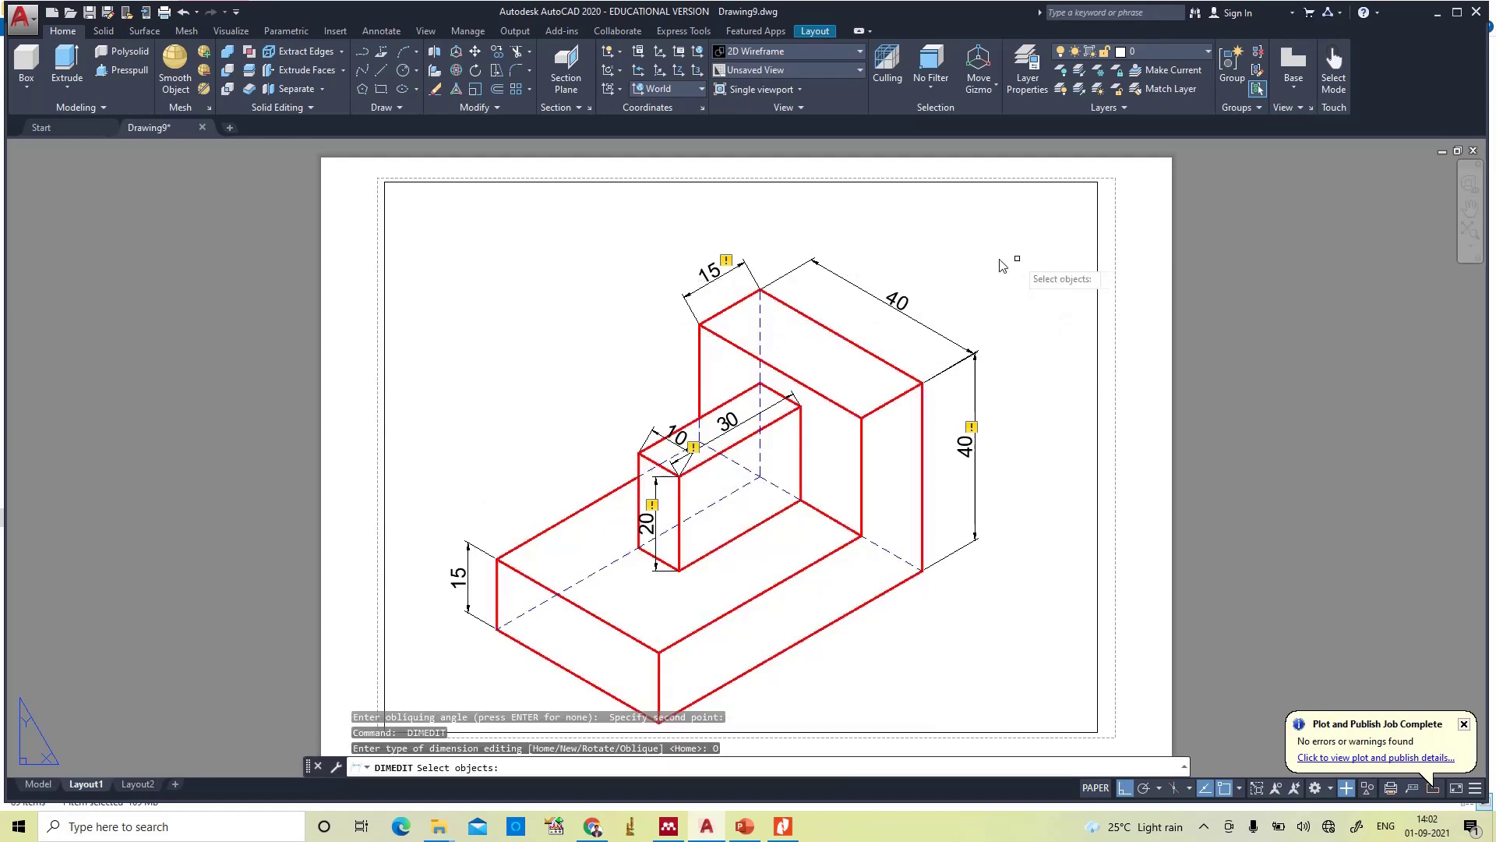
{"action": "left_click", "coordinate": [736, 277]}
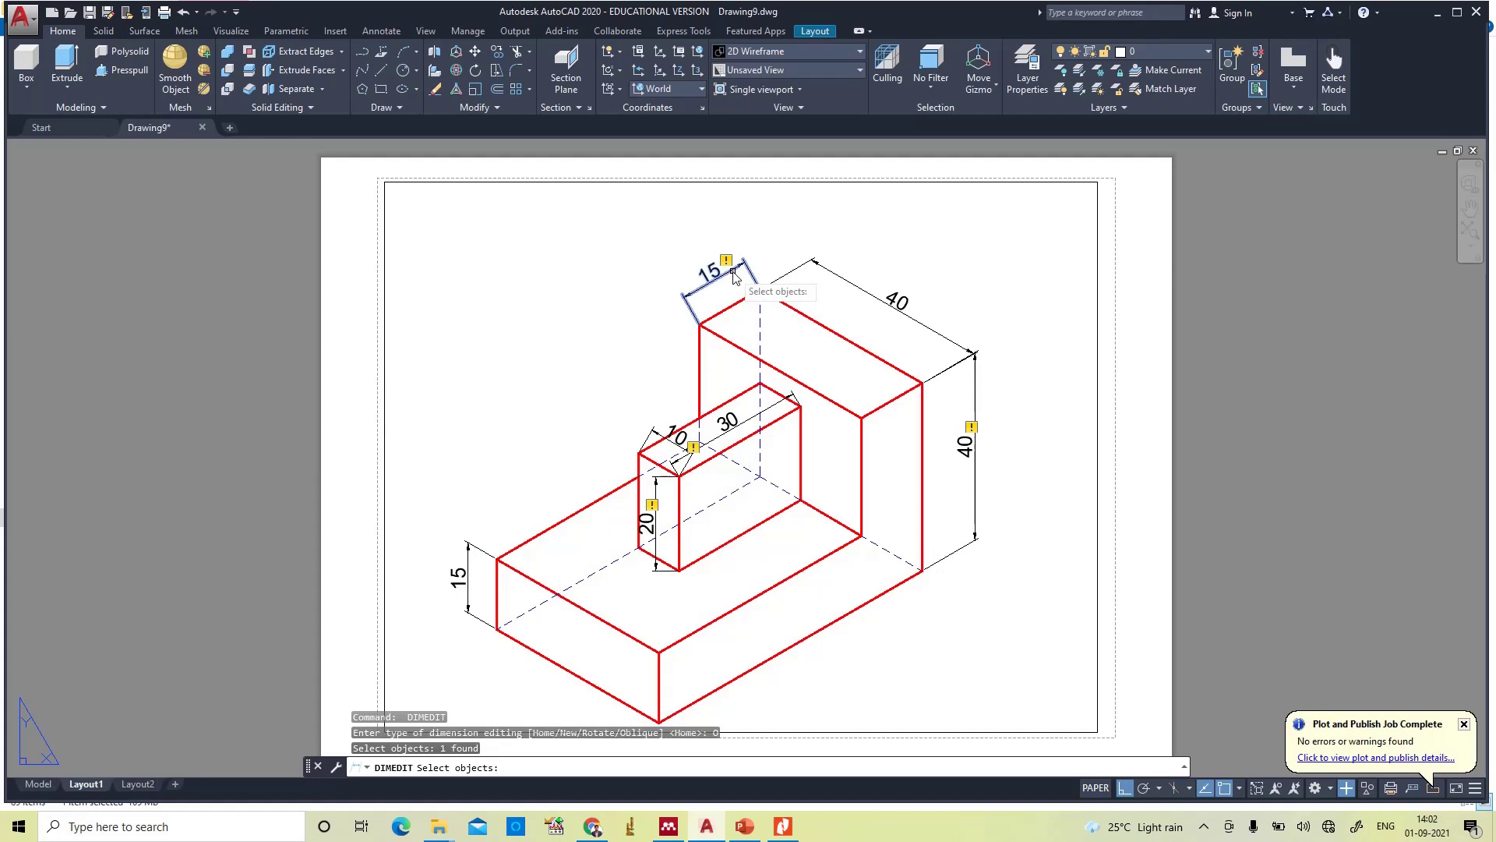
{"action": "key", "text": "Return"}
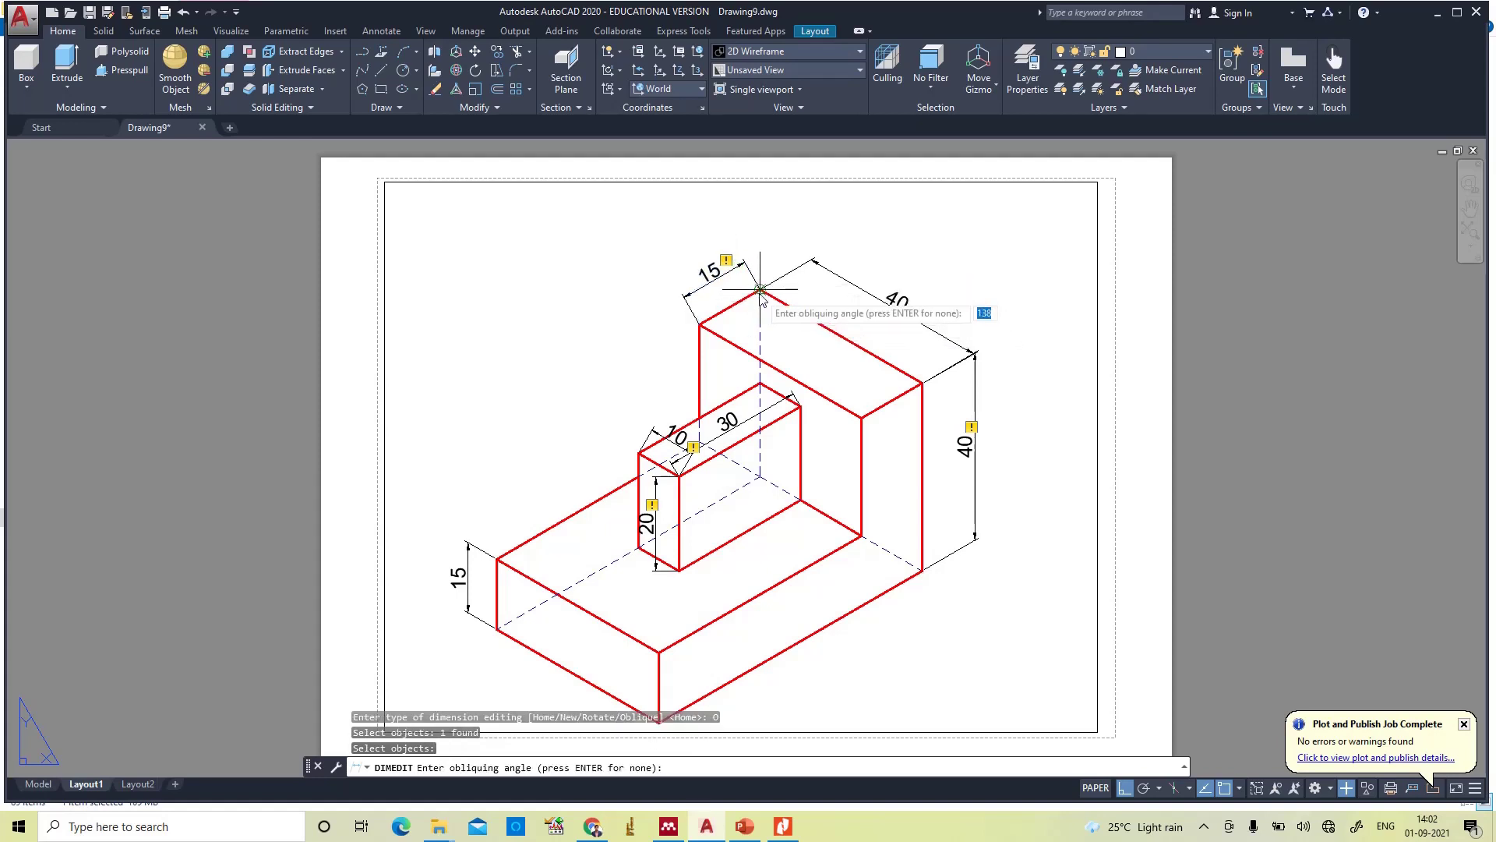
{"action": "left_click", "coordinate": [760, 290]}
{"action": "left_click", "coordinate": [922, 382]}
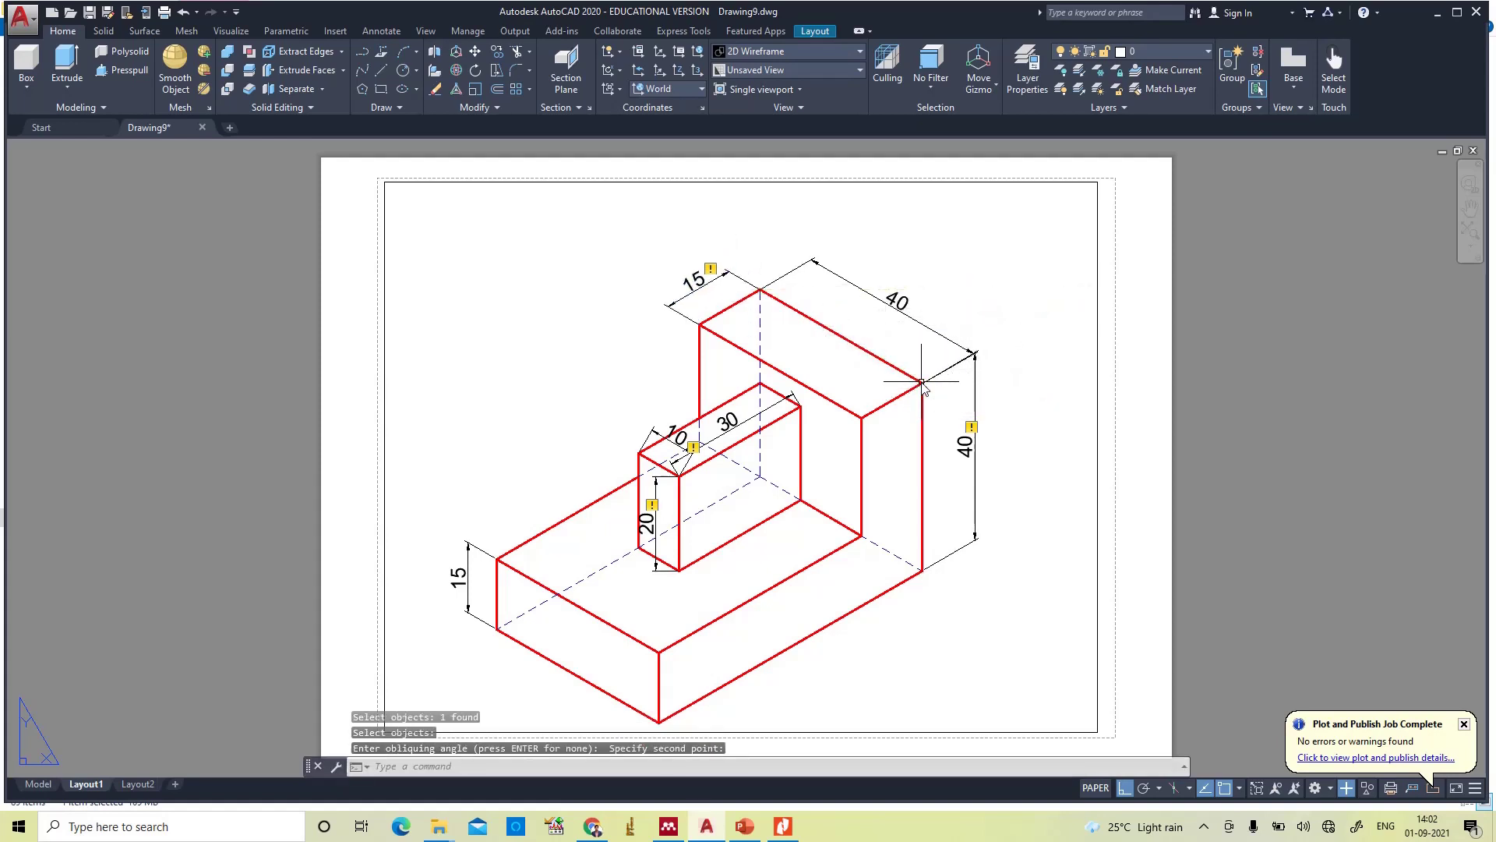
- Oblique the 30 dimension to follow the block's isometric edge
{"action": "key", "text": "Return"}
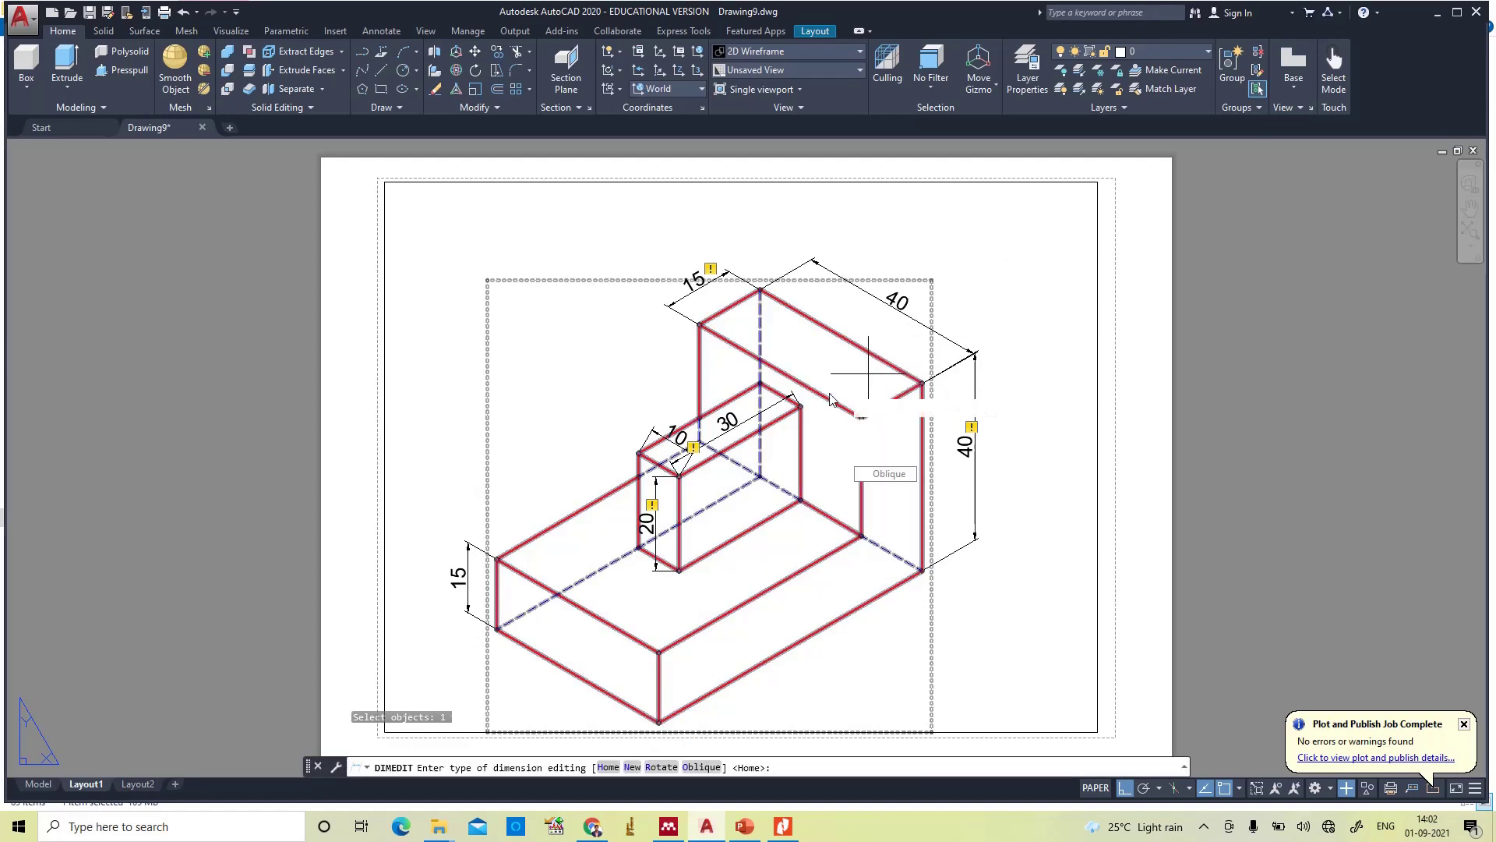
{"action": "key", "text": "Down"}
{"action": "key", "text": "Down"}
{"action": "key", "text": "Down"}
{"action": "key", "text": "Down"}
{"action": "key", "text": "Return"}
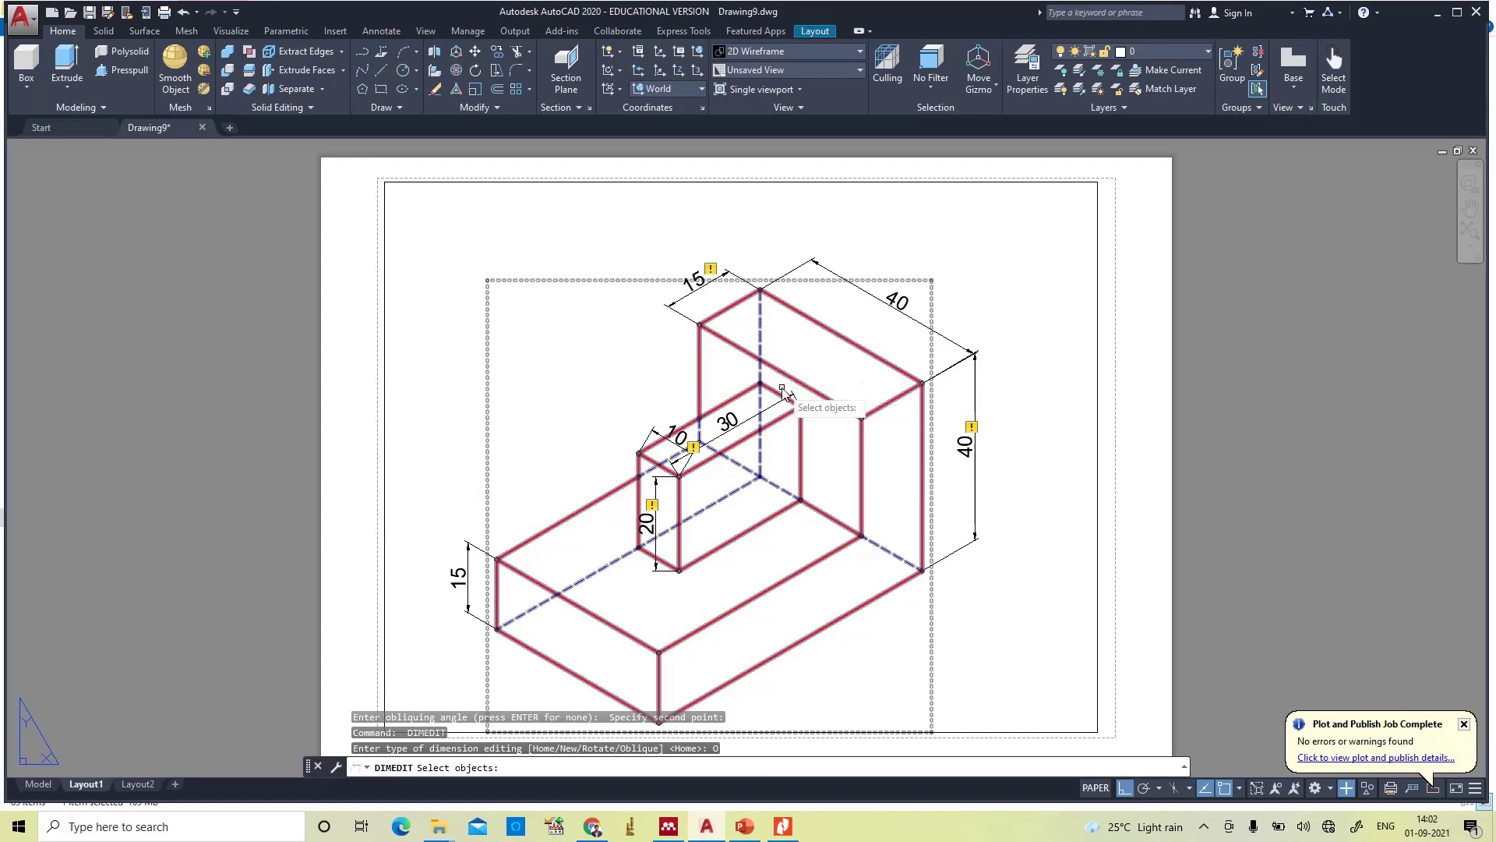
{"action": "left_click", "coordinate": [799, 413]}
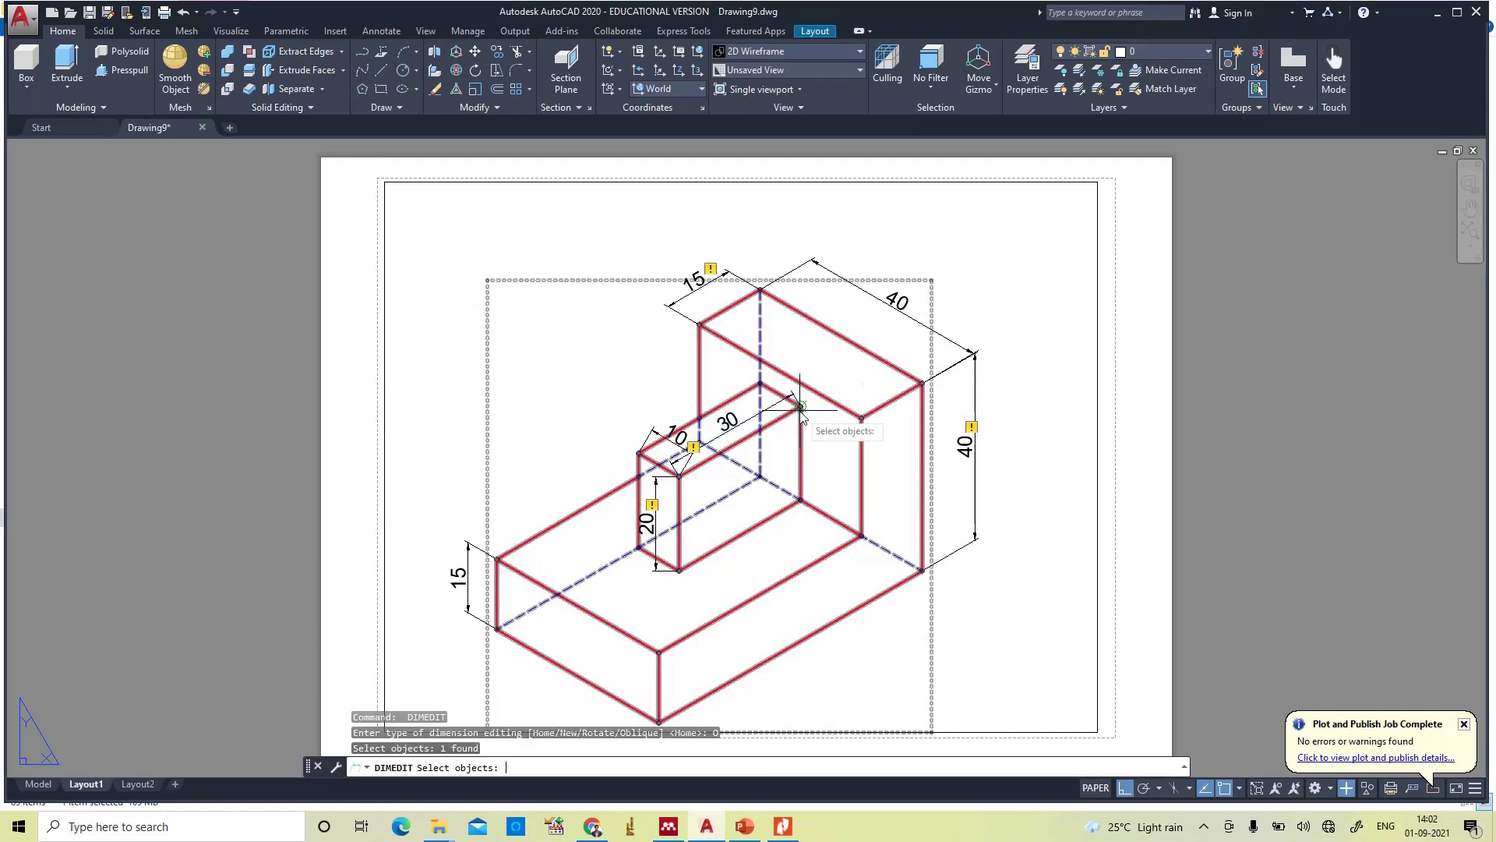
{"action": "key", "text": "Return"}
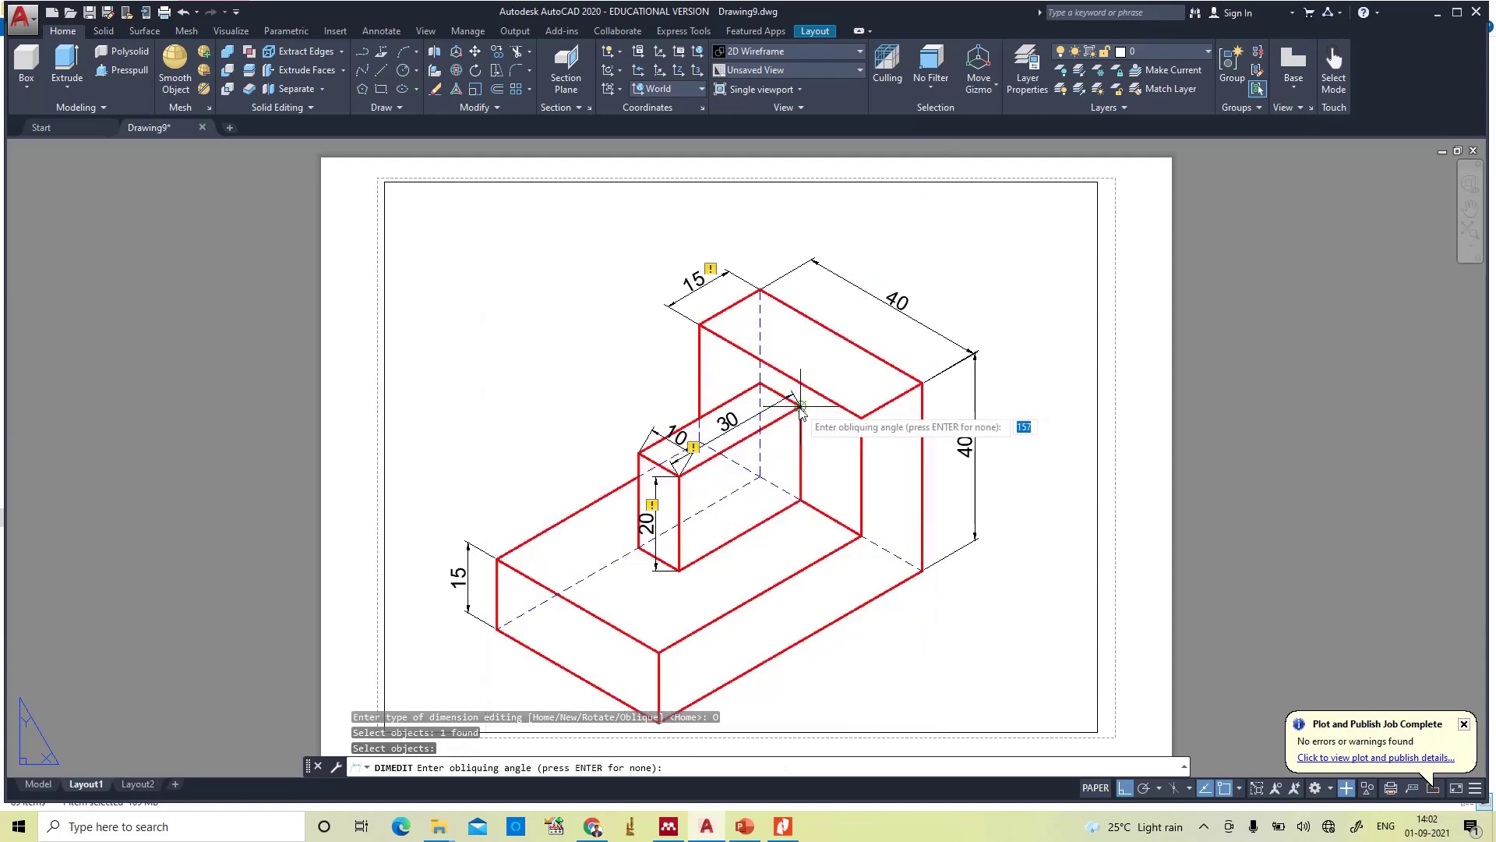
{"action": "left_click", "coordinate": [799, 498]}
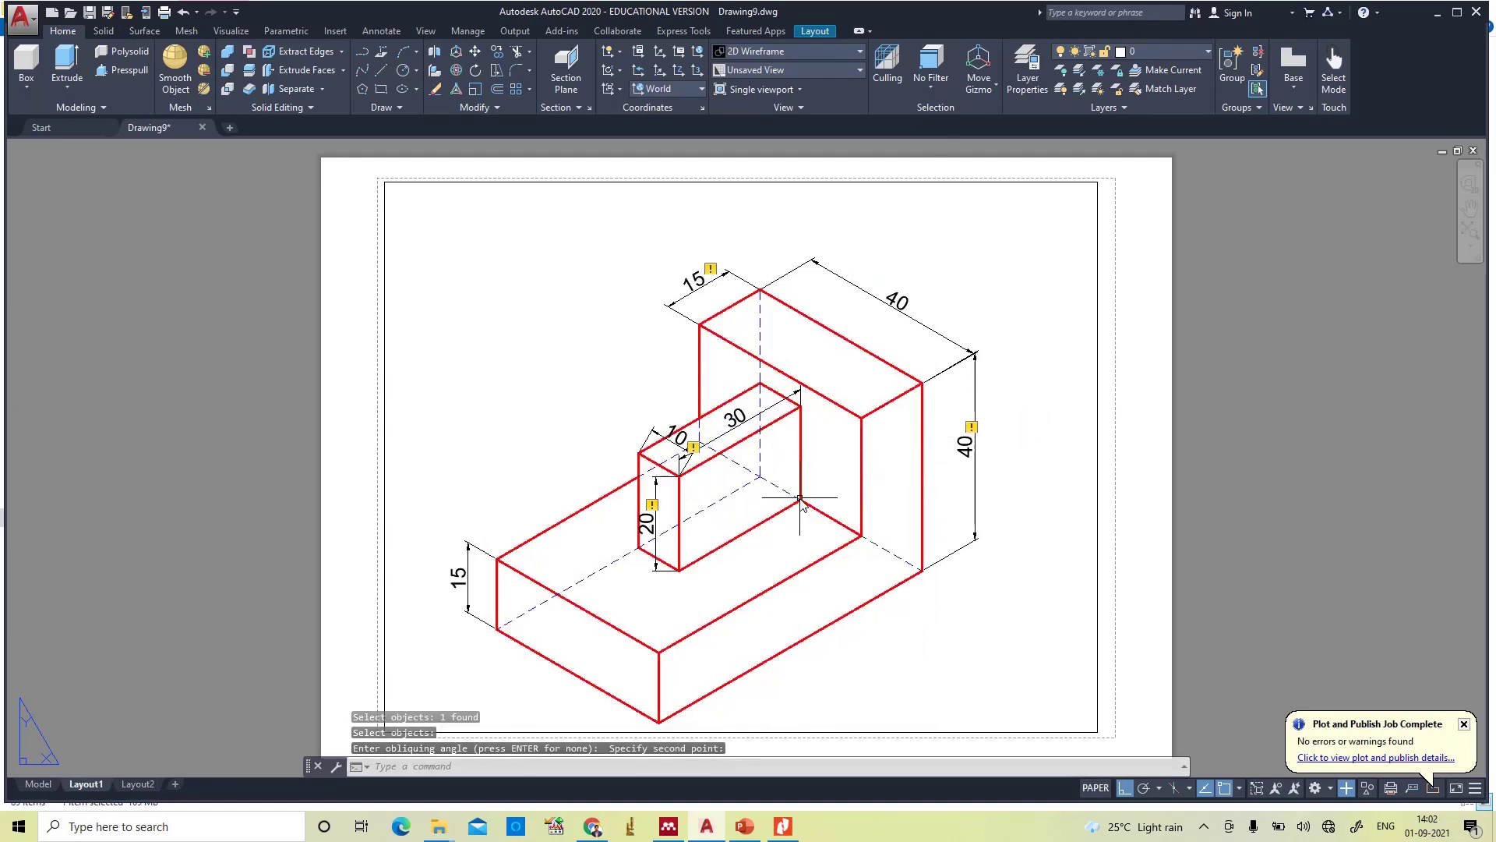
{"action": "left_click", "coordinate": [800, 498]}
- Oblique the 10 dimension along its isometric edge
{"action": "key", "text": "Return"}
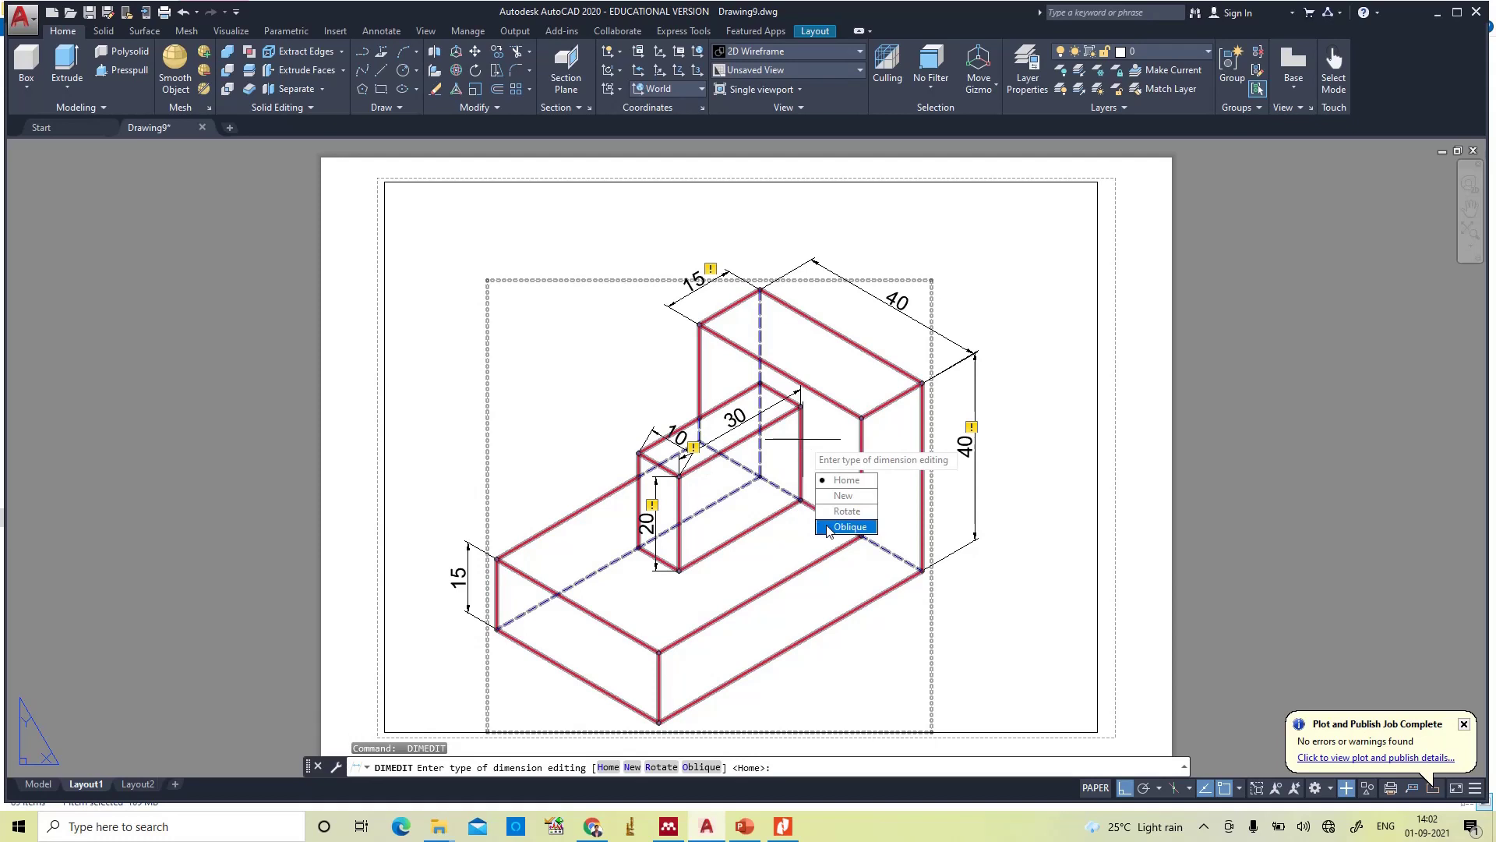
{"action": "left_click", "coordinate": [845, 527]}
{"action": "left_click", "coordinate": [679, 446]}
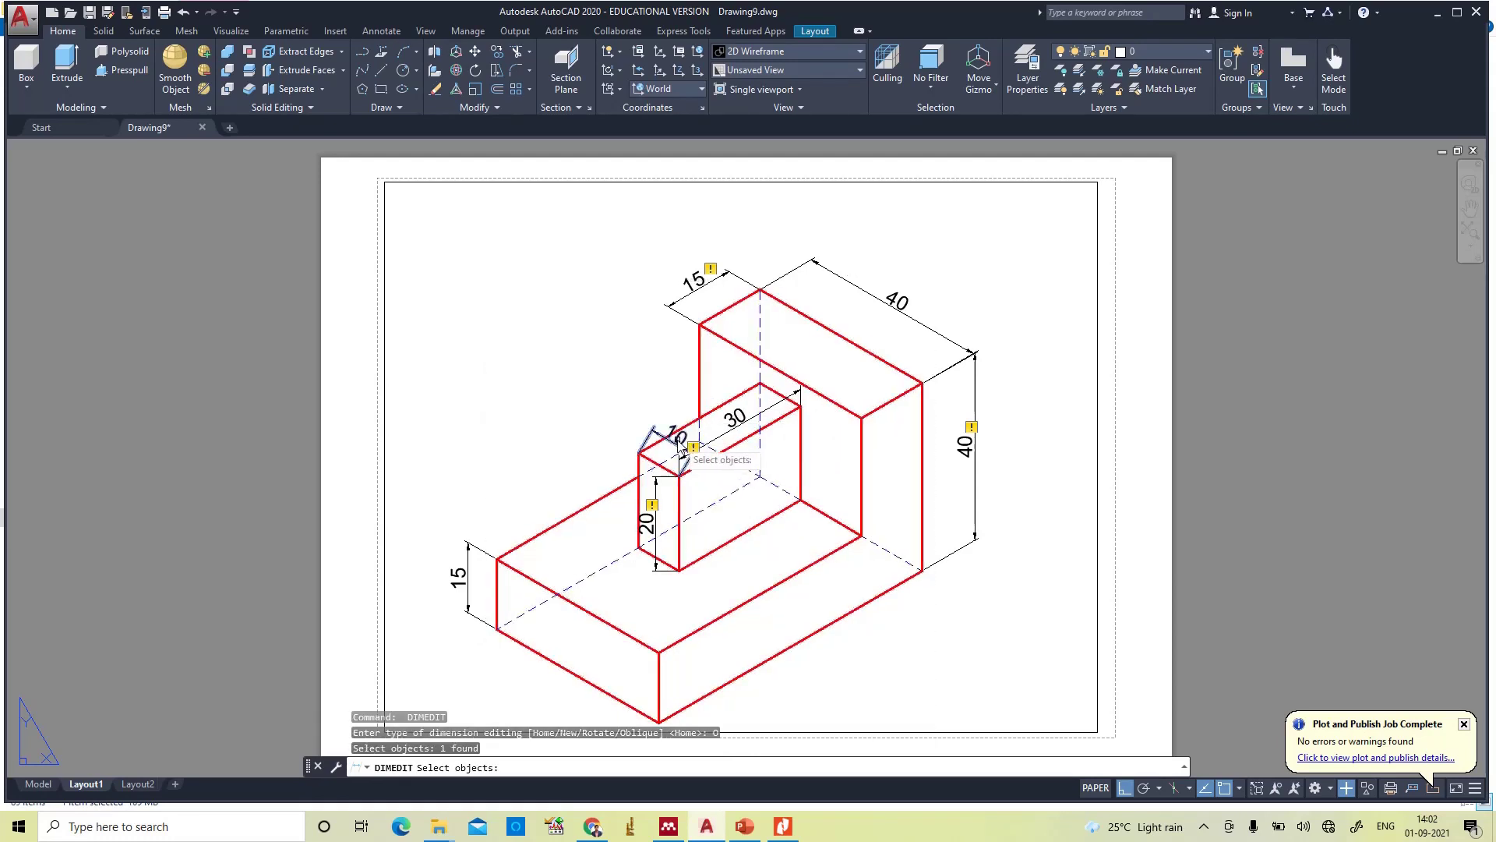
{"action": "key", "text": "Return"}
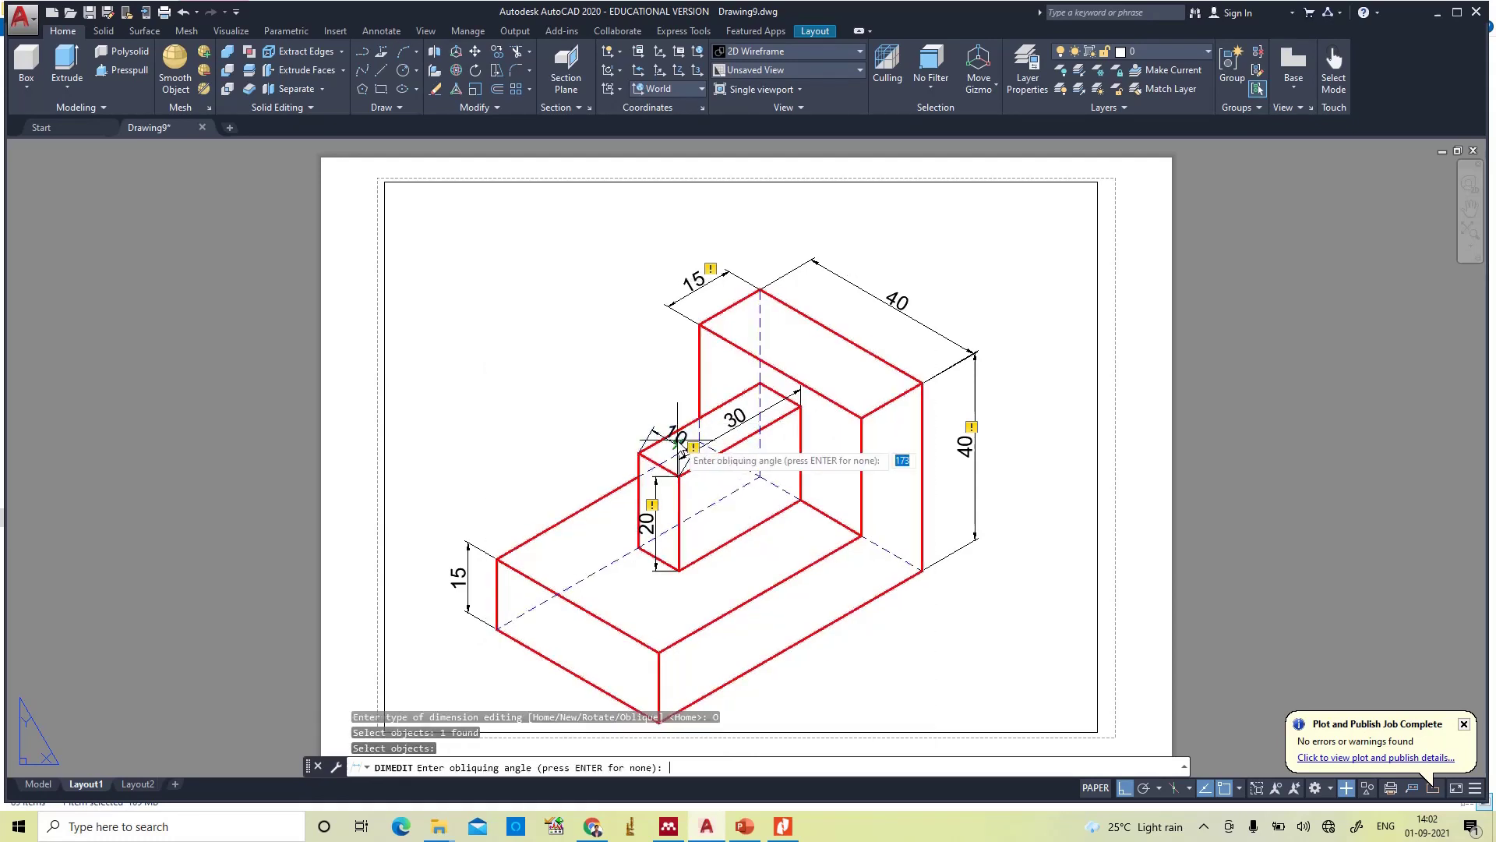
{"action": "left_click", "coordinate": [638, 453]}
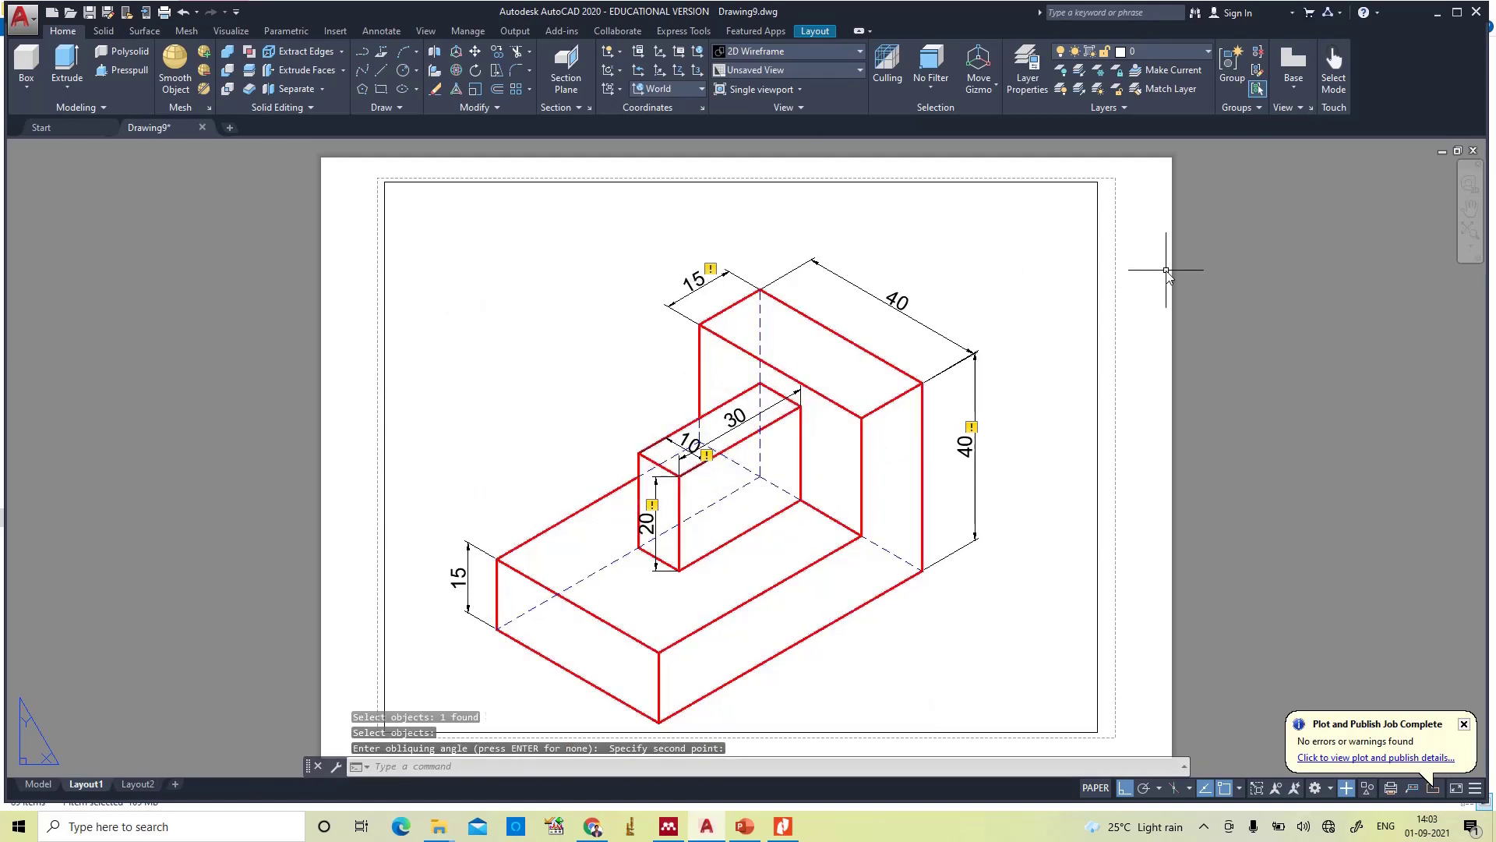
{"action": "left_click", "coordinate": [854, 515]}
- Attempt obliquing the vertical 20 dimension, then cancel the command
{"action": "key", "text": "Return"}
{"action": "left_click", "coordinate": [886, 598]}
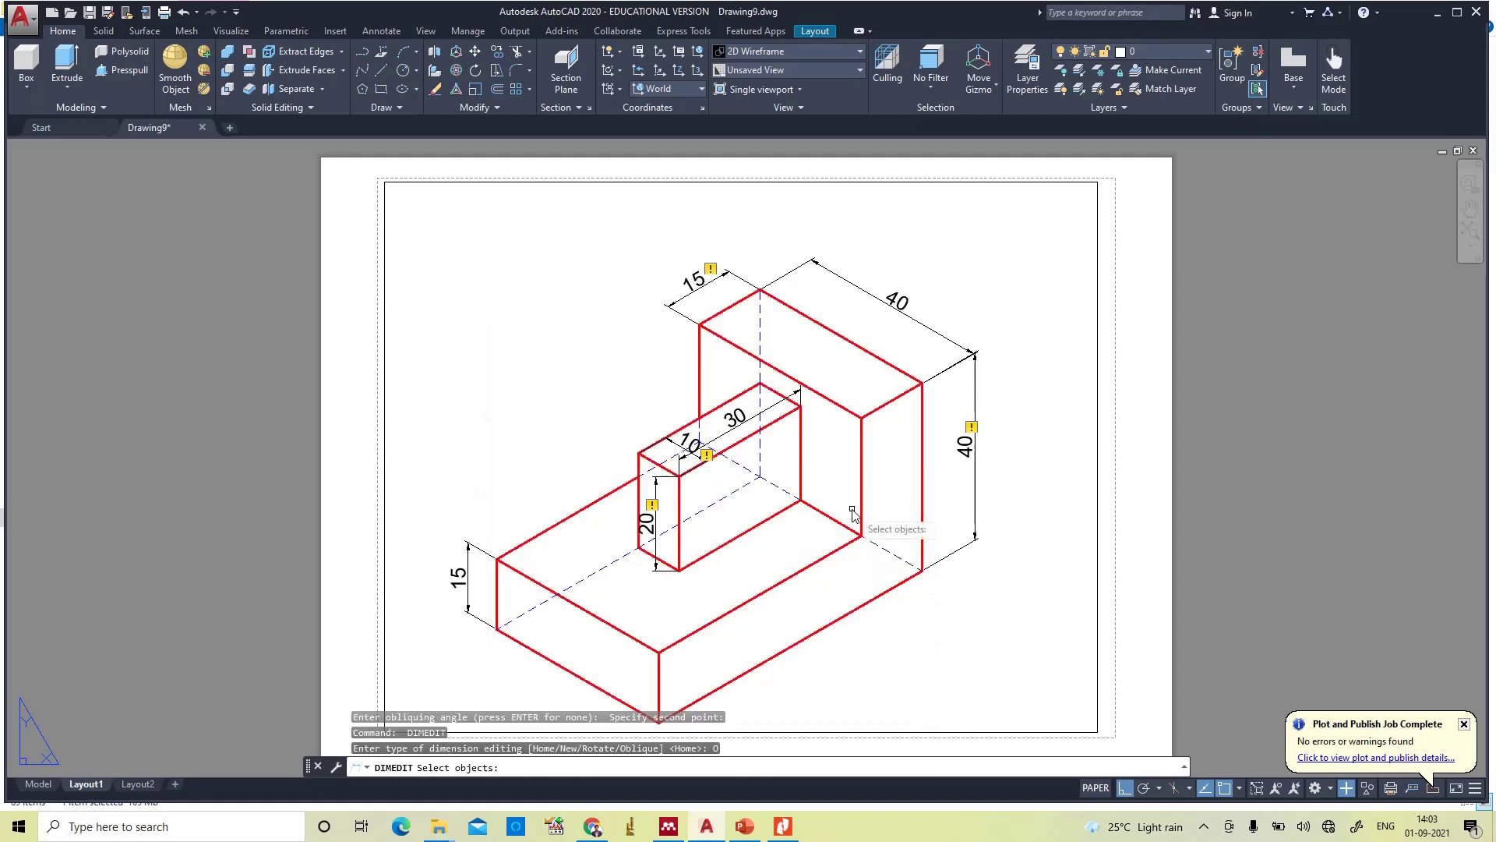
{"action": "left_click", "coordinate": [648, 536]}
{"action": "key", "text": "Return"}
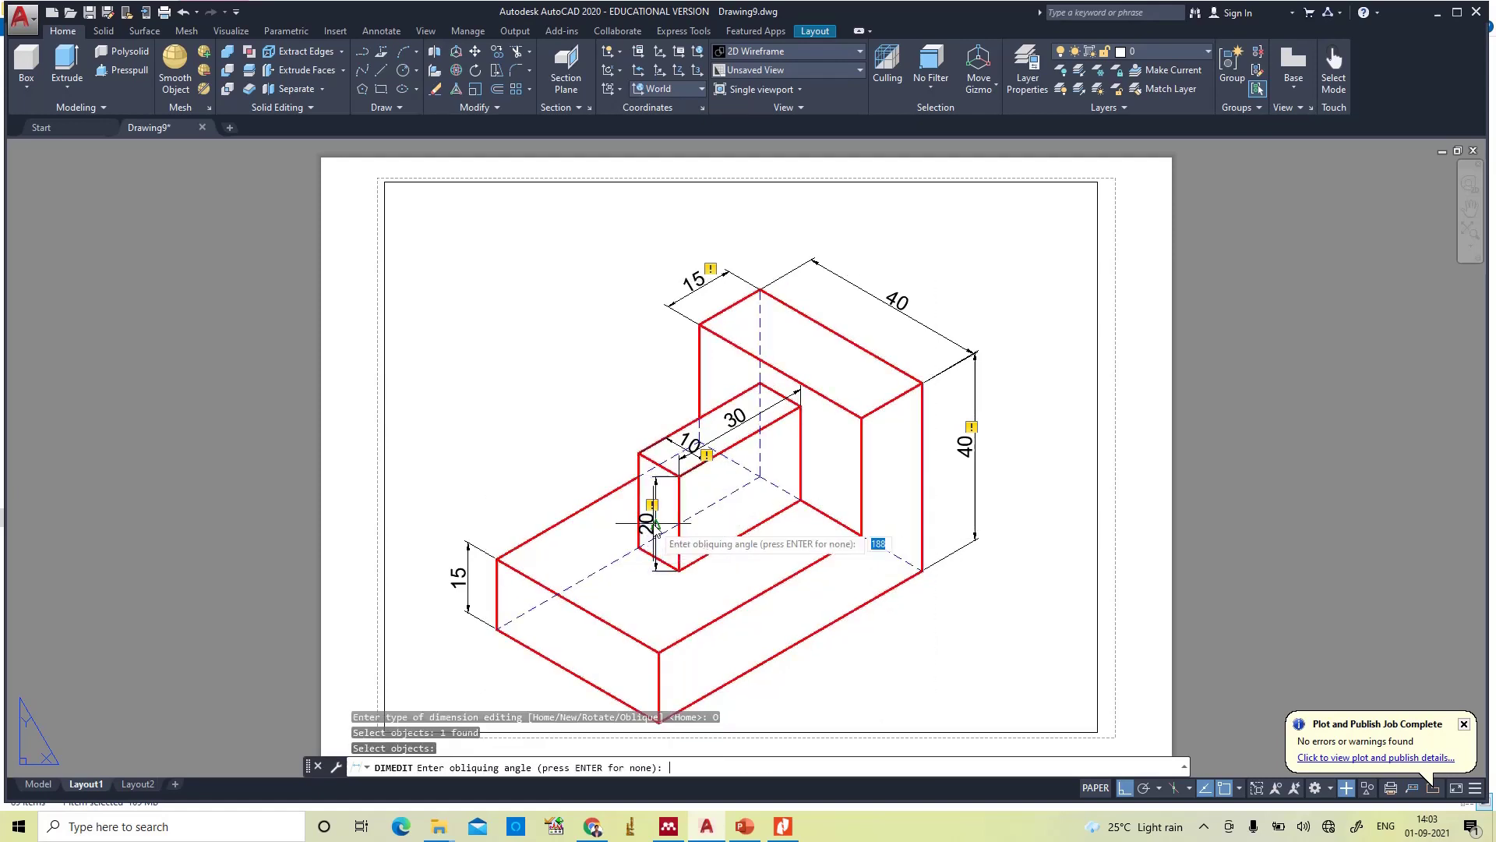
{"action": "left_click", "coordinate": [678, 477]}
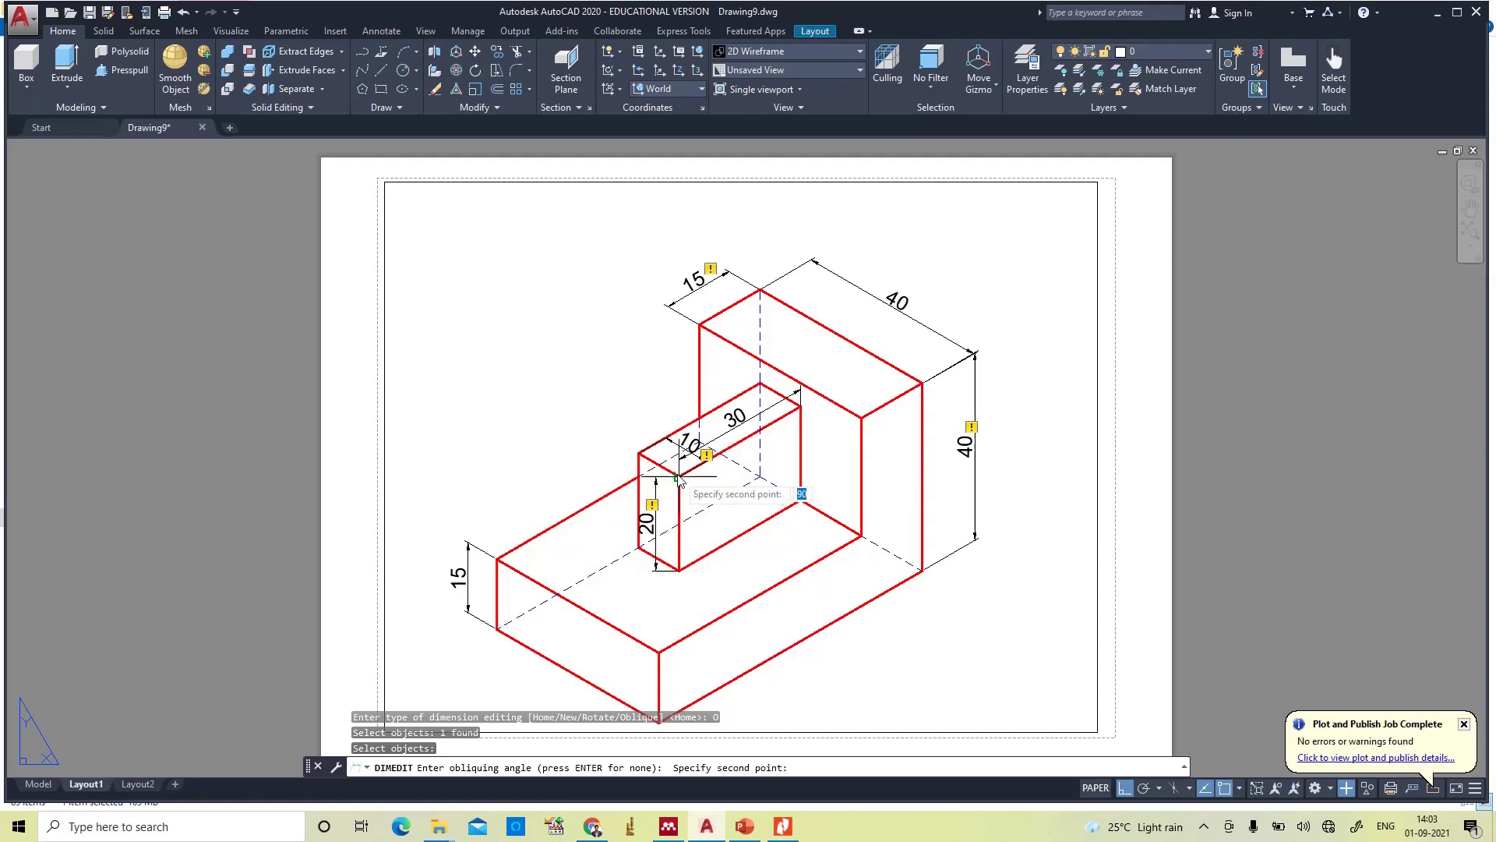
{"action": "left_click", "coordinate": [797, 410]}
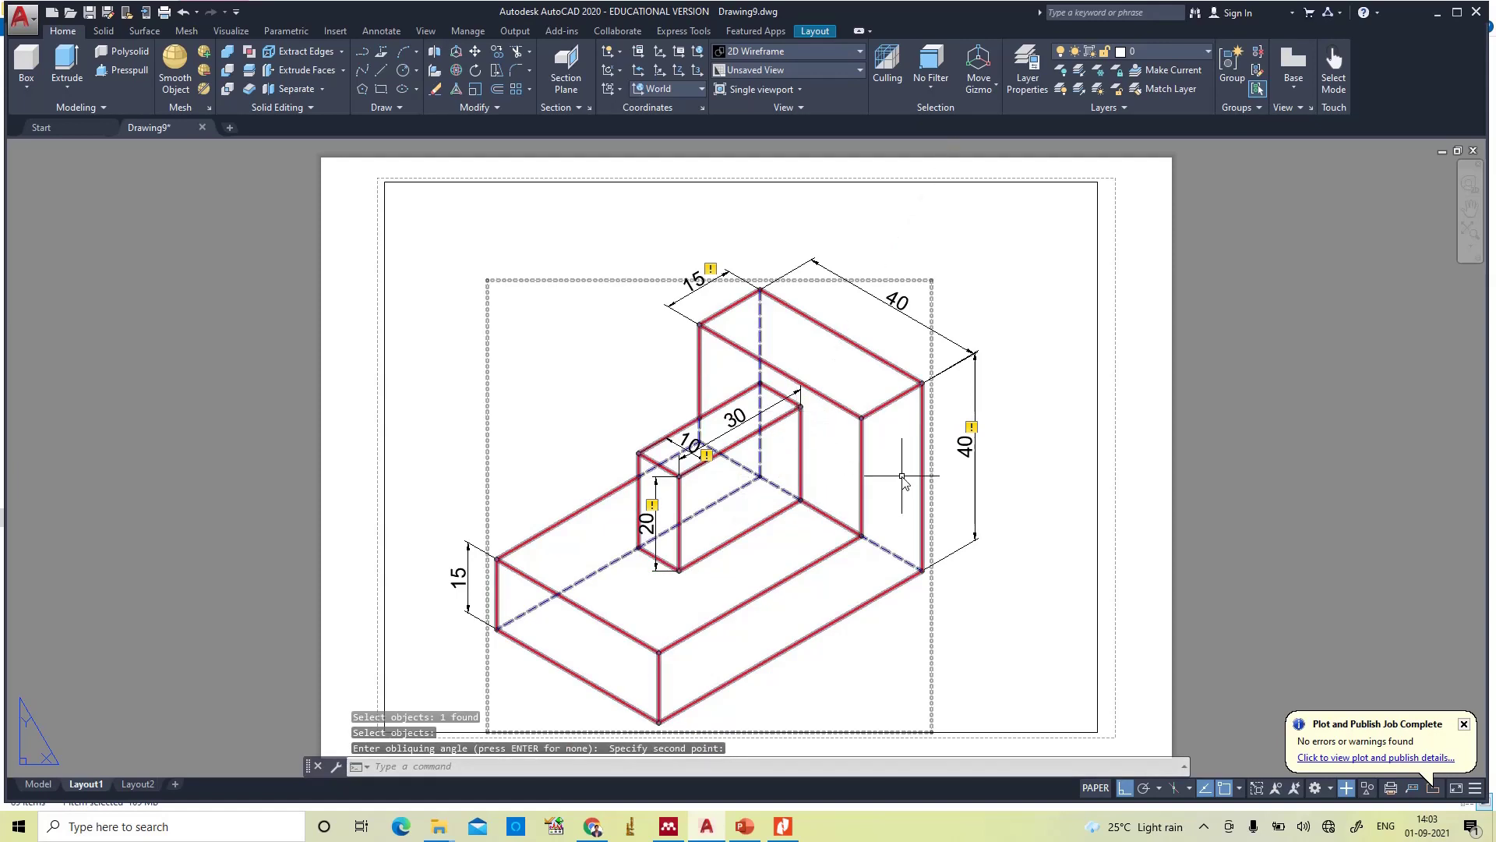
{"action": "key", "text": "Escape"}
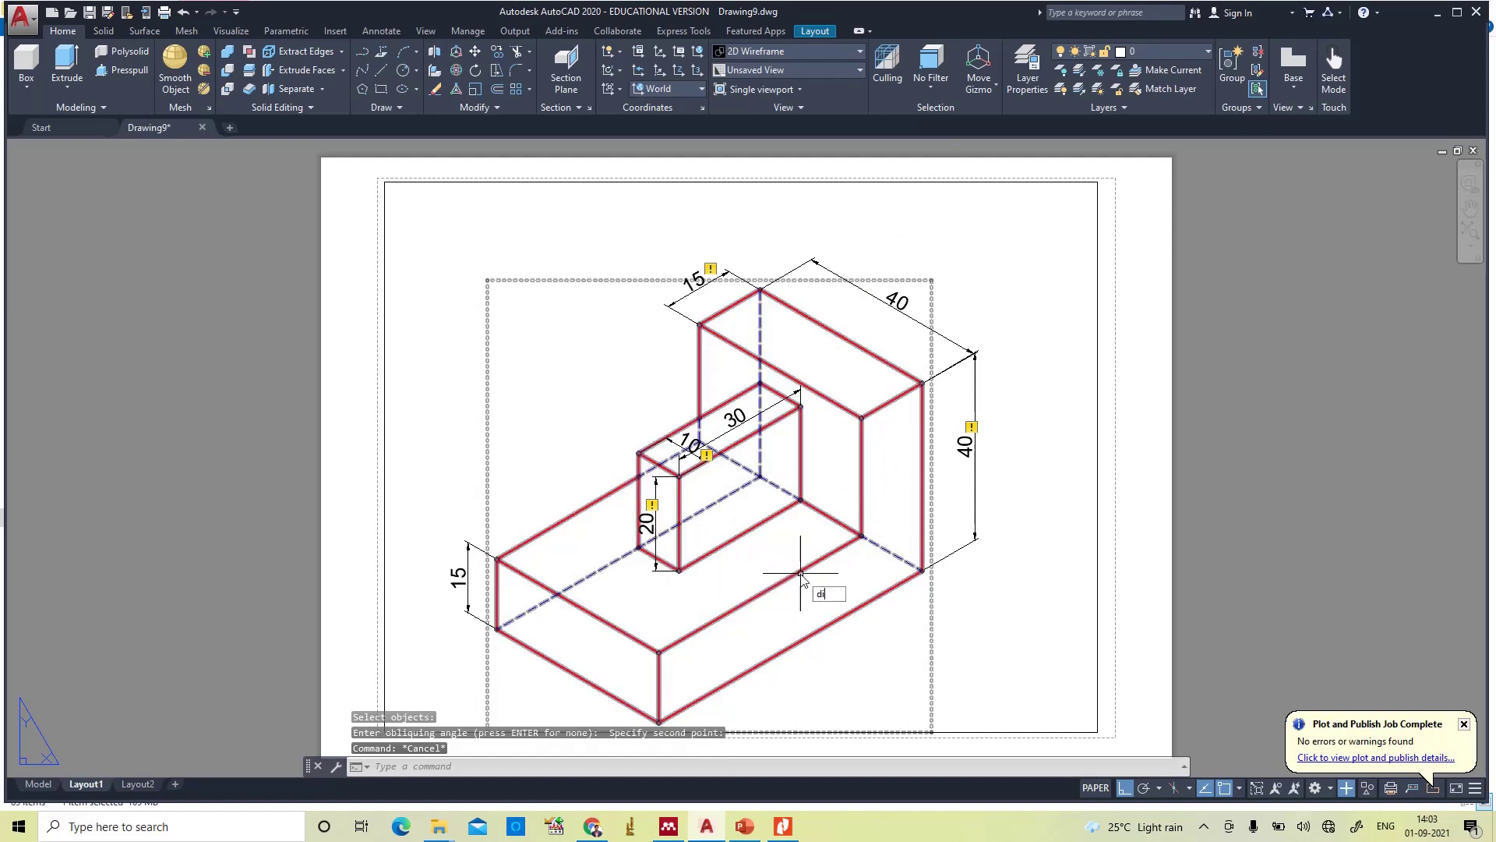
- Oblique the vertical 20 dimension along its isometric edge
{"action": "key", "text": "Return"}
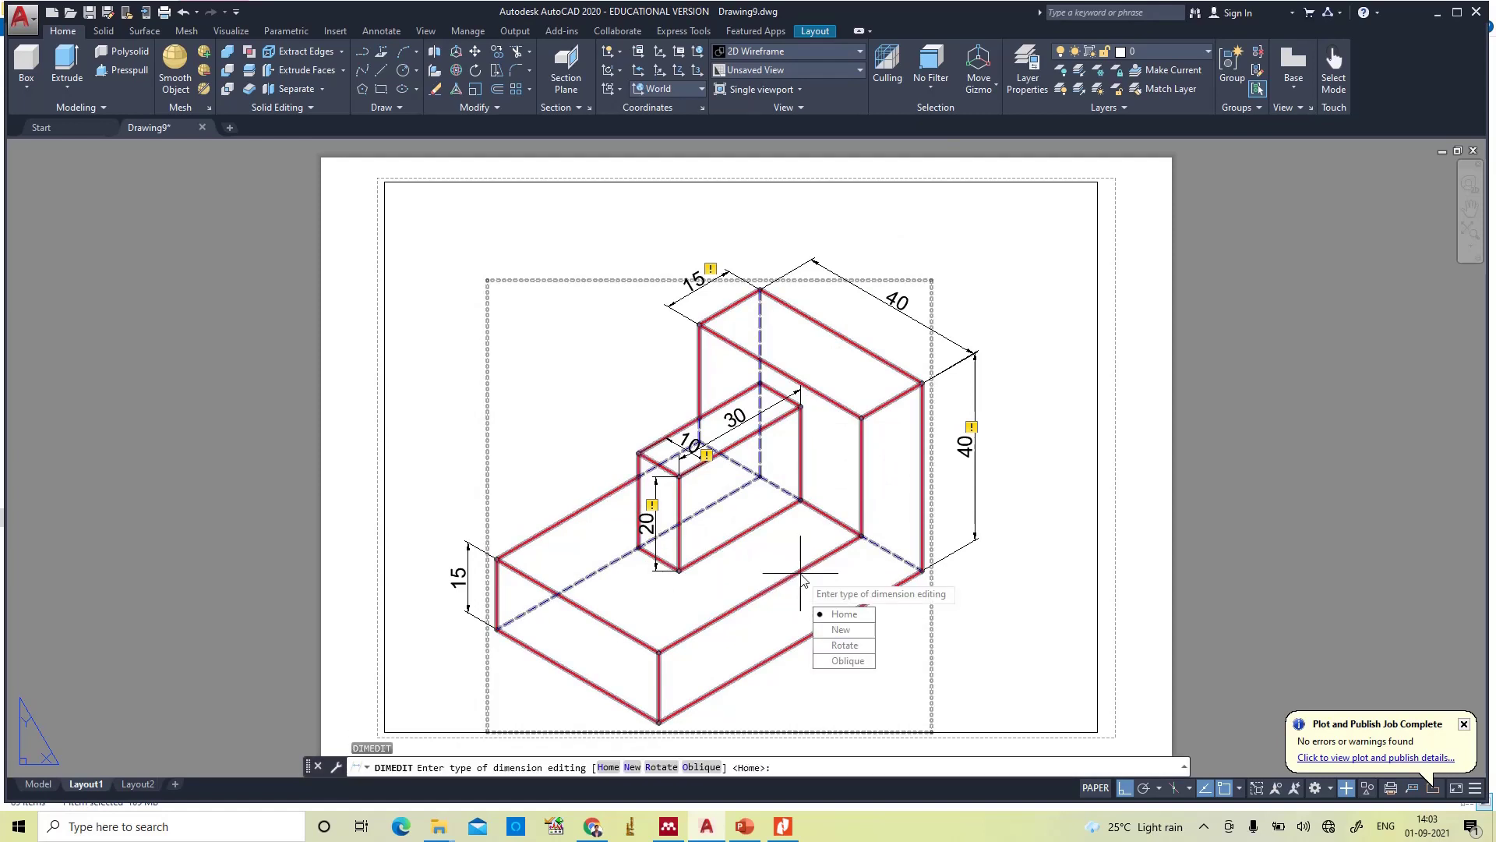
{"action": "left_click", "coordinate": [841, 661]}
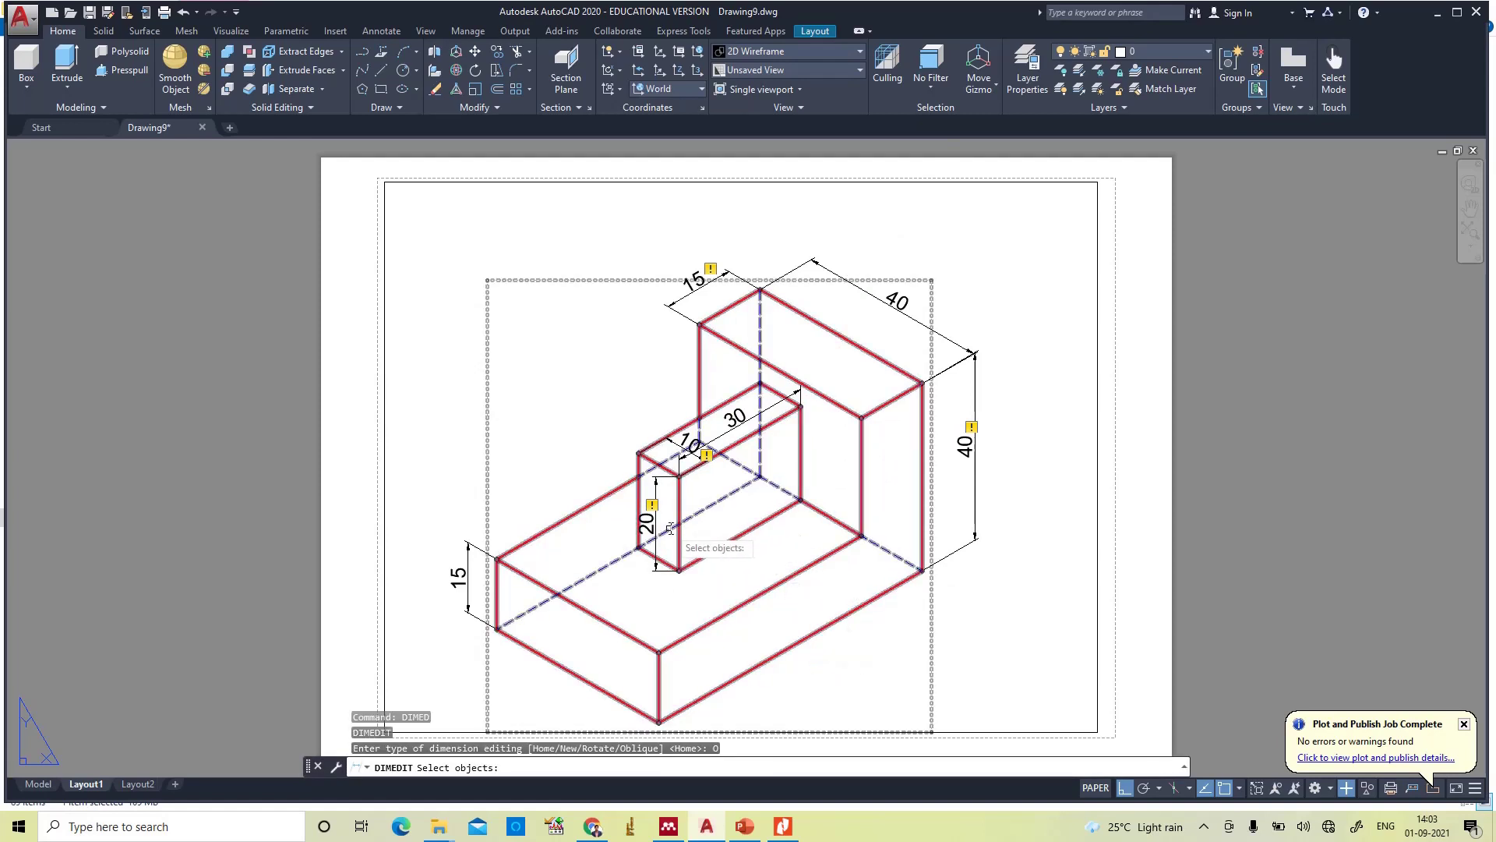
{"action": "left_click", "coordinate": [655, 527]}
{"action": "key", "text": "Return"}
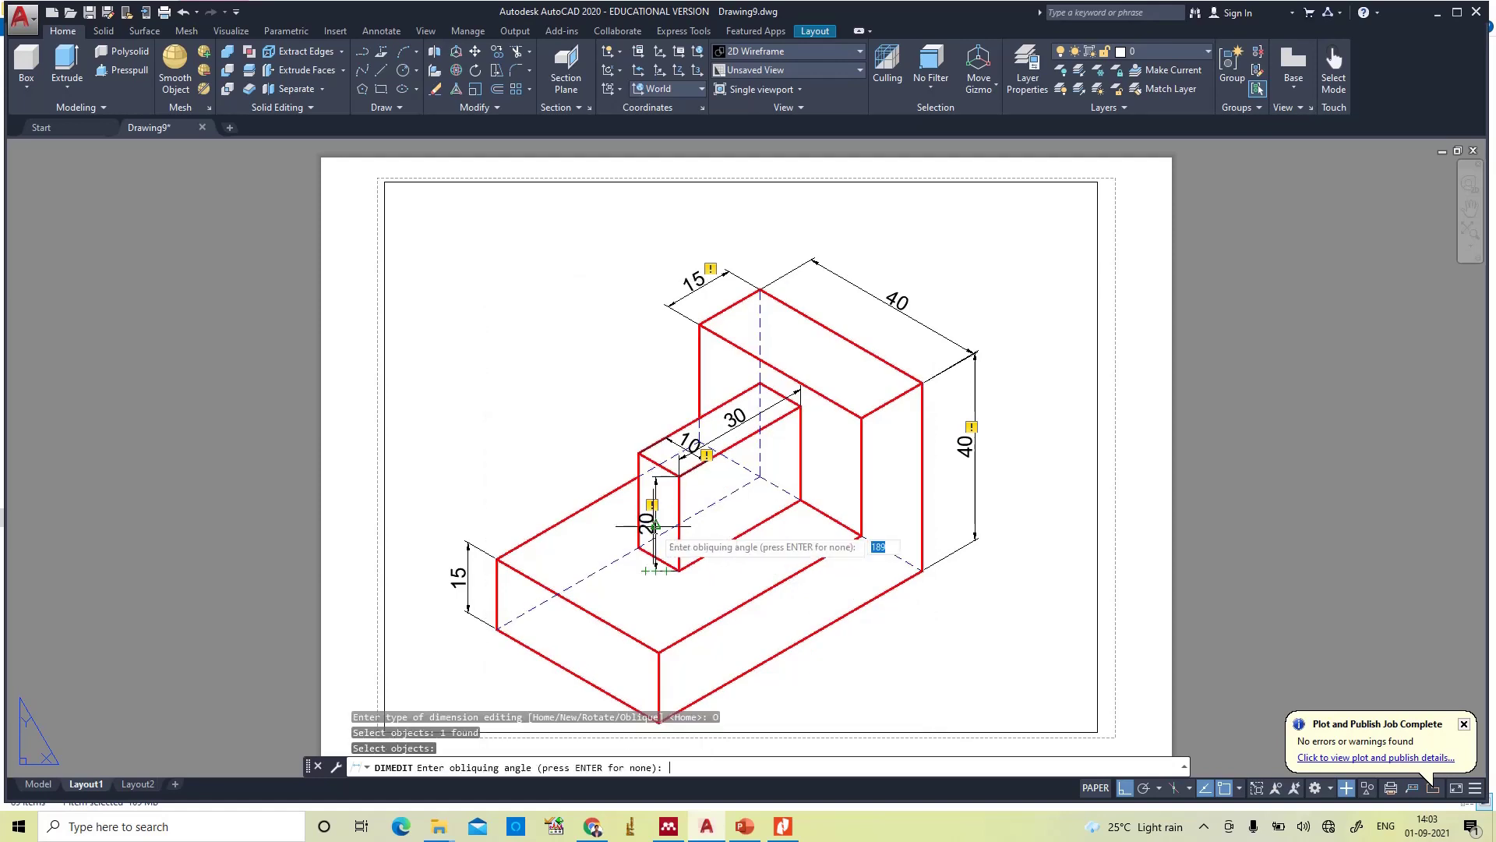
{"action": "left_click", "coordinate": [678, 471]}
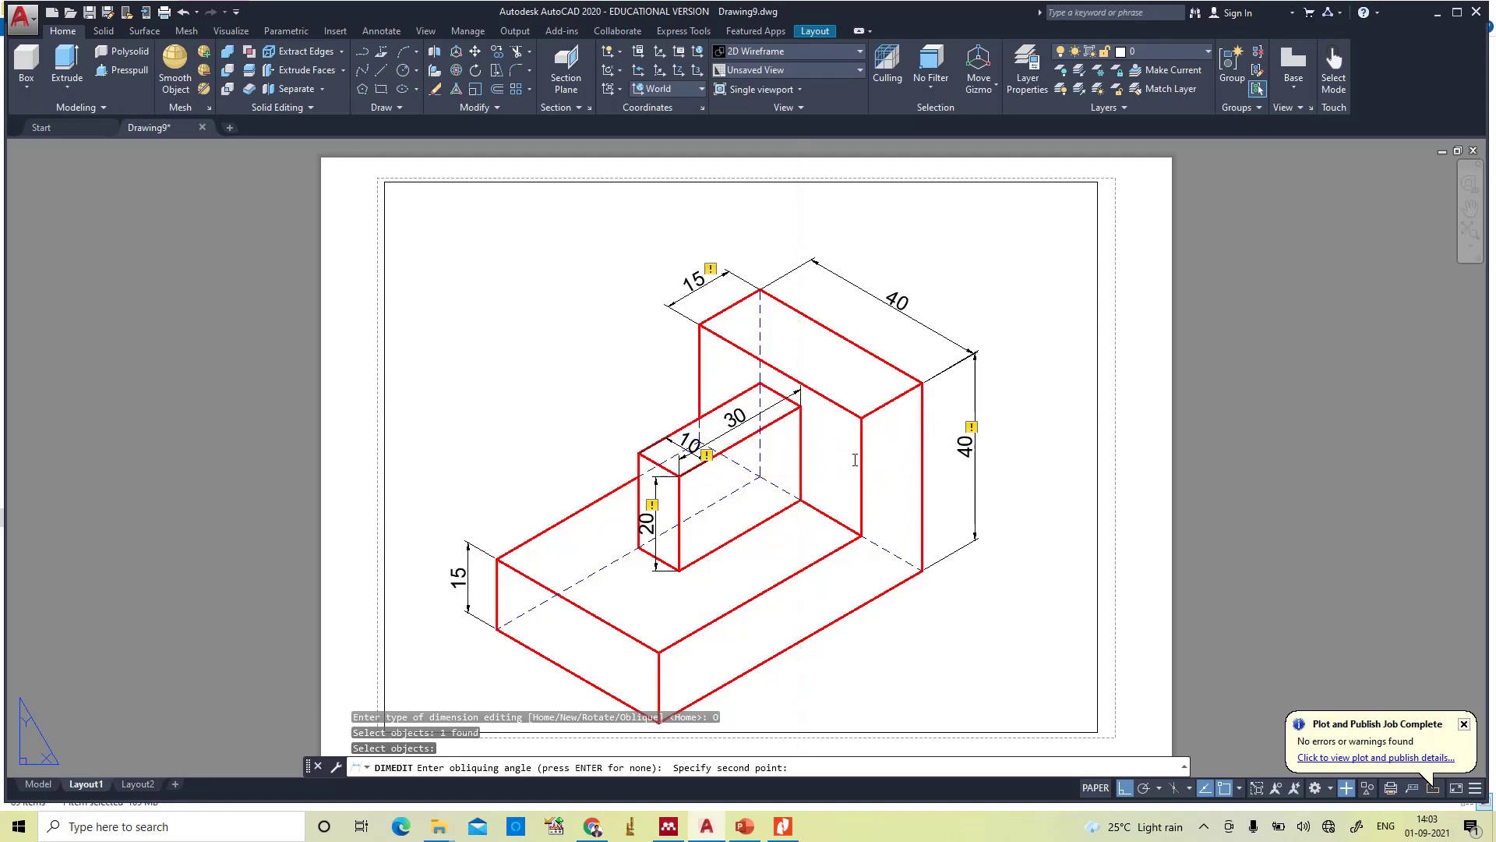
{"action": "left_click", "coordinate": [993, 475]}
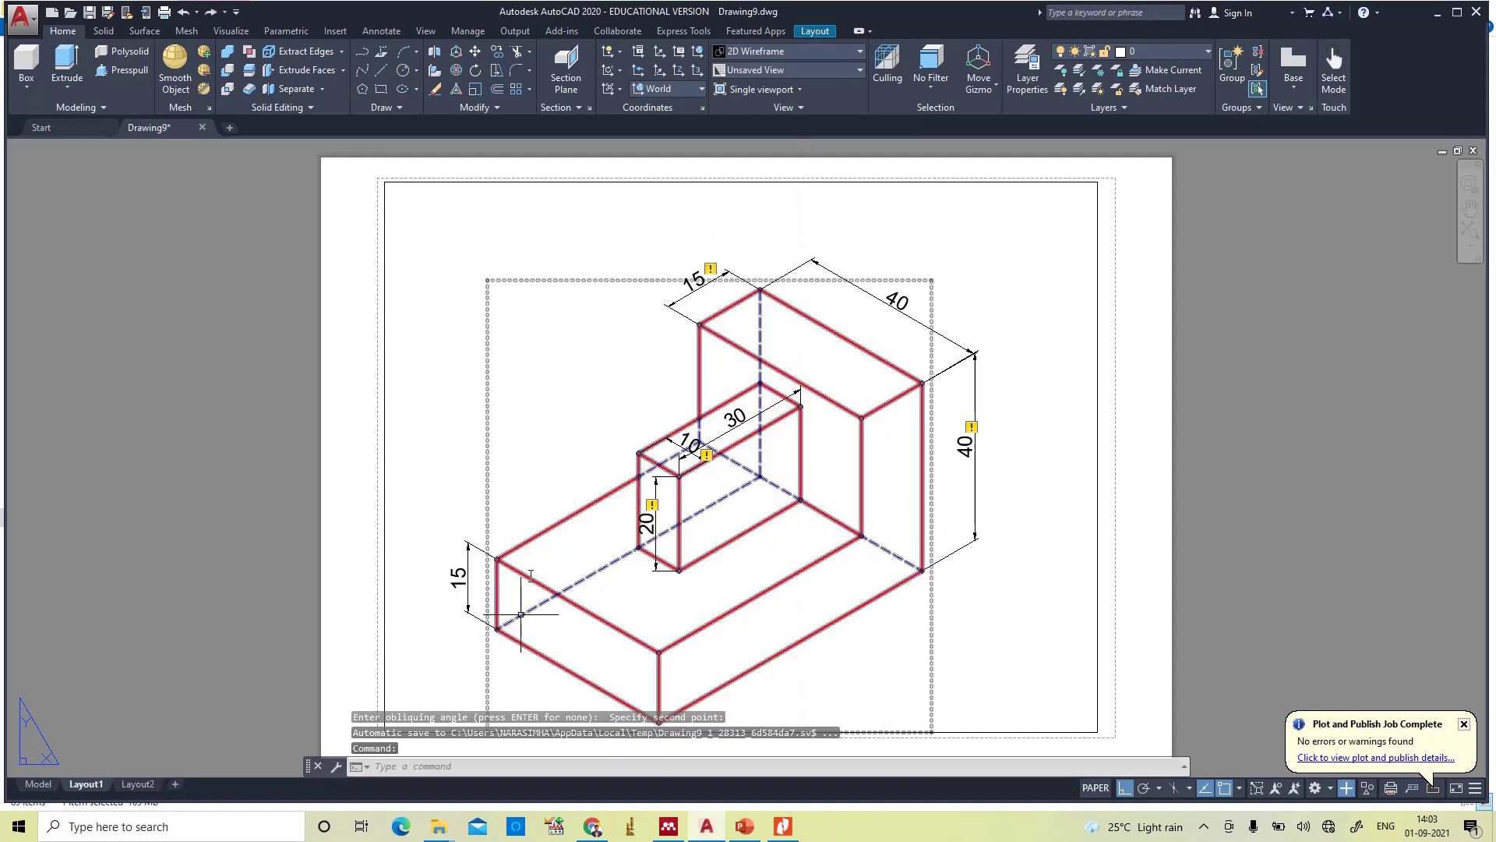
- Oblique the 20 height dimension with DIMEDIT along the raised block's isometric edge
{"action": "type", "text": "dimedi"}
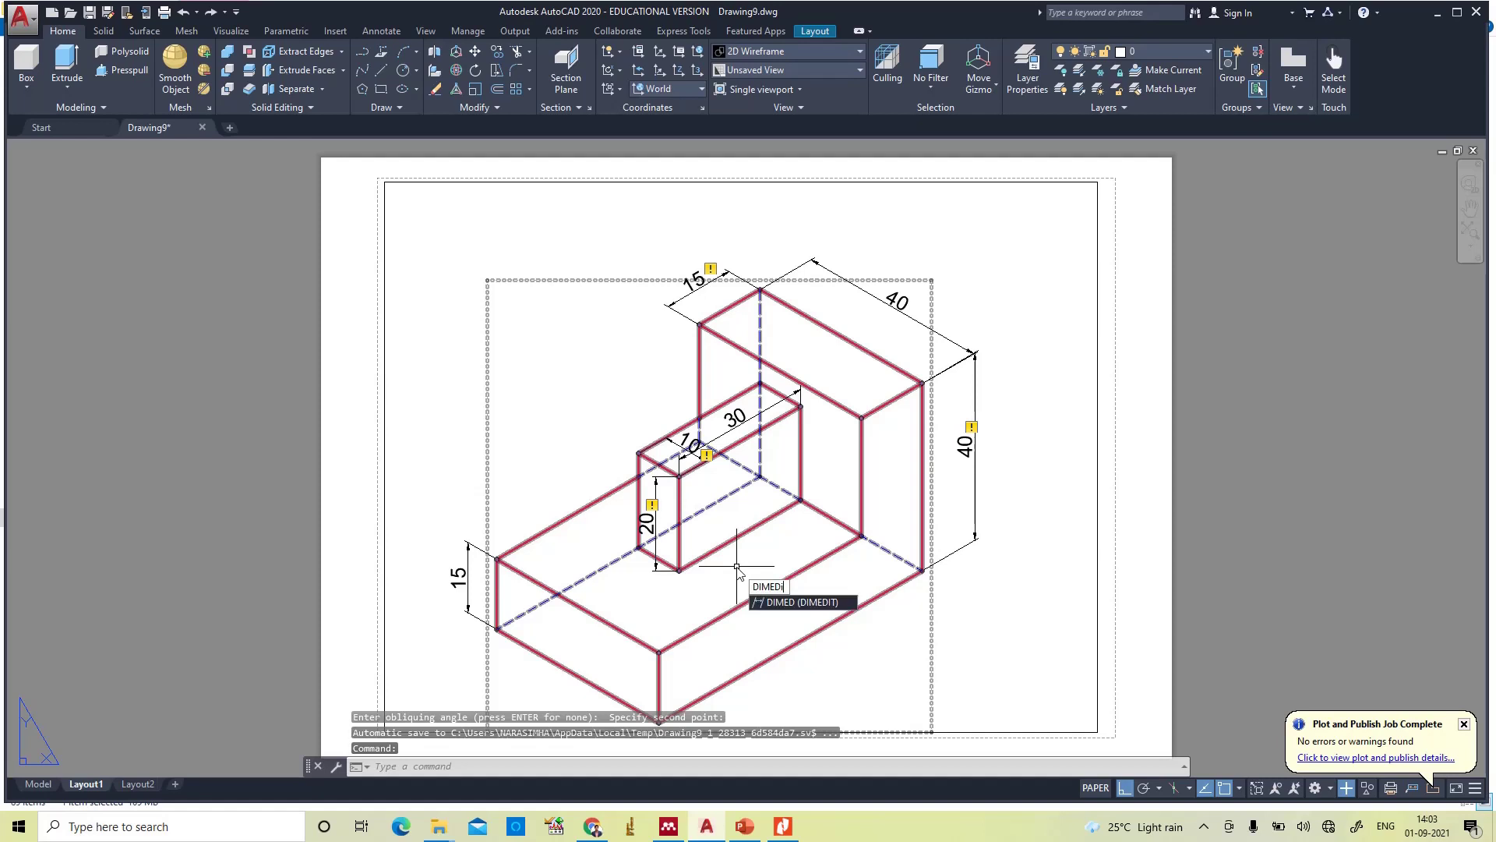
{"action": "key", "text": "Return"}
{"action": "type", "text": "o"}
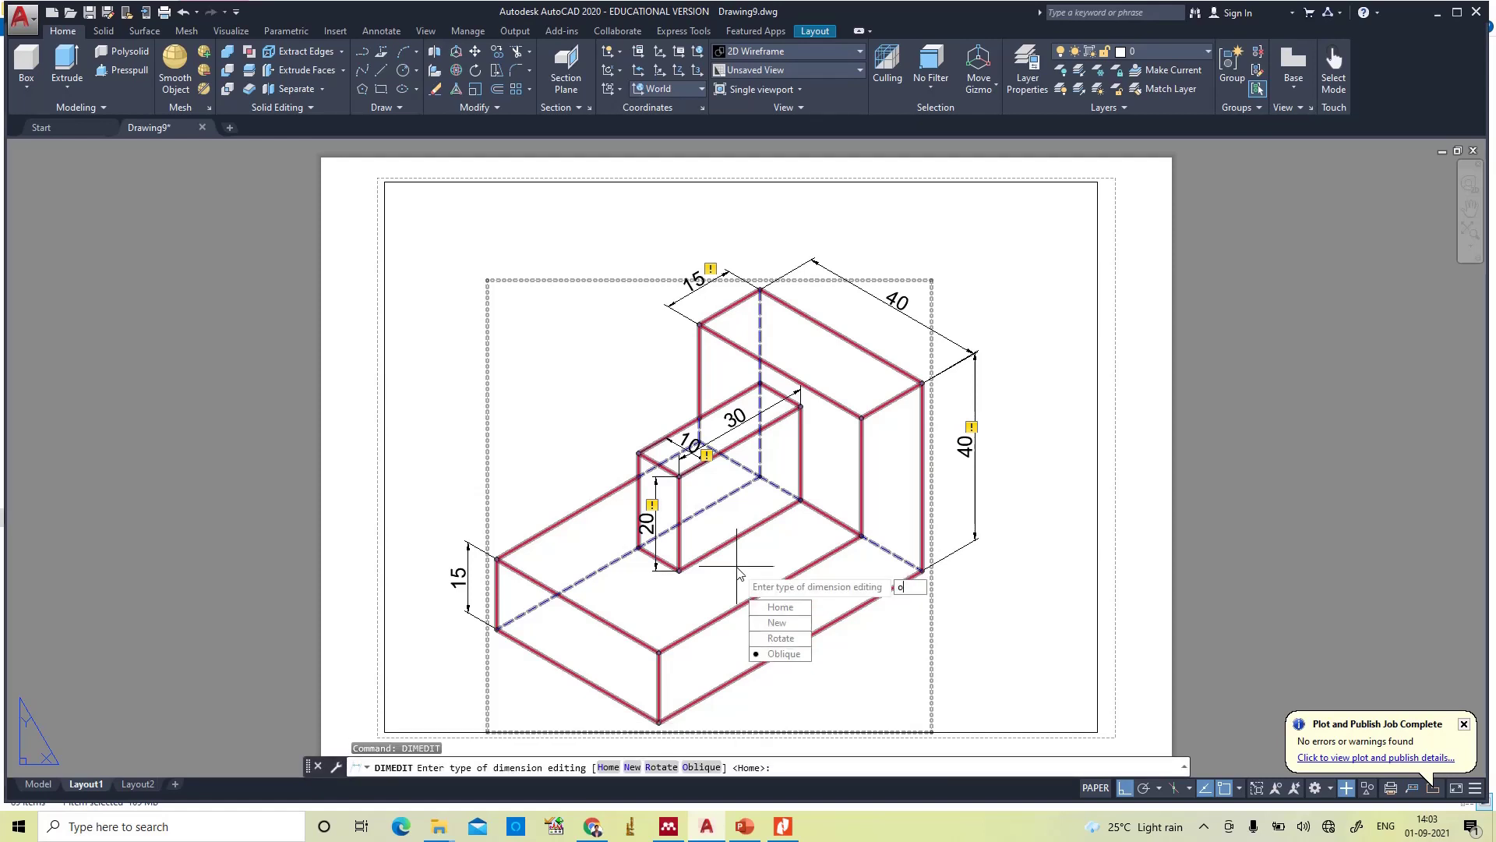
{"action": "key", "text": "Return"}
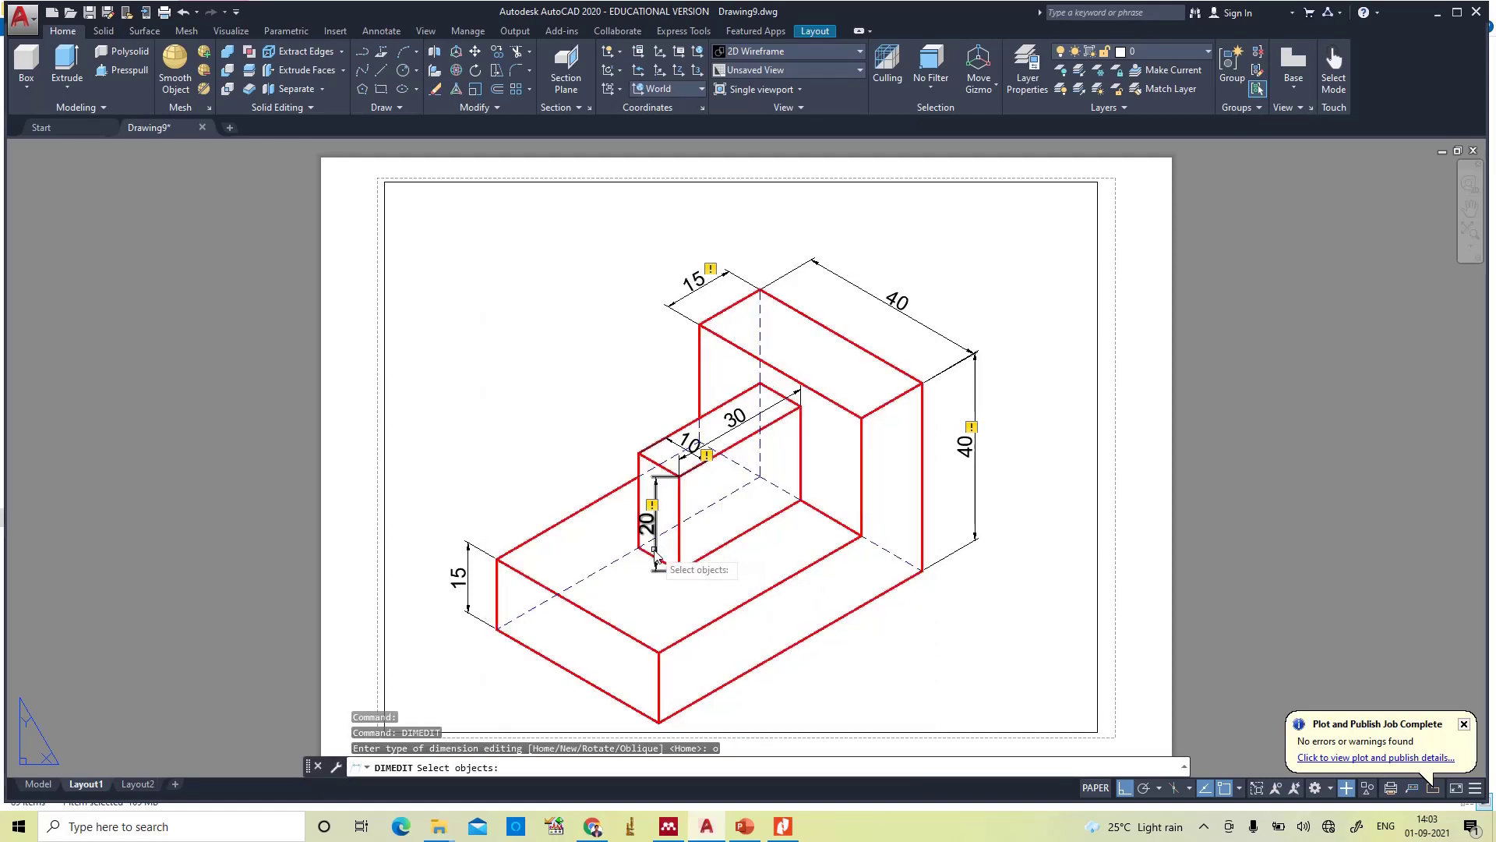
{"action": "left_click", "coordinate": [655, 549]}
{"action": "key", "text": "Return"}
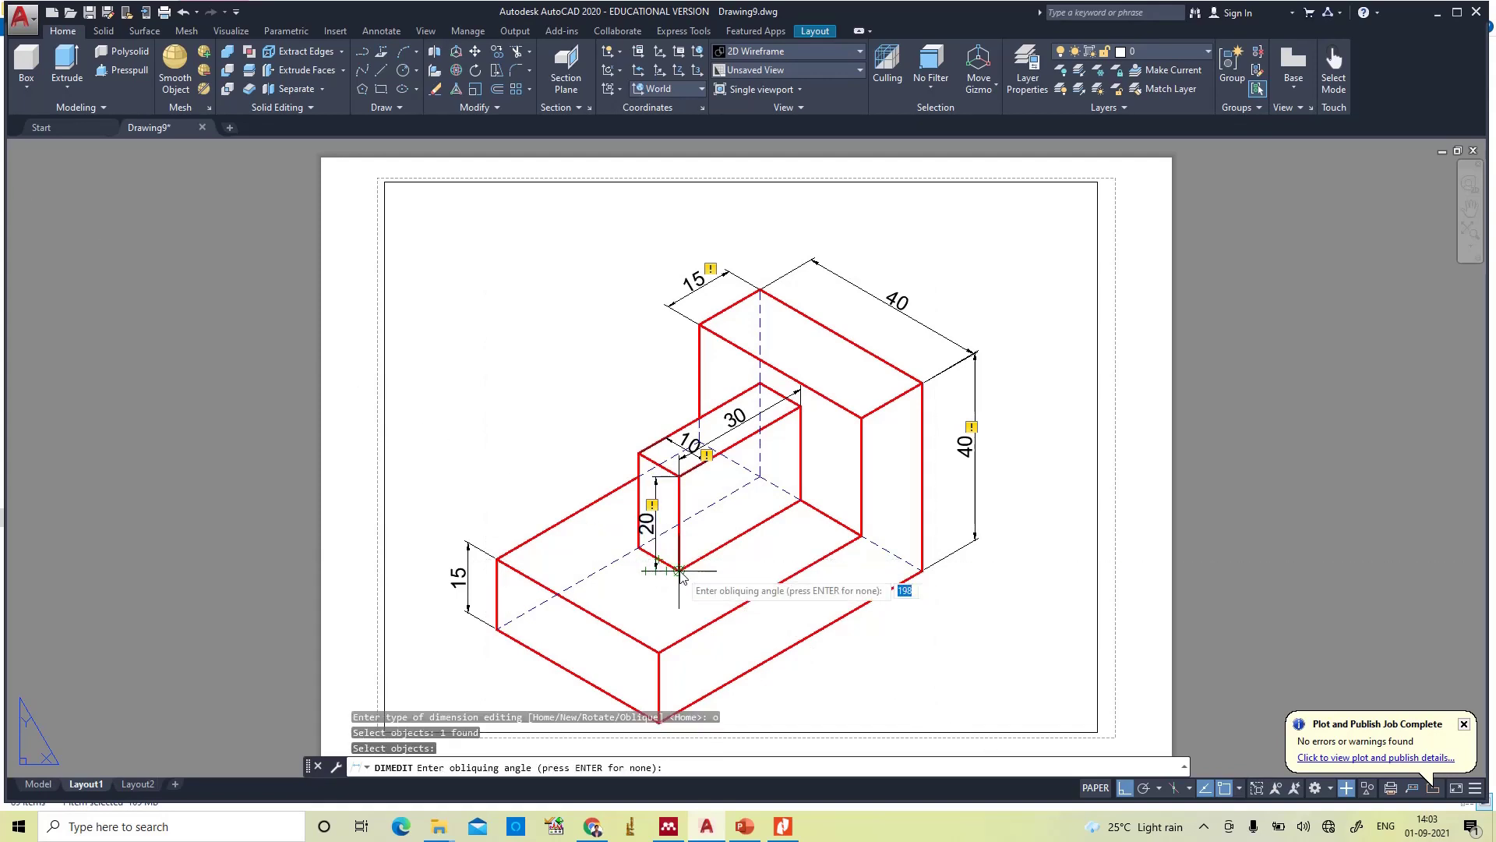
{"action": "left_click", "coordinate": [679, 571]}
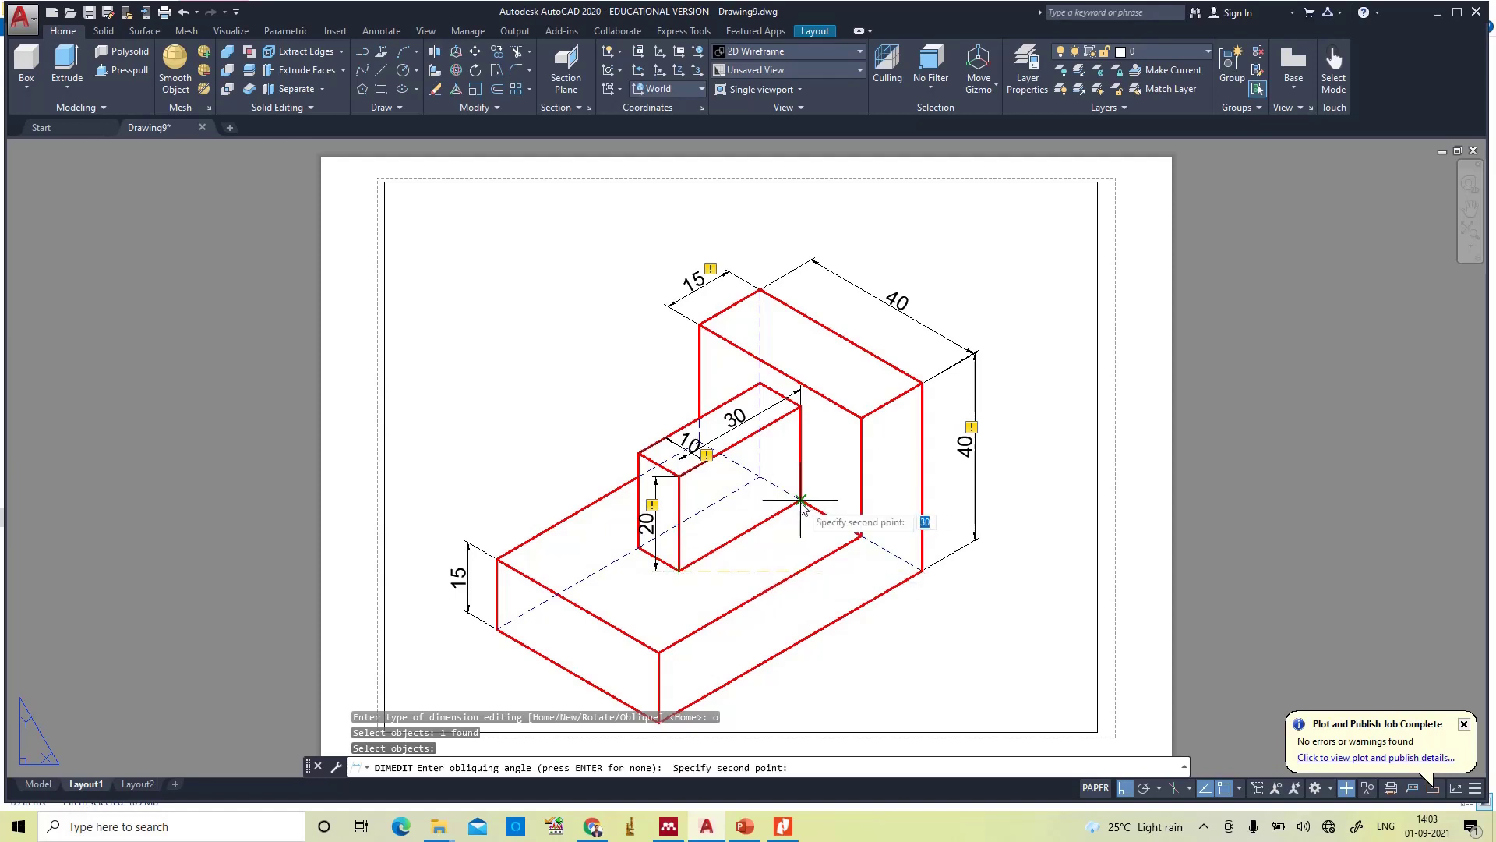
{"action": "left_click", "coordinate": [800, 499]}
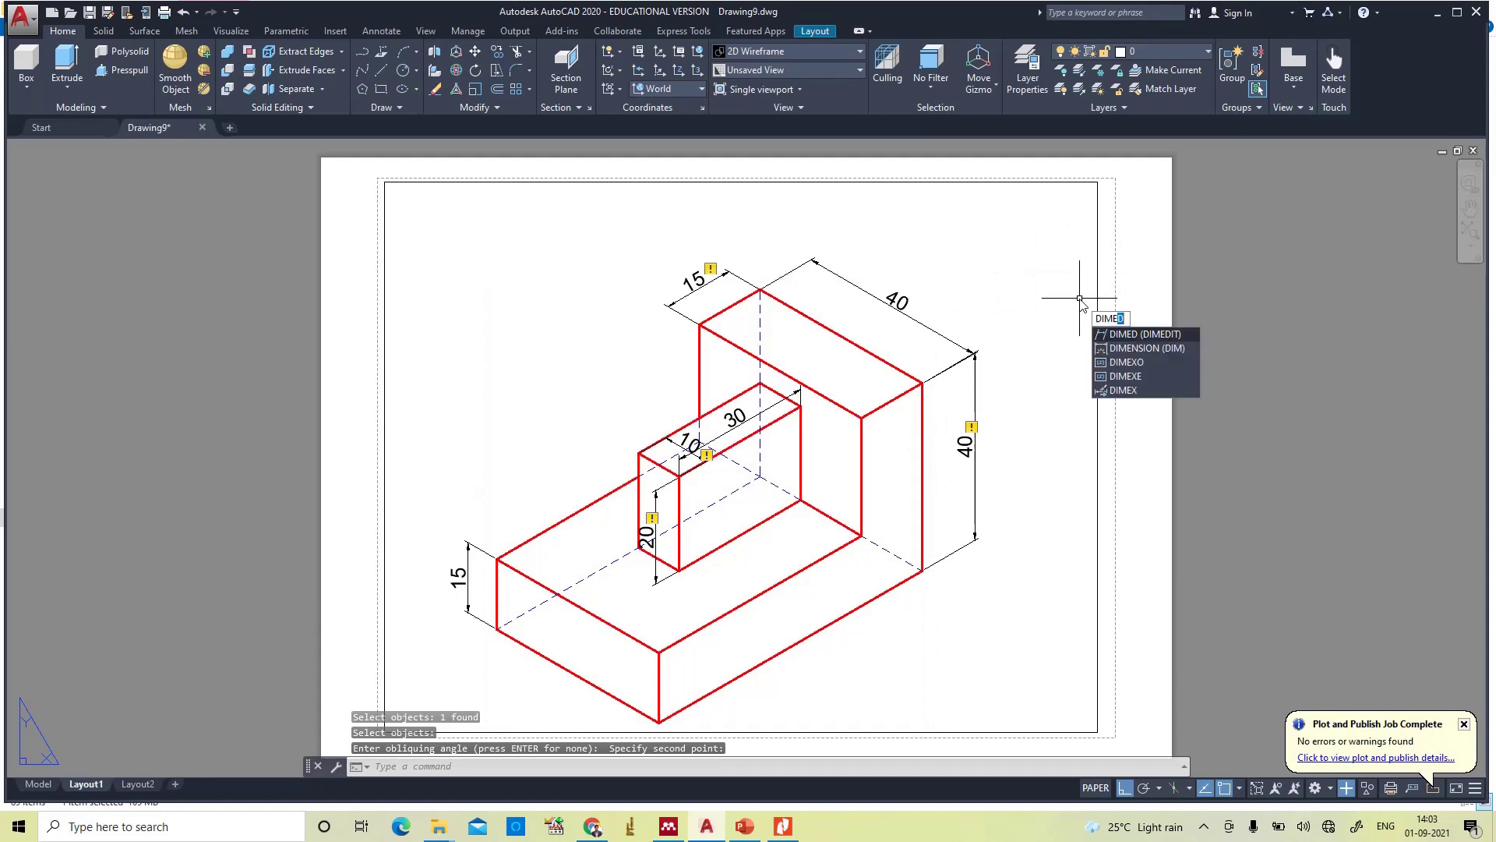
- Start editing the 10 dimension, then cancel the edit
{"action": "key", "text": "Return"}
{"action": "key", "text": "Return"}
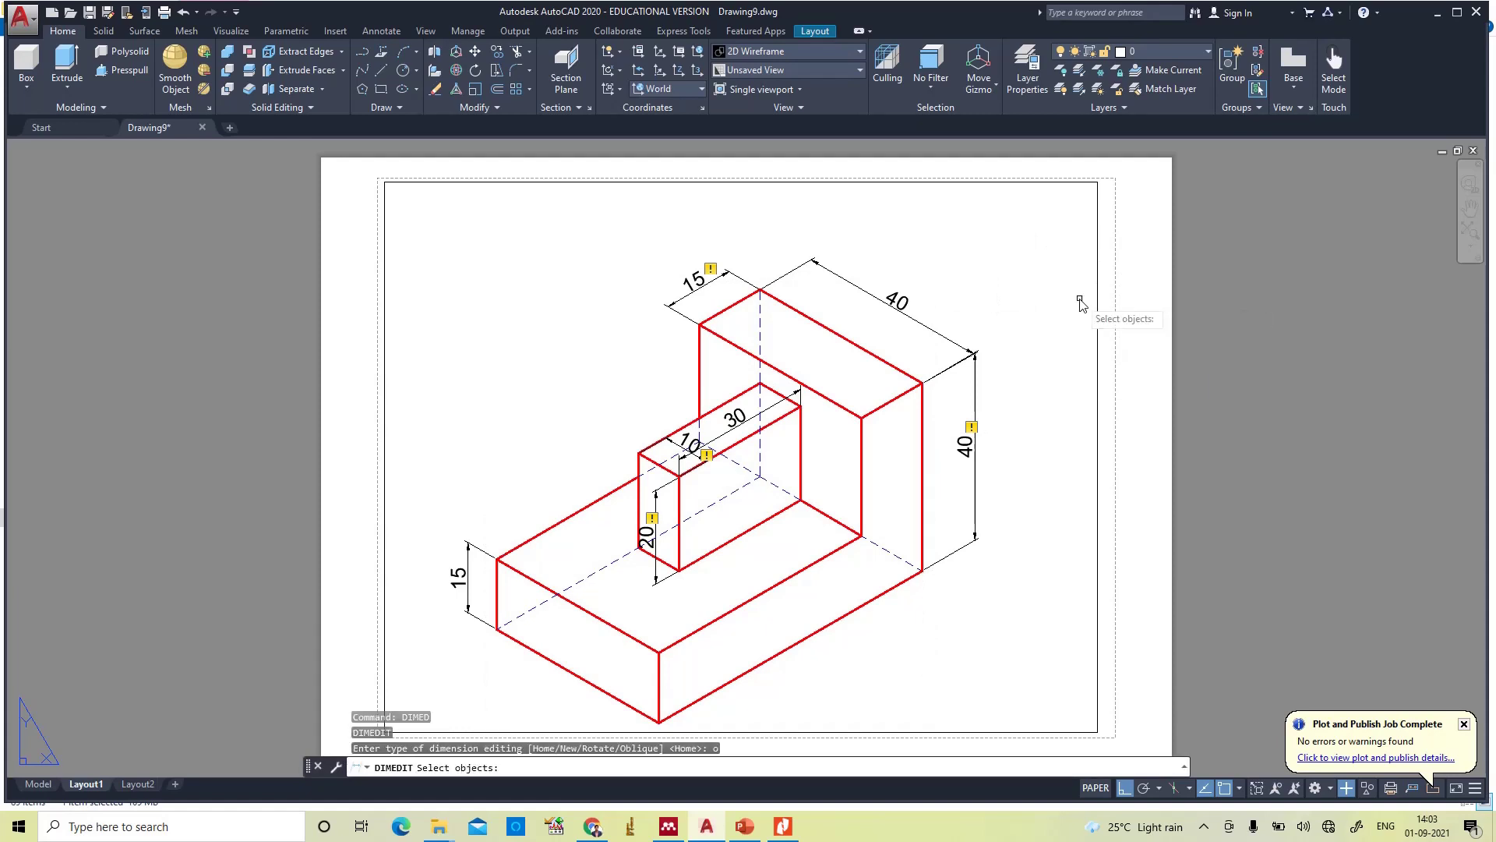
{"action": "left_click", "coordinate": [687, 442]}
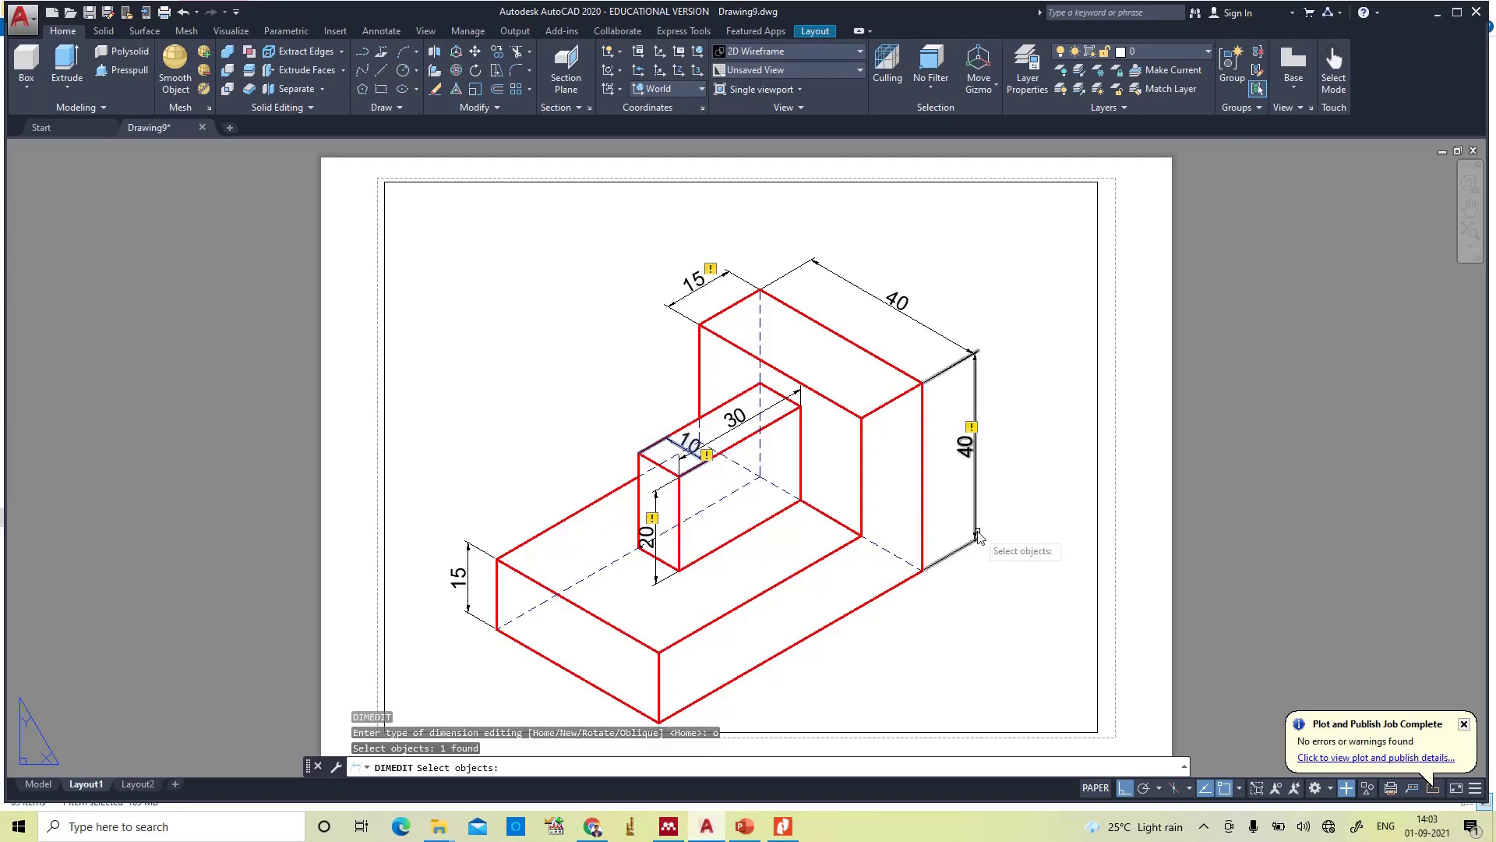
{"action": "key", "text": "Escape"}
- Move the 10 dimension closer to the raised block's left corner using its grip
{"action": "scroll", "coordinate": [752, 555], "scroll_direction": "up", "scroll_amount": 4}
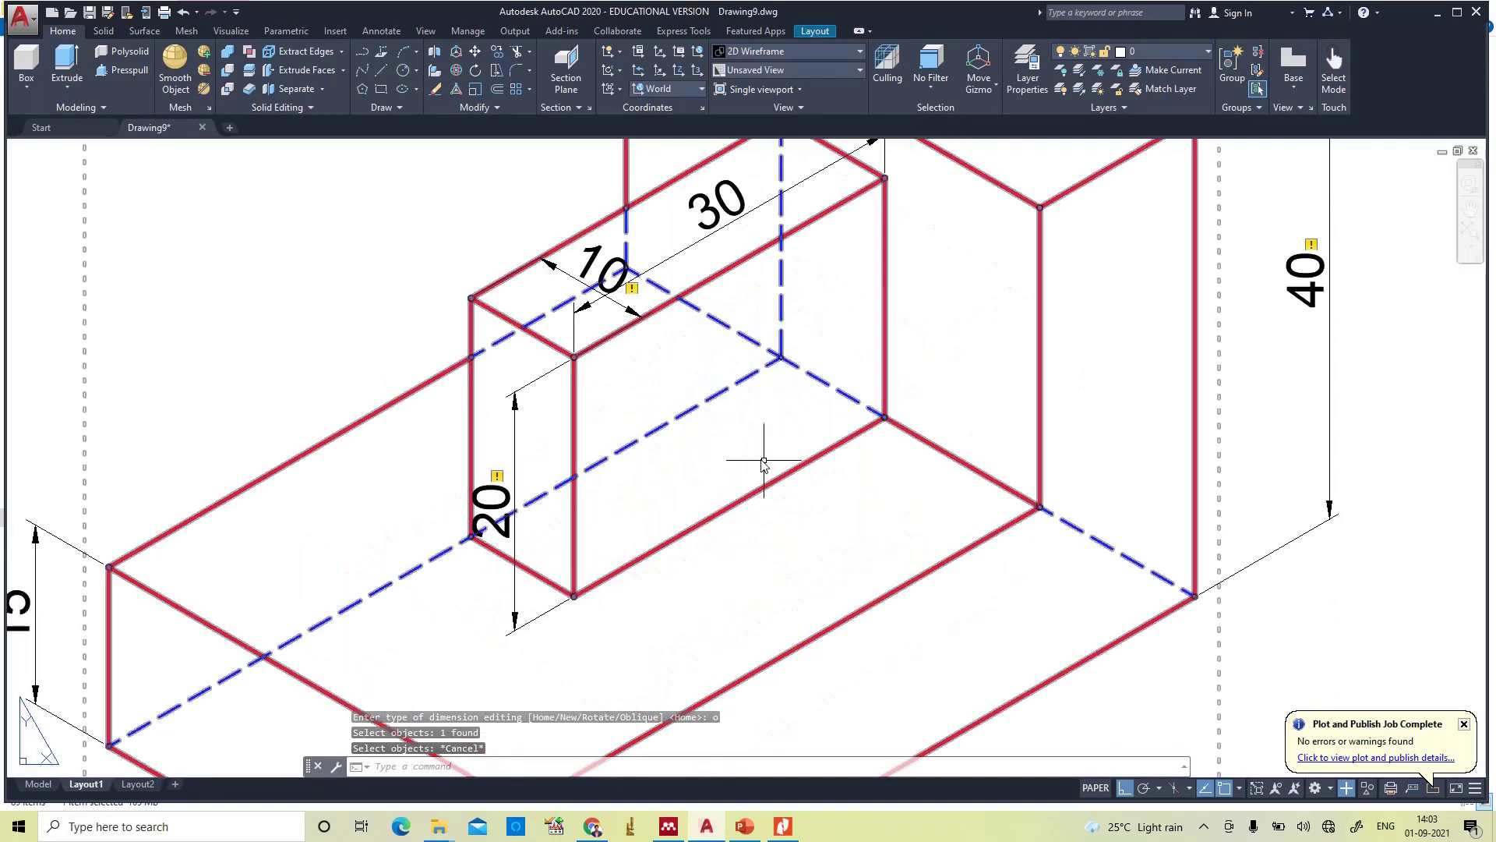
{"action": "scroll", "coordinate": [741, 442], "scroll_direction": "down", "scroll_amount": 3}
{"action": "left_click", "coordinate": [635, 336]}
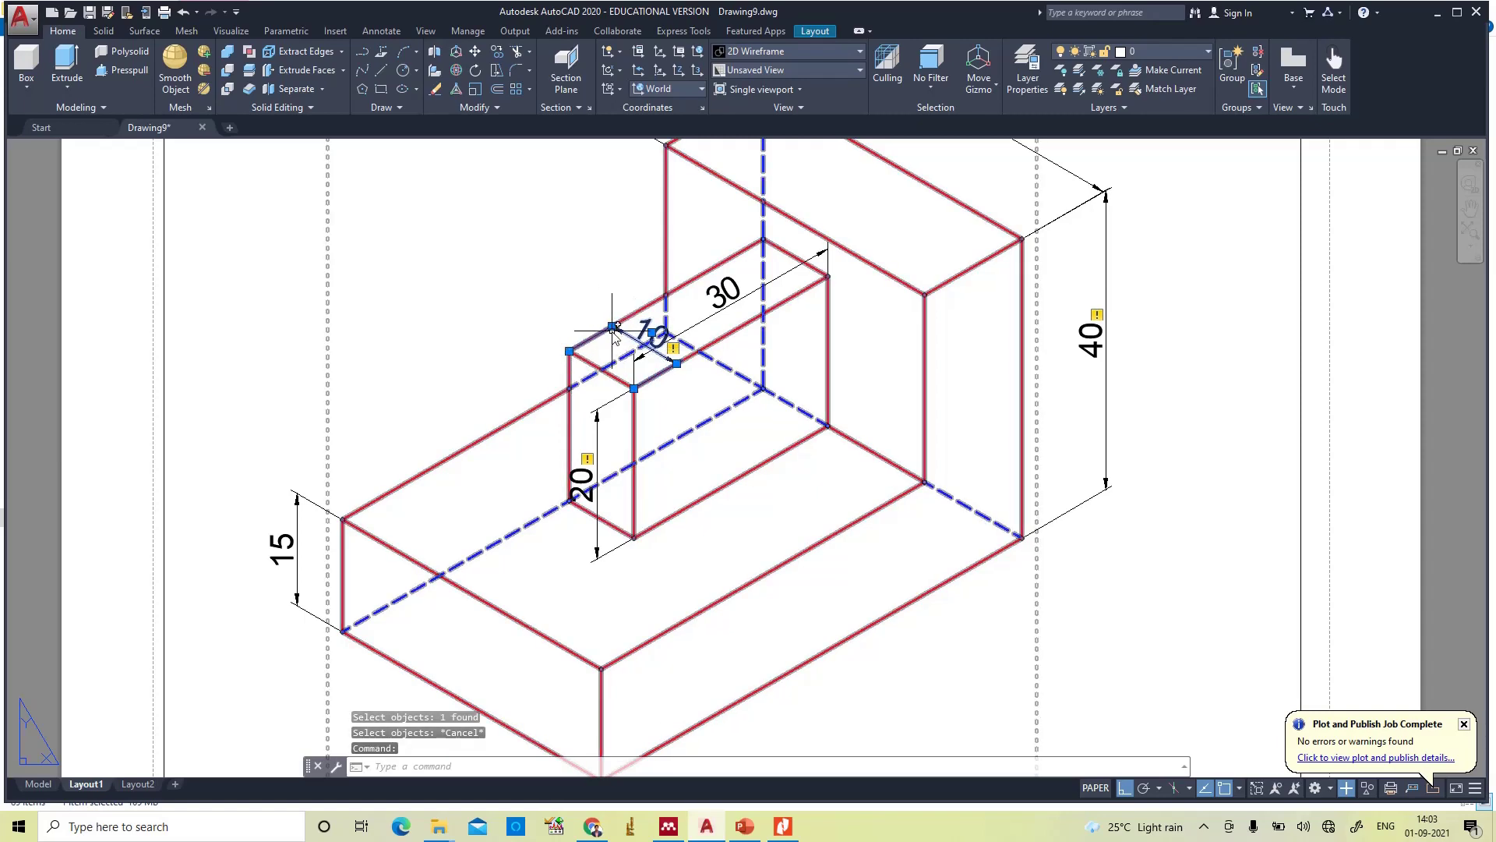
{"action": "left_click", "coordinate": [614, 325]}
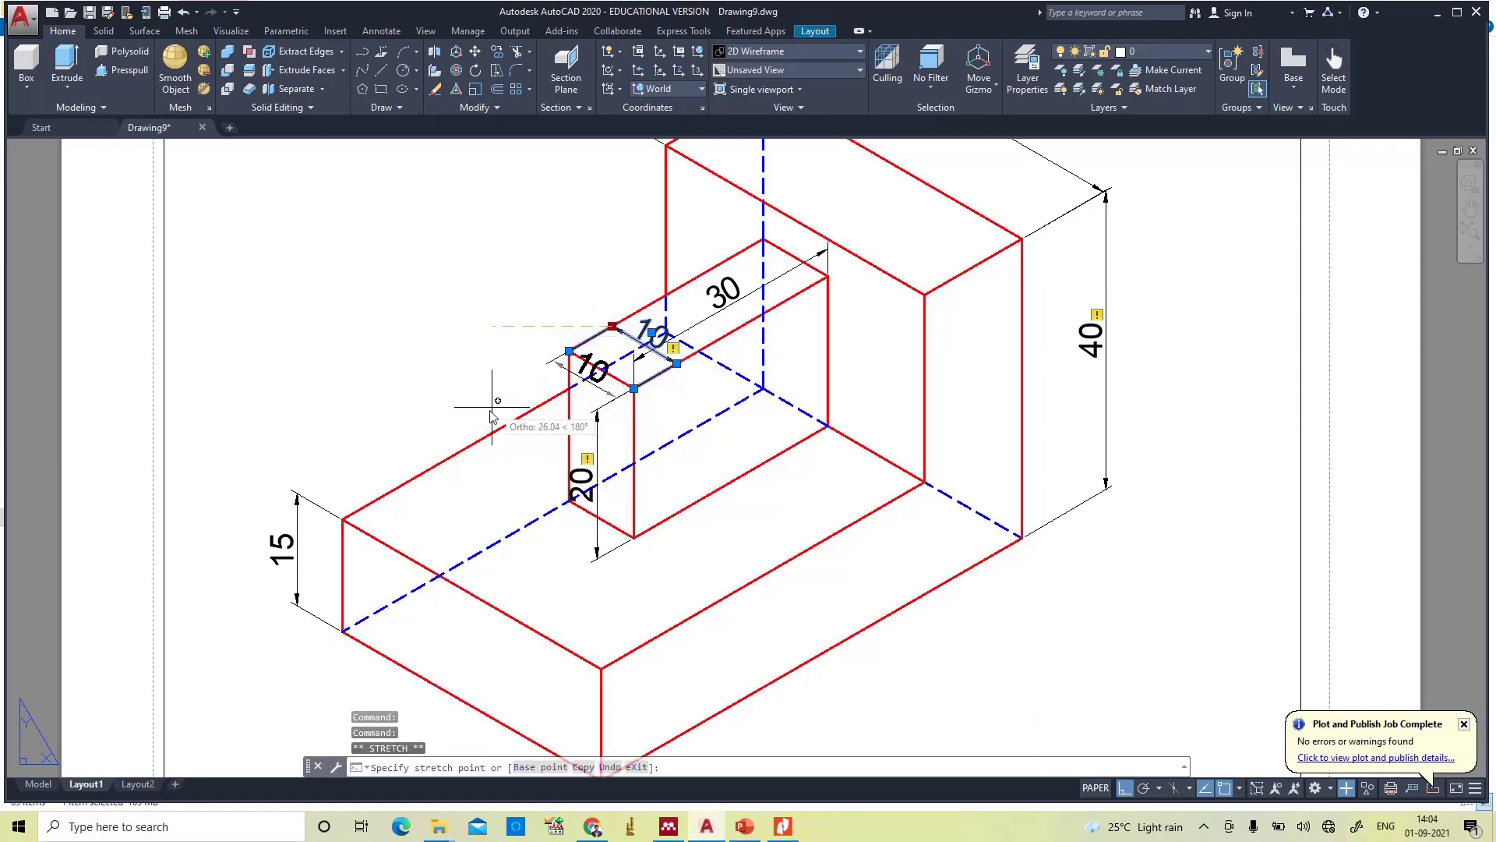
{"action": "key", "text": "Escape"}
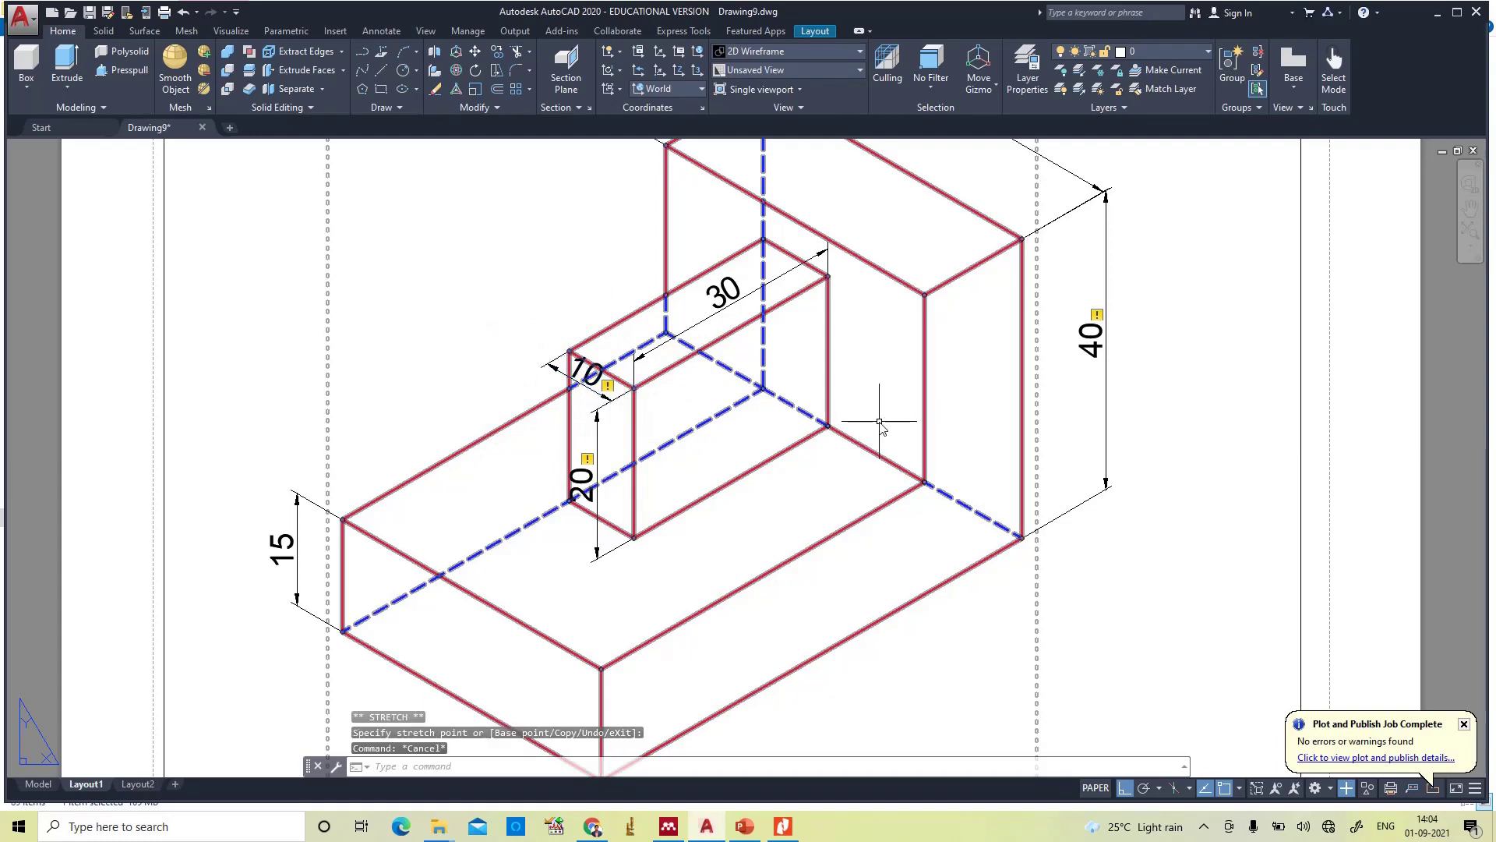
{"action": "key", "text": "Escape"}
{"action": "left_click", "coordinate": [554, 375]}
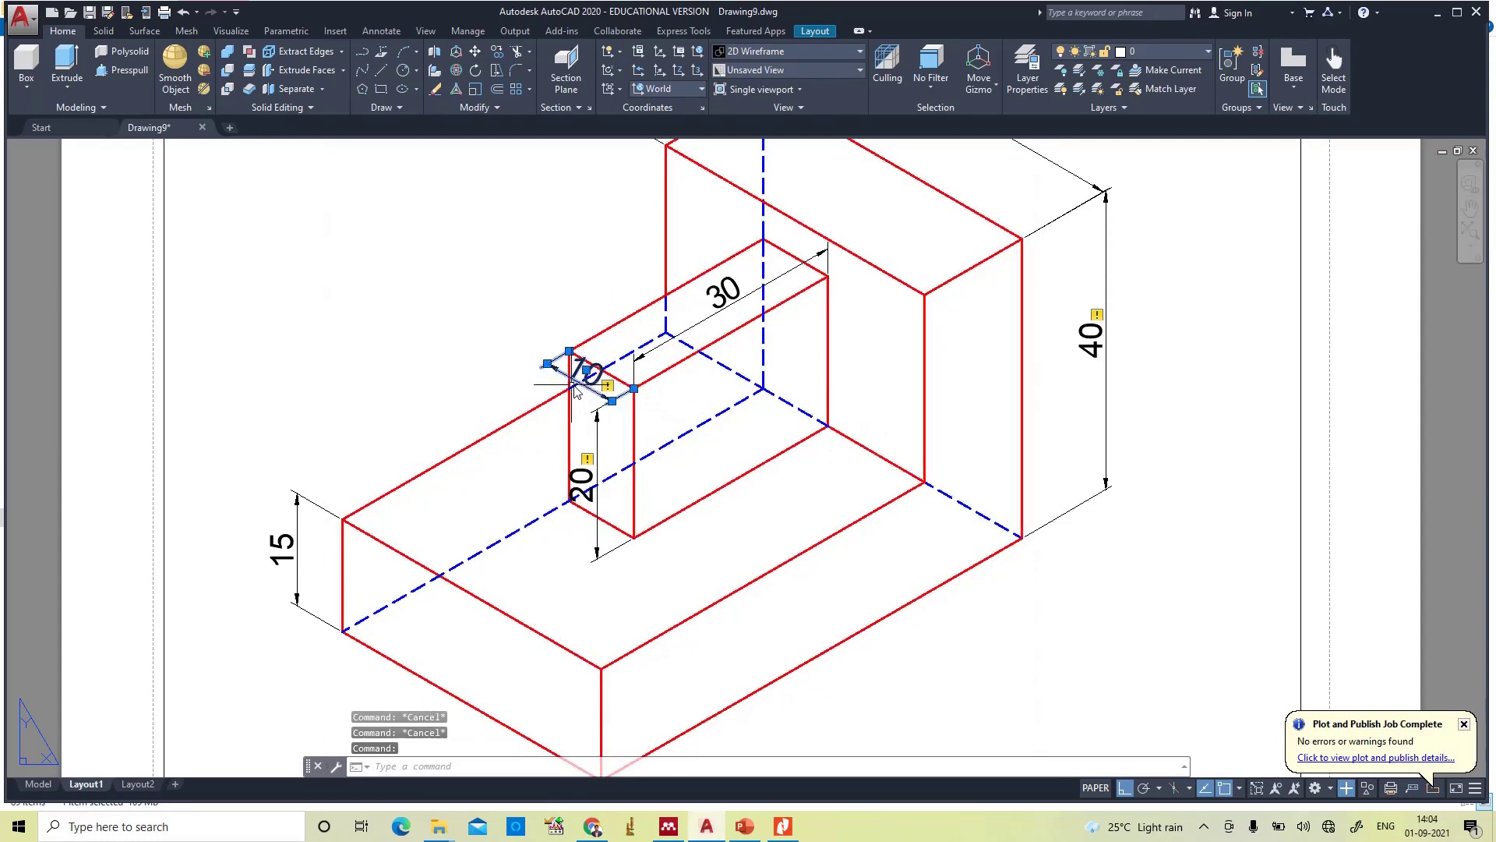
{"action": "left_click", "coordinate": [548, 364]}
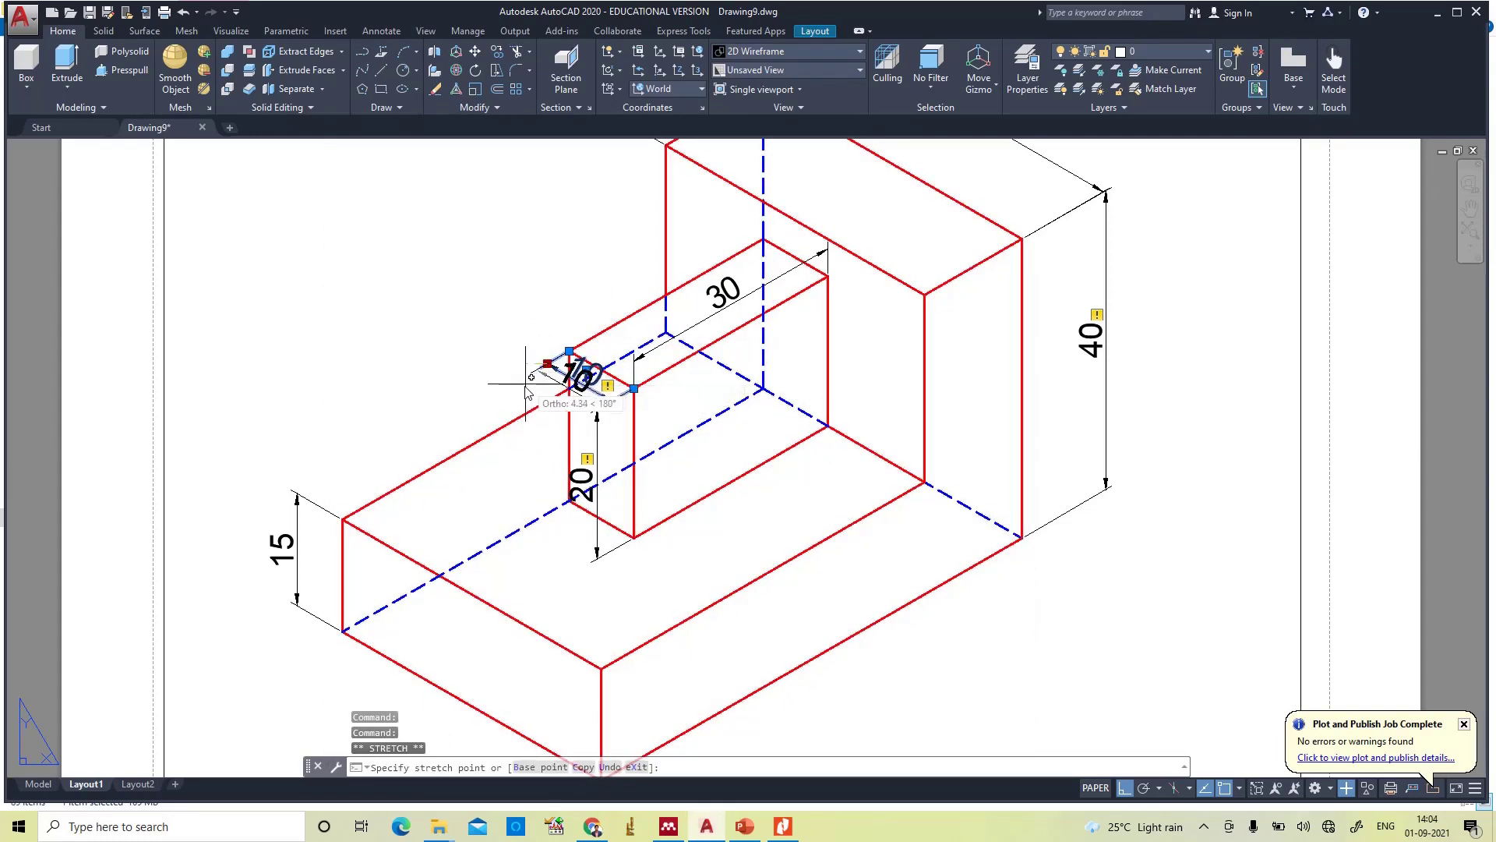
{"action": "key", "text": "Escape"}
{"action": "key", "text": "Escape"}
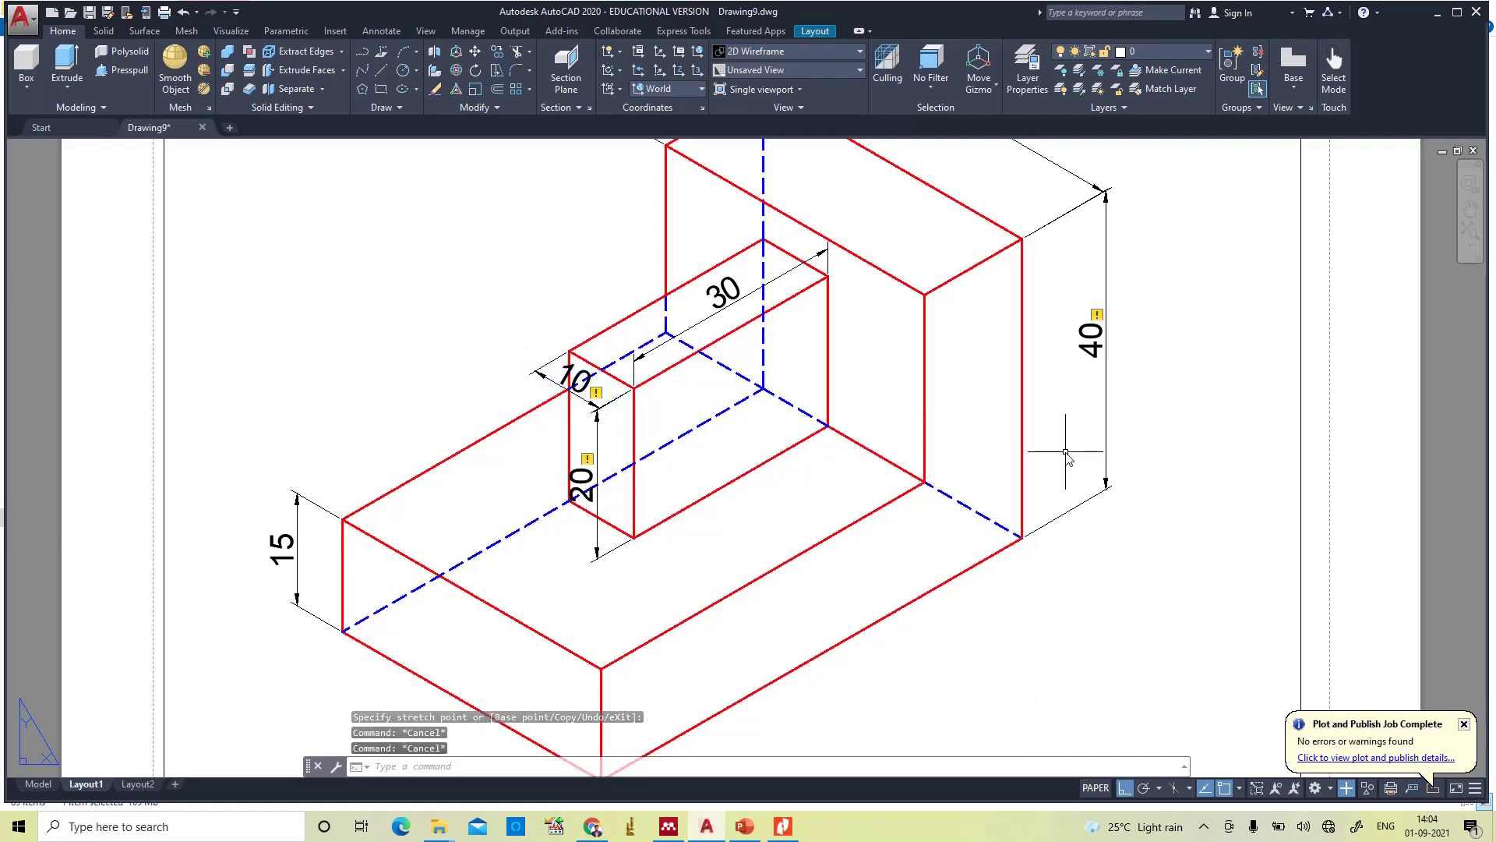
- Zoom All to show the whole sheet
{"action": "type", "text": "z"}
{"action": "key", "text": "Return"}
{"action": "type", "text": "a"}
{"action": "key", "text": "Return"}
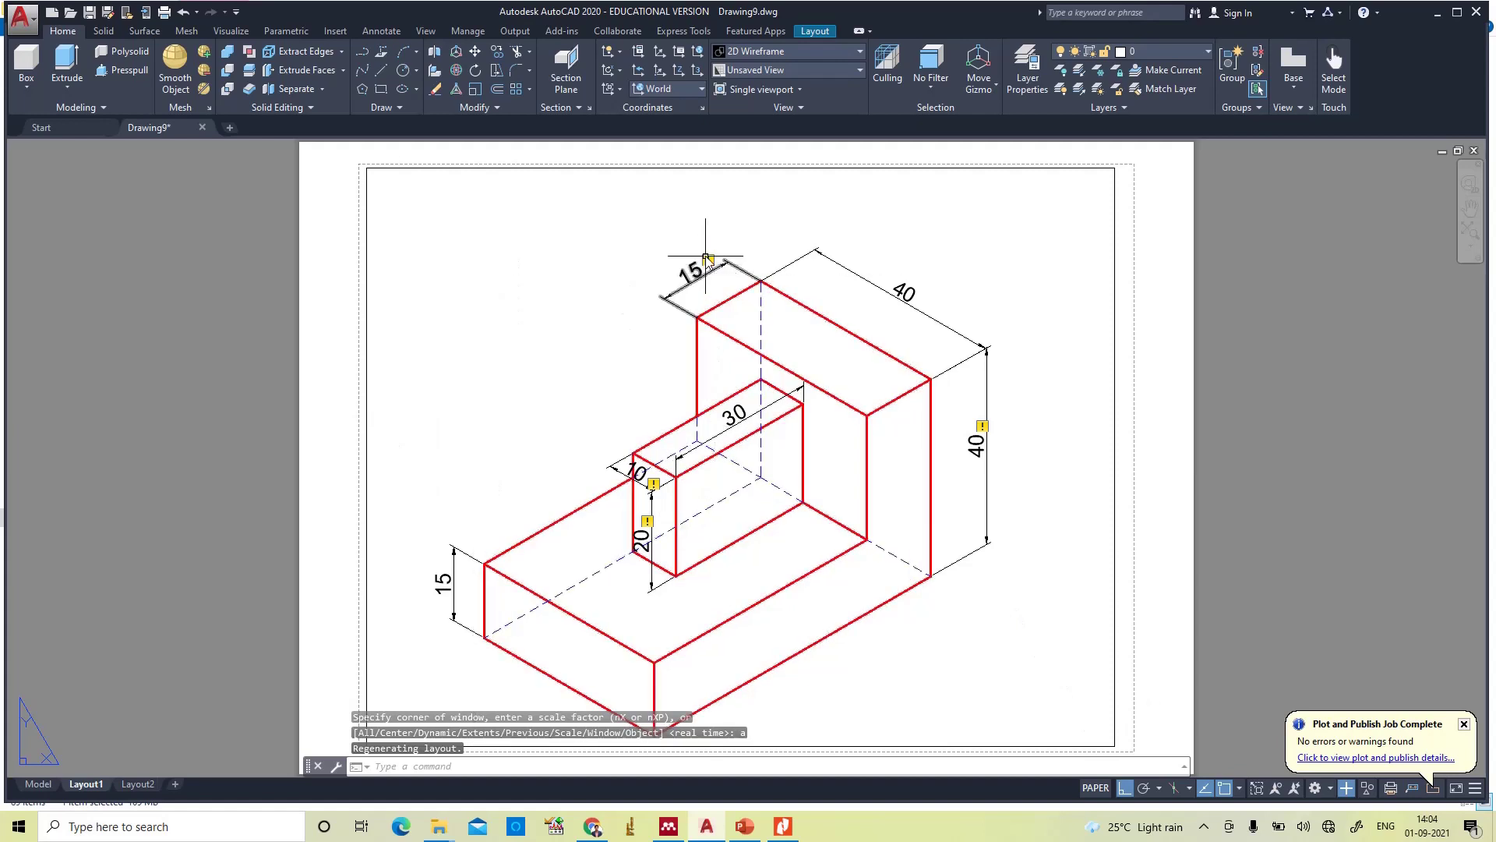
{"action": "left_click", "coordinate": [1095, 788]}
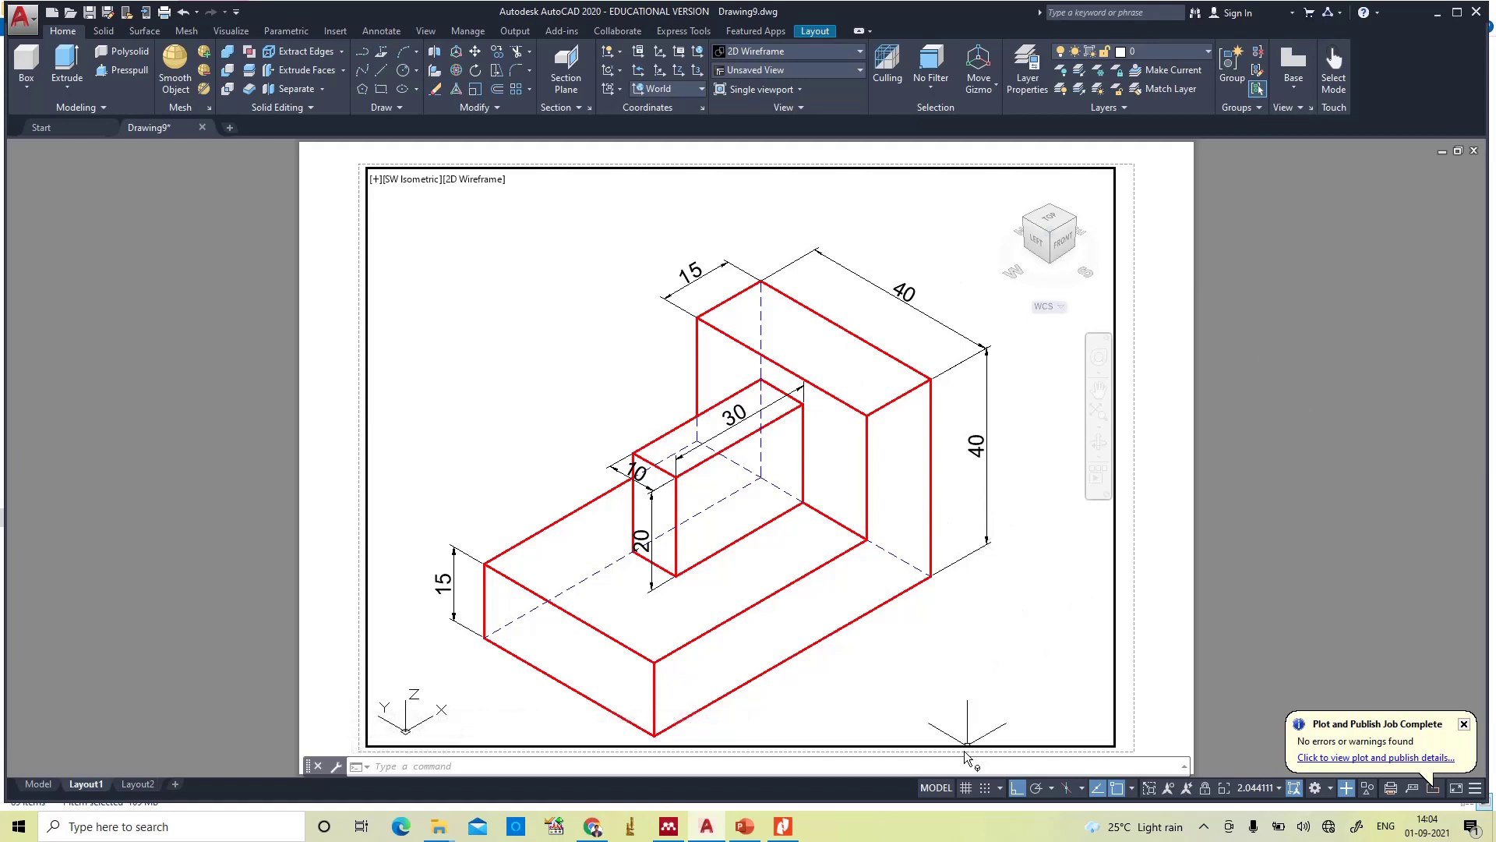
{"action": "left_click", "coordinate": [937, 788]}
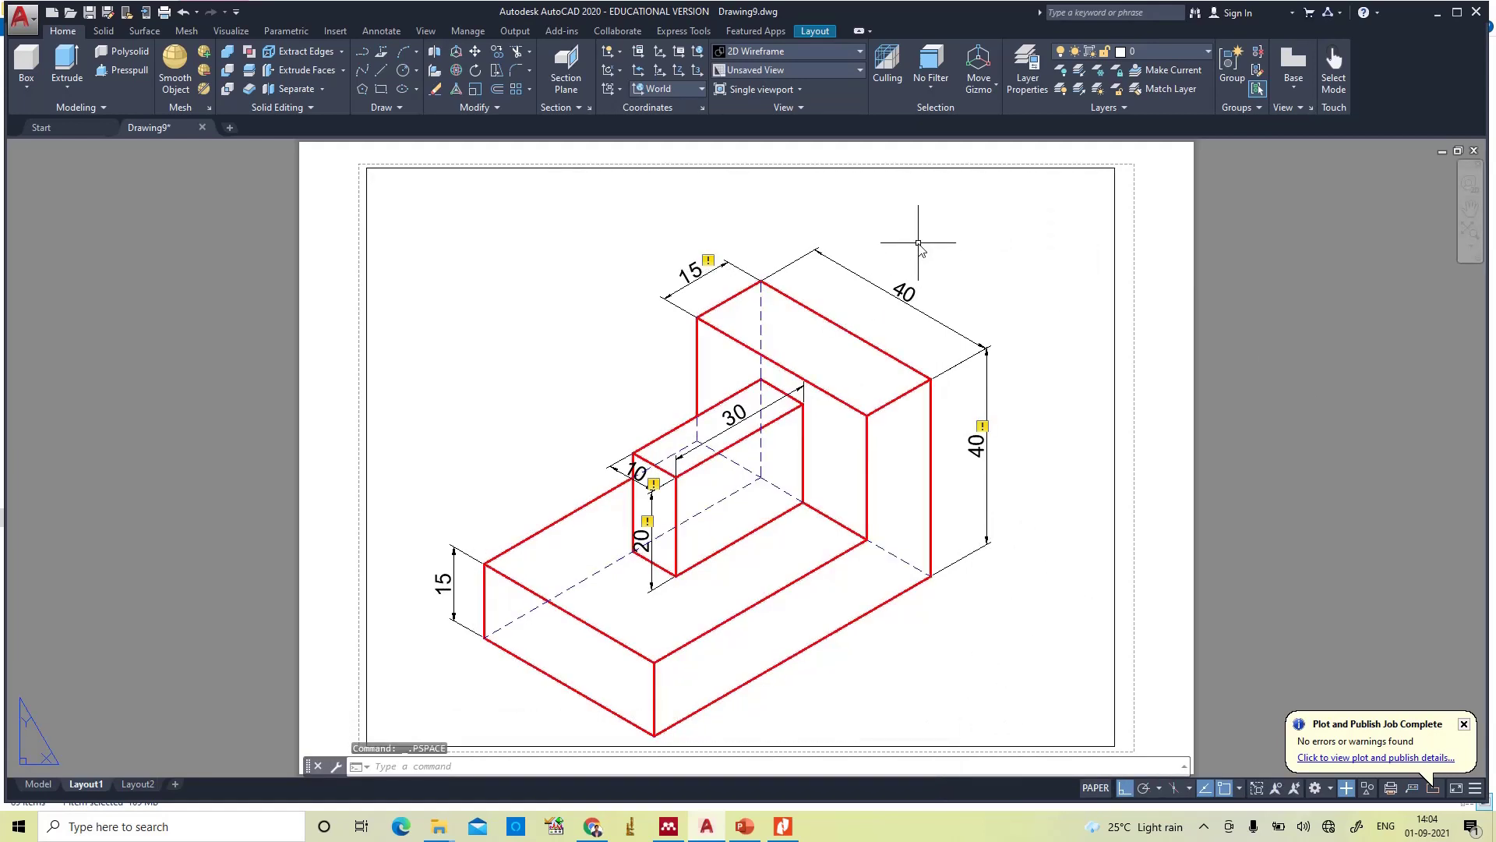
- Write 'Isometric View of Solid' at the sheet top with height 6 and rotation 0
{"action": "type", "text": "text"}
{"action": "key", "text": "Return"}
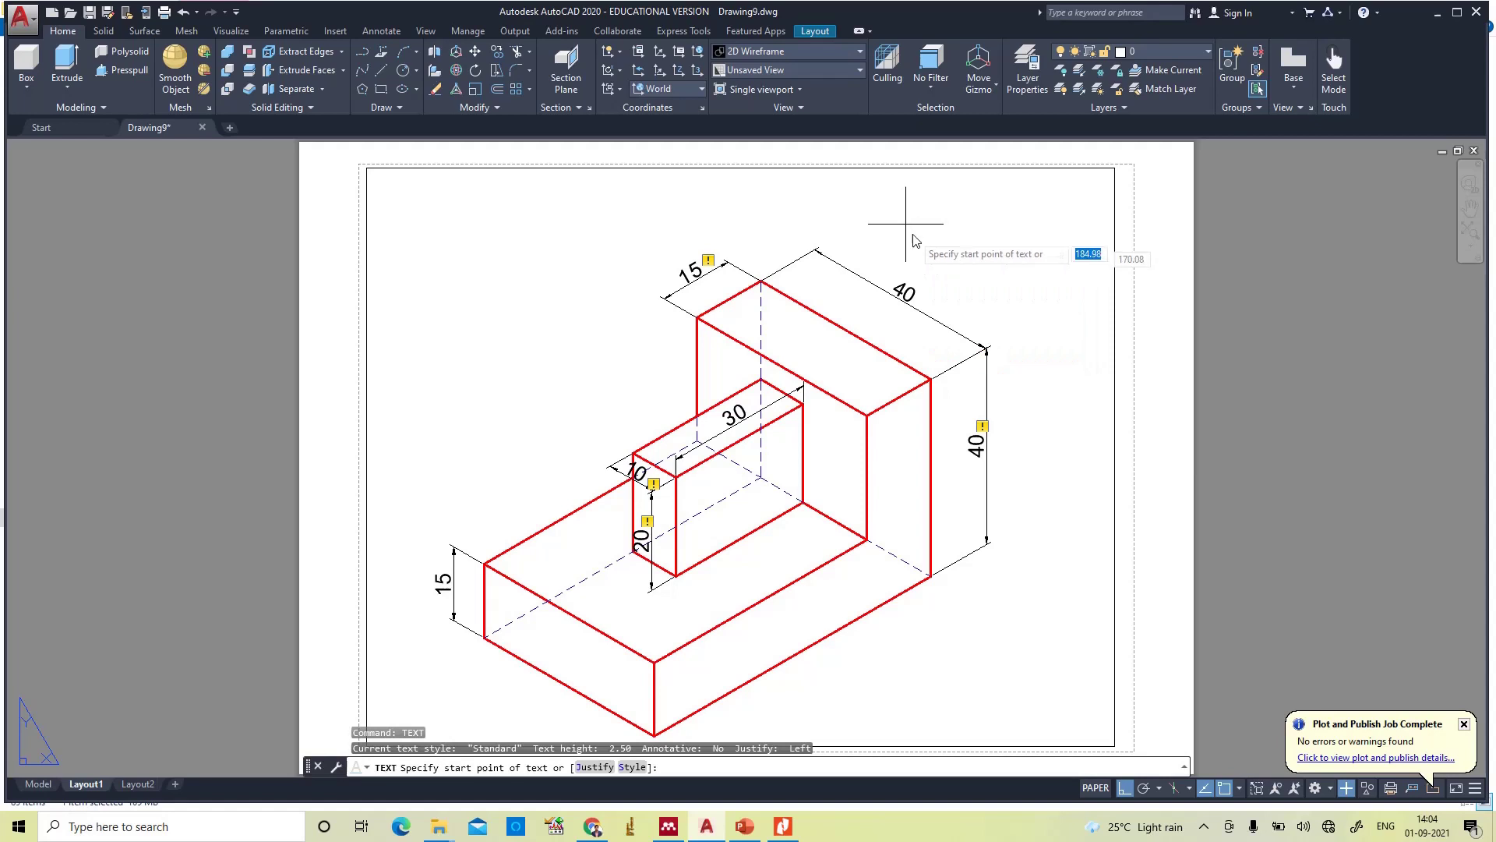
{"action": "left_click", "coordinate": [860, 197]}
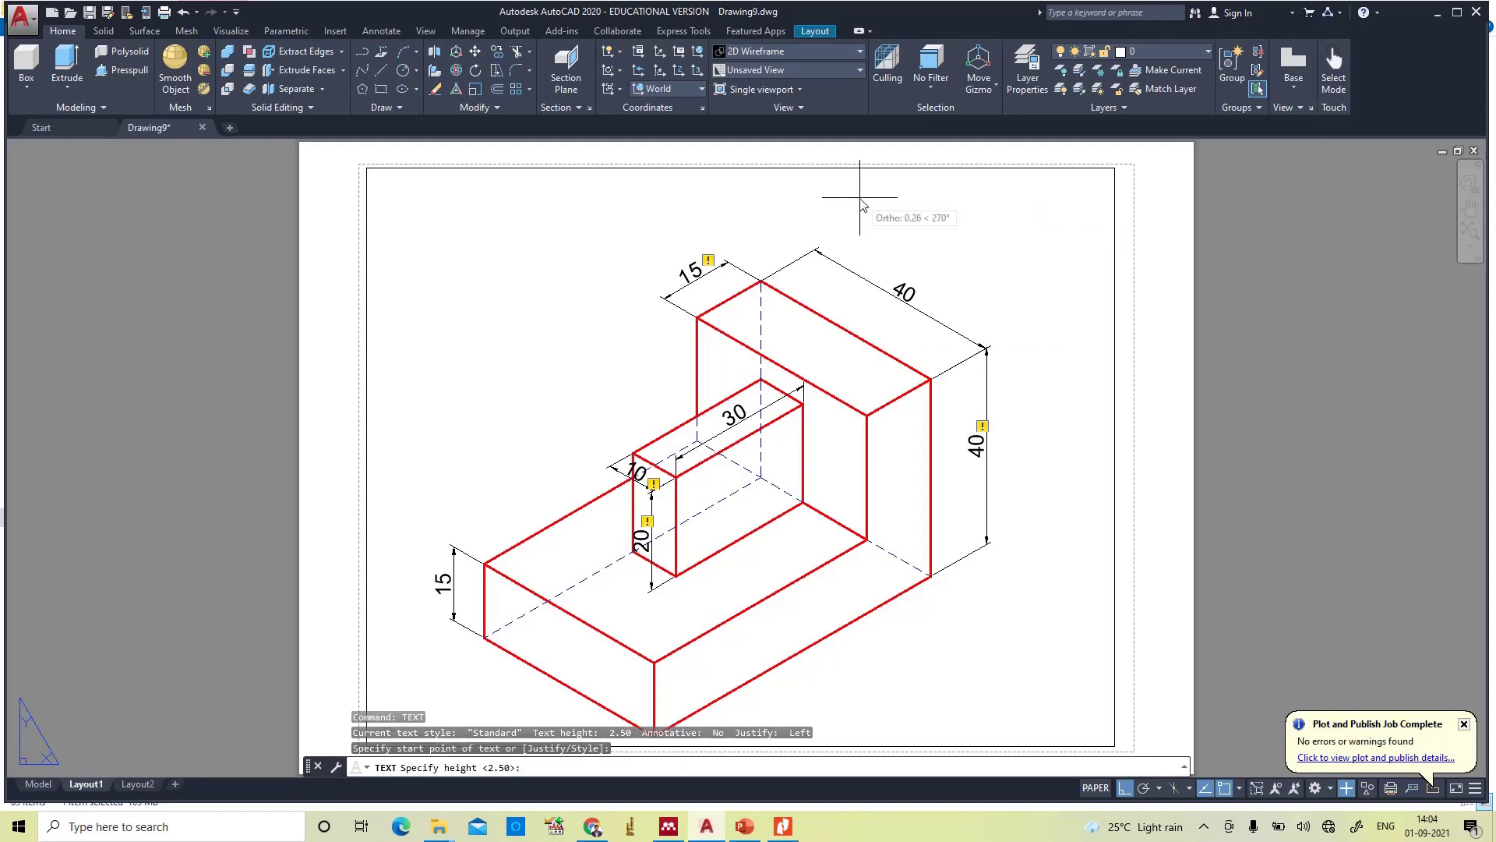
{"action": "type", "text": "6"}
{"action": "key", "text": "Return"}
{"action": "type", "text": "0"}
{"action": "key", "text": "Return"}
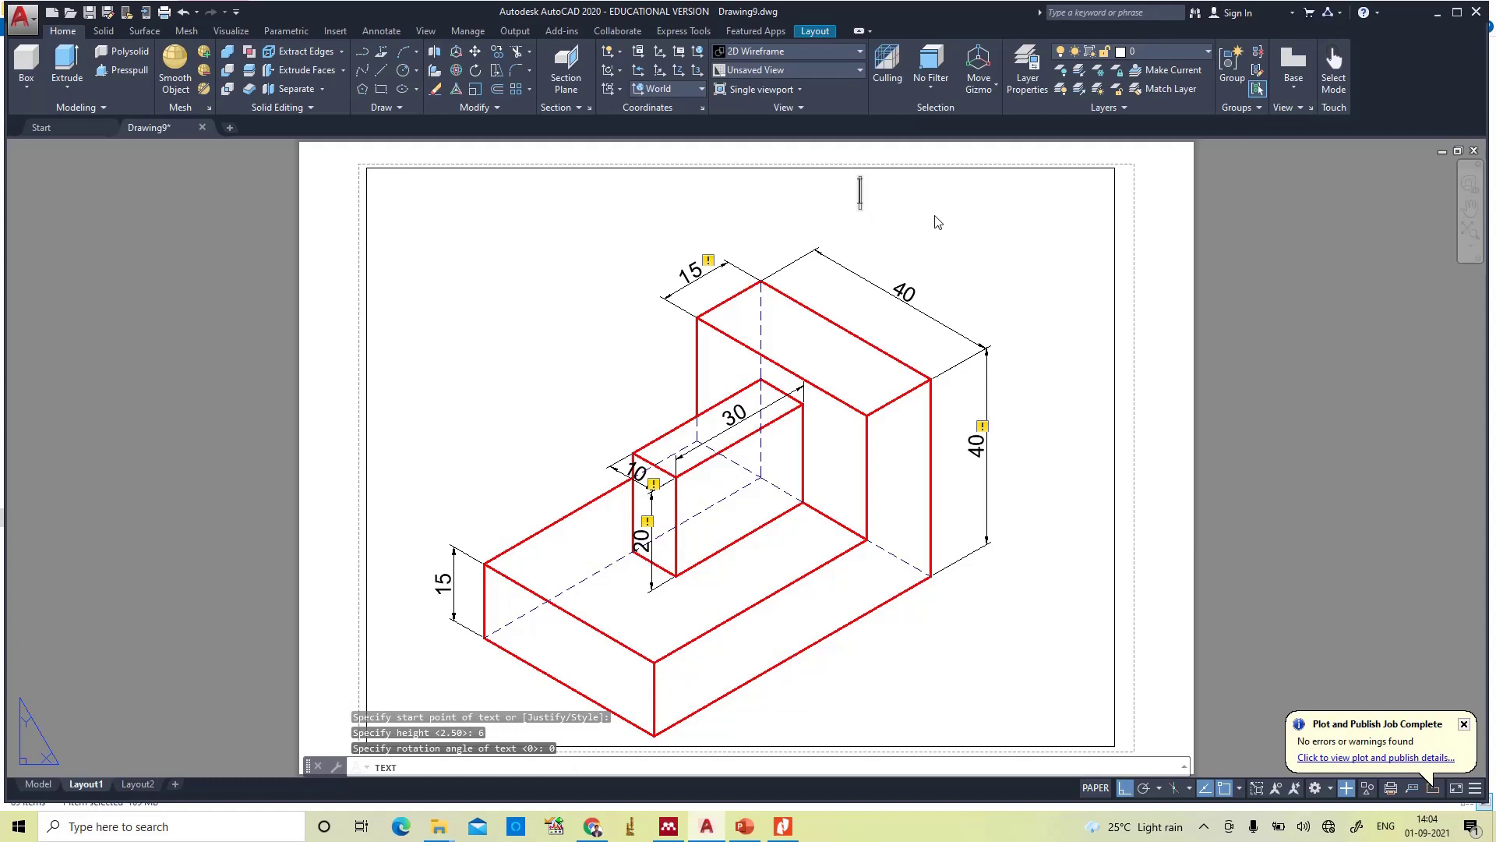
{"action": "type", "text": "Isometri"}
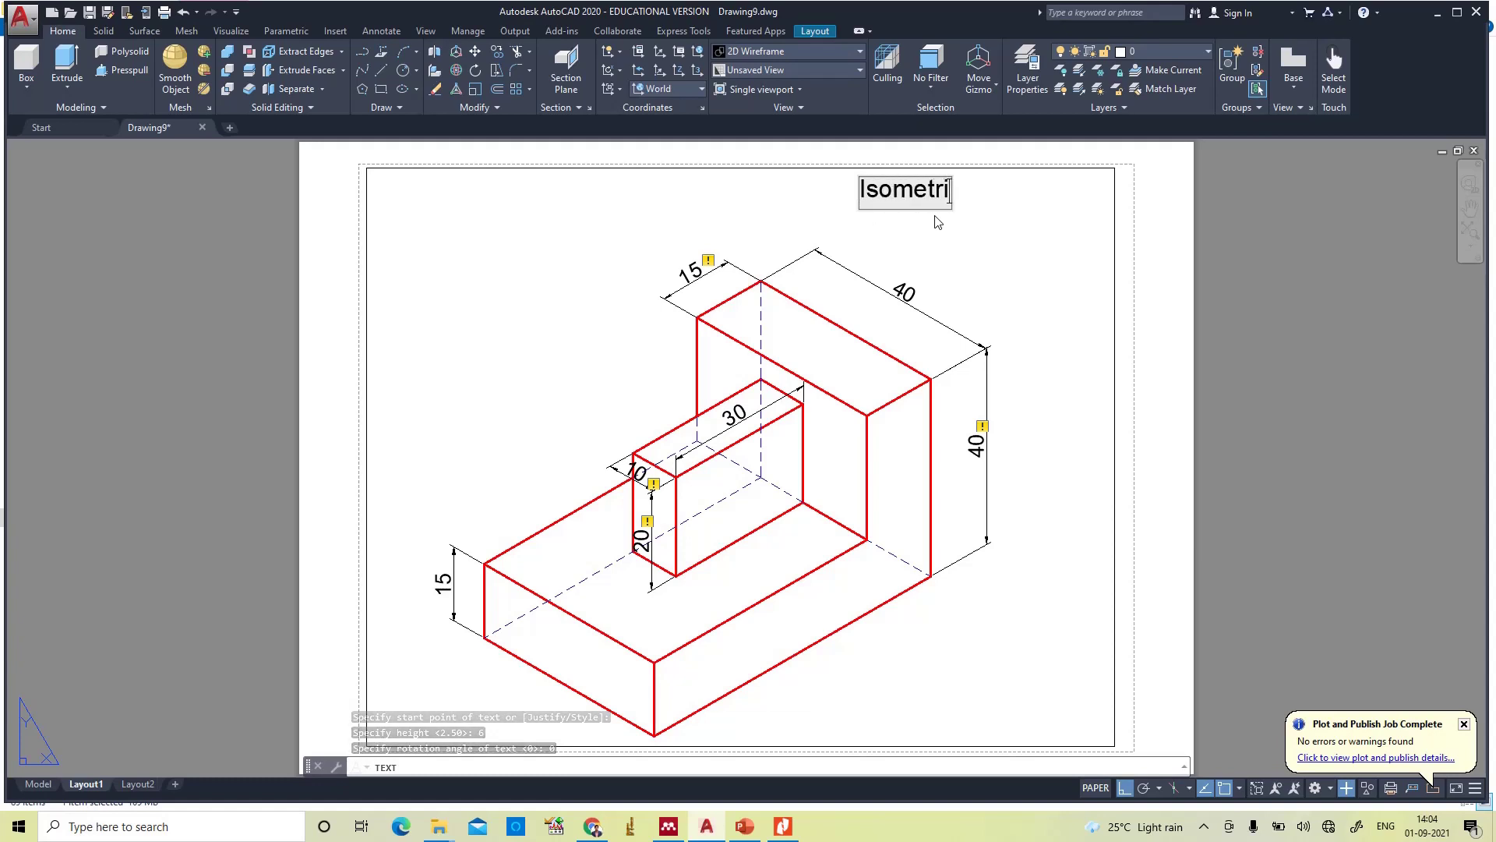
{"action": "type", "text": "c View of Solid"}
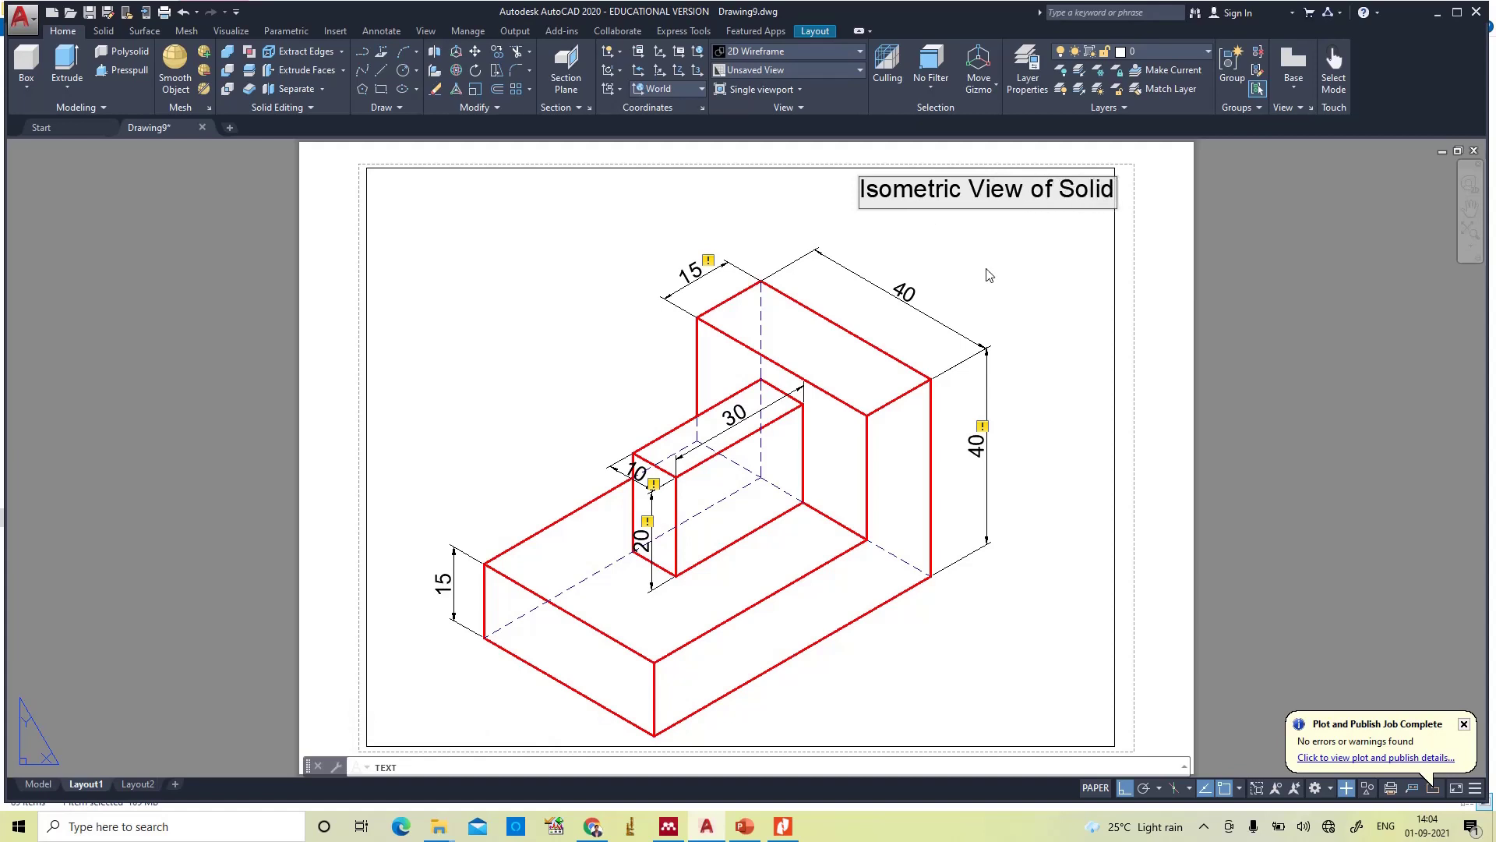
{"action": "left_click", "coordinate": [1021, 275]}
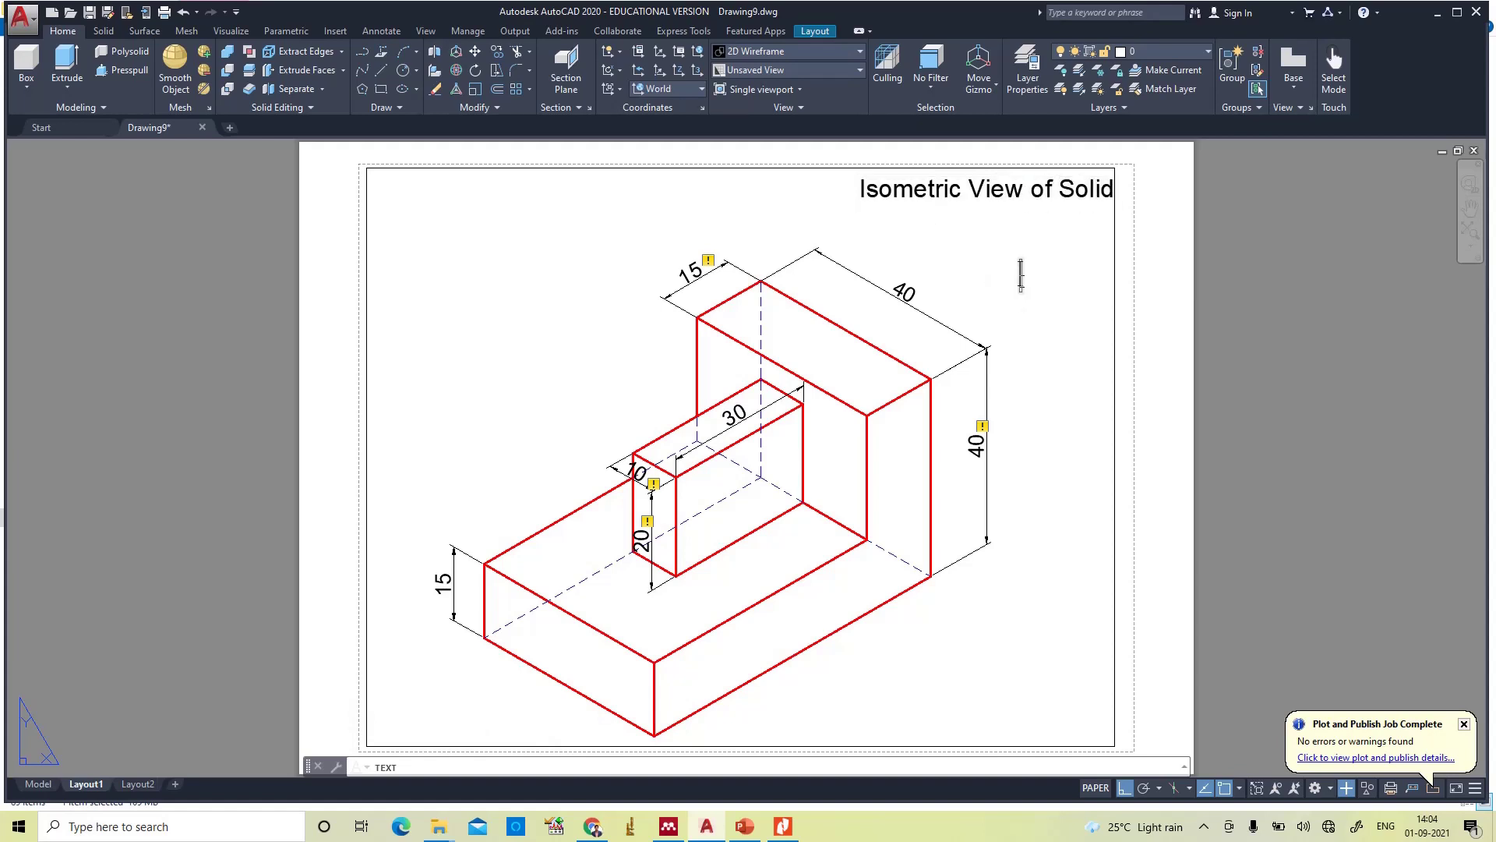
{"action": "key", "text": "Escape"}
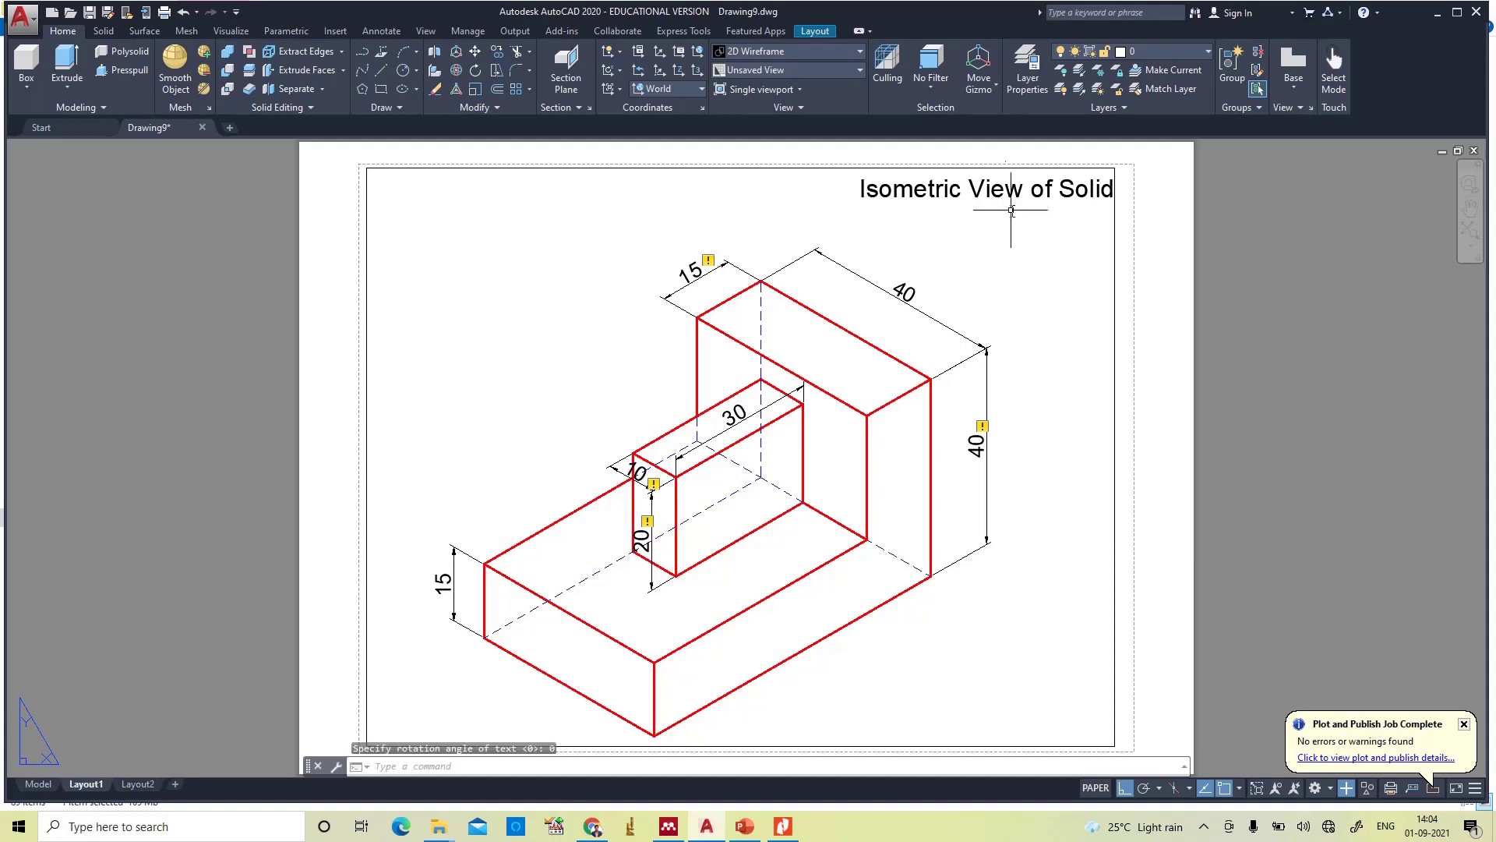
- Shift the title left on the sheet, then reactivate the viewport
{"action": "left_click", "coordinate": [942, 187]}
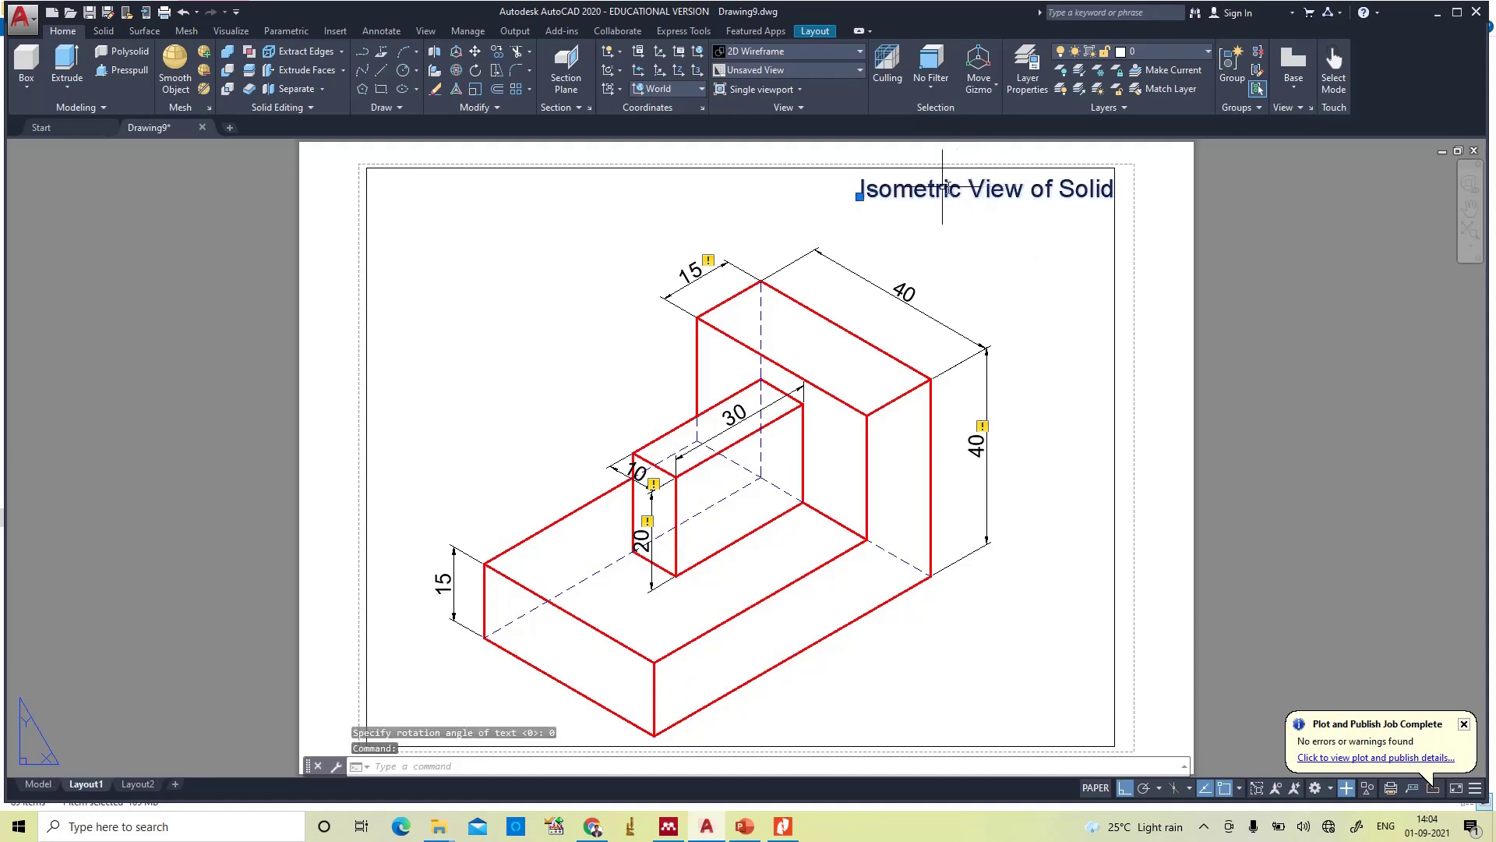
{"action": "left_click", "coordinate": [859, 196]}
{"action": "key", "text": "Escape"}
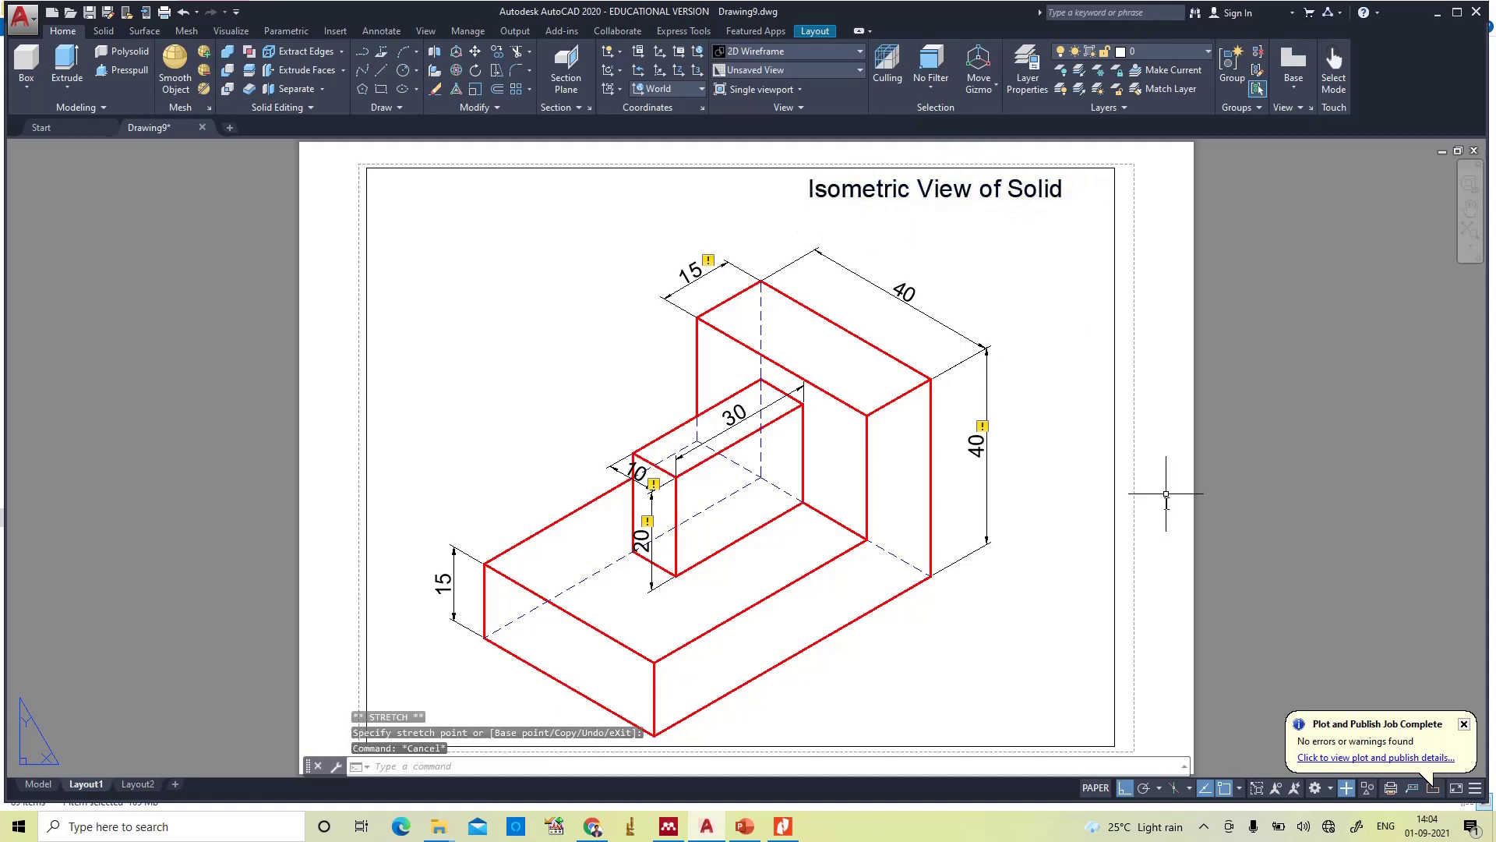
{"action": "double_click", "coordinate": [1102, 717]}
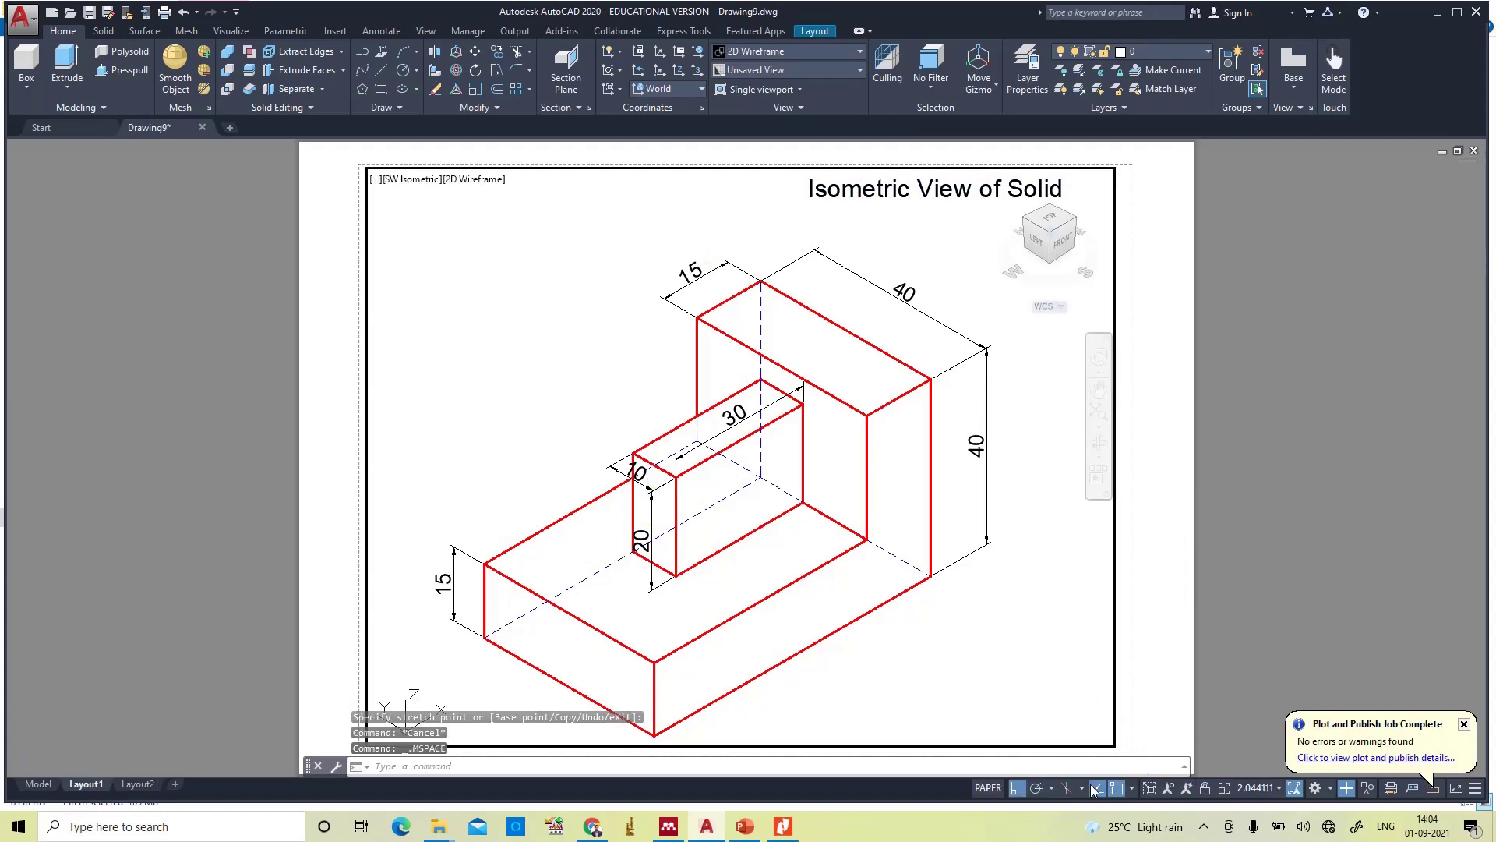